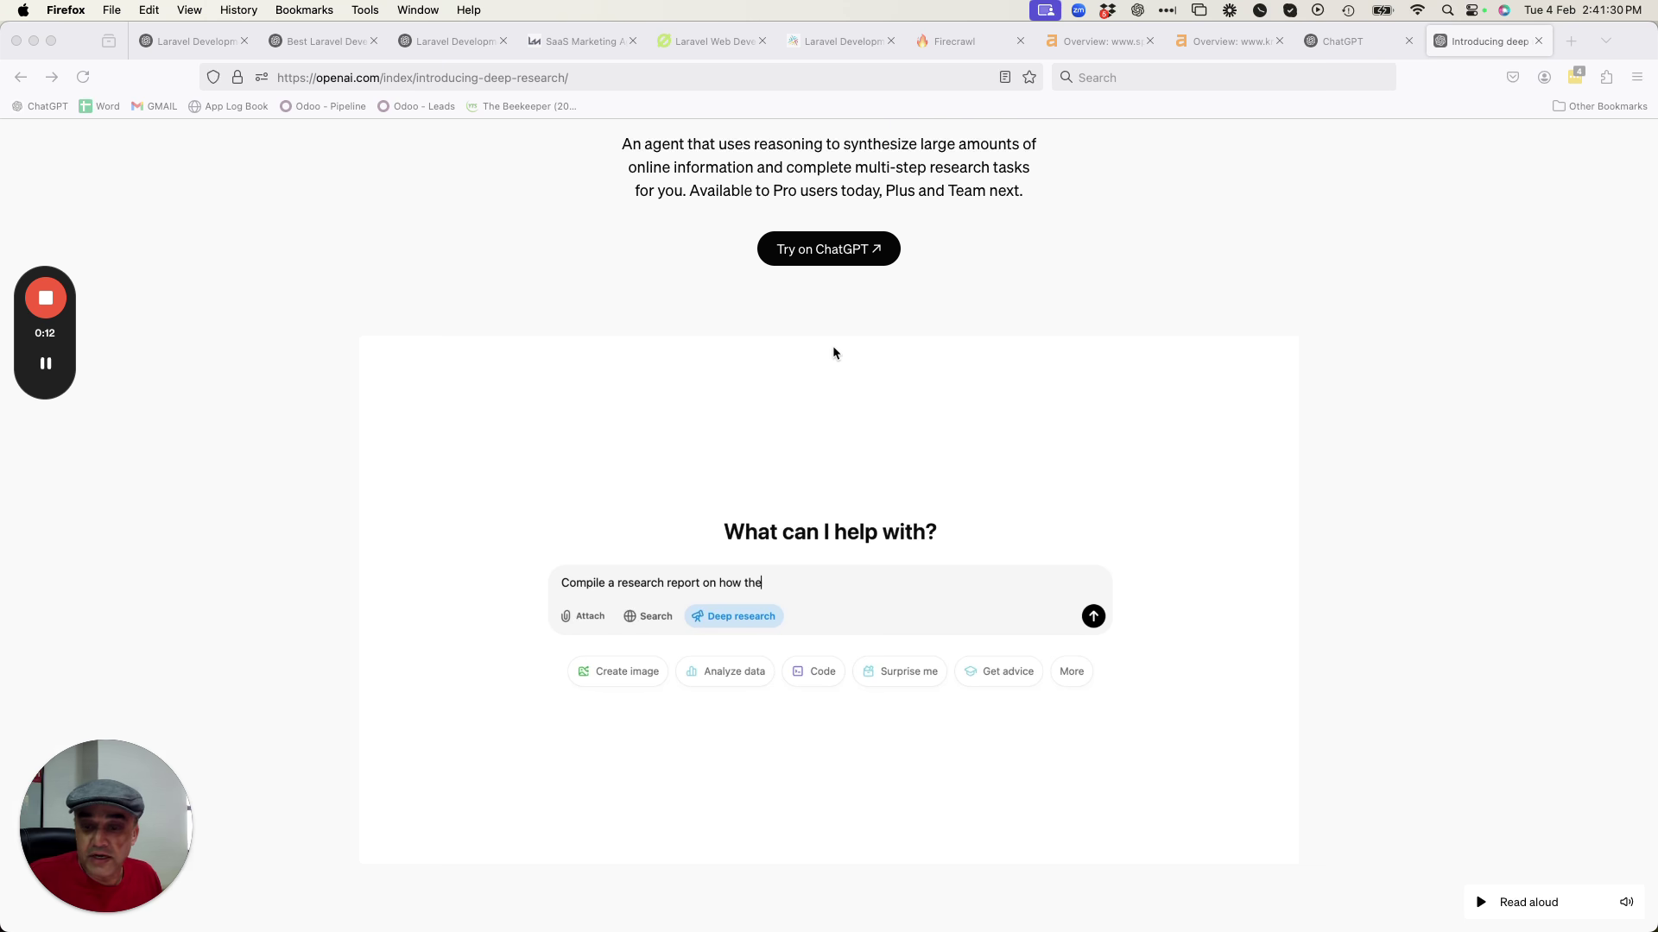
pyautogui.write('ged in the')
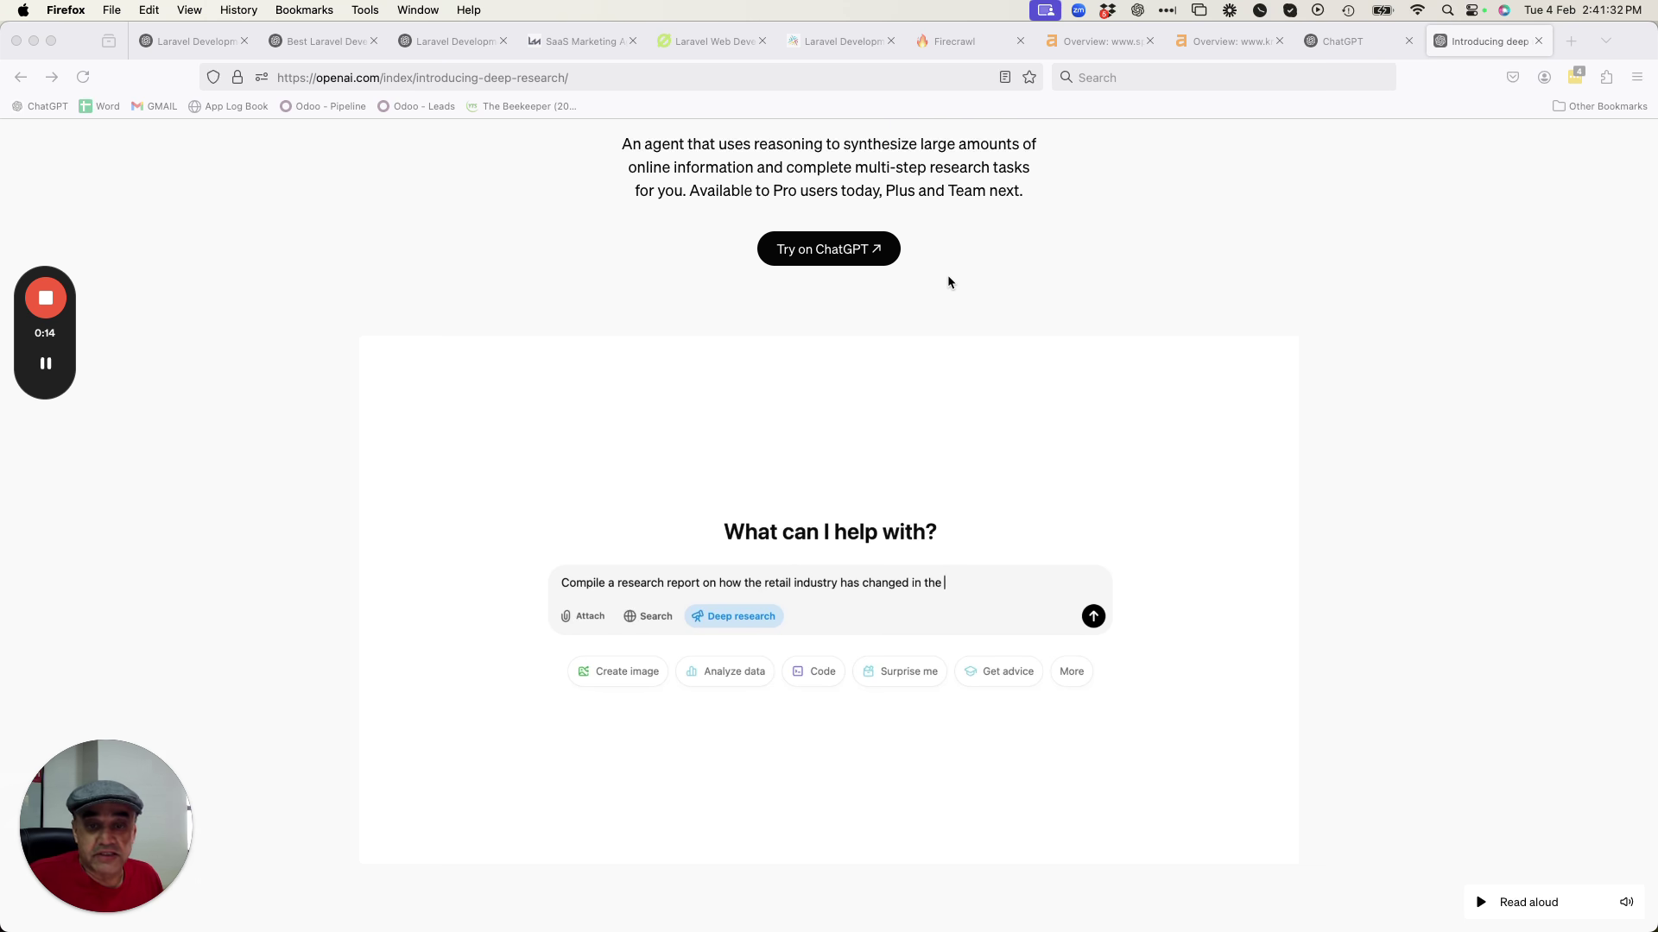
pyautogui.write(' past 3 years. Use bullets and tables where necessary for clarit')
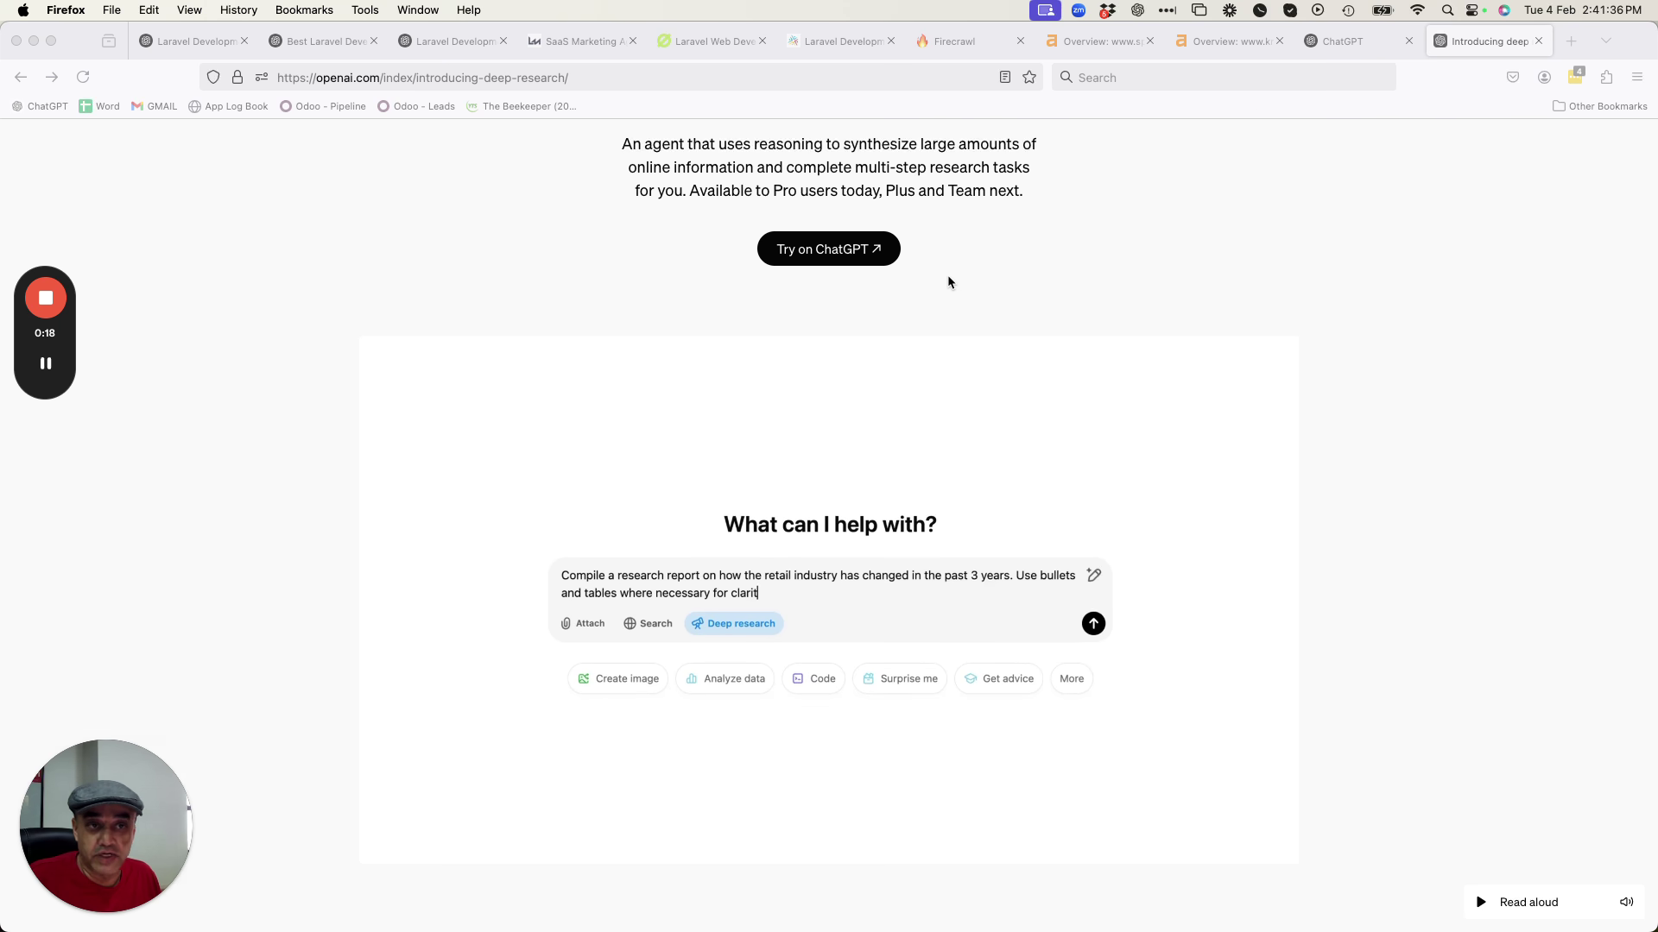
# Look at the empty ChatGPT chat, the Space-O Technologies Laravel page with its main heading, and the KrishaWeb Laravel page.
pyautogui.click(1350, 38)
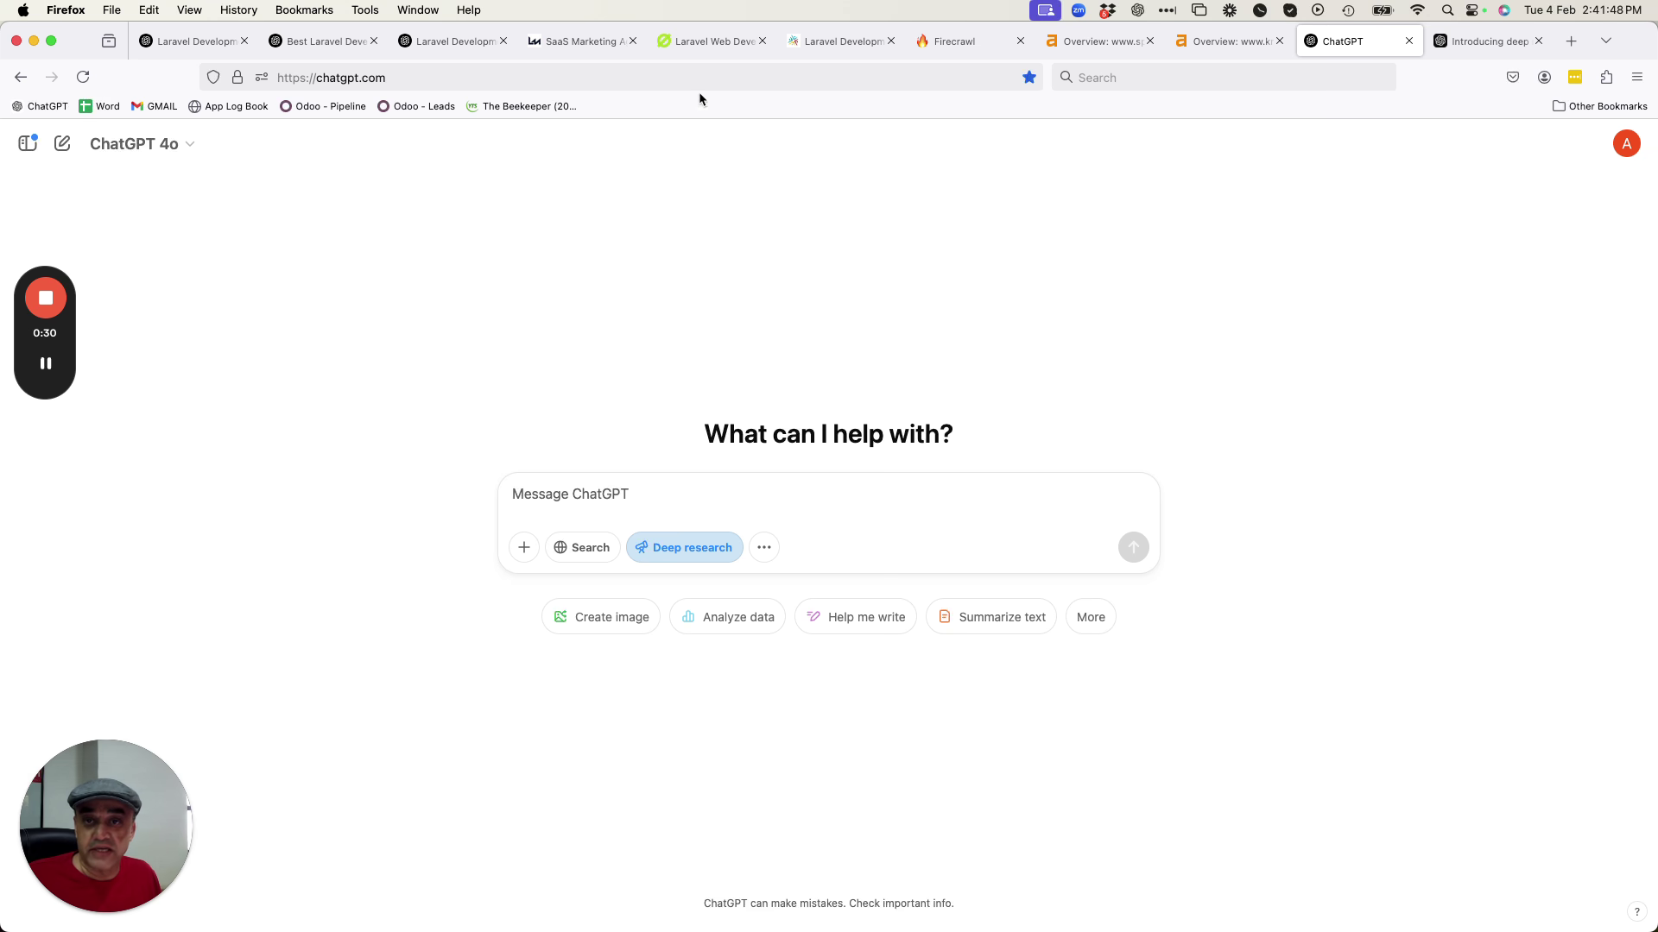
pyautogui.moveTo(714, 40)
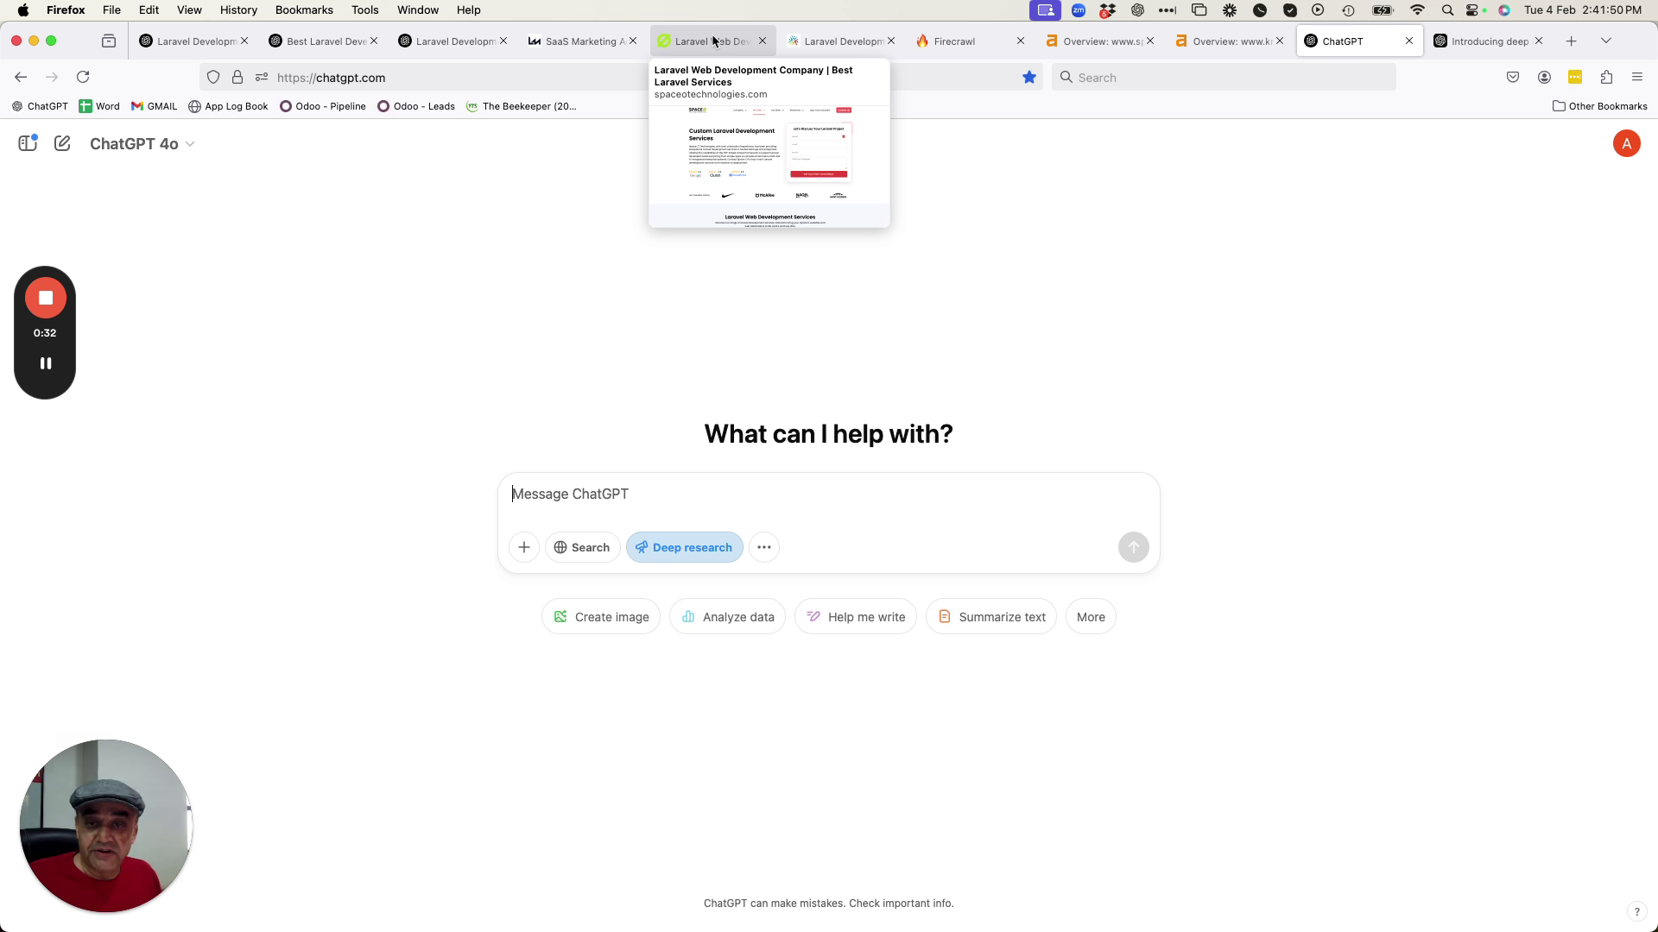
pyautogui.click(713, 40)
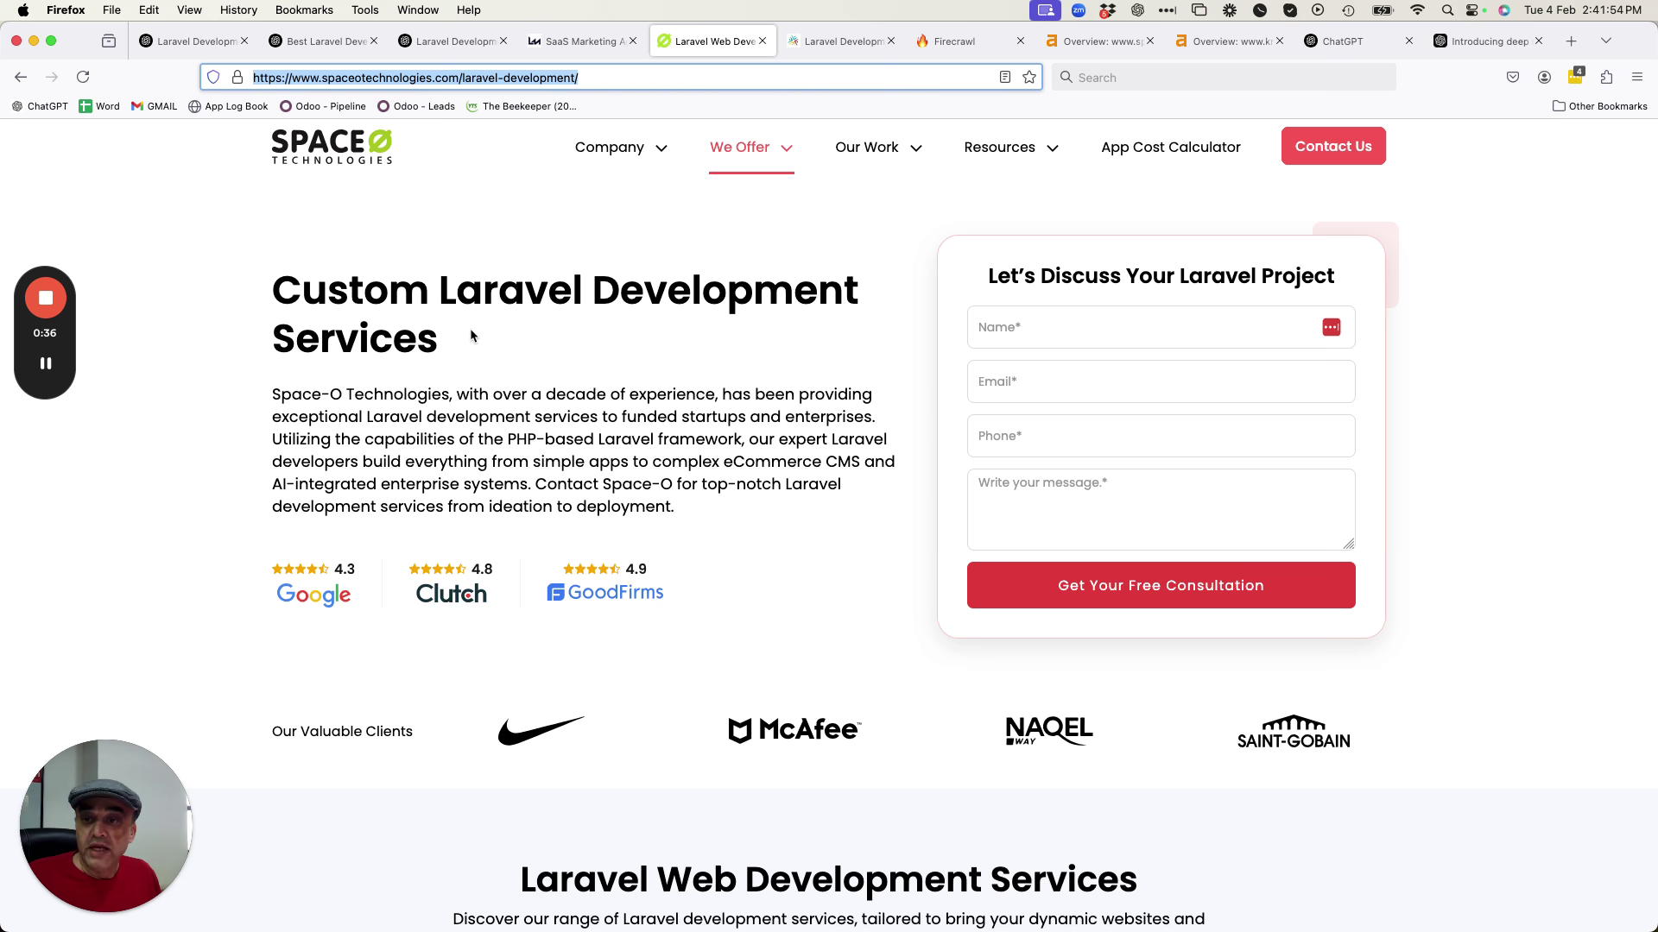
pyautogui.moveTo(456, 329); pyautogui.dragTo(302, 289)
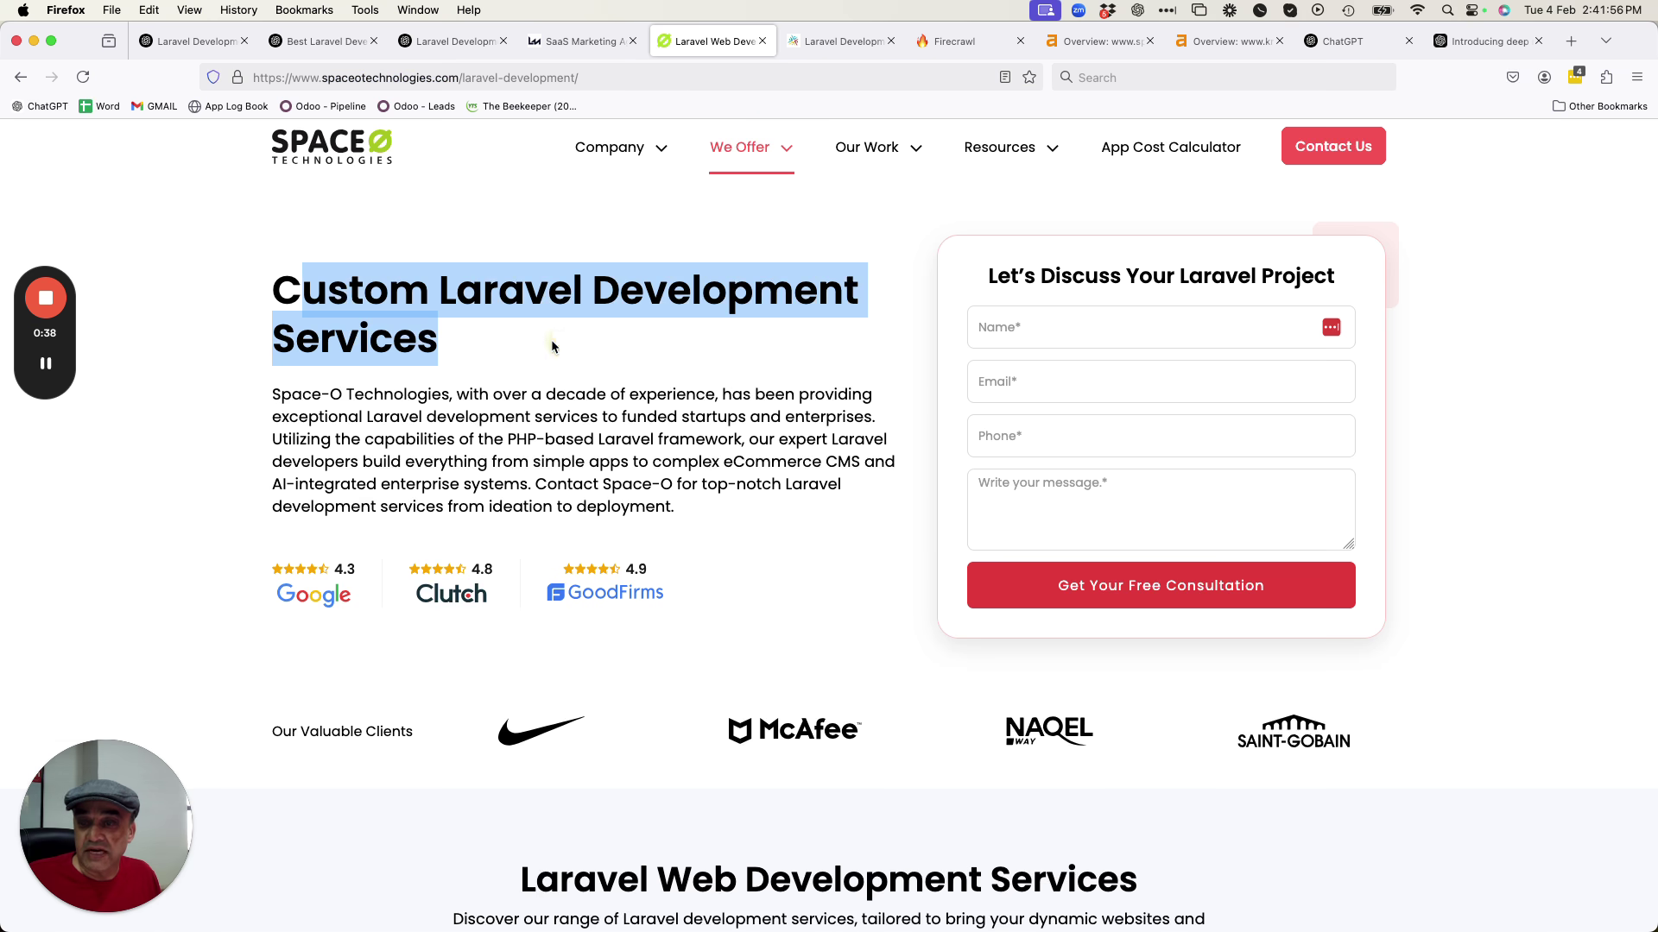
pyautogui.click(846, 41)
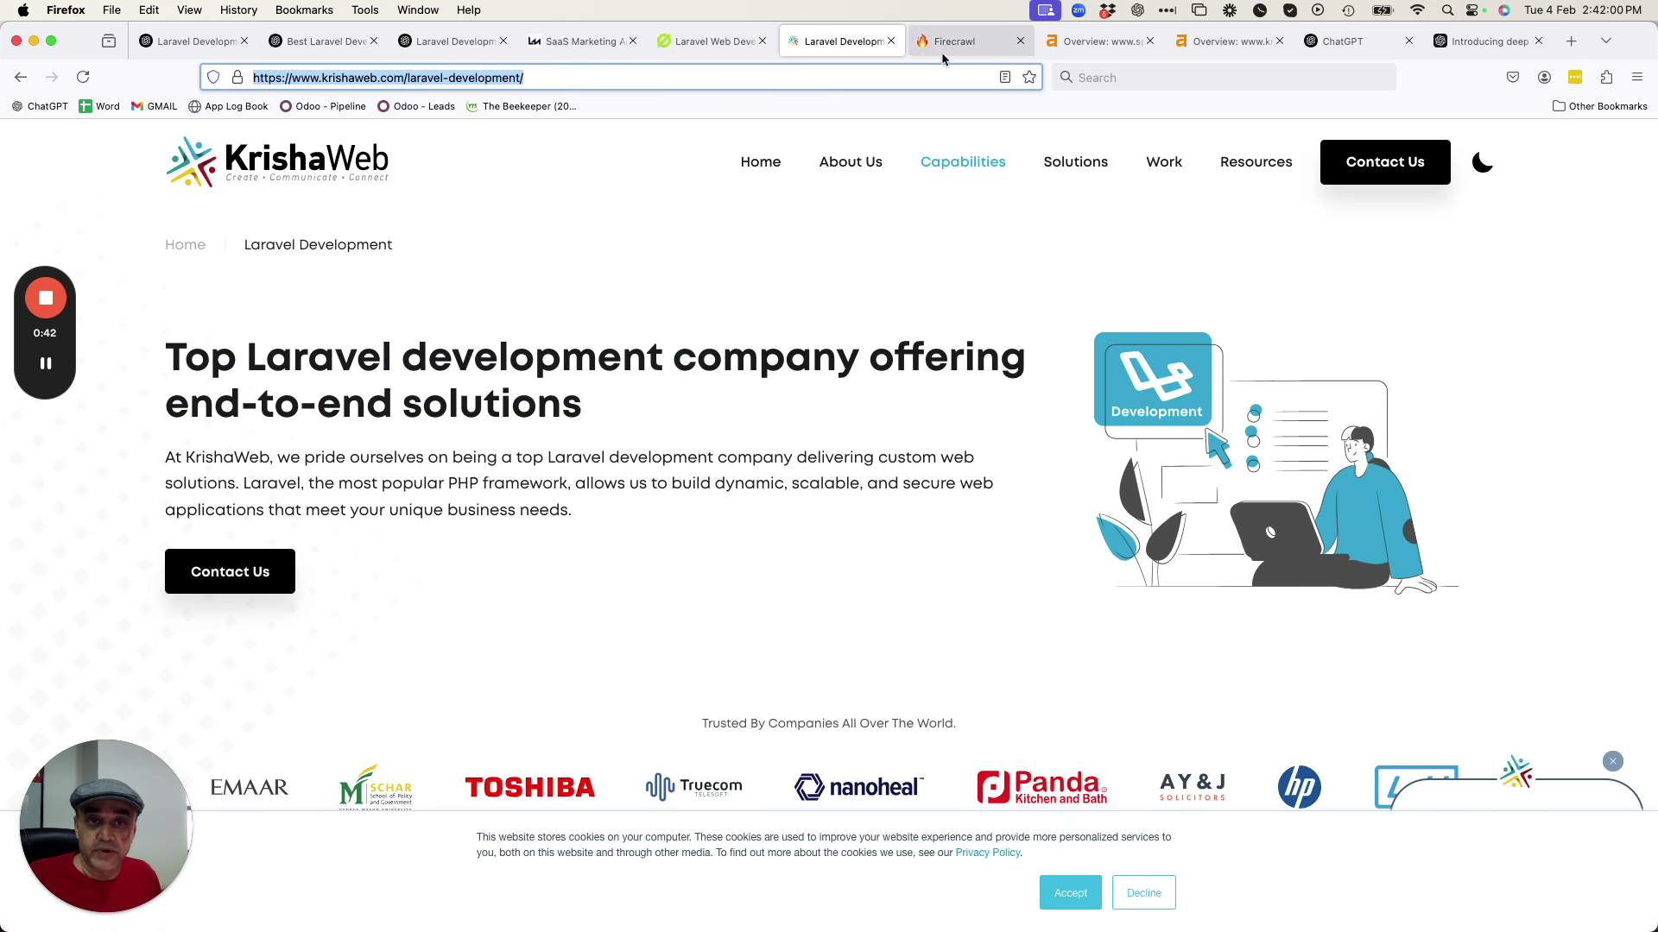
# In Ahrefs, open the Space-O page's organic keywords and compare traffic values in the SERP overview for "laravel development services".
pyautogui.click(1095, 41)
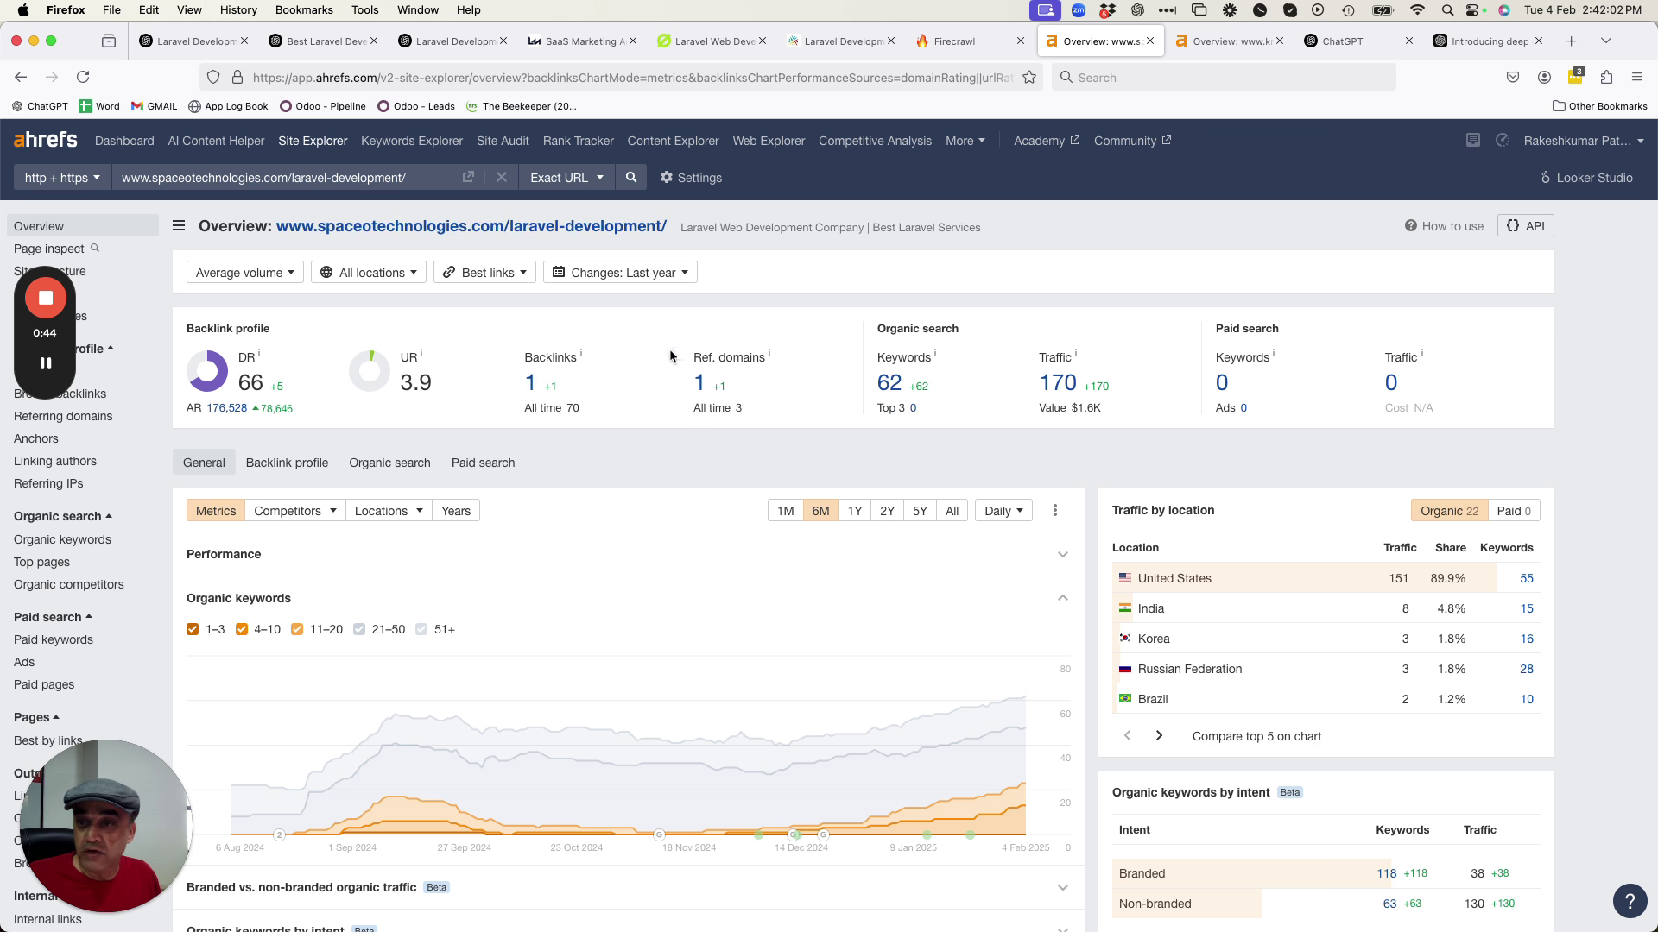
pyautogui.click(889, 383)
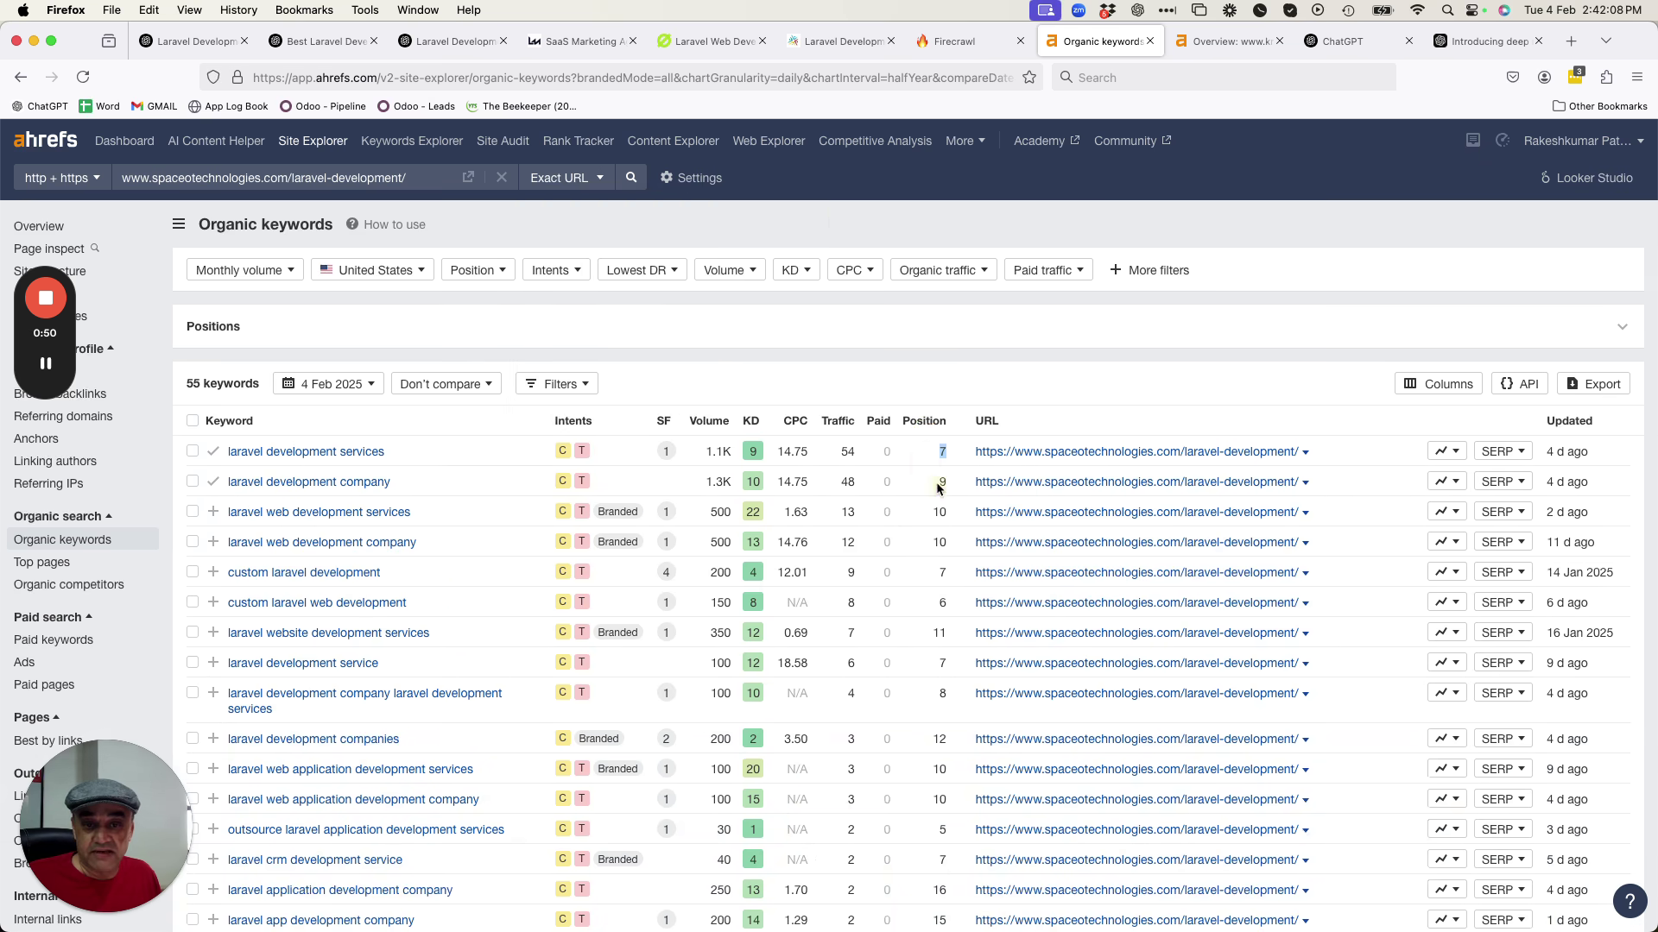
pyautogui.click(1502, 451)
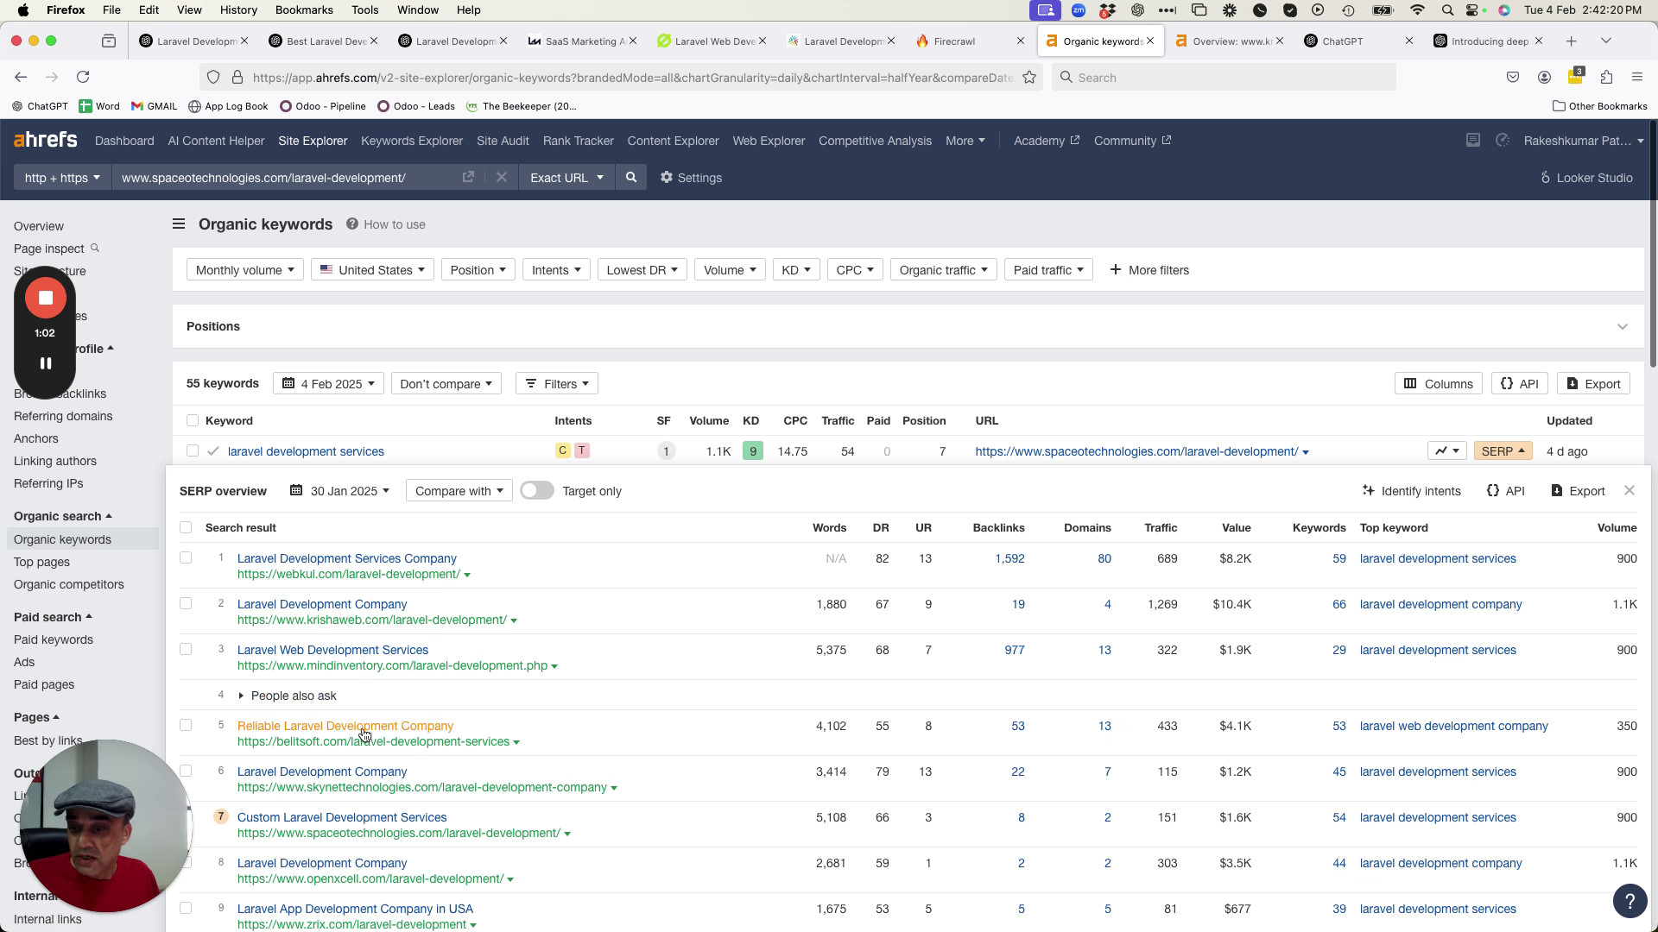
pyautogui.scroll(-2, 1097, 432)
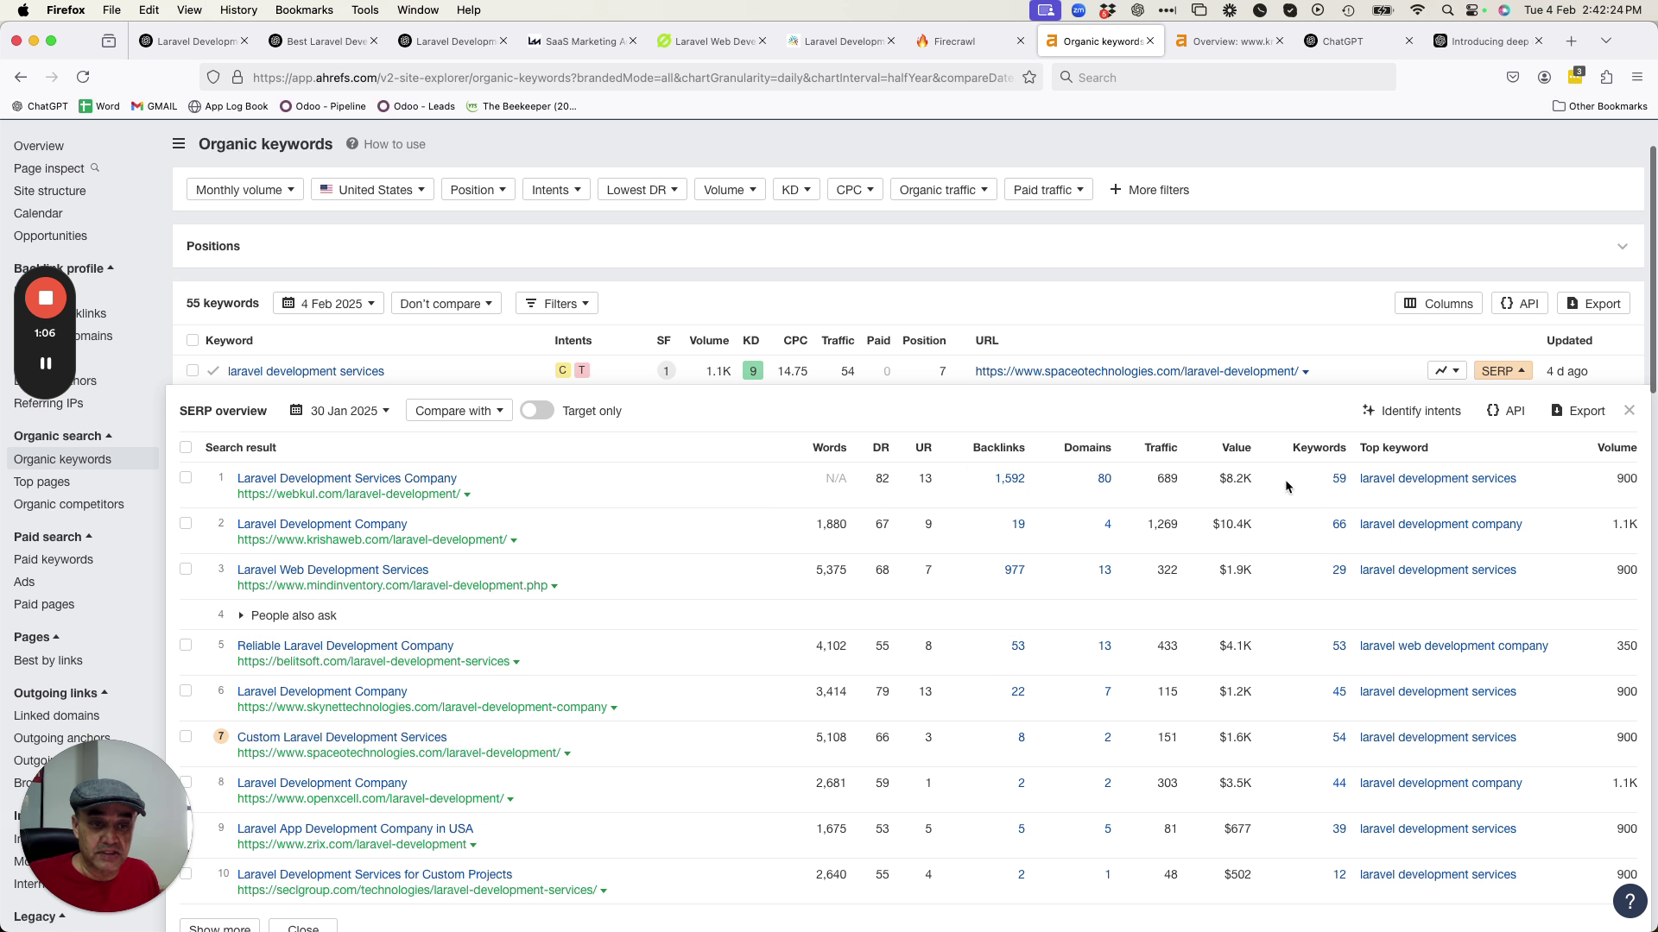
pyautogui.moveTo(1218, 479); pyautogui.dragTo(1260, 520)
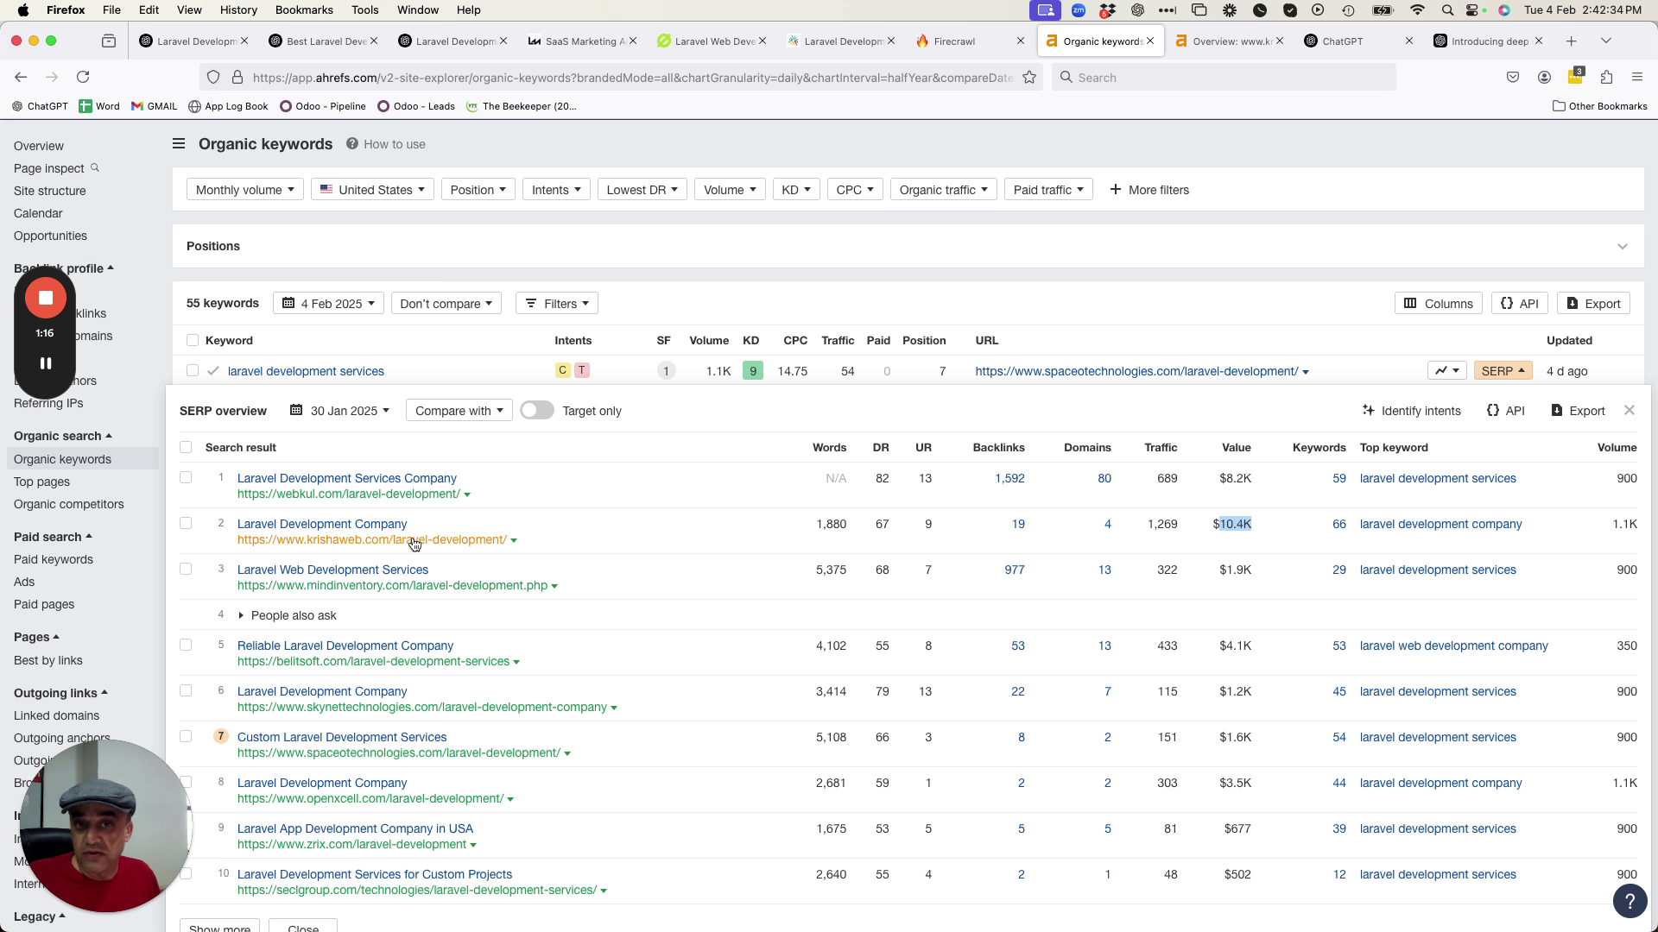
# Open the organic keywords of KrishaWeb's Laravel page and the organic traffic chart of the Space-O Laravel page.
pyautogui.click(1204, 47)
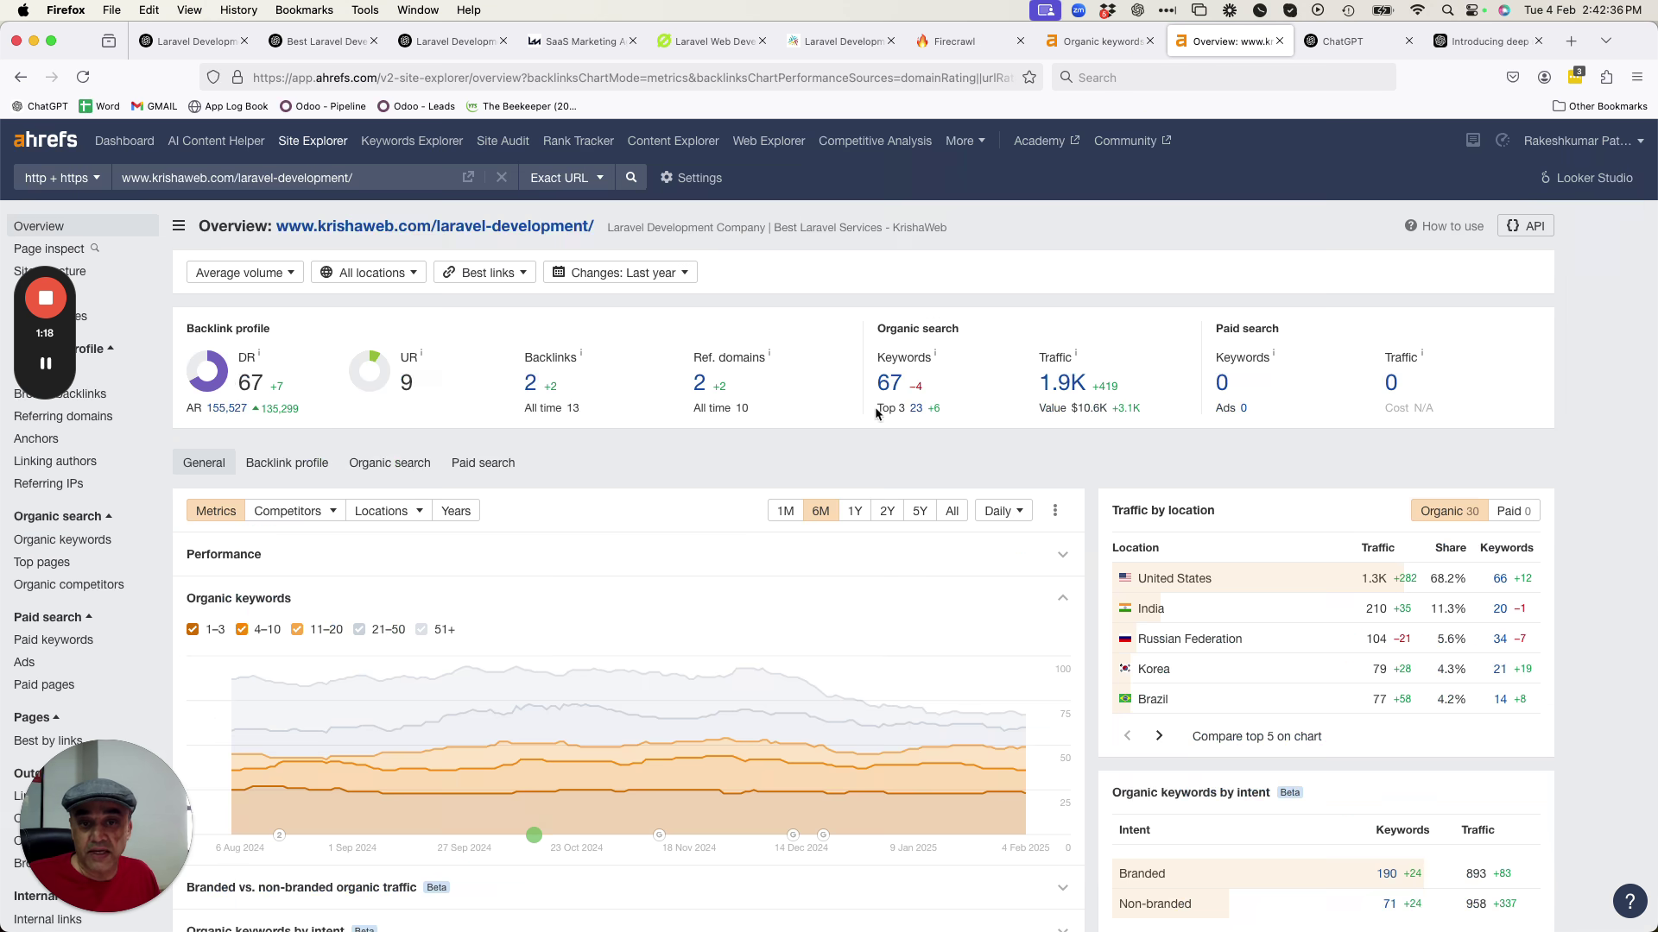
pyautogui.click(889, 381)
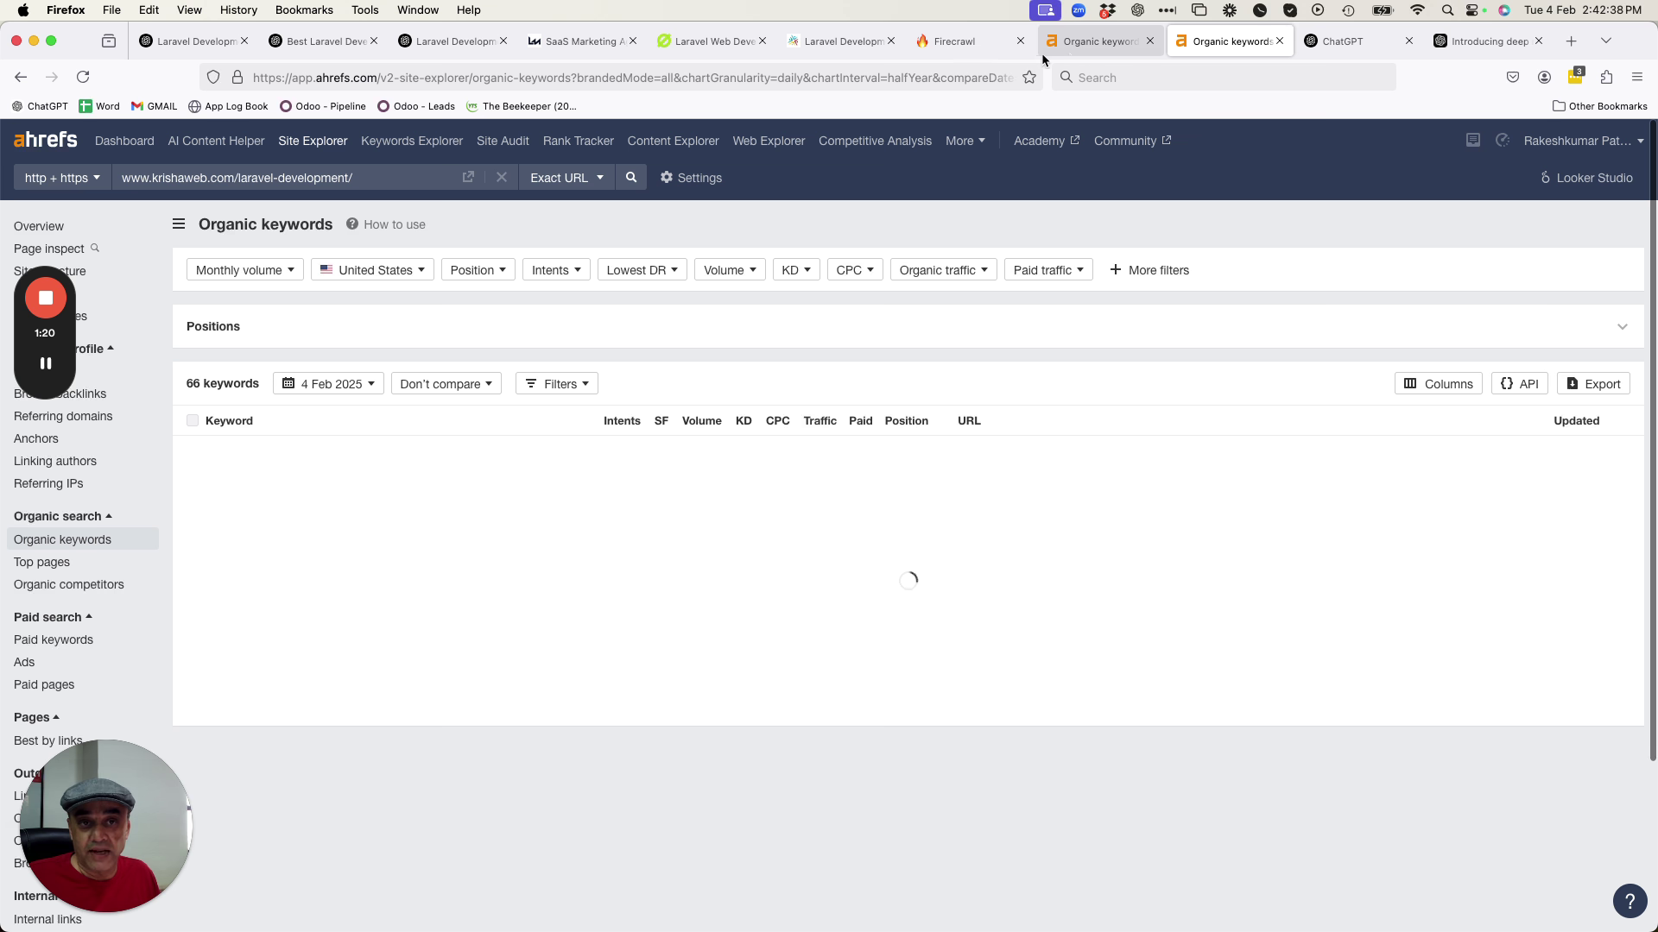
pyautogui.click(1070, 48)
pyautogui.click(38, 146)
pyautogui.click(387, 464)
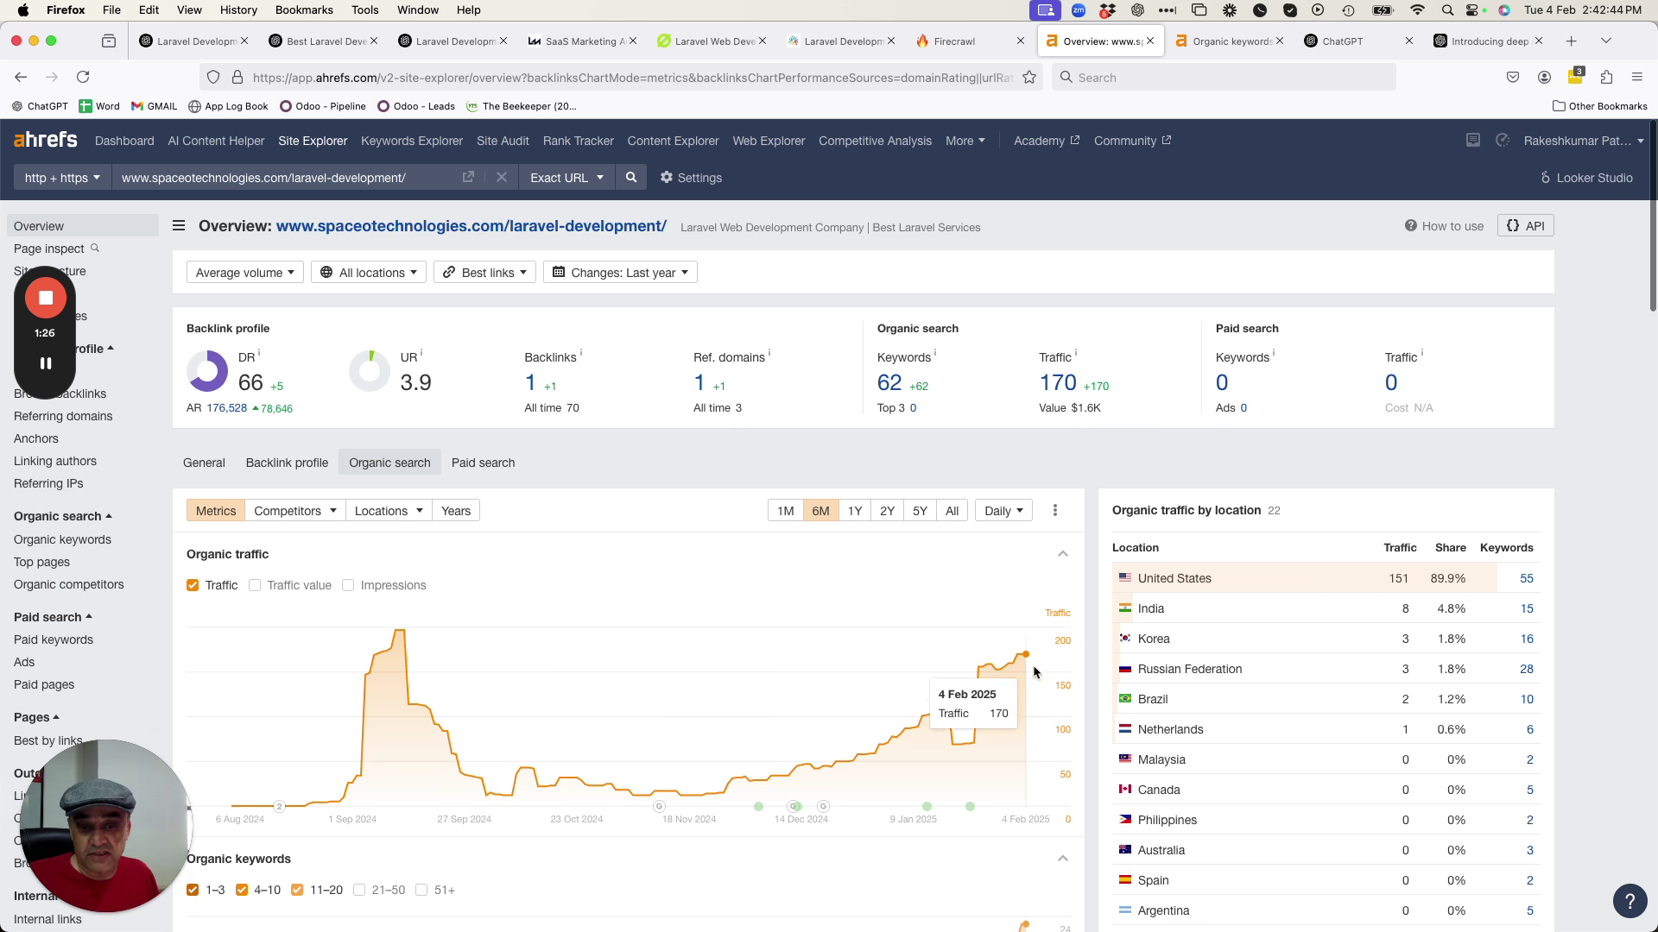
# Show the organic traffic chart of KrishaWeb's Laravel page over two years.
pyautogui.click(1267, 36)
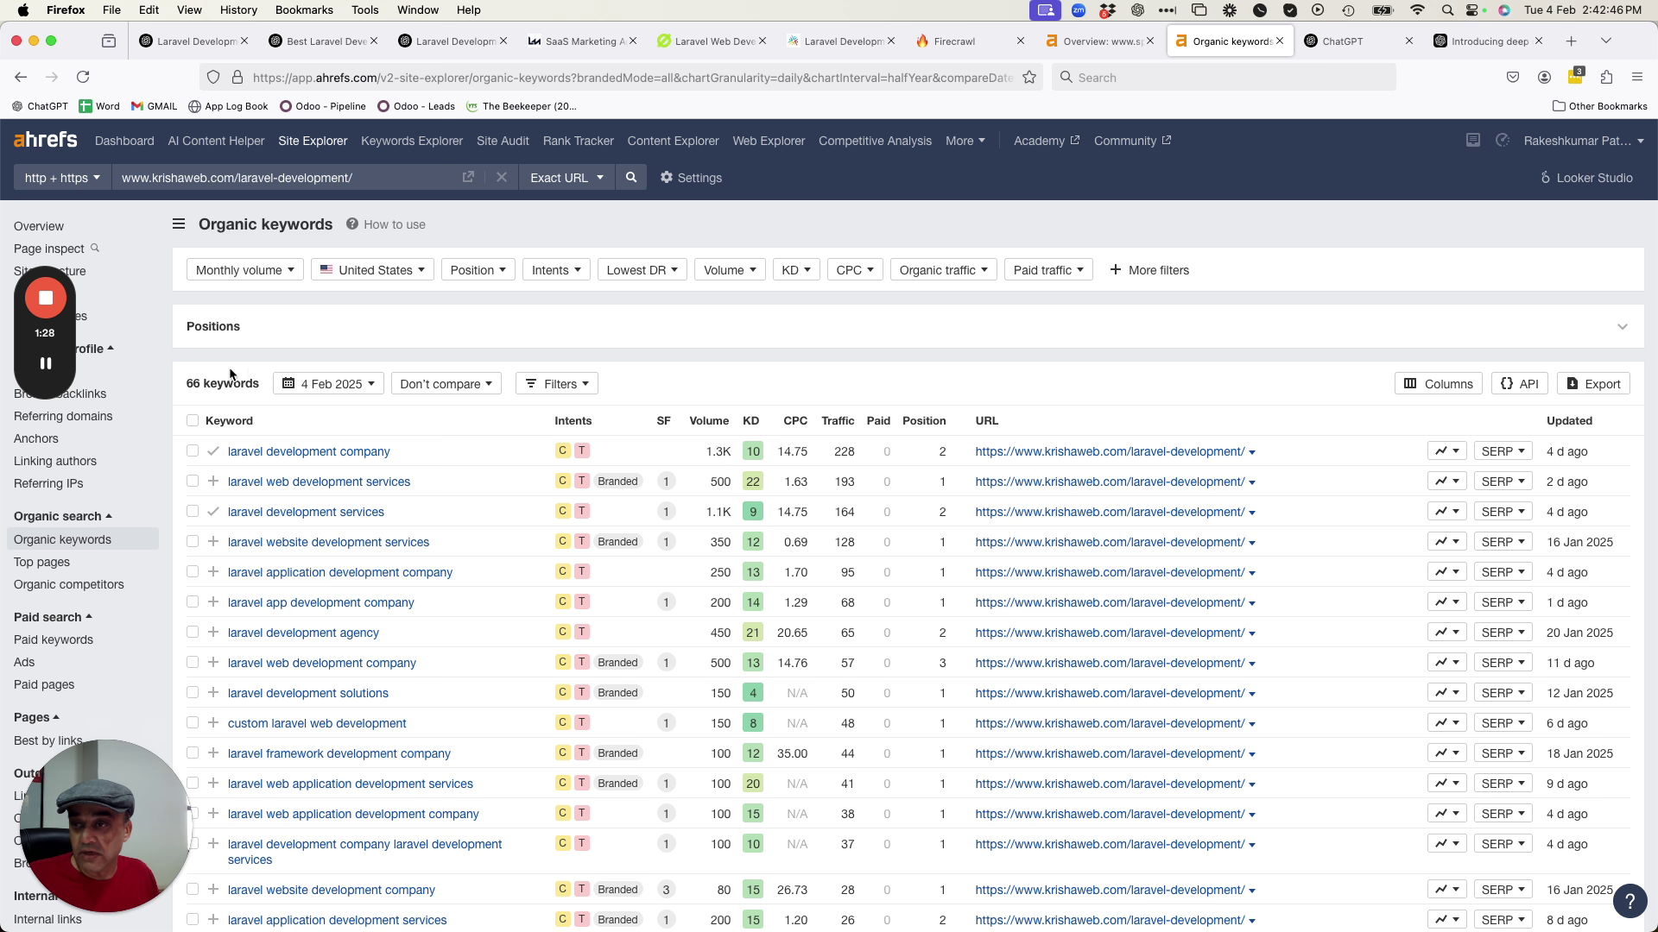
pyautogui.click(76, 226)
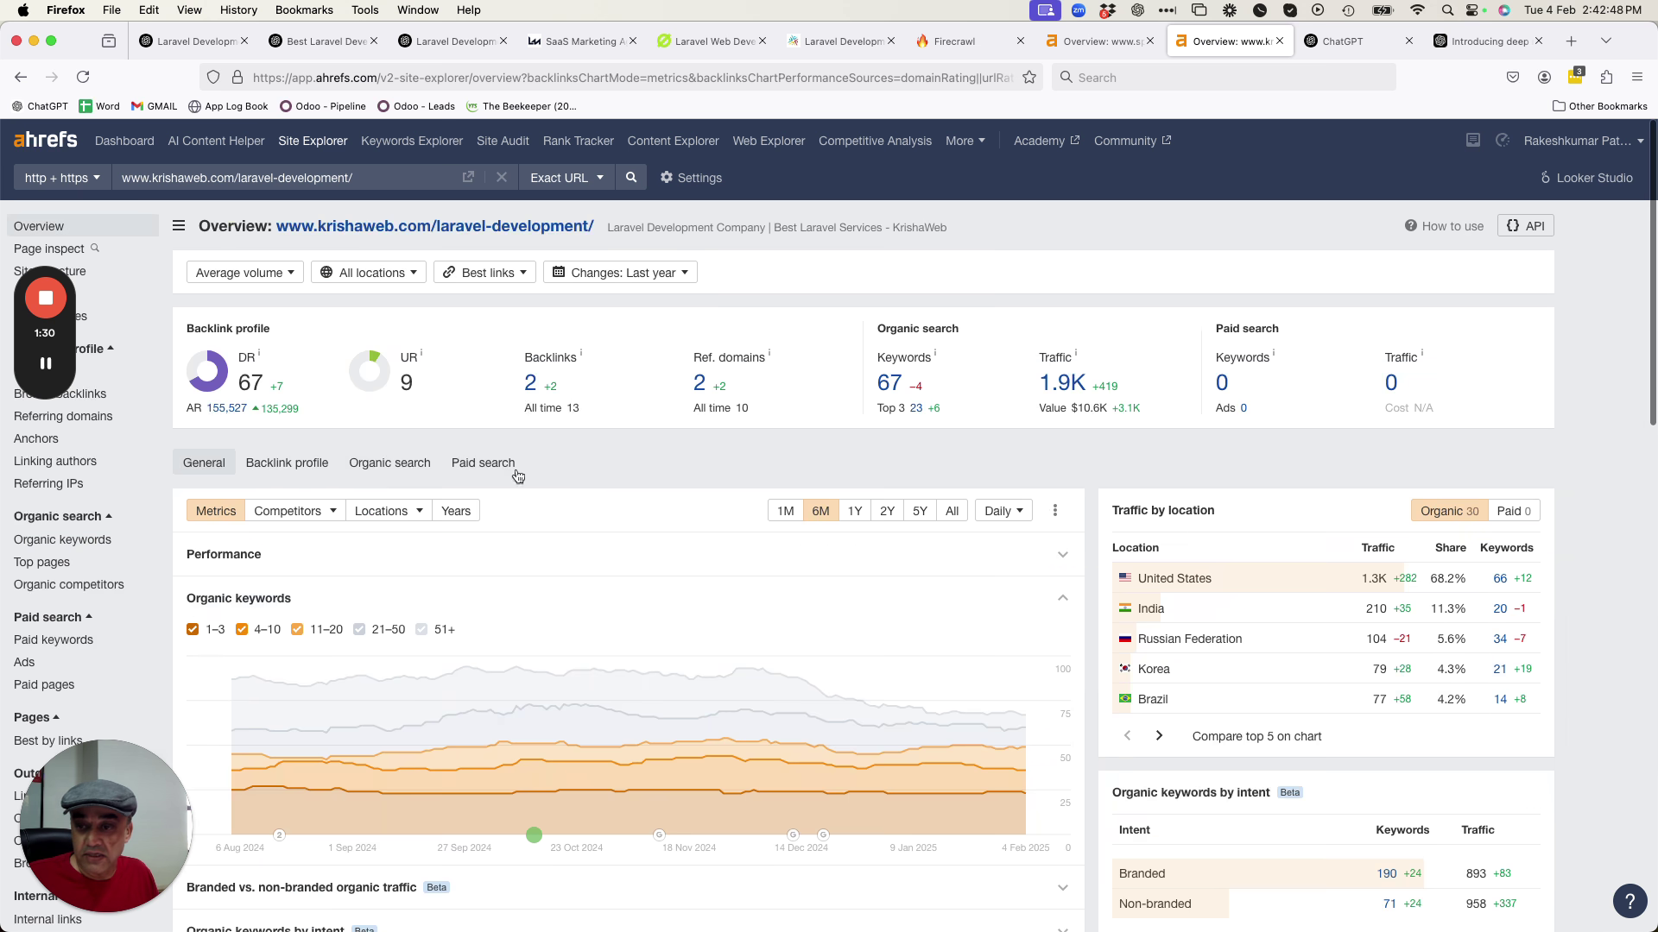
pyautogui.click(382, 470)
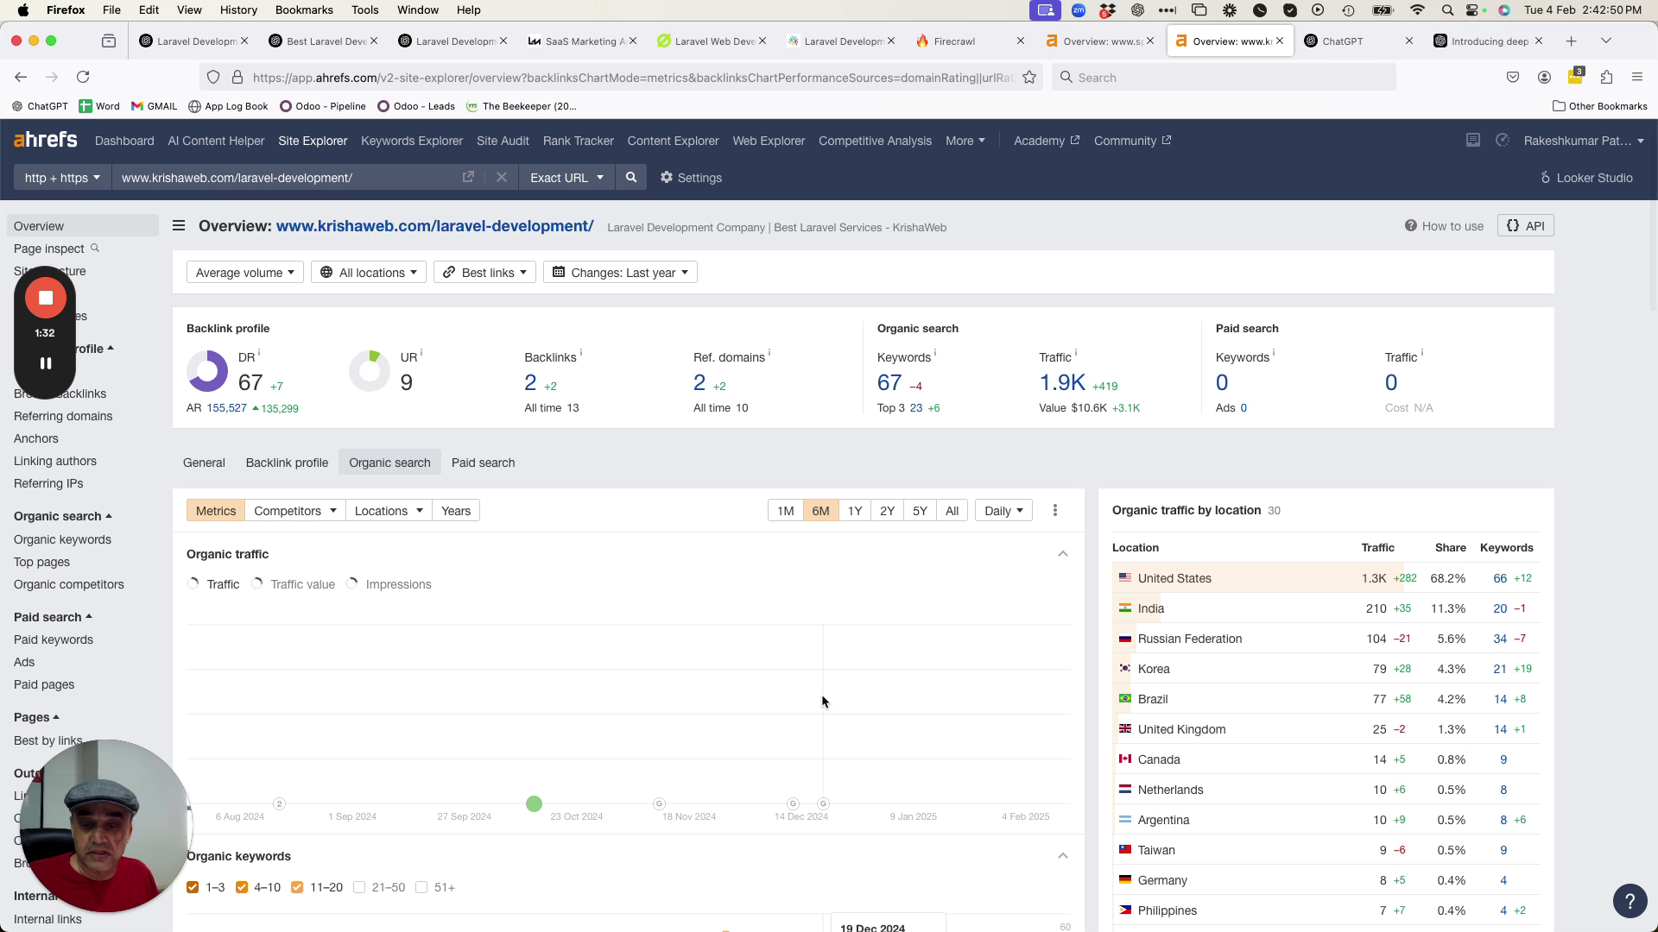
pyautogui.click(886, 510)
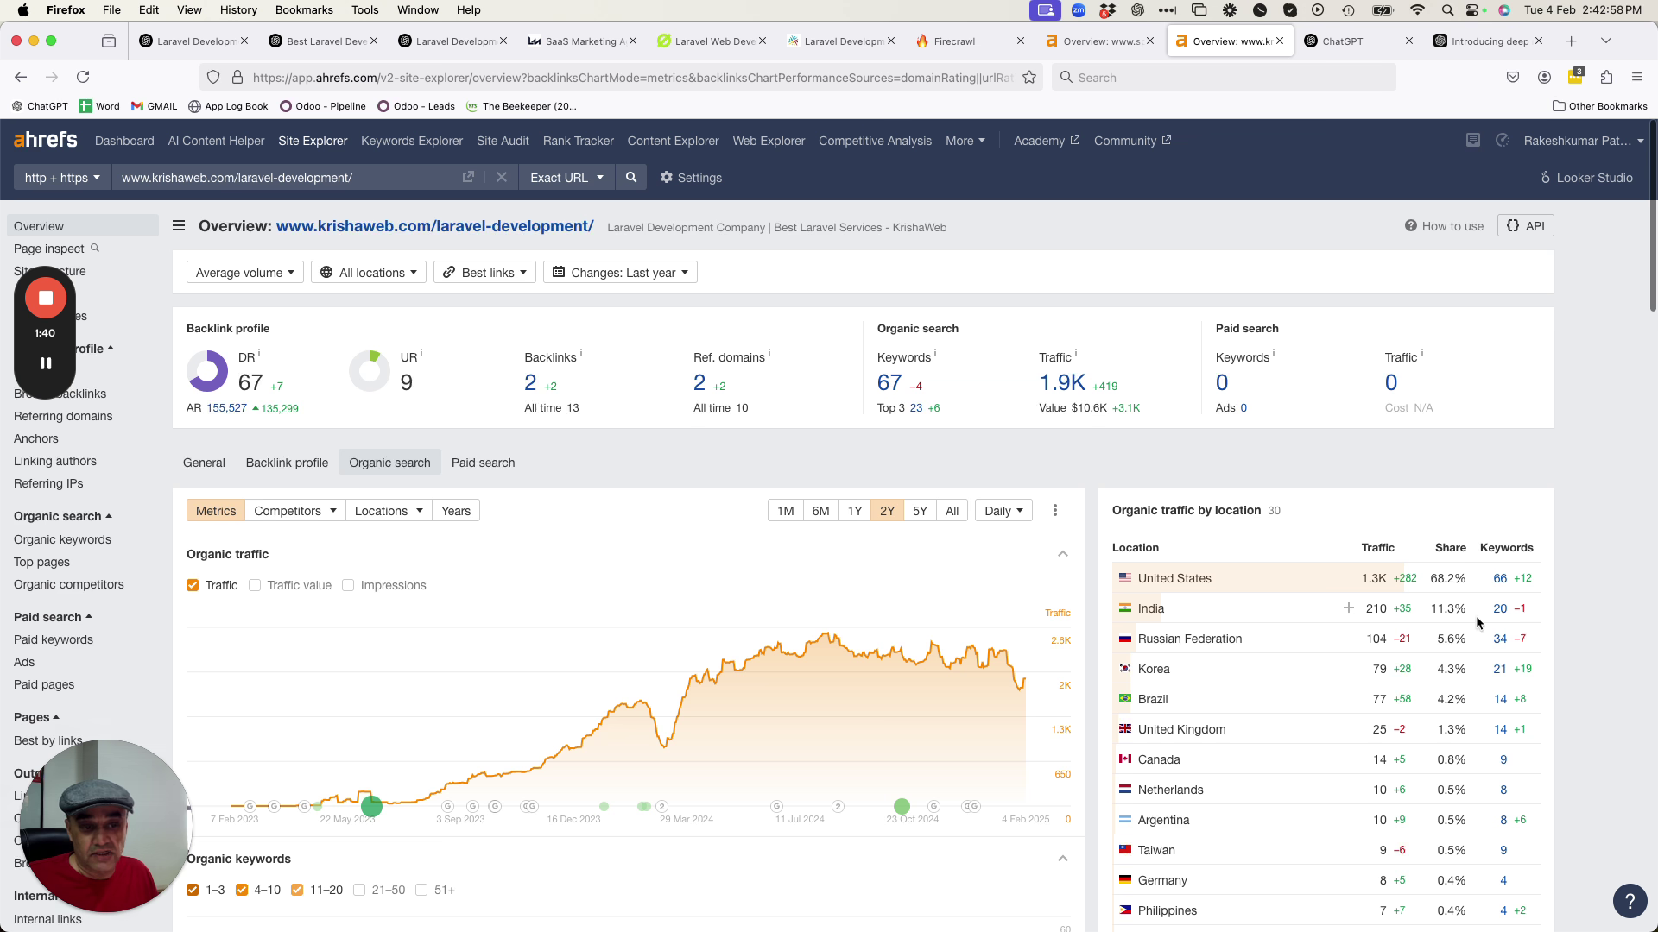
# Examine the United States organic keywords and ranking positions of KrishaWeb's Laravel page.
pyautogui.click(1499, 577)
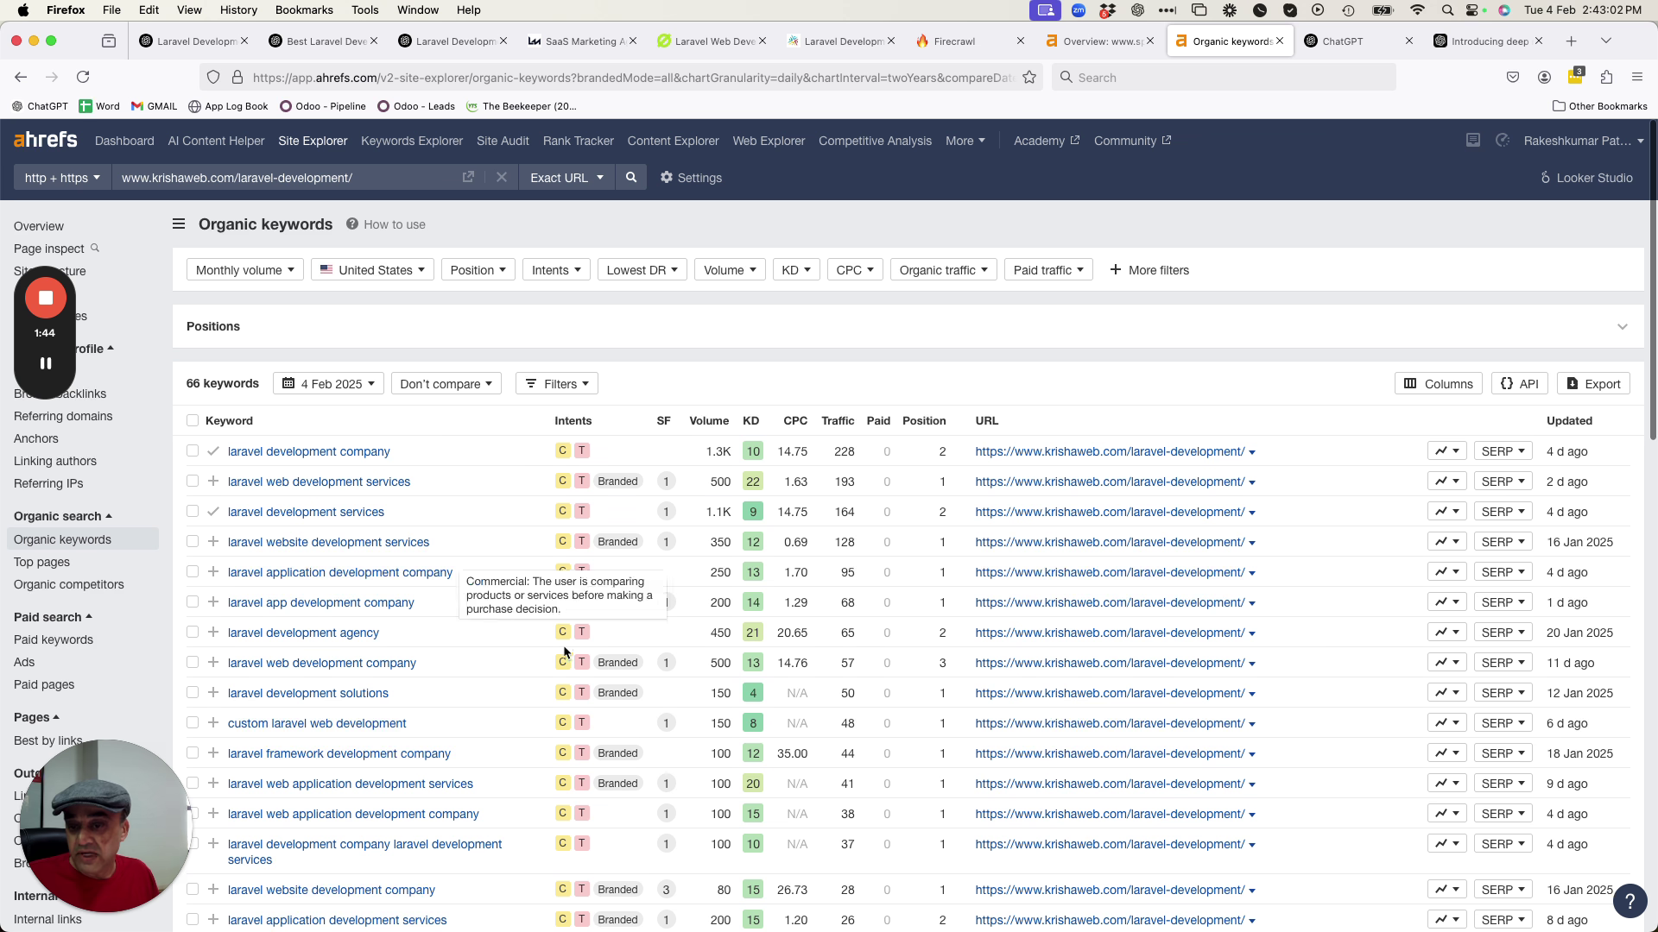
pyautogui.moveTo(555, 540)
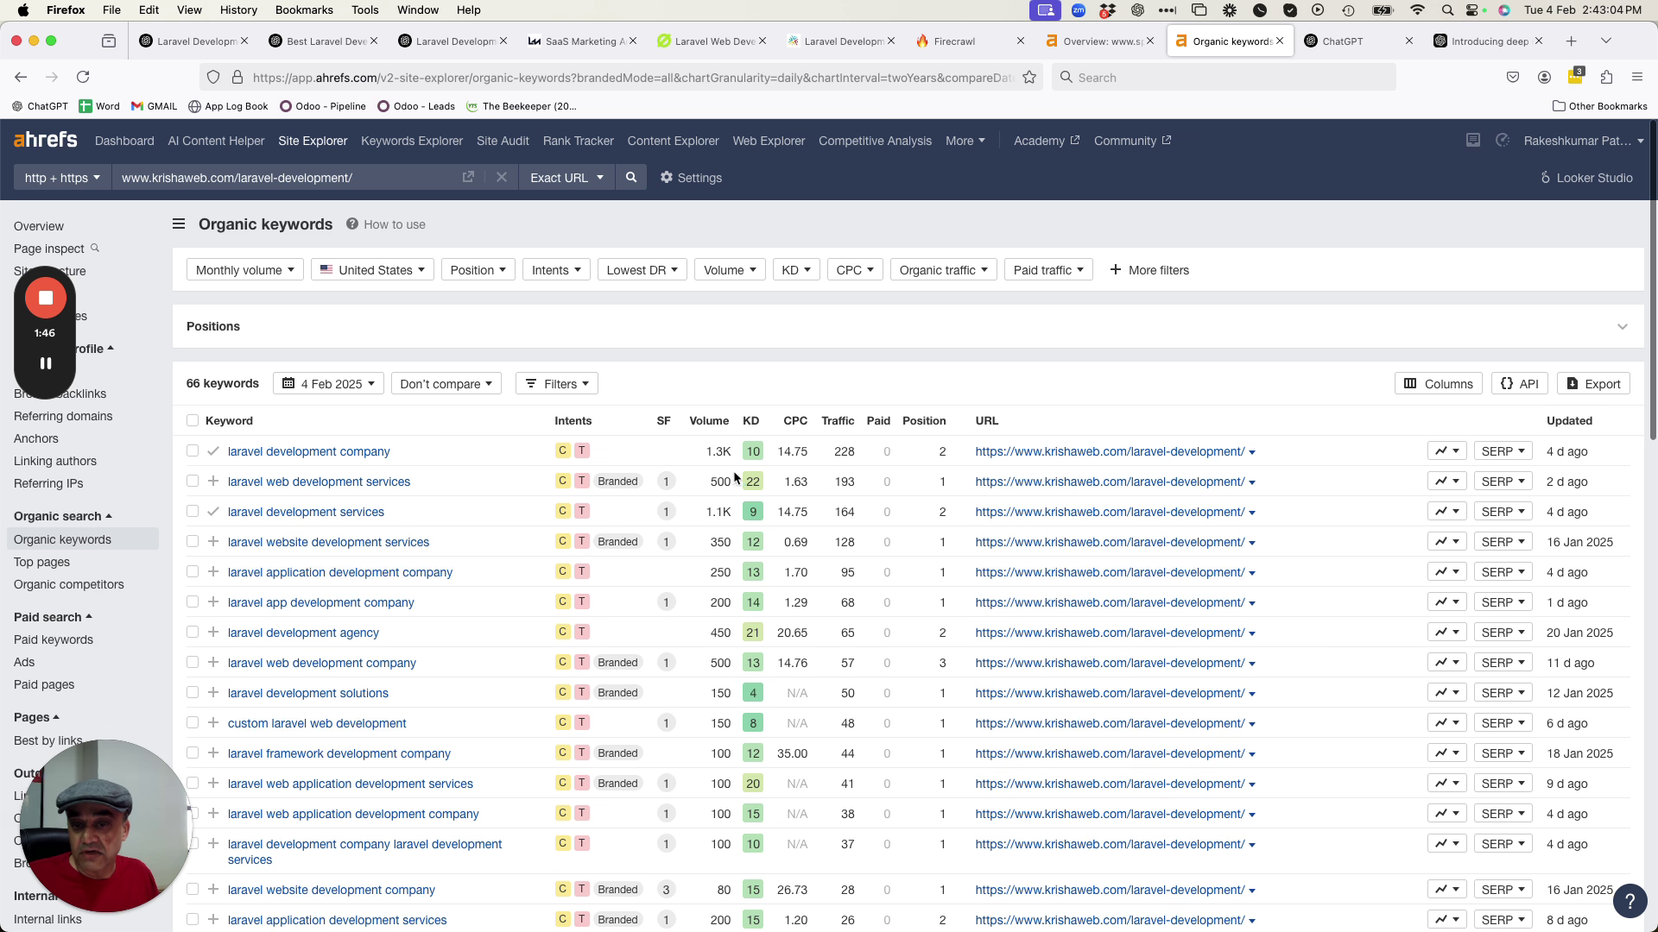
pyautogui.scroll(-5, 940, 477)
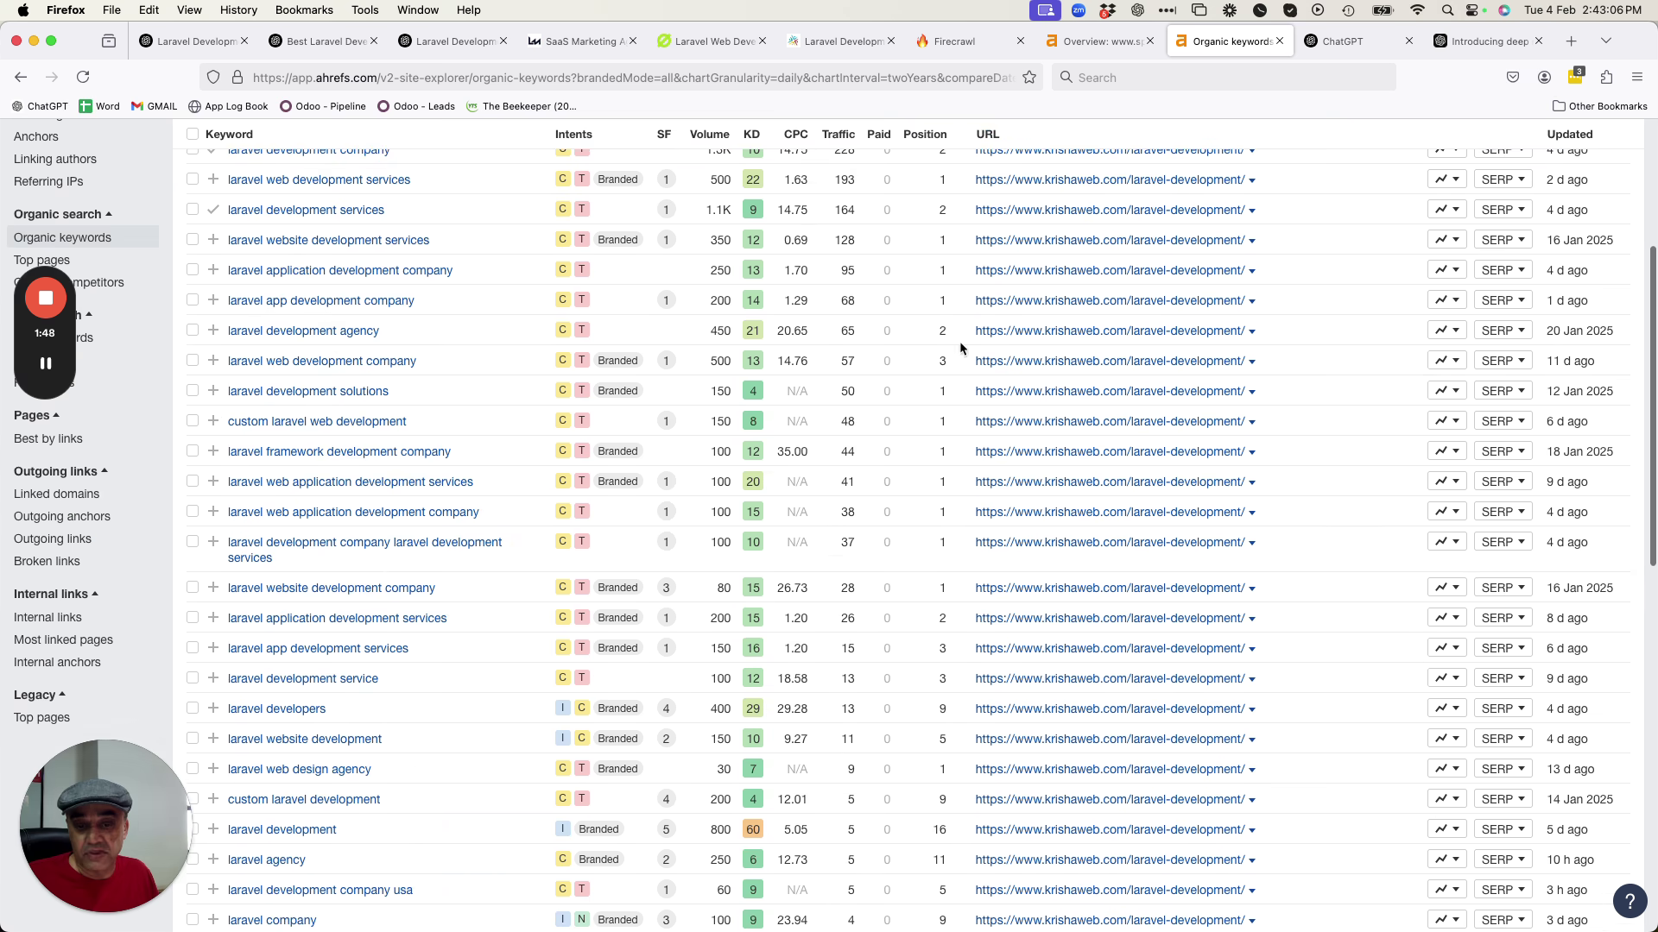
pyautogui.scroll(5, 914, 750)
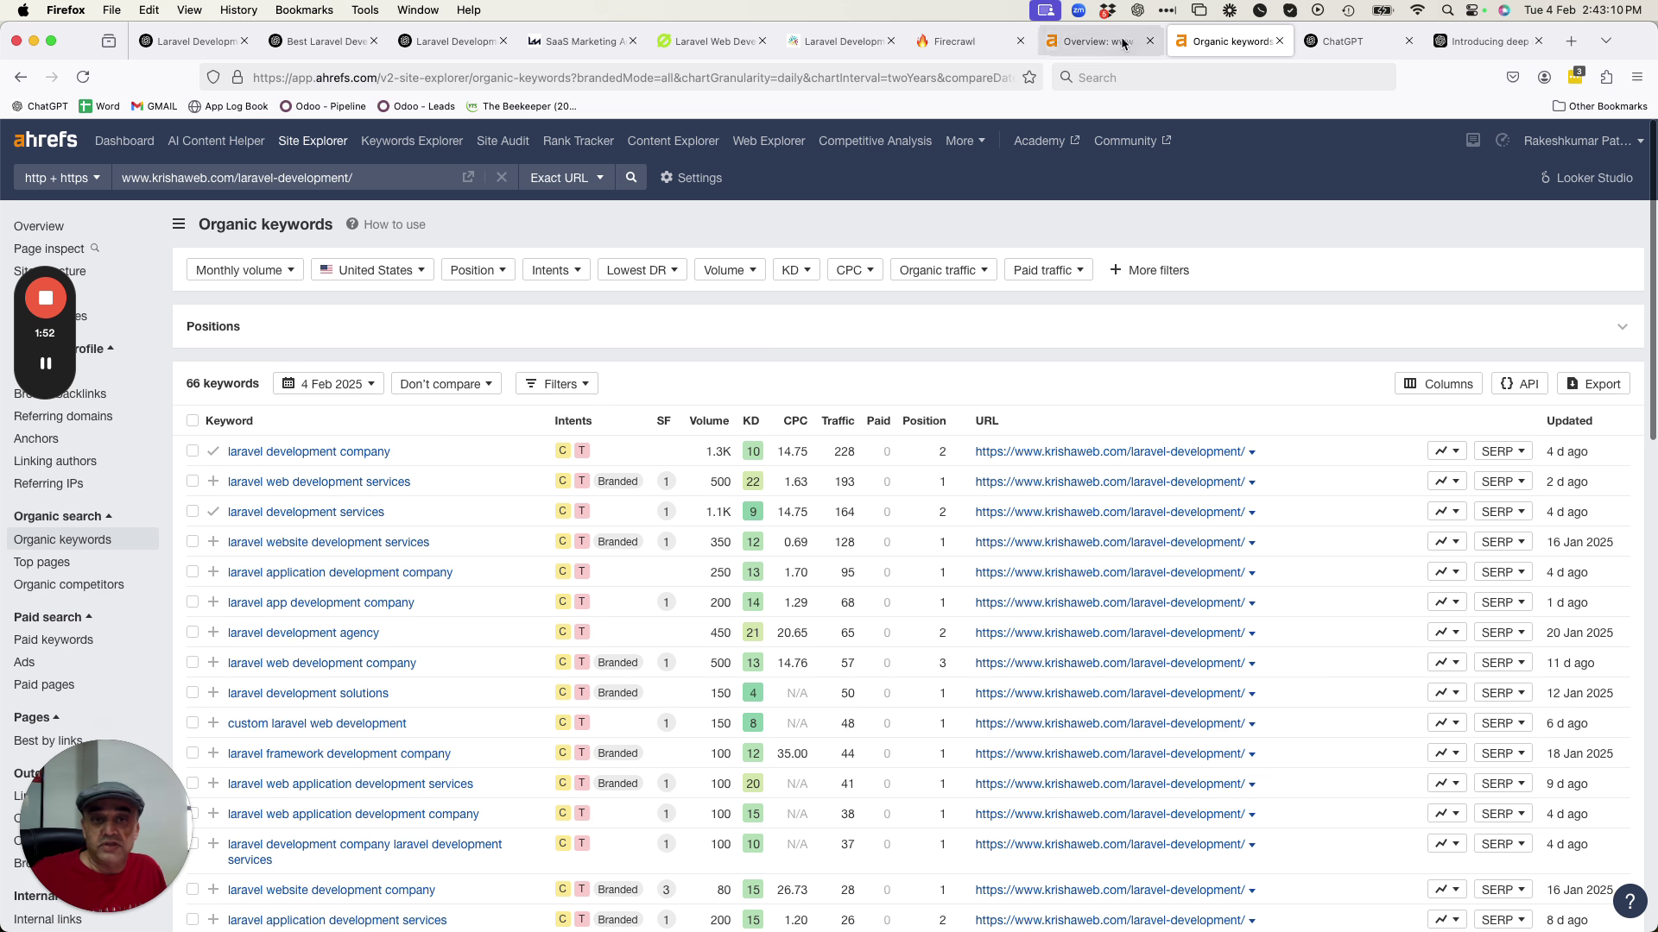
# Revisit both companies' Laravel pages, the ChatGPT chat, the OpenAI deep research announcement and the Space-O page's Ahrefs overview.
pyautogui.moveTo(891, 53)
pyautogui.click(703, 41)
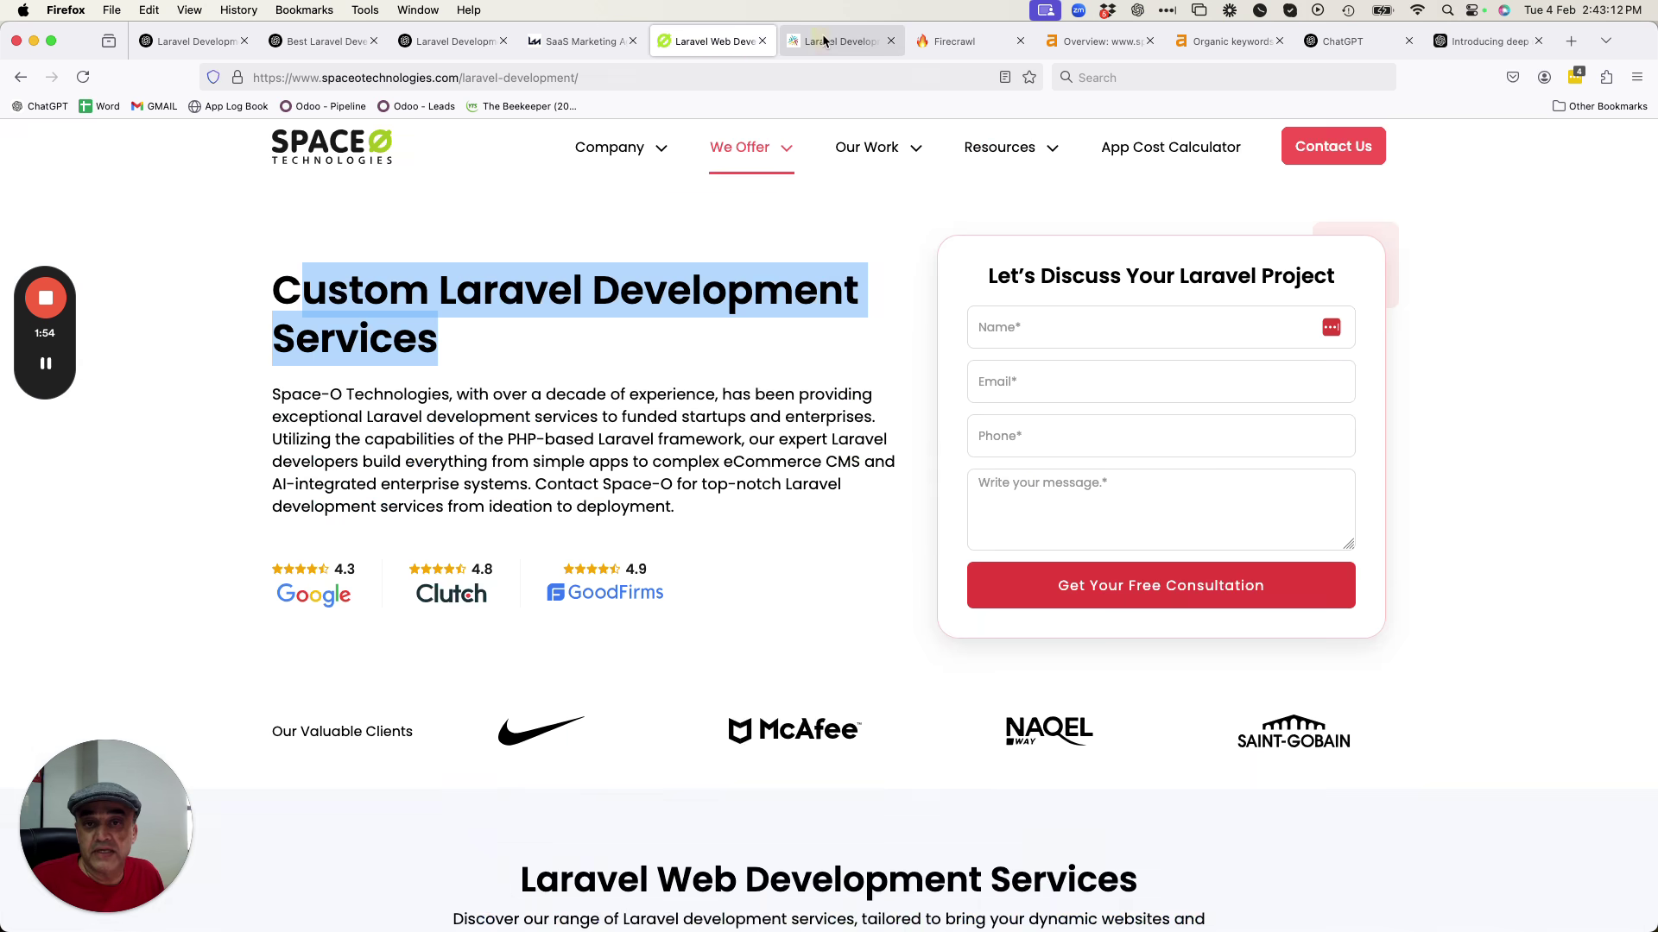
pyautogui.click(829, 42)
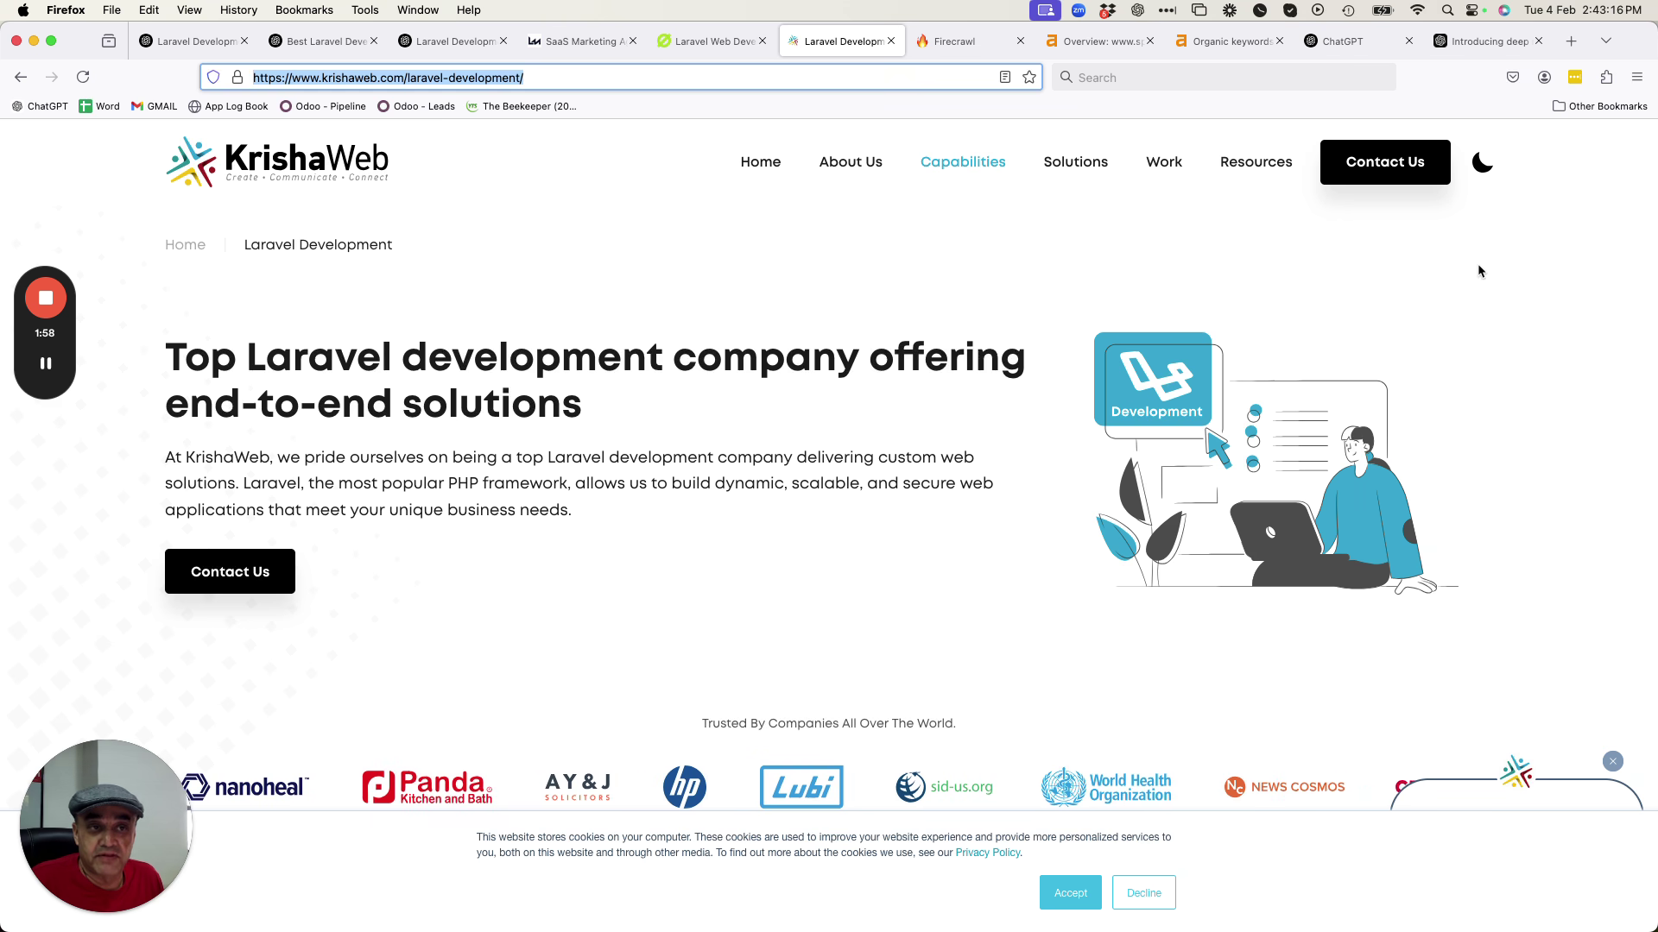
pyautogui.click(1347, 41)
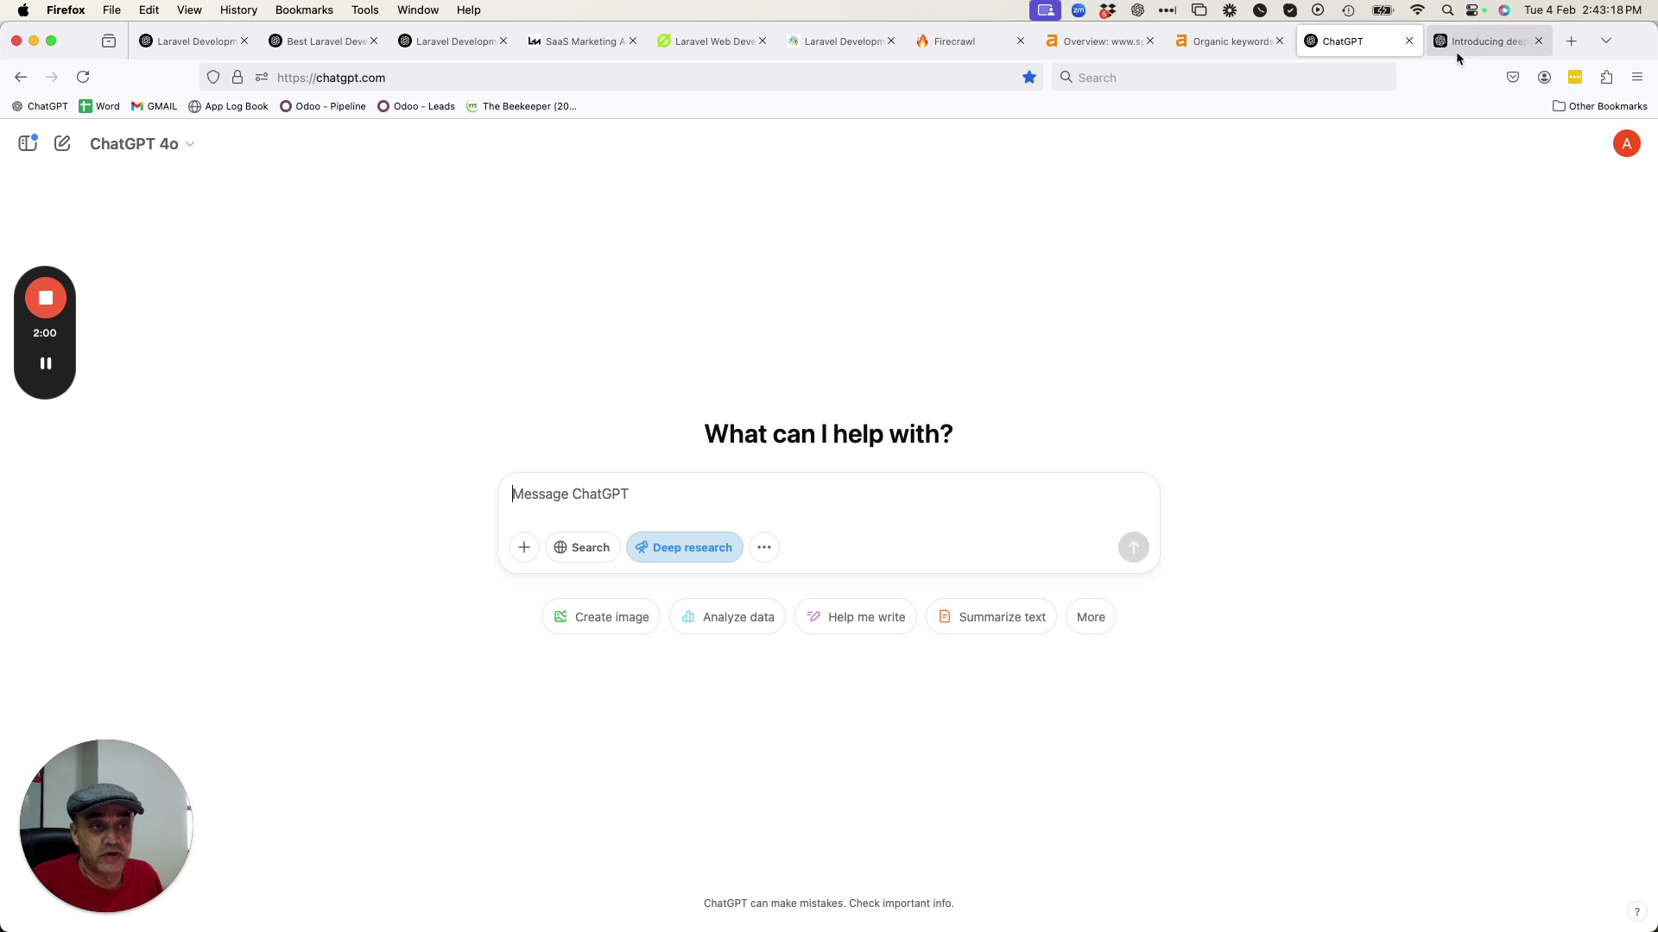
pyautogui.click(1482, 41)
pyautogui.scroll(5, 917, 368)
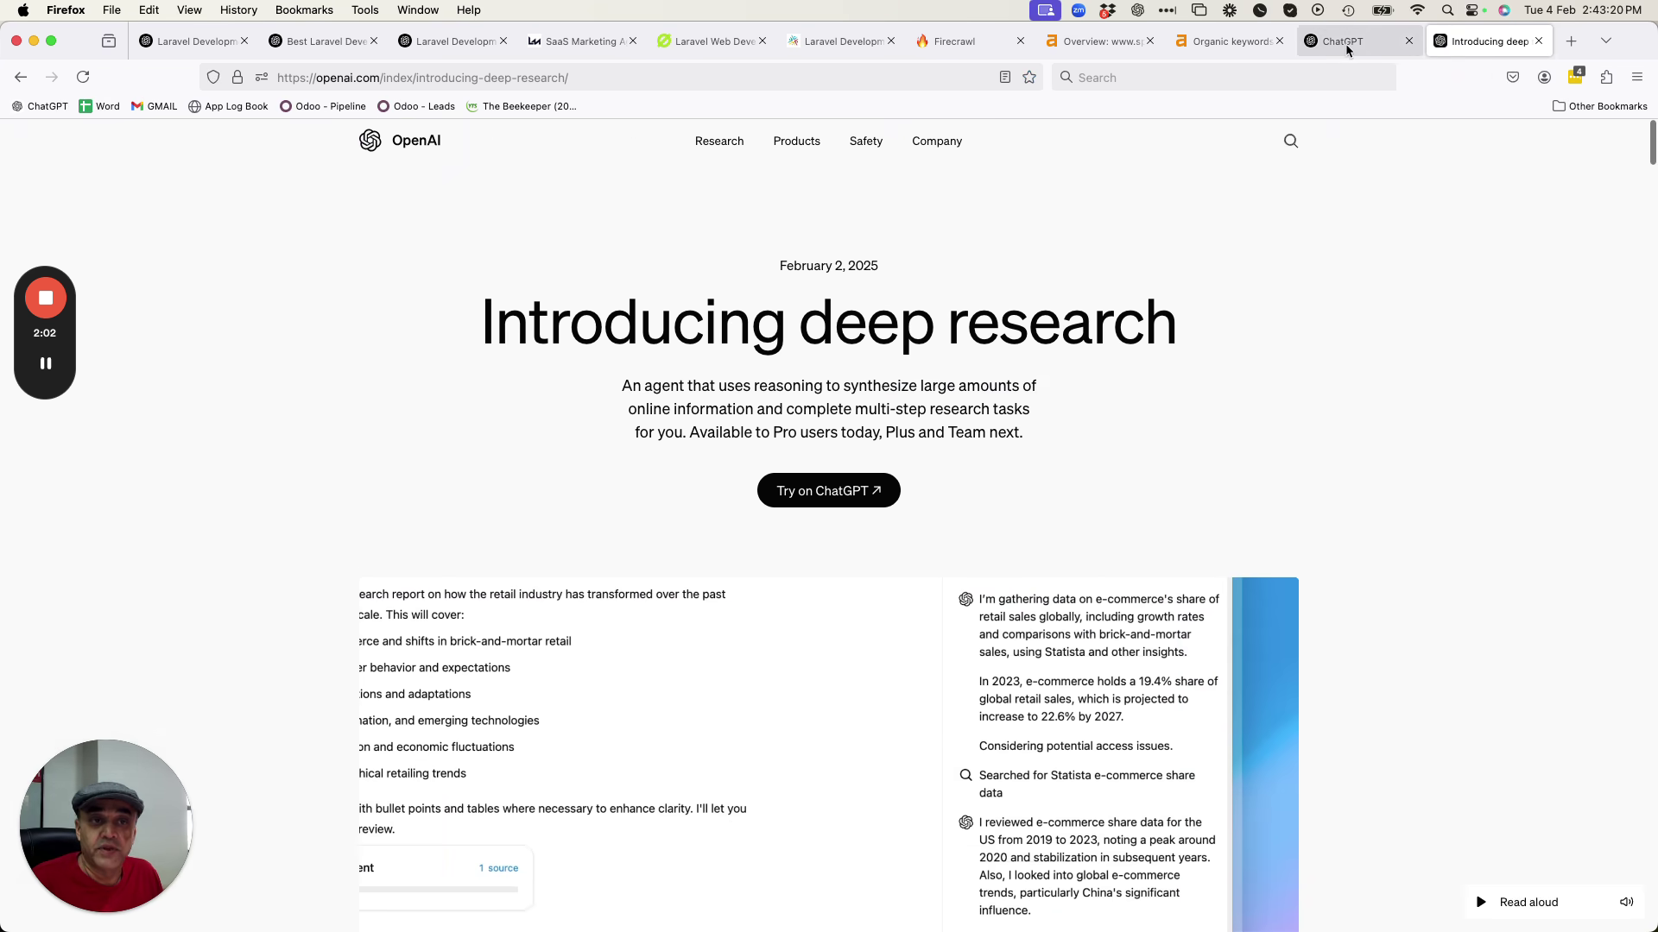
pyautogui.click(1090, 52)
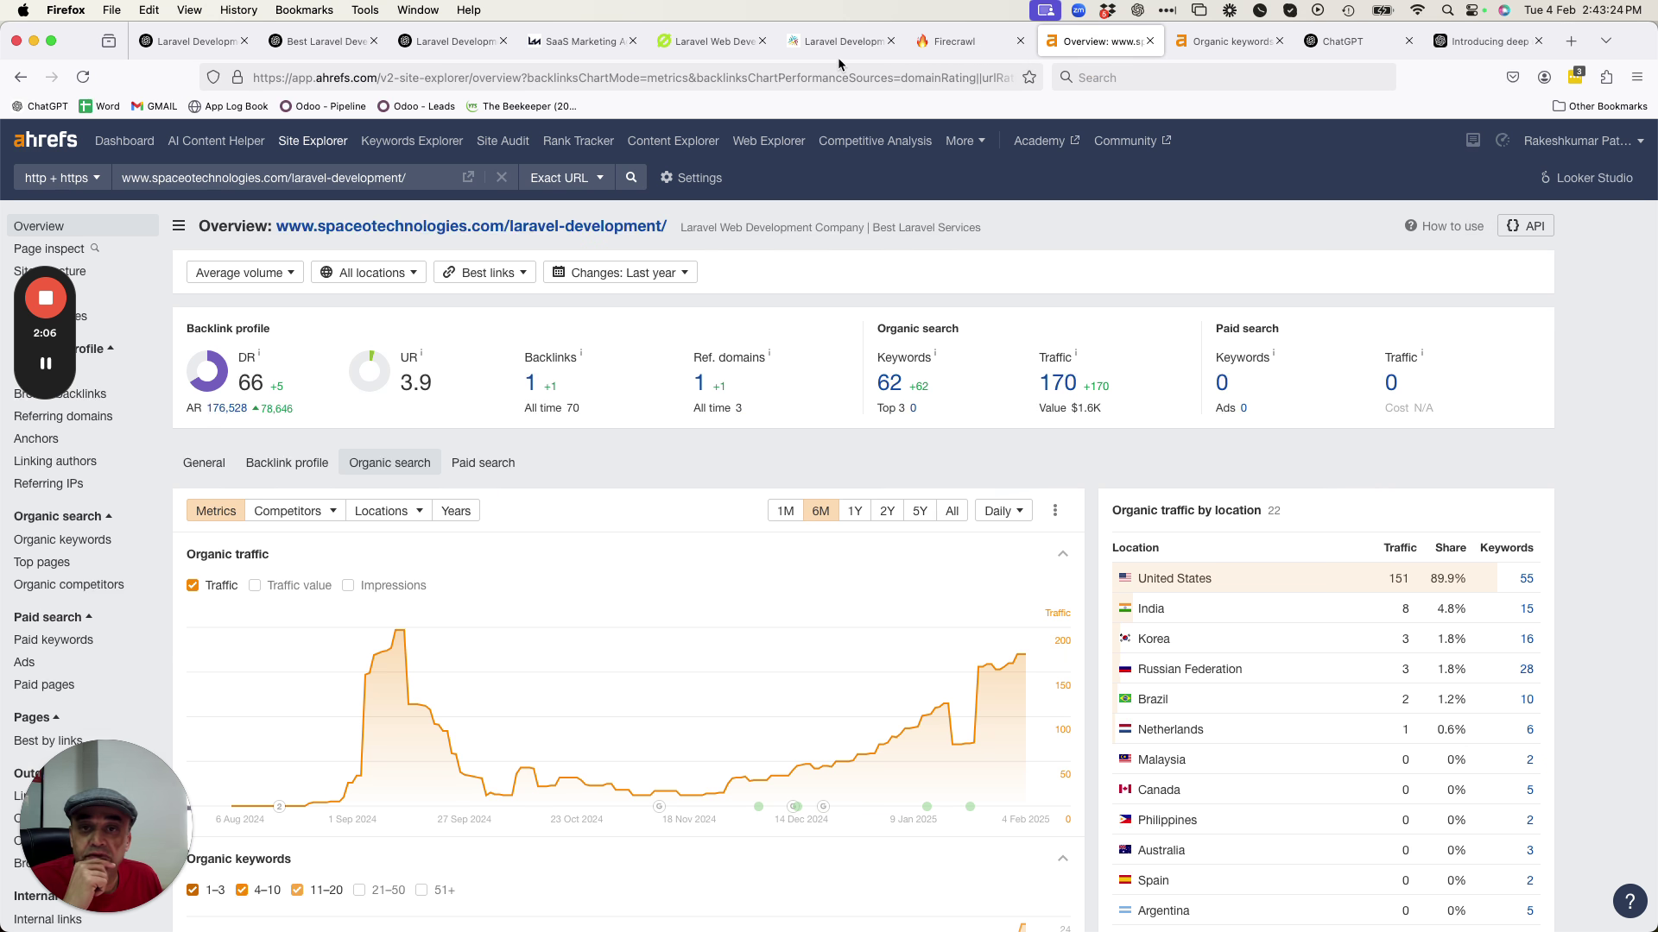
# Copy the Space-O Laravel page URL into a ChatGPT prompt with Deep research on and send it with "can you call that page and extract the content ?".
pyautogui.click(682, 42)
pyautogui.click(619, 78)
pyautogui.press('super+c')
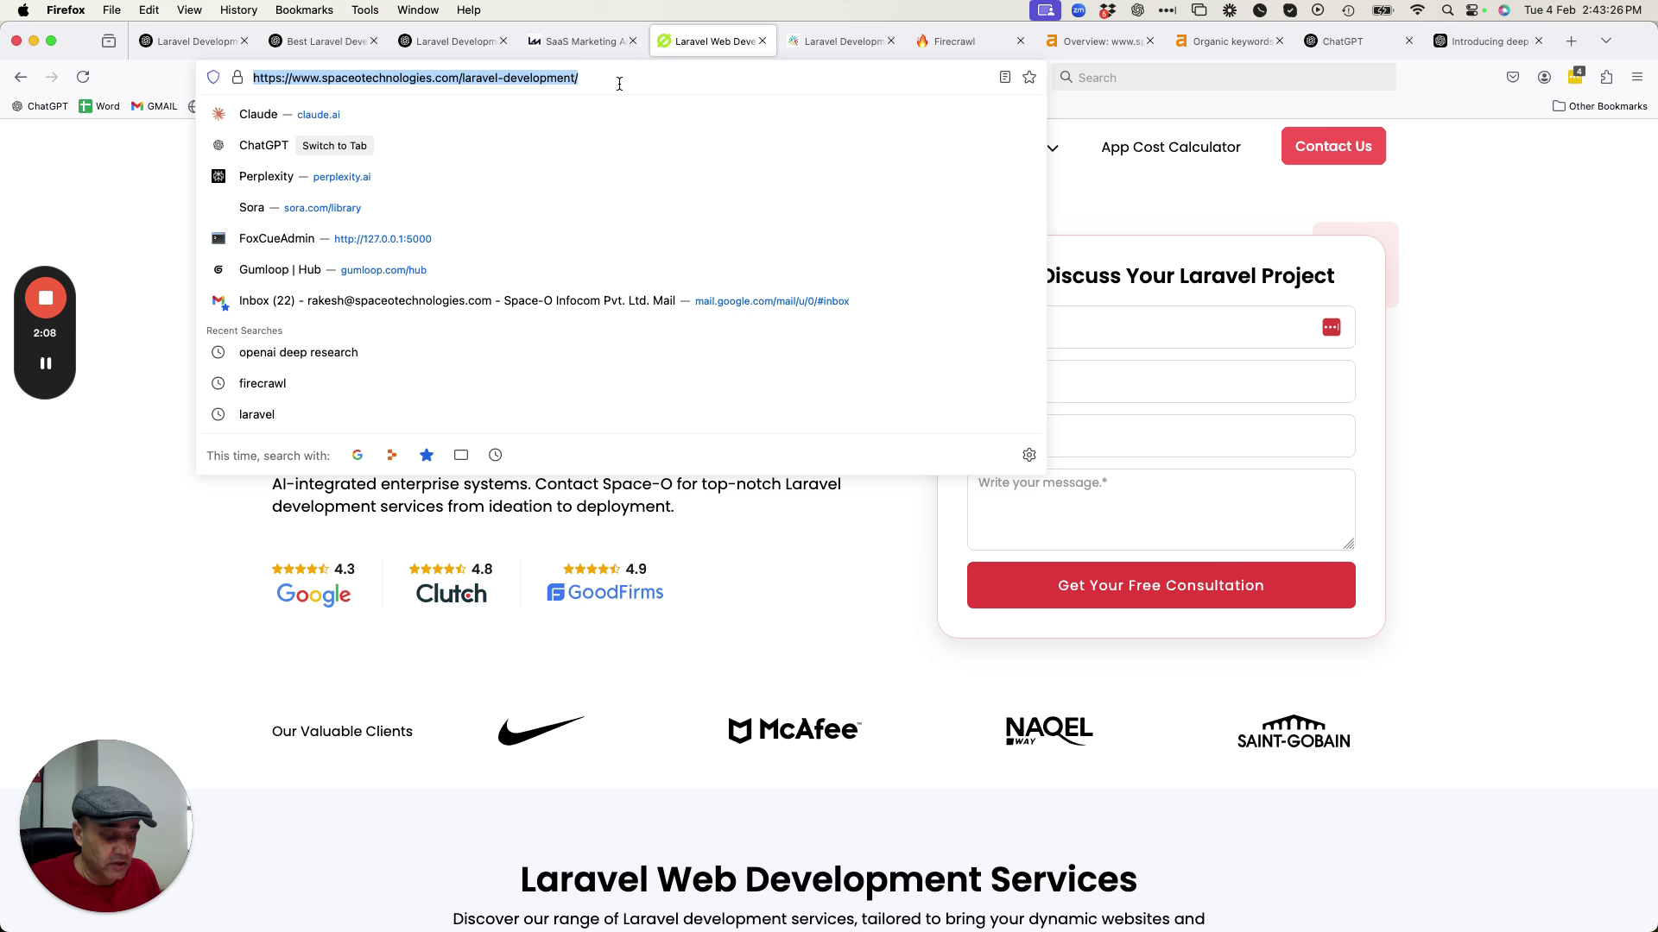
pyautogui.click(1343, 43)
pyautogui.press('super+v')
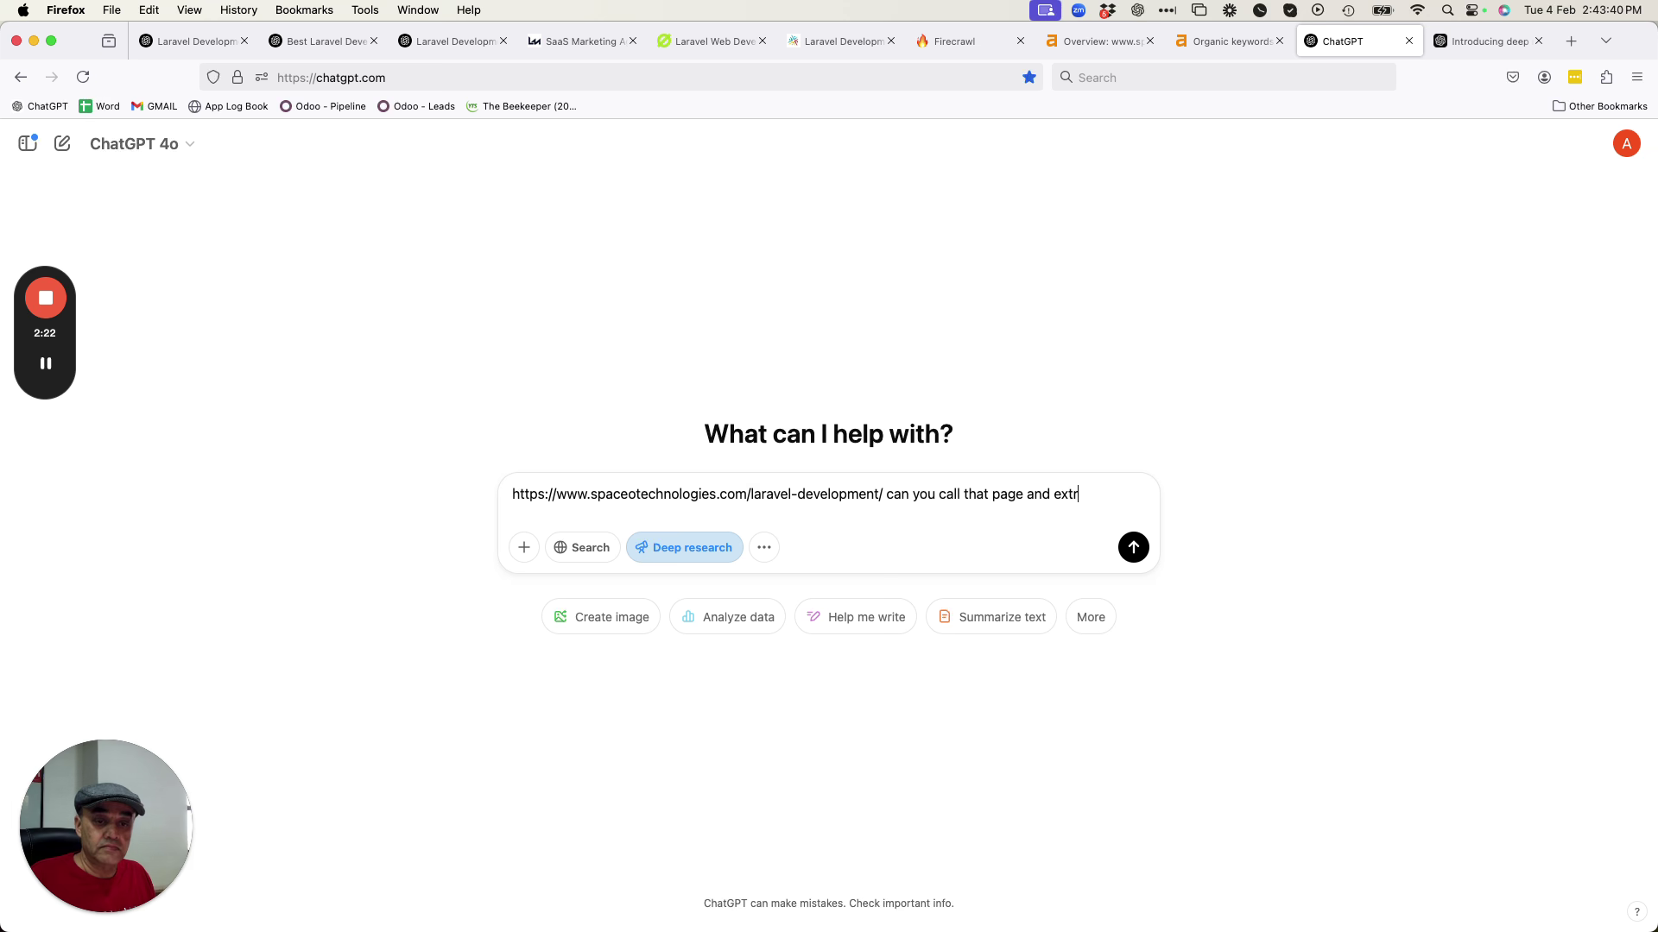
pyautogui.write('the content ?')
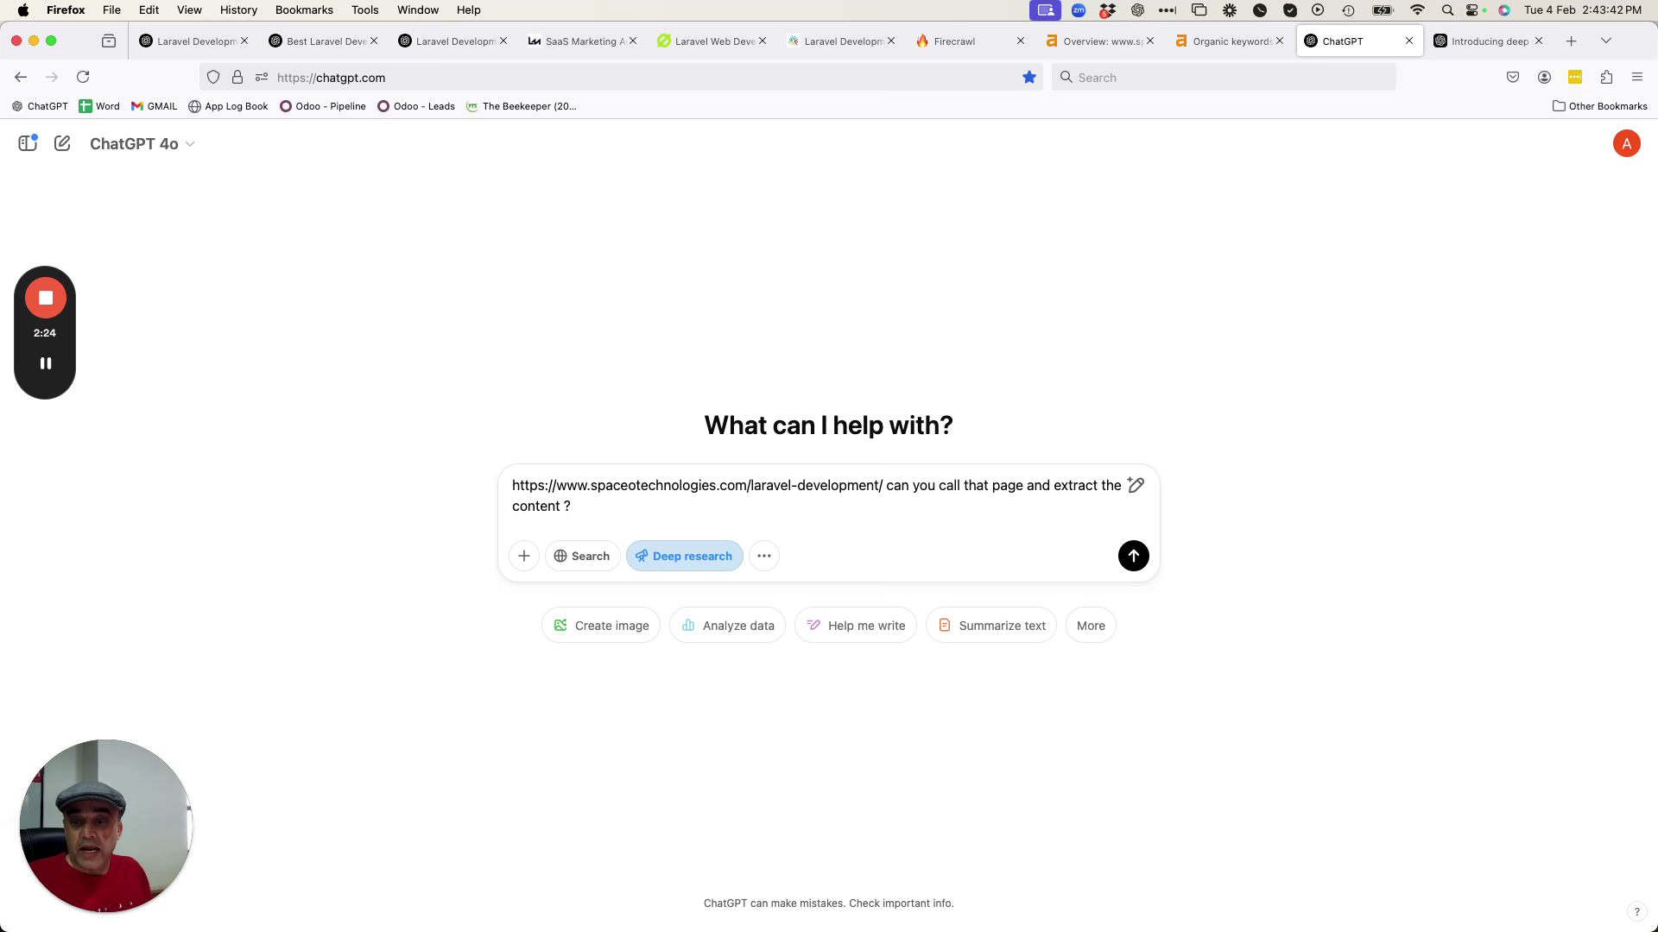
pyautogui.press('Return')
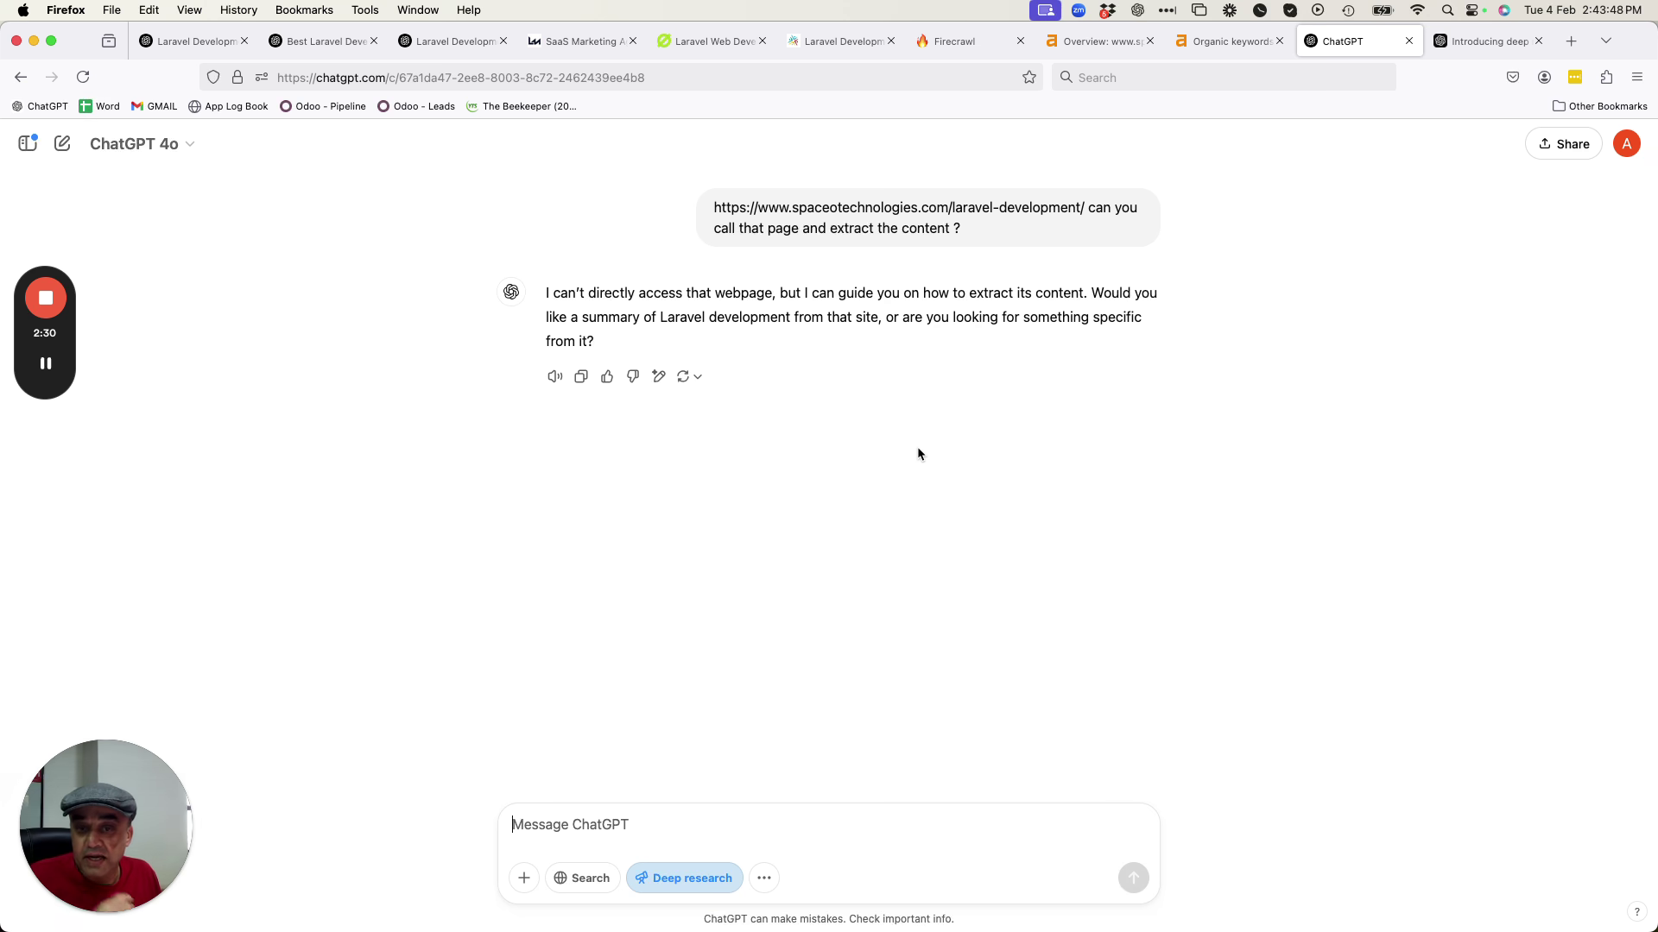
# Switch the chat from Deep research to Search and send the follow-up "can you try now ?".
pyautogui.moveTo(658, 317); pyautogui.dragTo(811, 315)
pyautogui.moveTo(953, 210); pyautogui.dragTo(1071, 210)
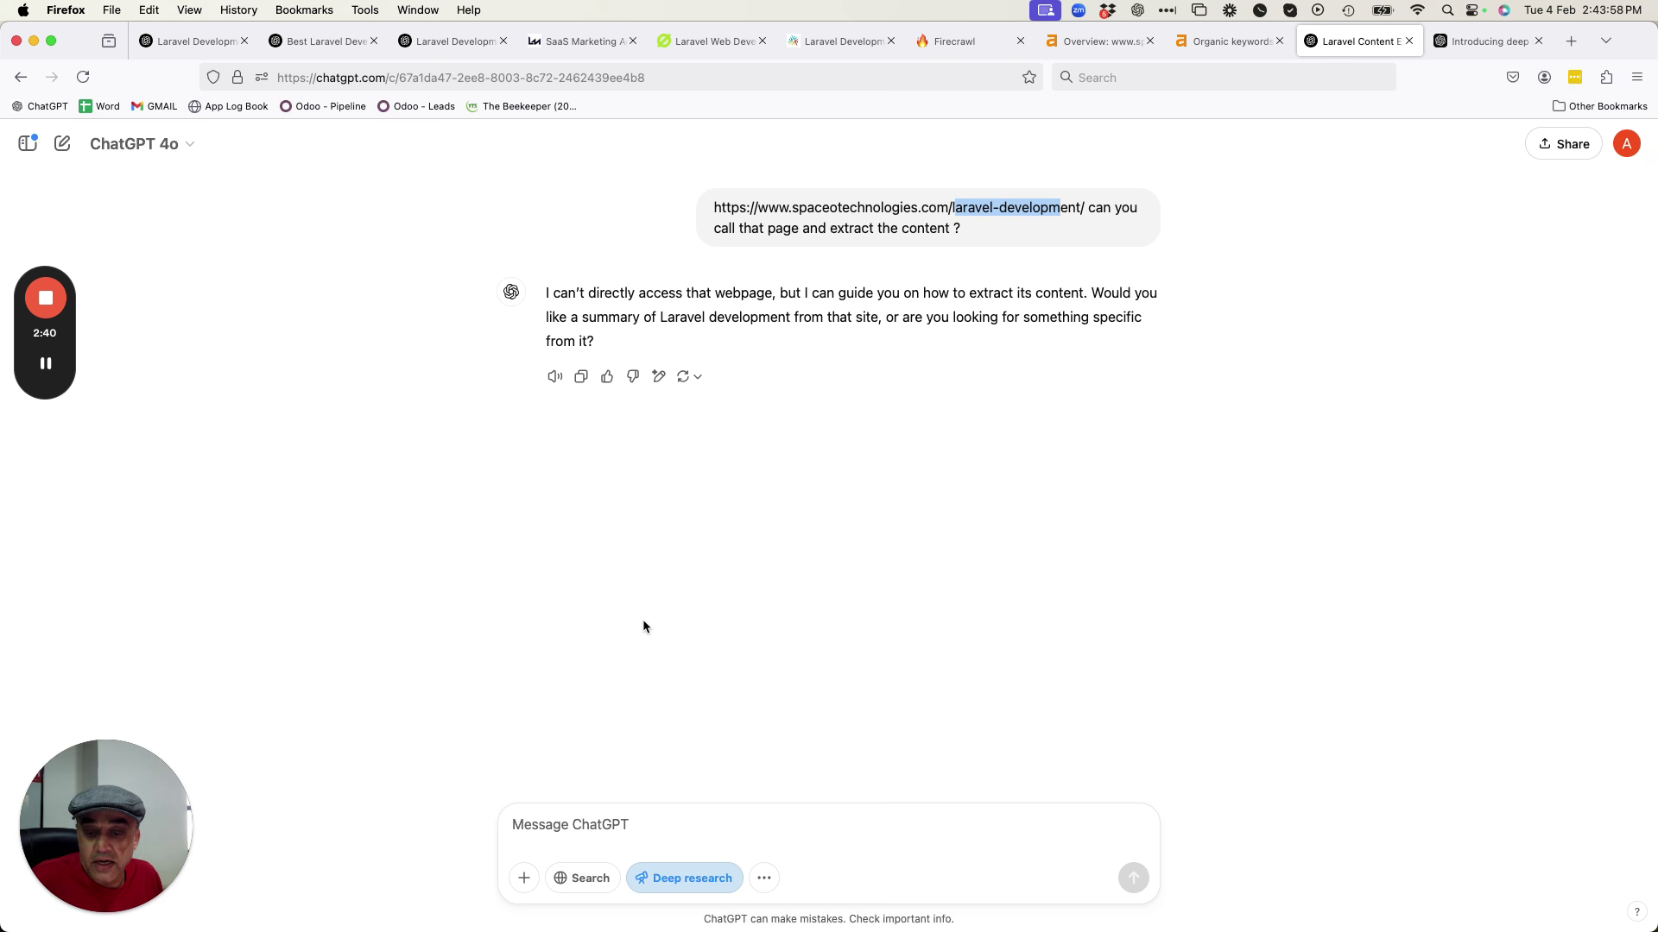
pyautogui.click(585, 881)
pyautogui.write('can you')
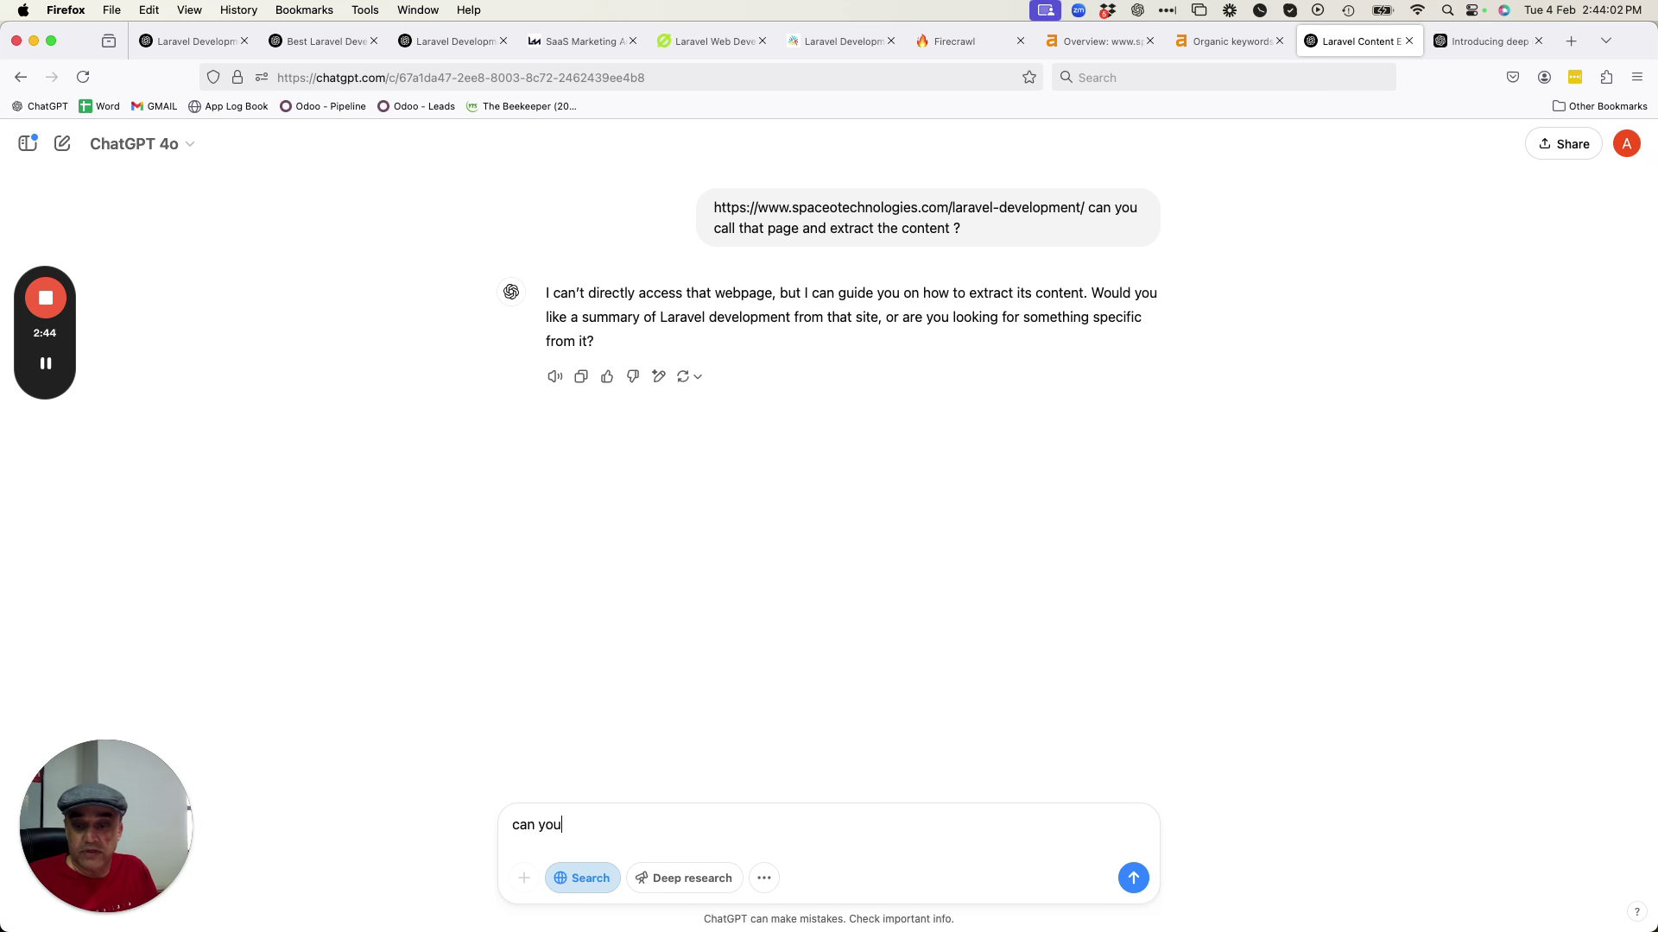
pyautogui.write(' try now ?')
pyautogui.press('Return')
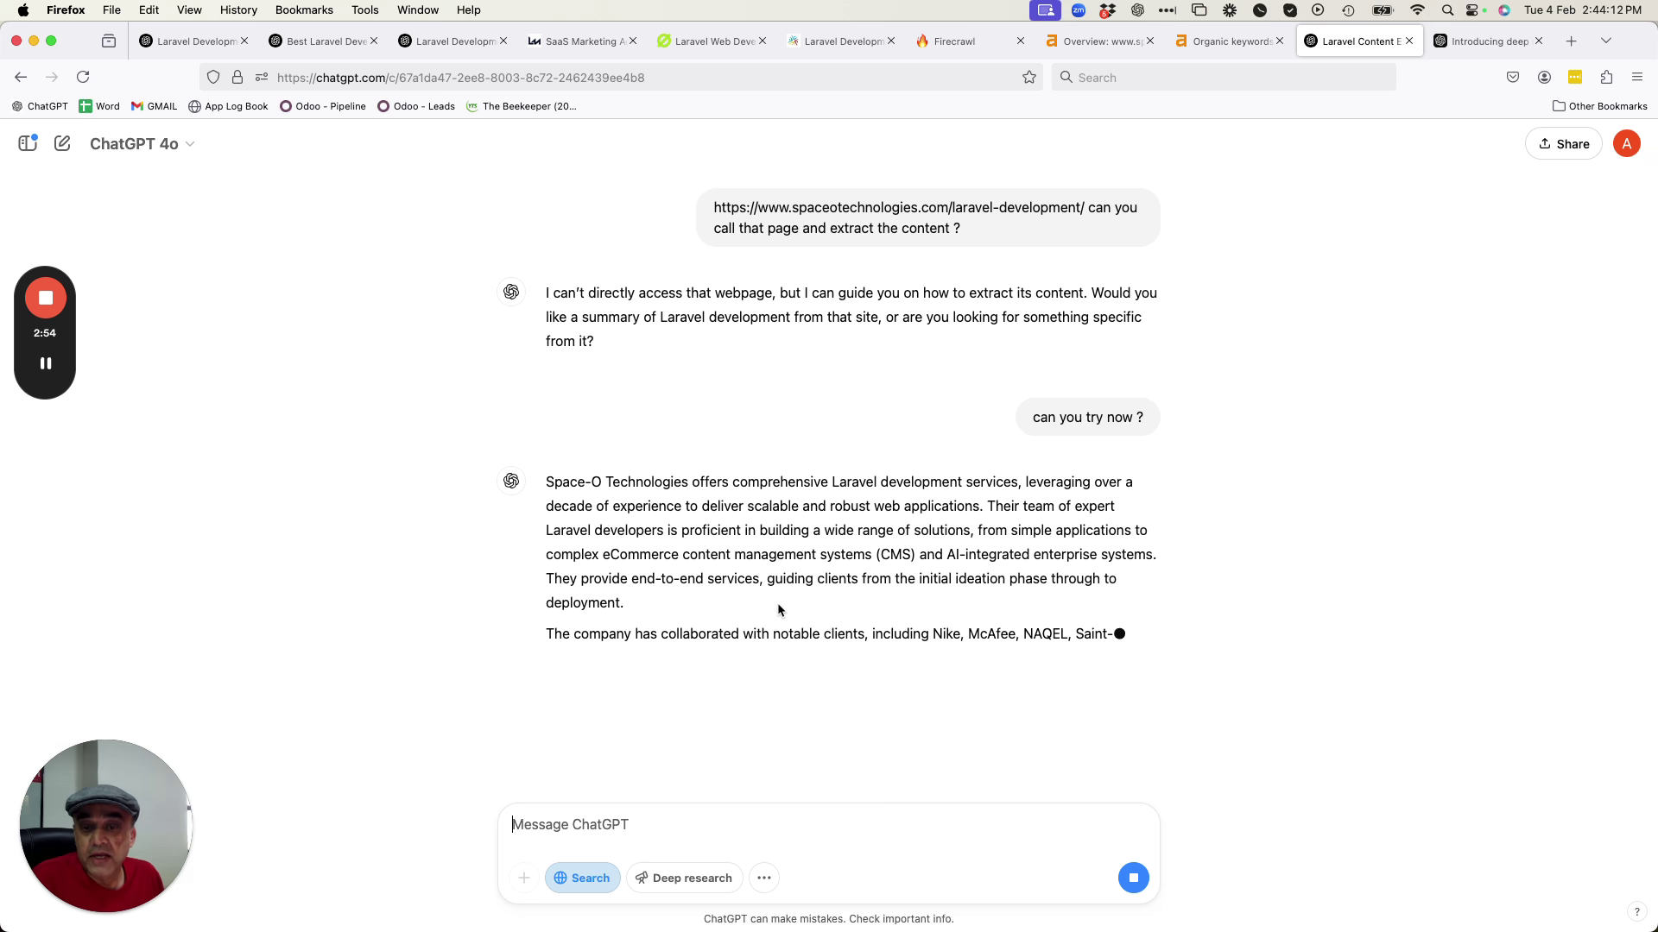
# Read ChatGPT's summary of the Space-O page and send the follow-up "can you extract all the content".
pyautogui.scroll(-1, 741, 579)
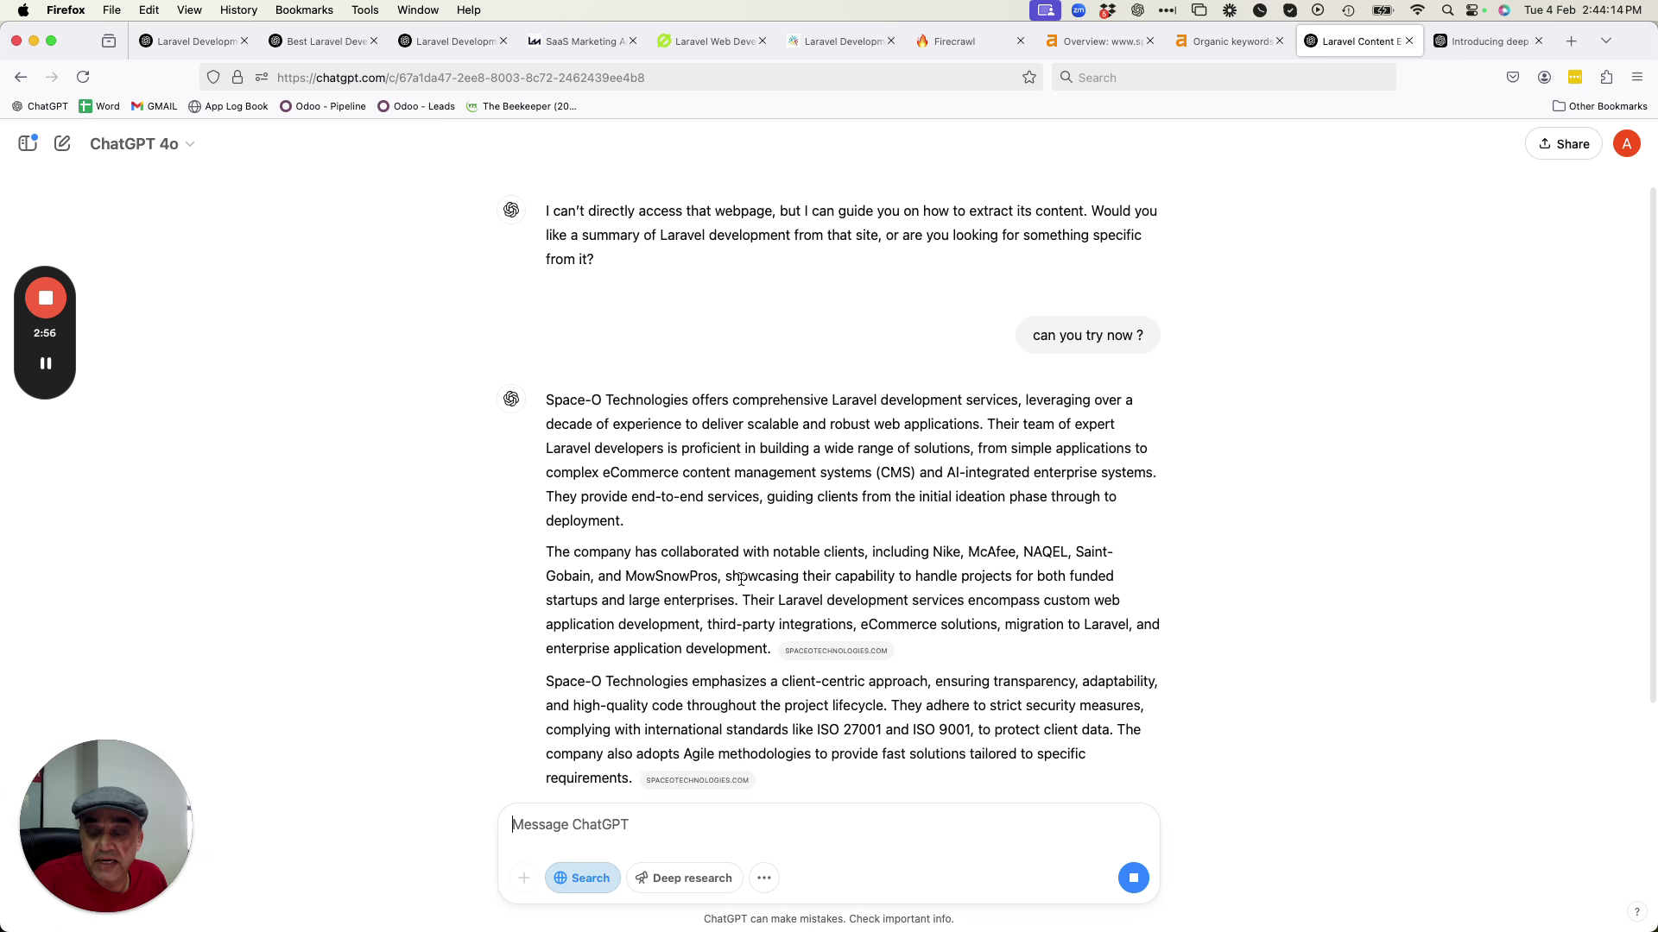
pyautogui.scroll(-2, 741, 579)
pyautogui.scroll(-2, 741, 580)
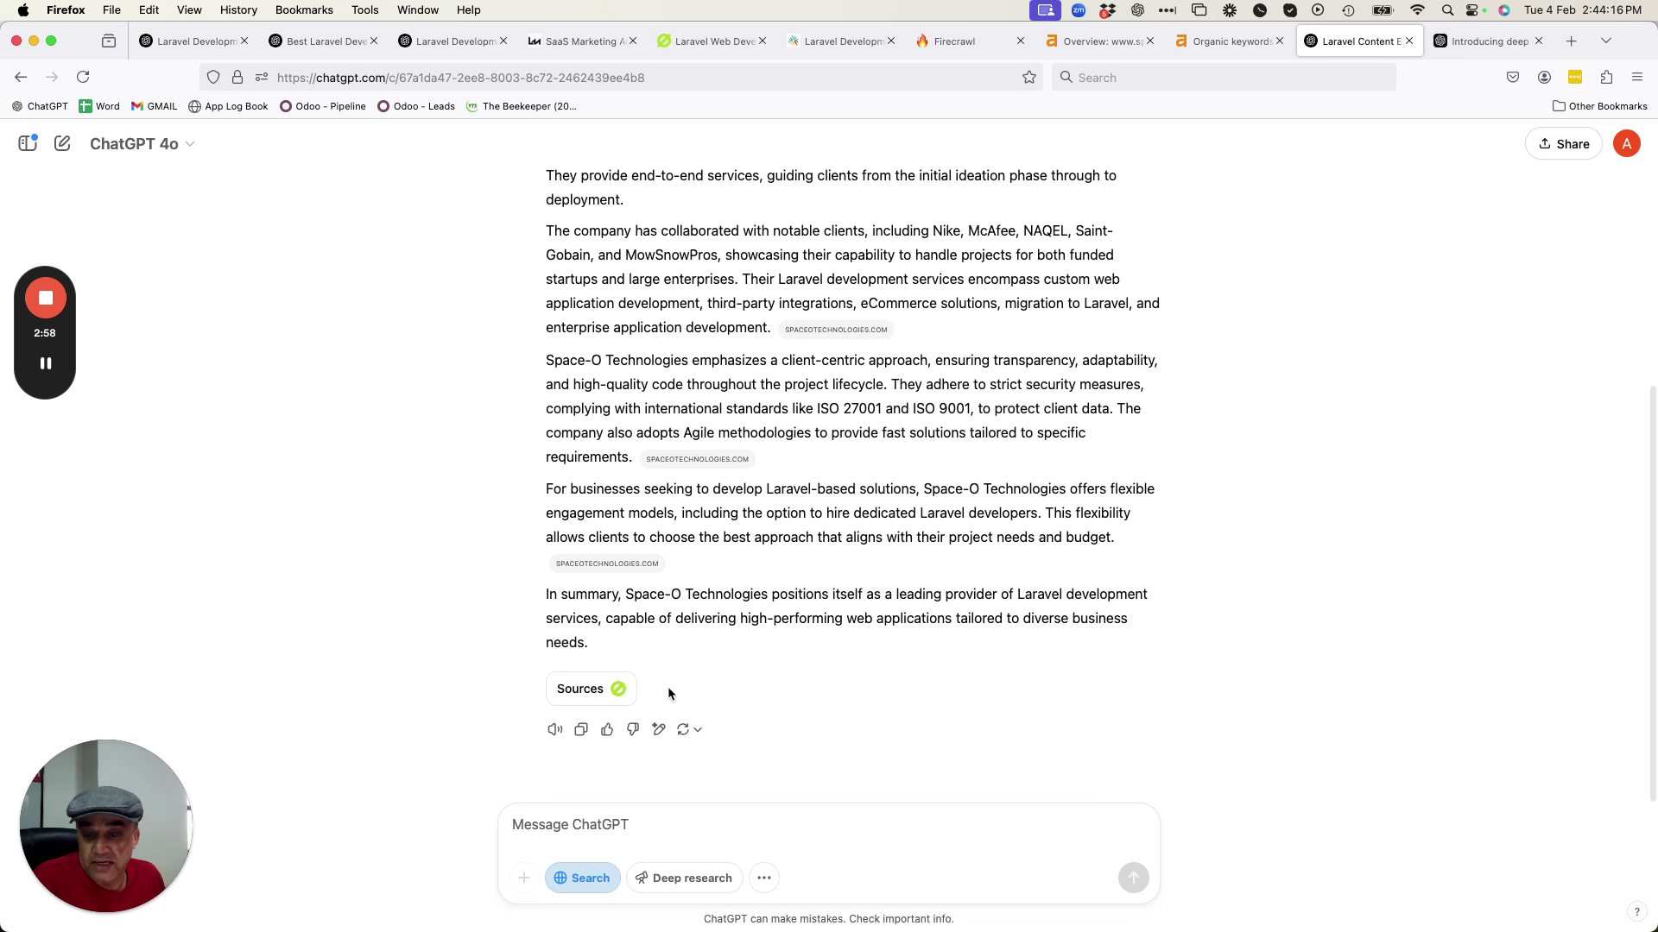
pyautogui.write('can you')
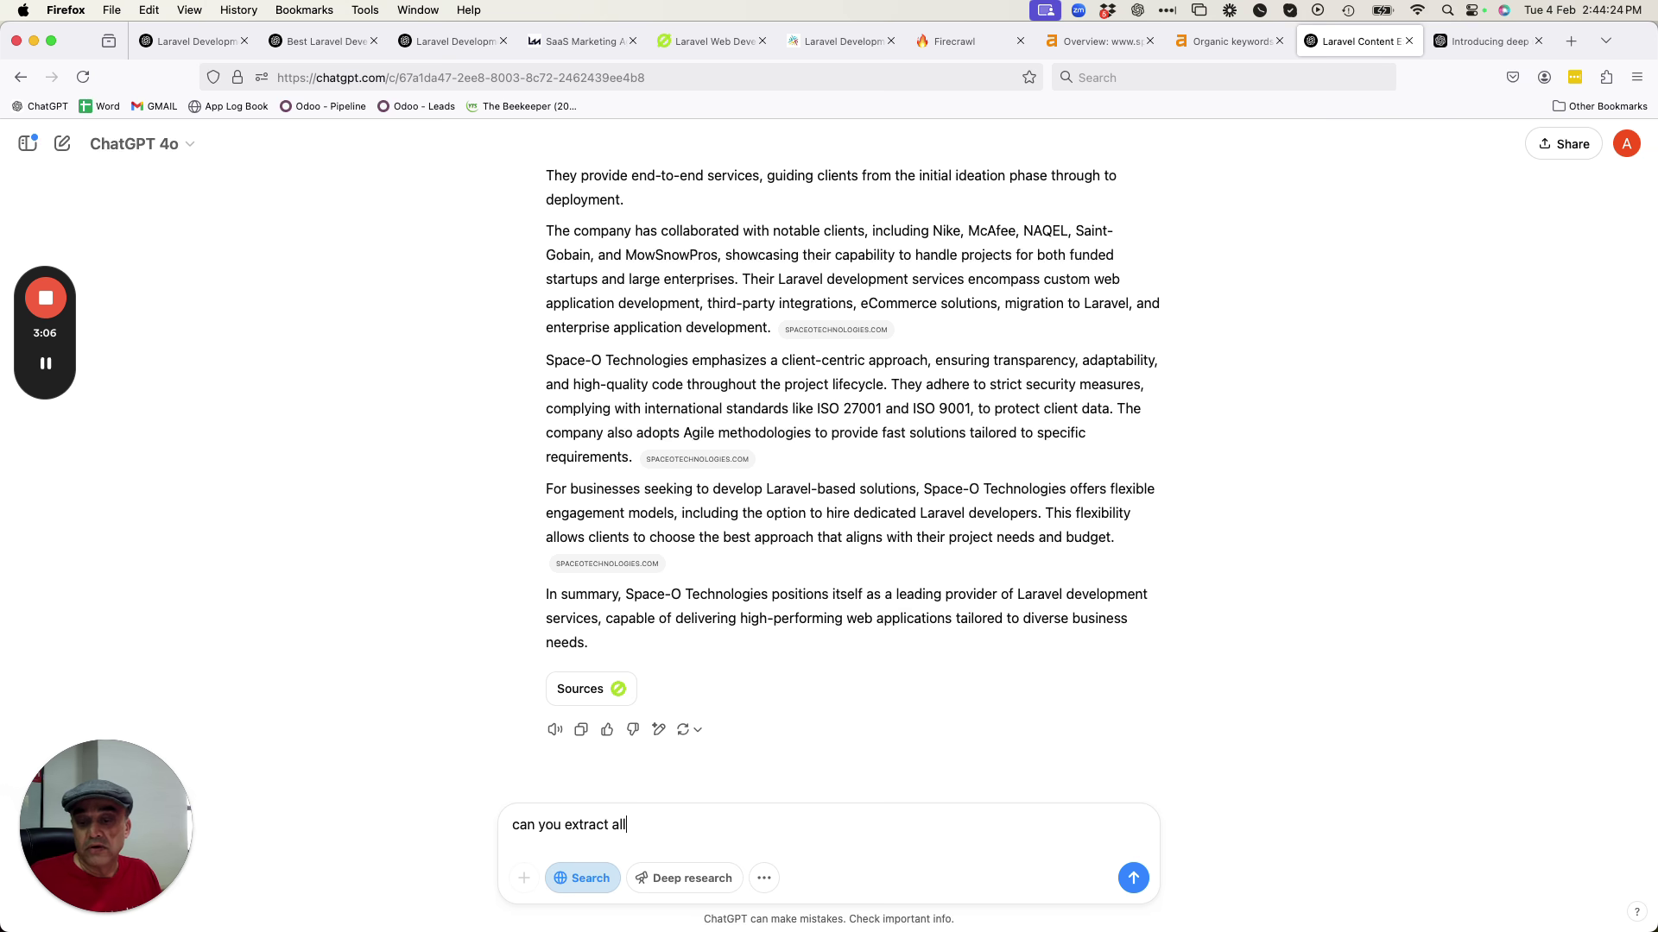
pyautogui.write('extract all the content')
pyautogui.press('Return')
pyautogui.write('\\')
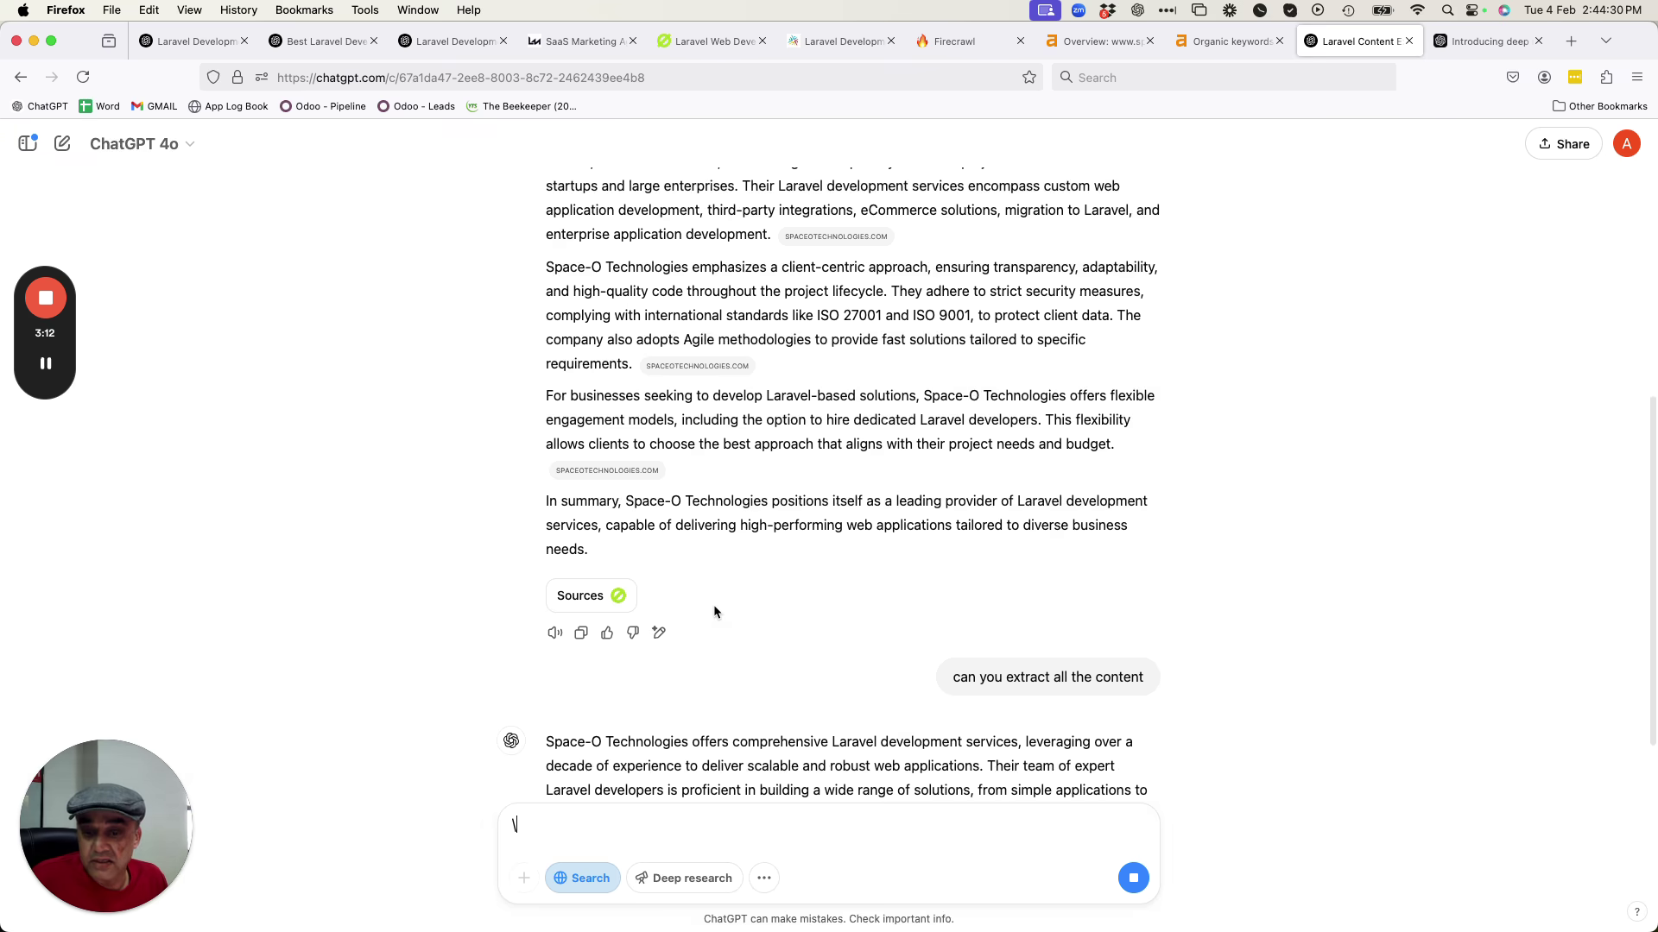
pyautogui.scroll(-2, 713, 611)
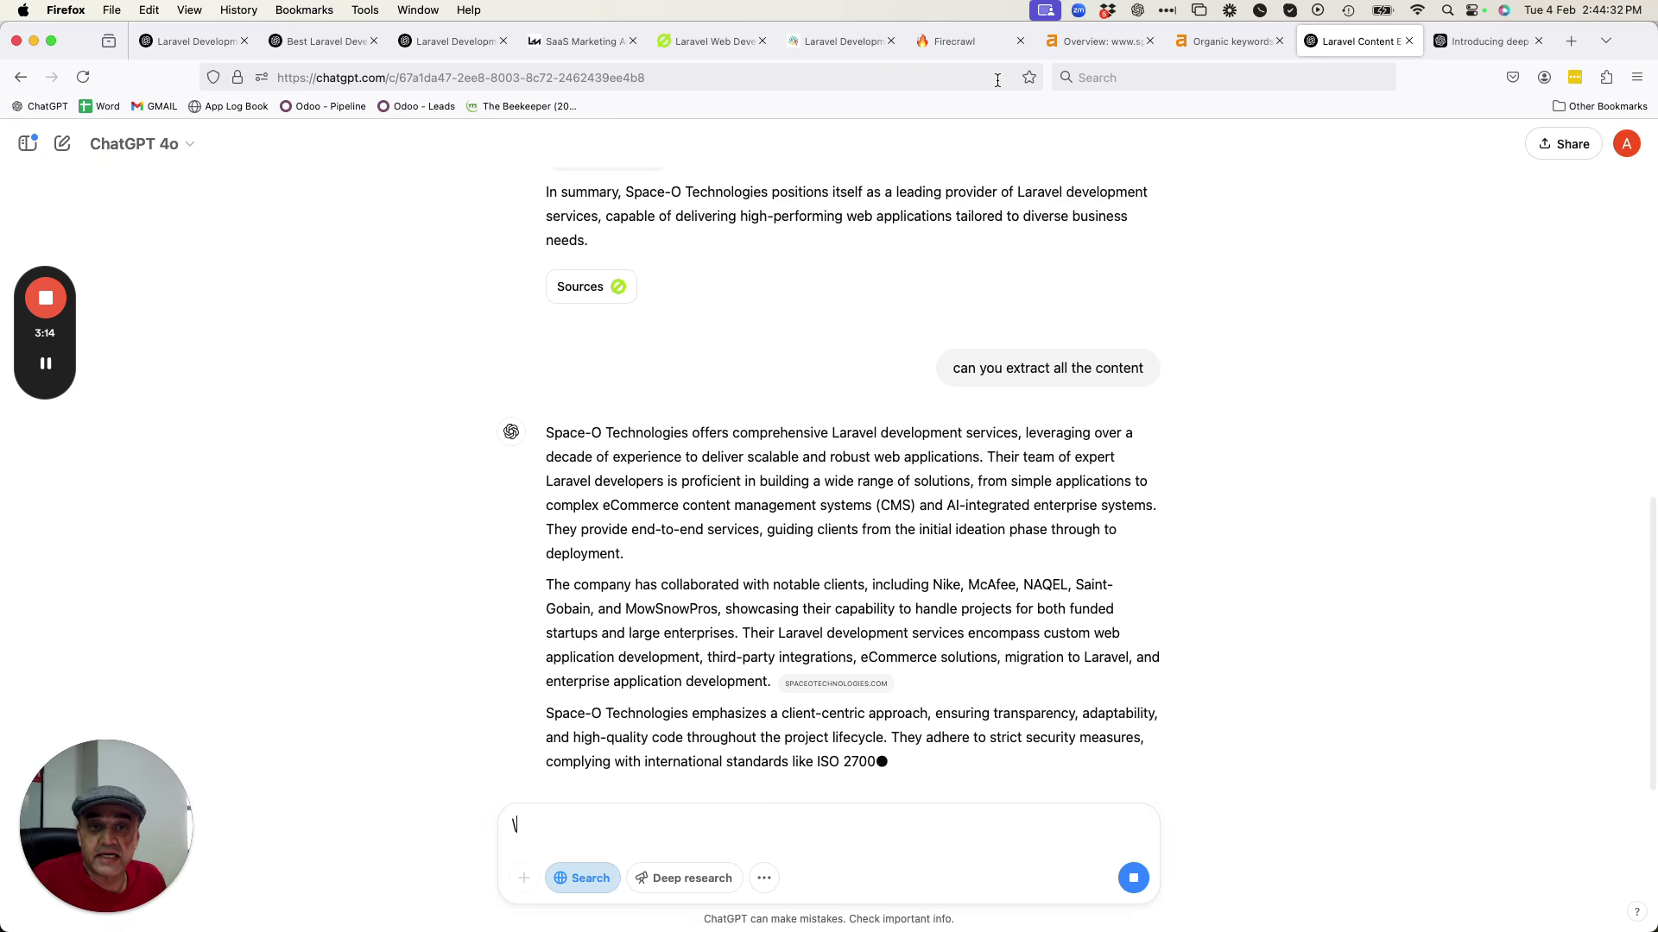
# Review the sections of Space-O's Laravel page and of KrishaWeb's Laravel page, including KrishaWeb's expandable Laravel services list.
pyautogui.click(710, 40)
pyautogui.moveTo(314, 310); pyautogui.dragTo(672, 485)
pyautogui.scroll(-10, 671, 485)
pyautogui.scroll(-20, 896, 619)
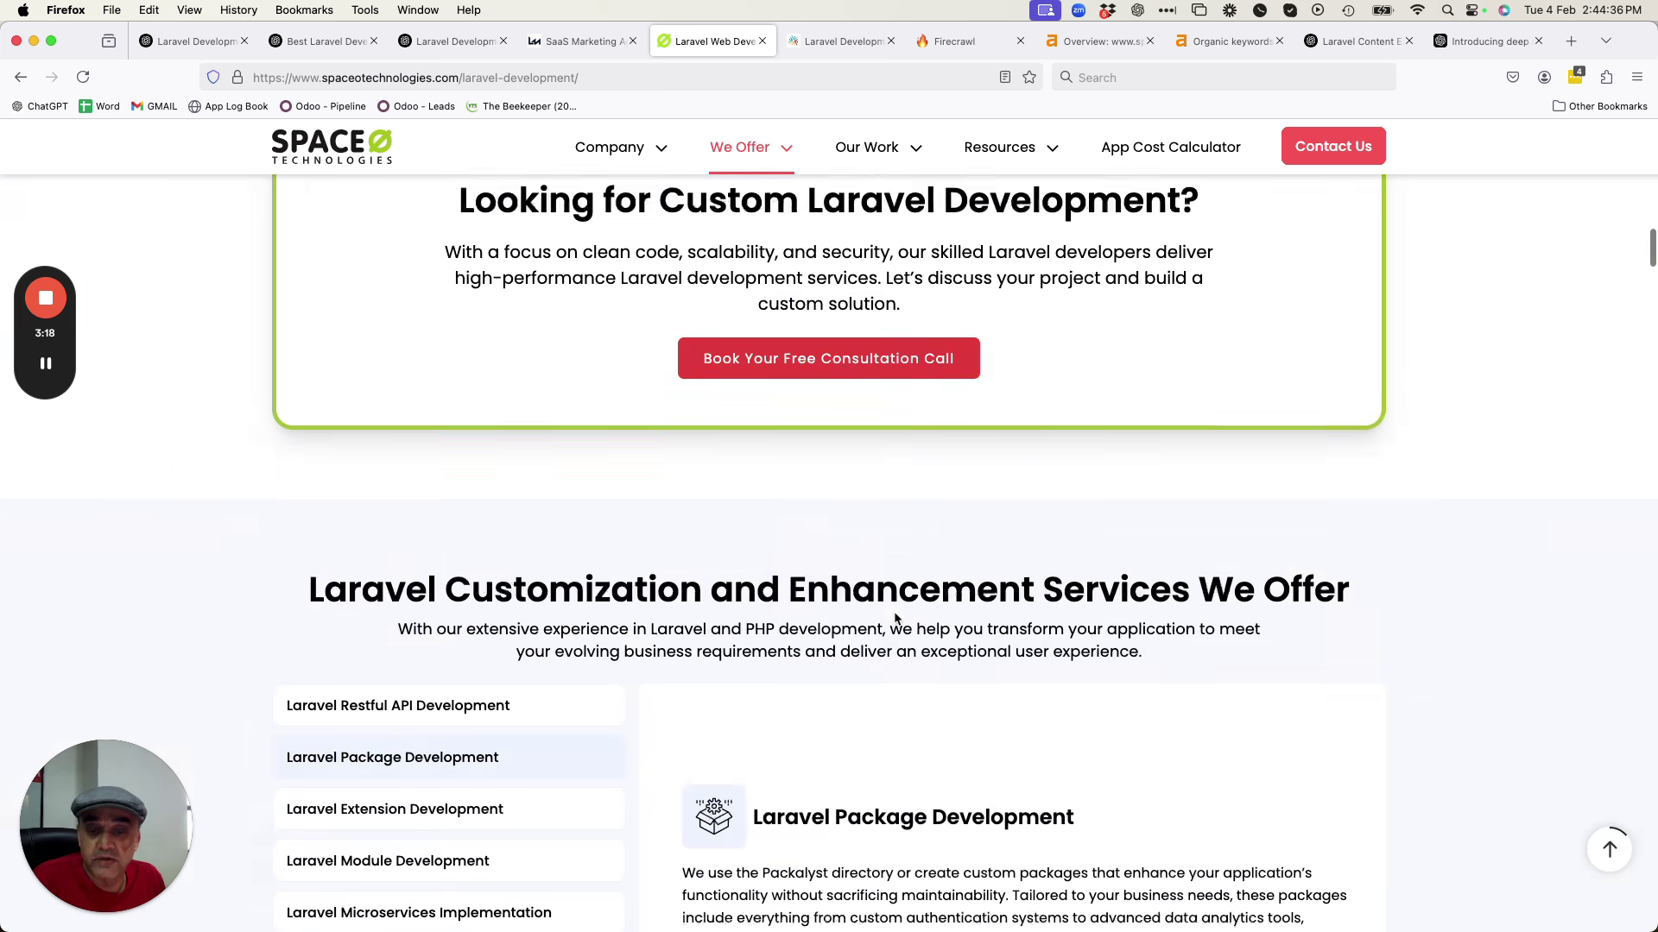
pyautogui.scroll(8, 895, 619)
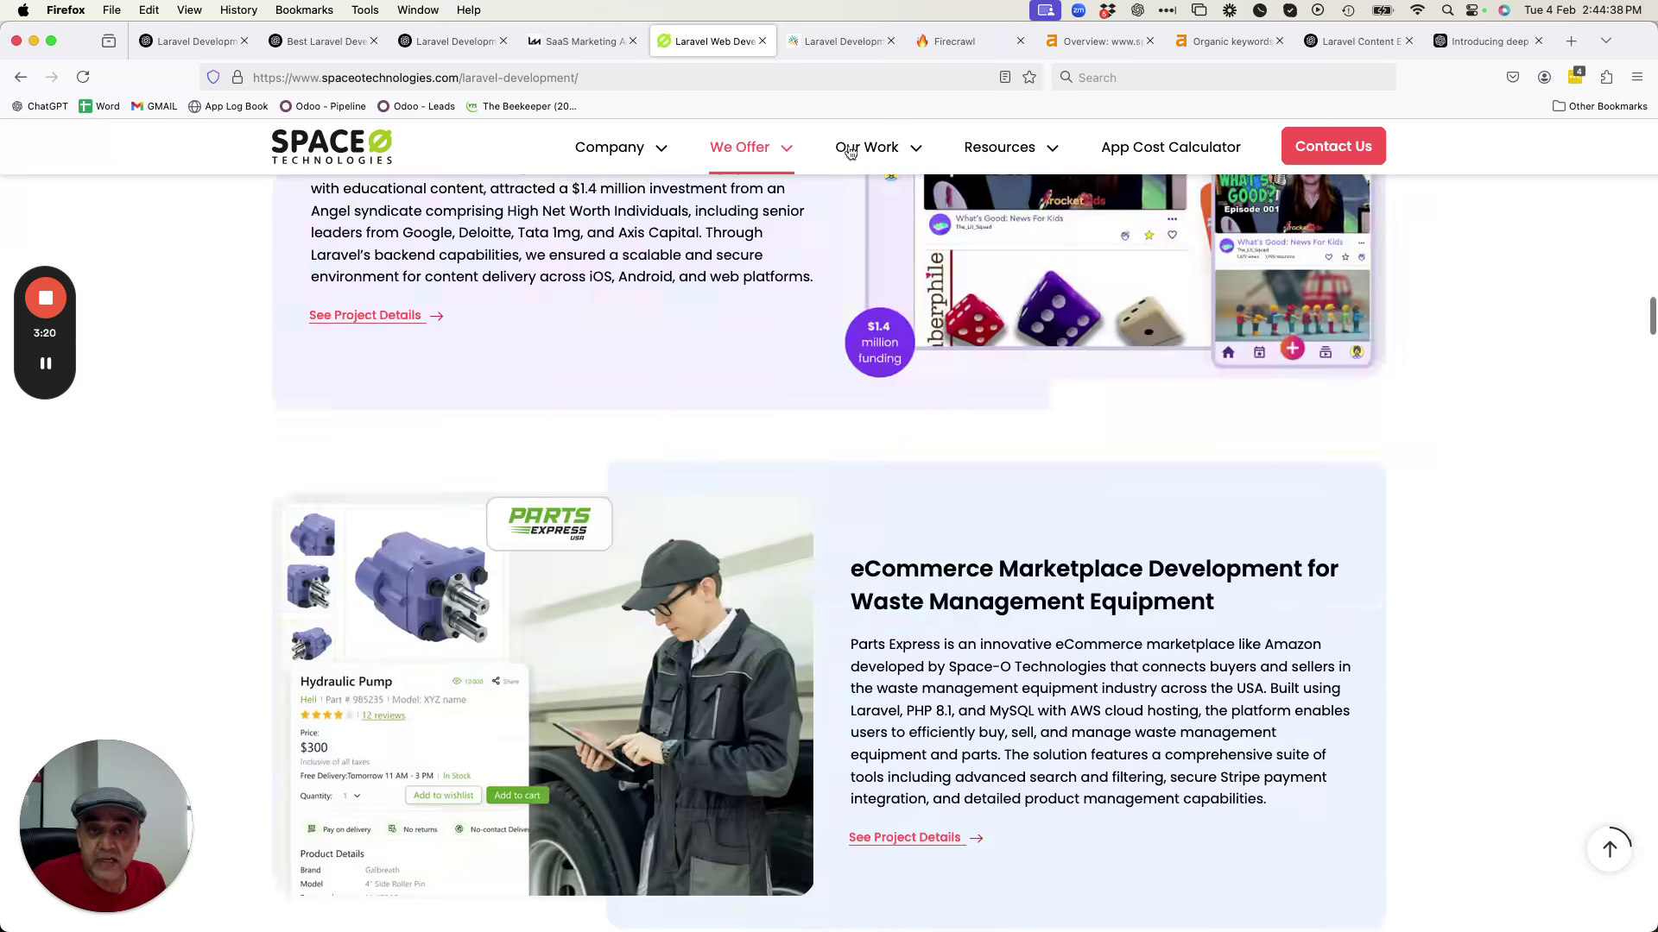
pyautogui.click(842, 40)
pyautogui.scroll(-12, 815, 458)
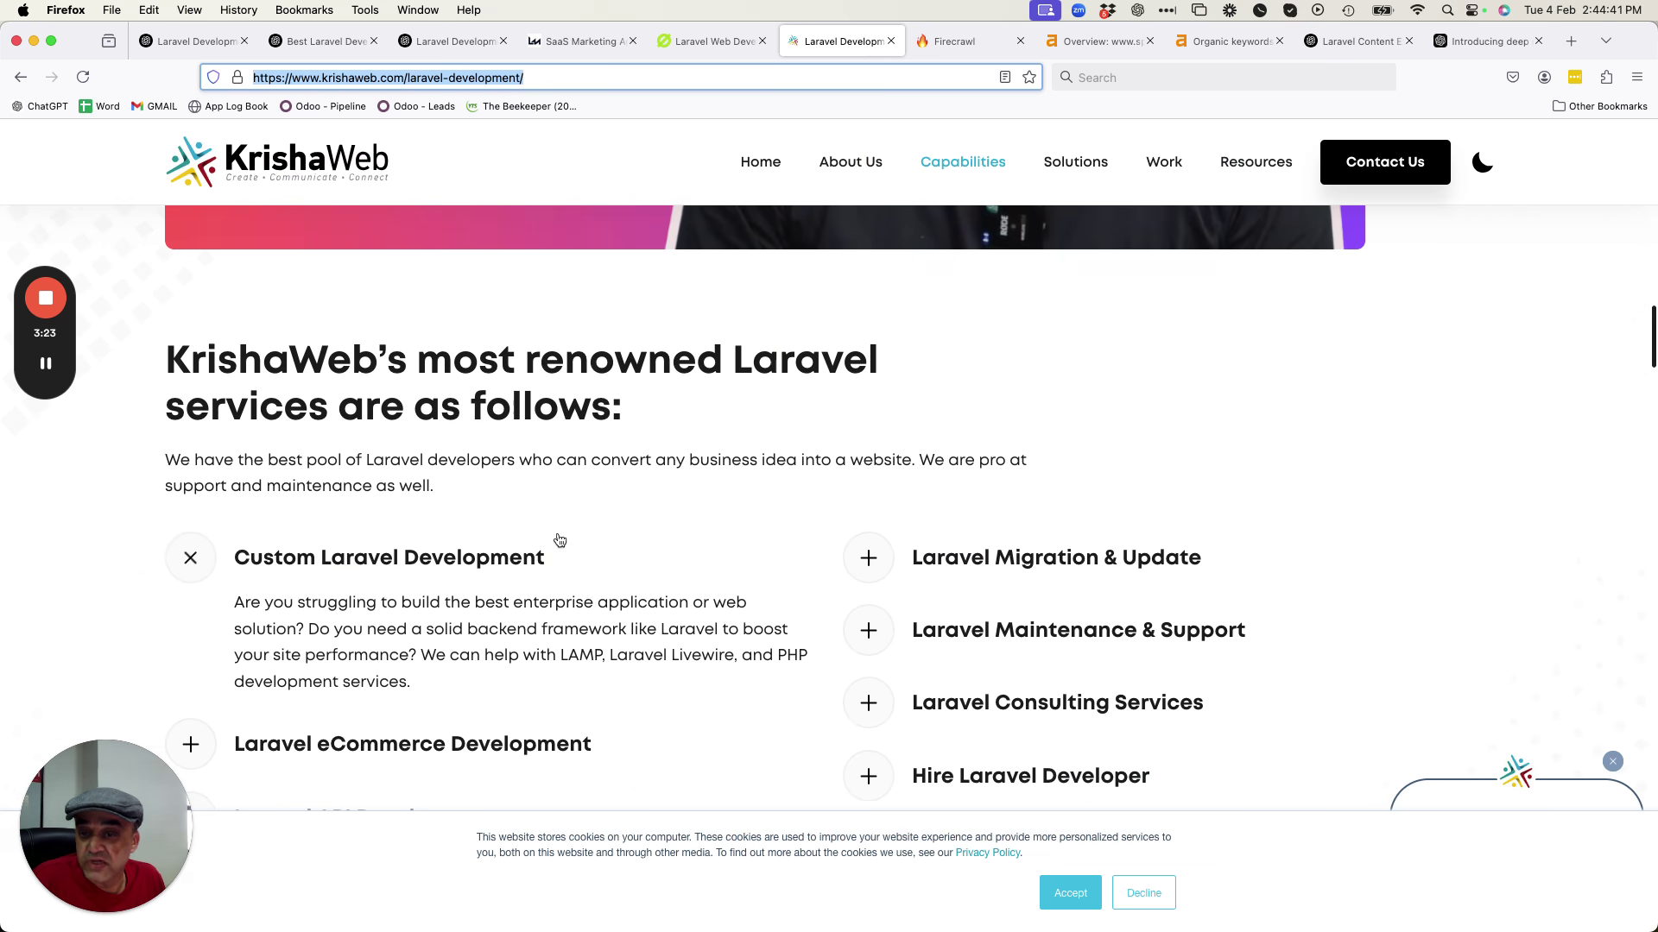
pyautogui.click(1015, 559)
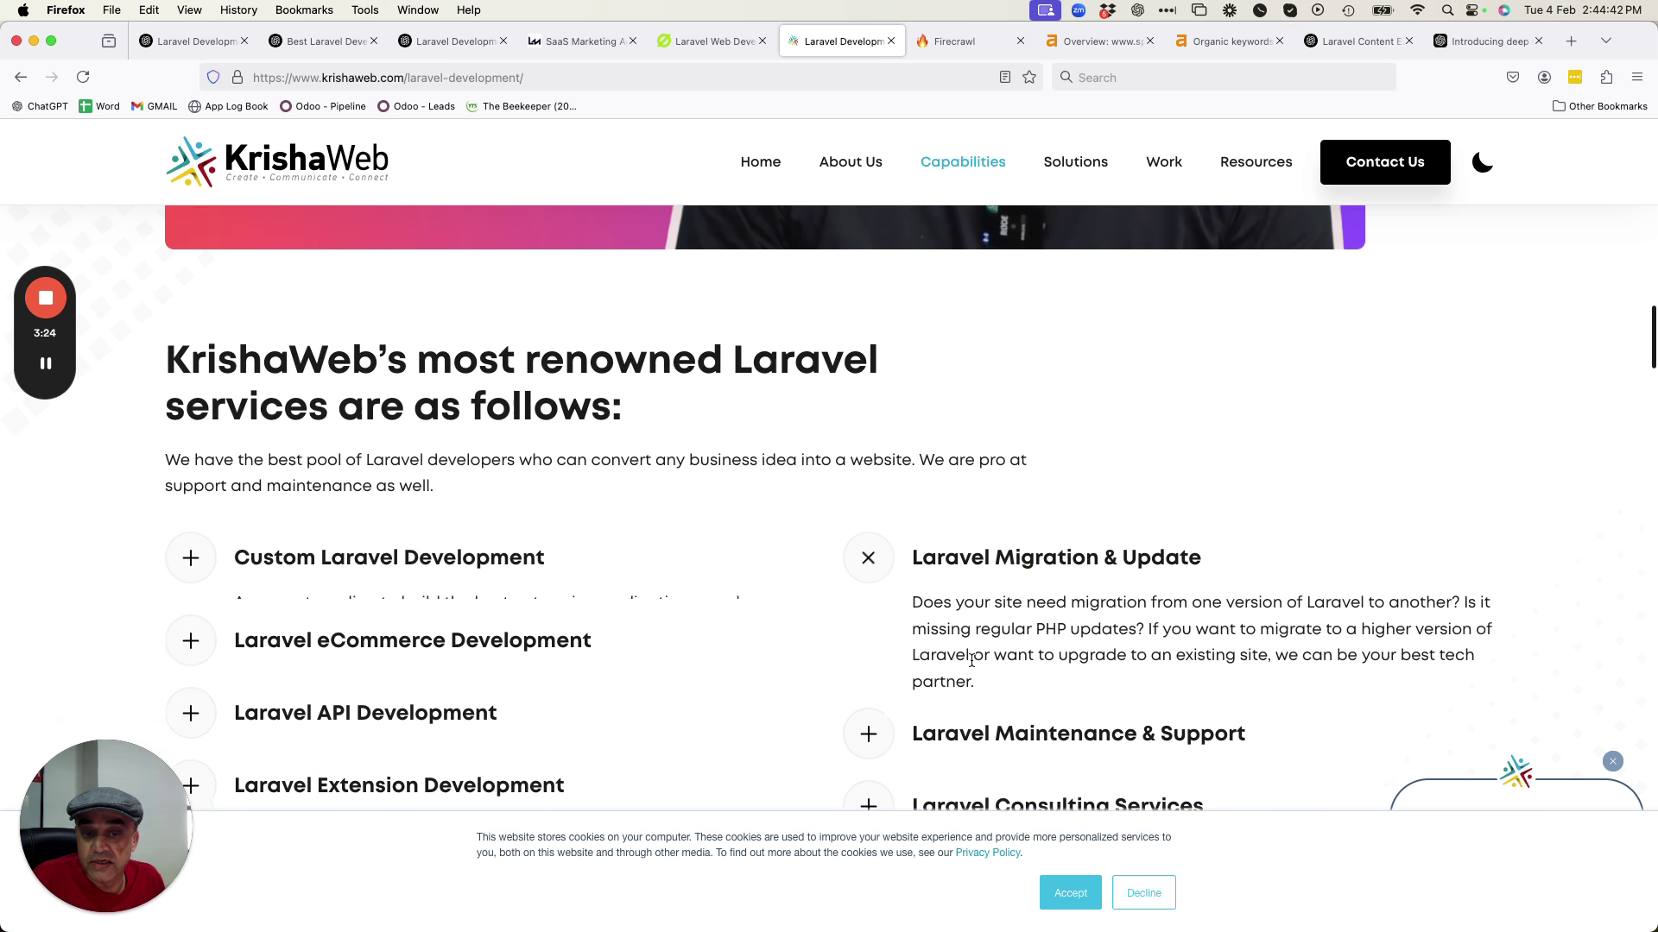
pyautogui.click(974, 715)
pyautogui.scroll(-7, 975, 559)
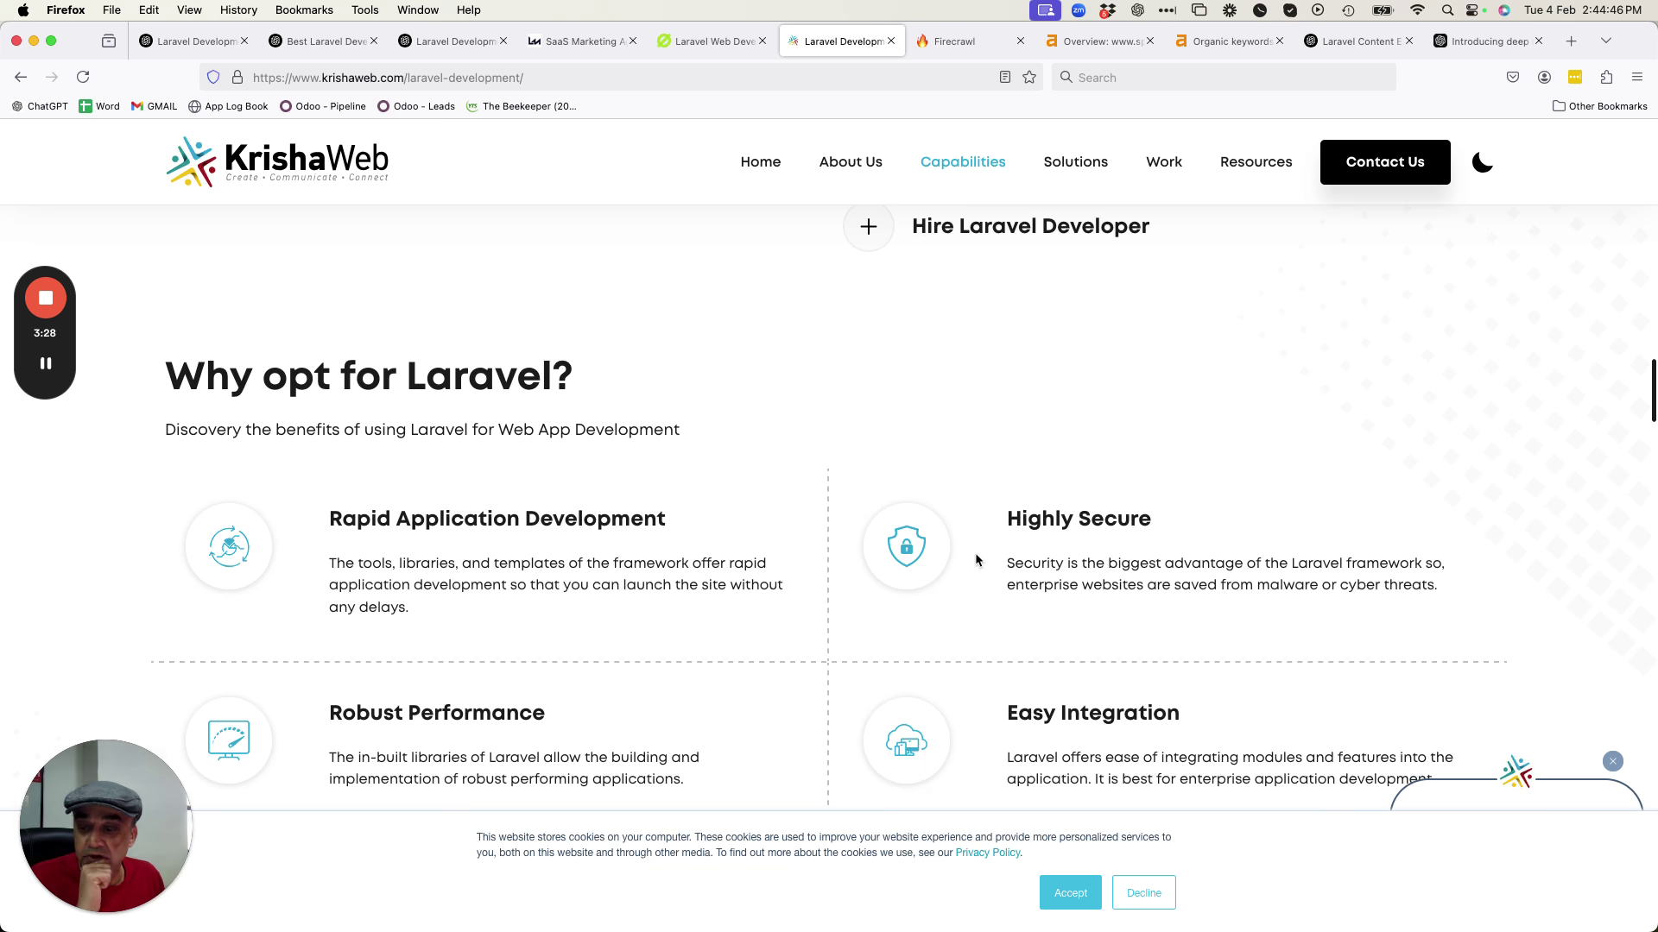
# Copy the Space-O Laravel page URL and scrape it as a single URL in the Firecrawl playground.
pyautogui.click(949, 42)
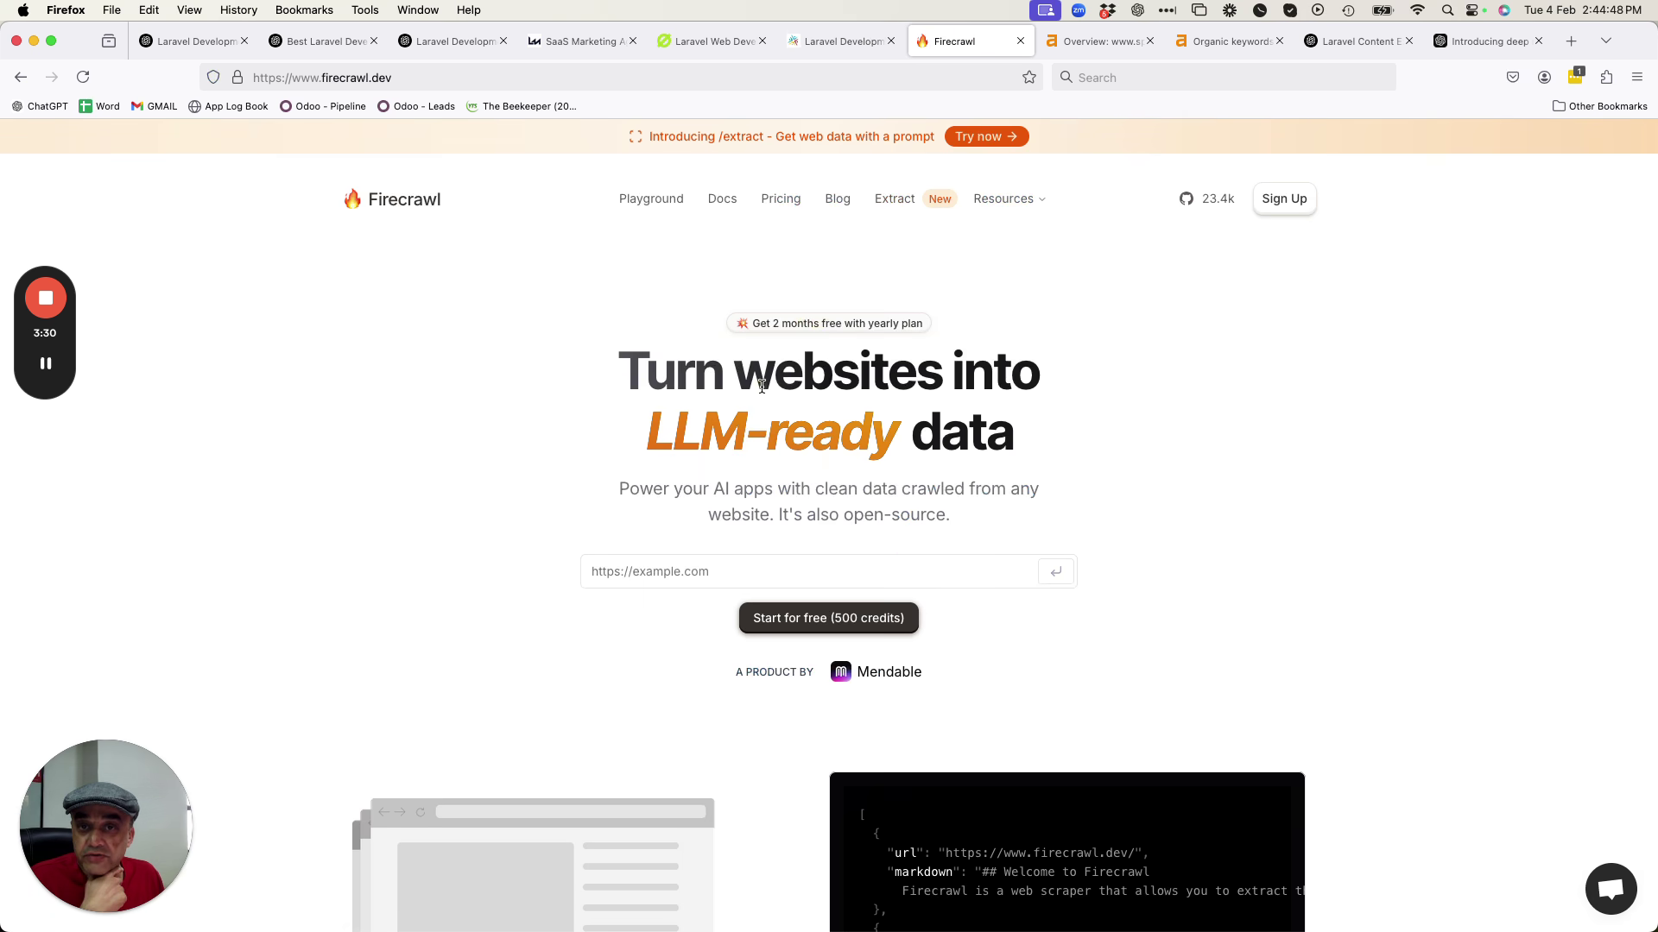
pyautogui.click(622, 77)
pyautogui.press('super+c')
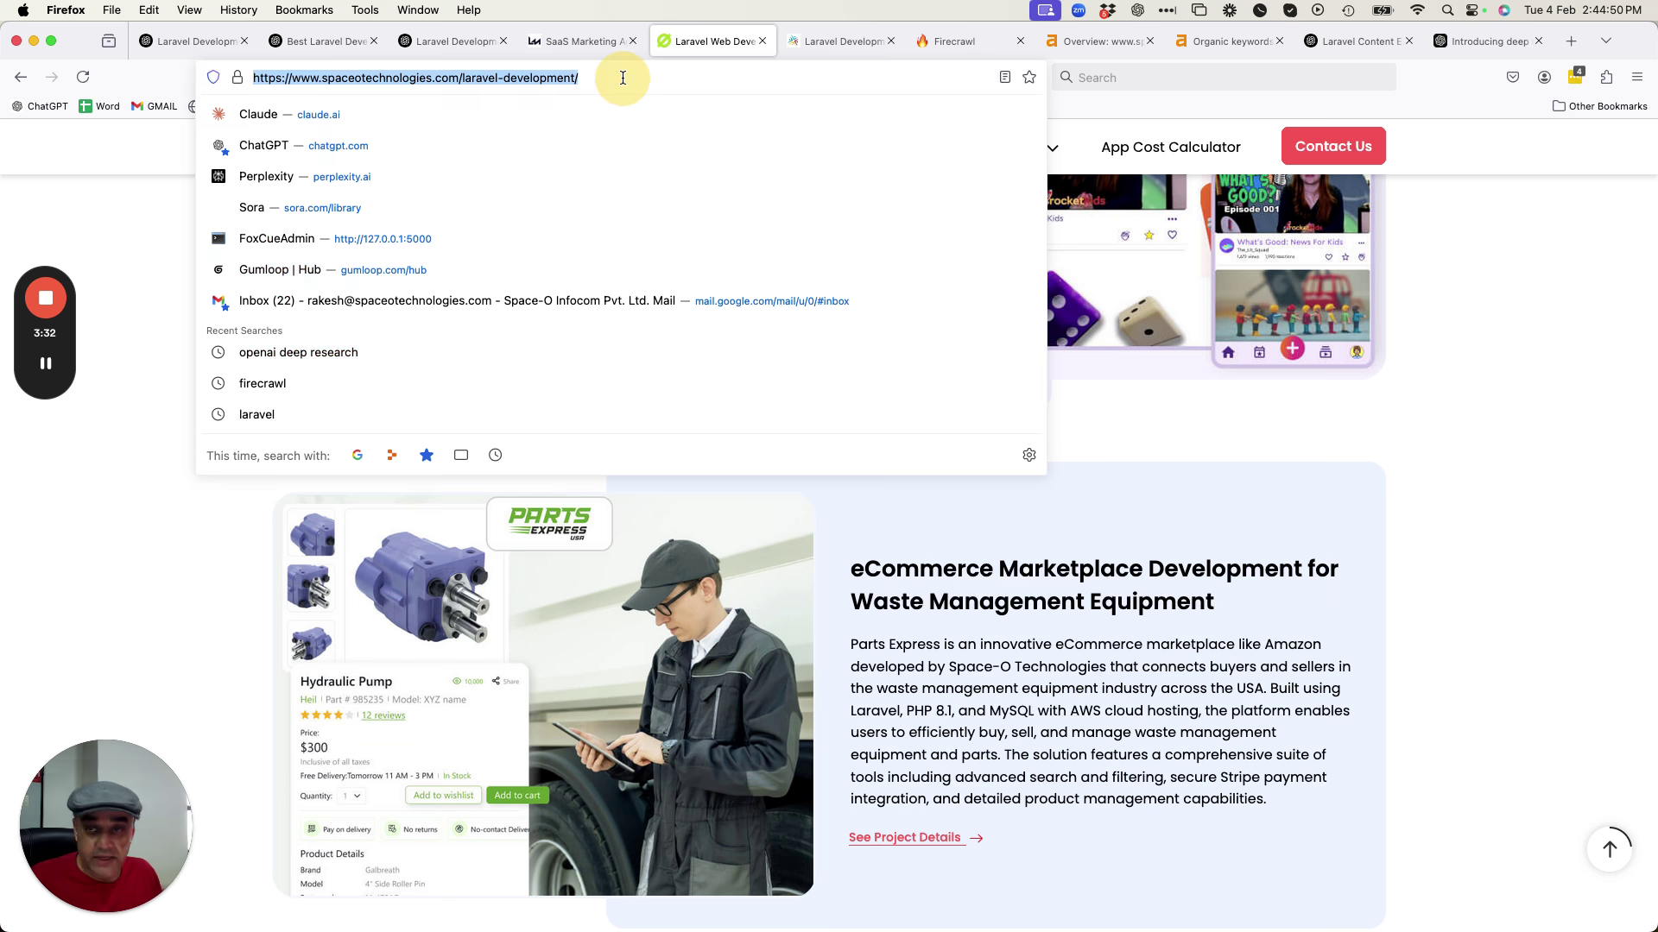
pyautogui.click(976, 43)
pyautogui.click(624, 570)
pyautogui.press('super+v')
pyautogui.click(658, 195)
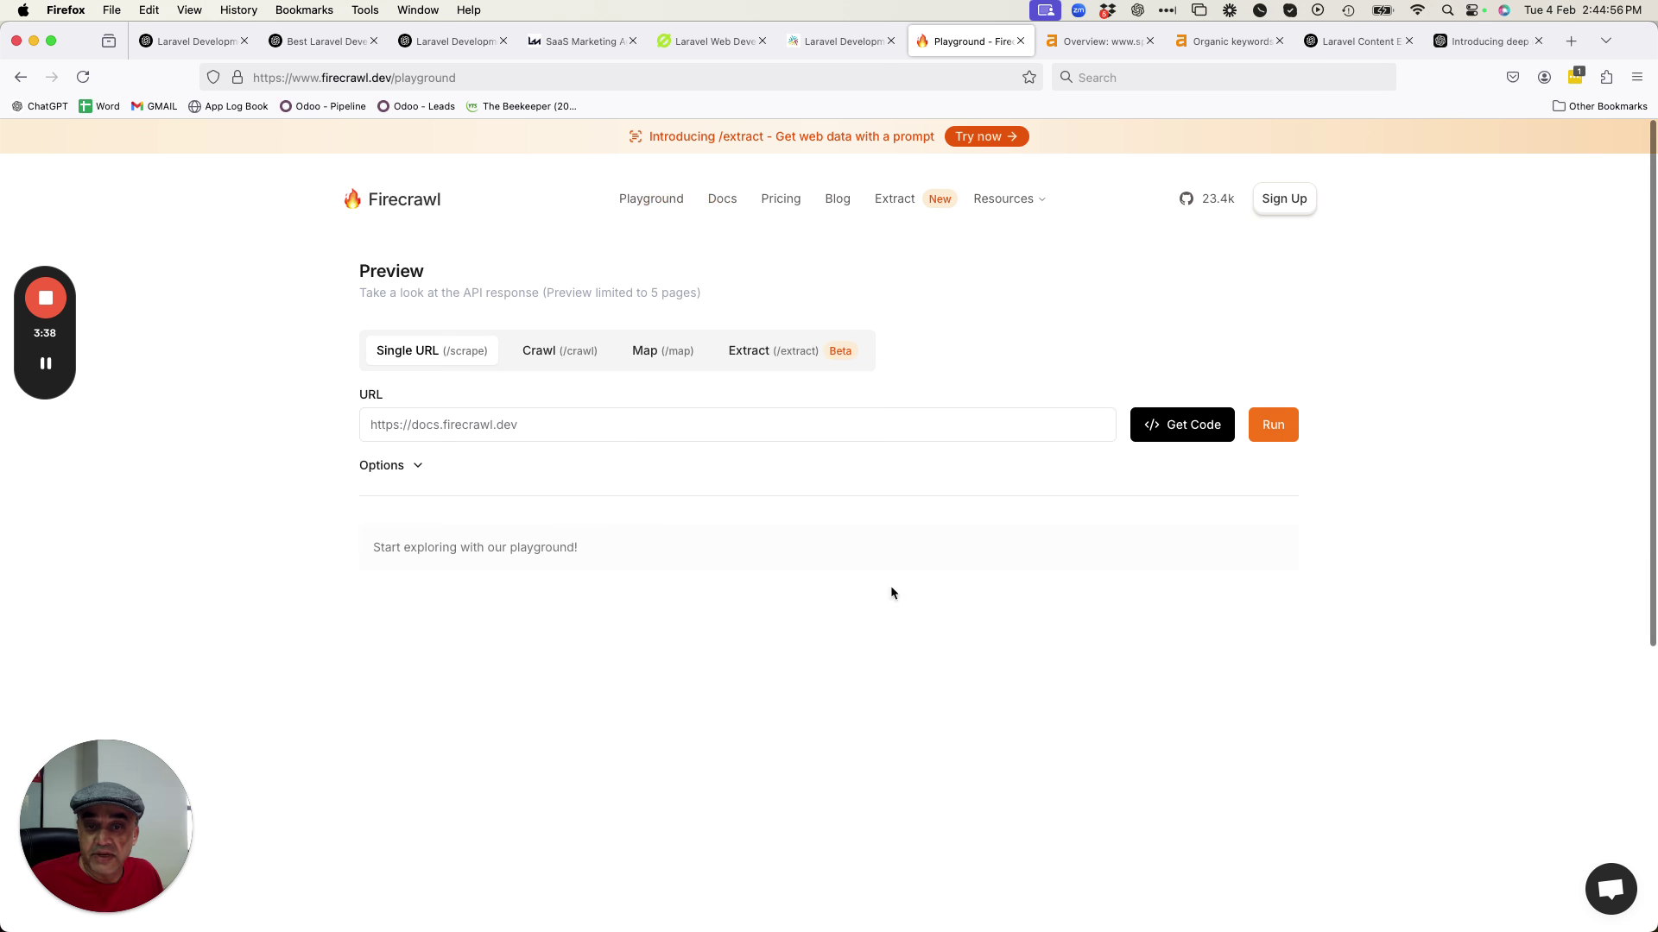
pyautogui.click(647, 433)
pyautogui.press('super+v')
pyautogui.click(1263, 424)
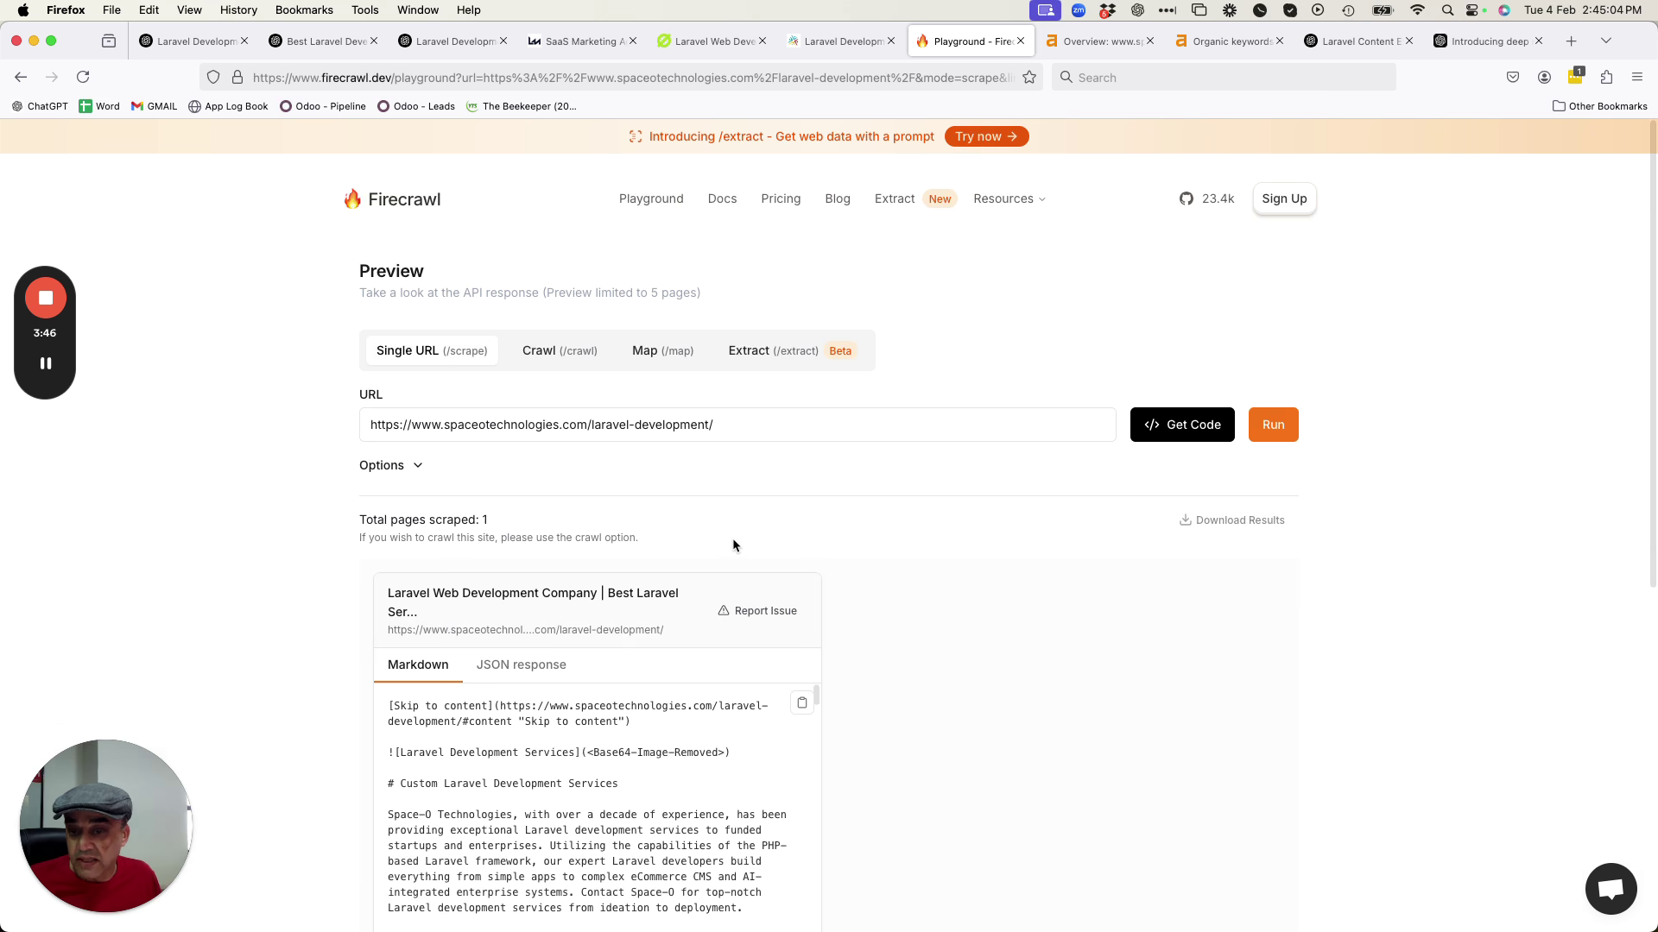
# Show the scraped Space-O page as a JSON response and copy the whole response.
pyautogui.click(522, 664)
pyautogui.scroll(-1, 803, 621)
pyautogui.click(799, 661)
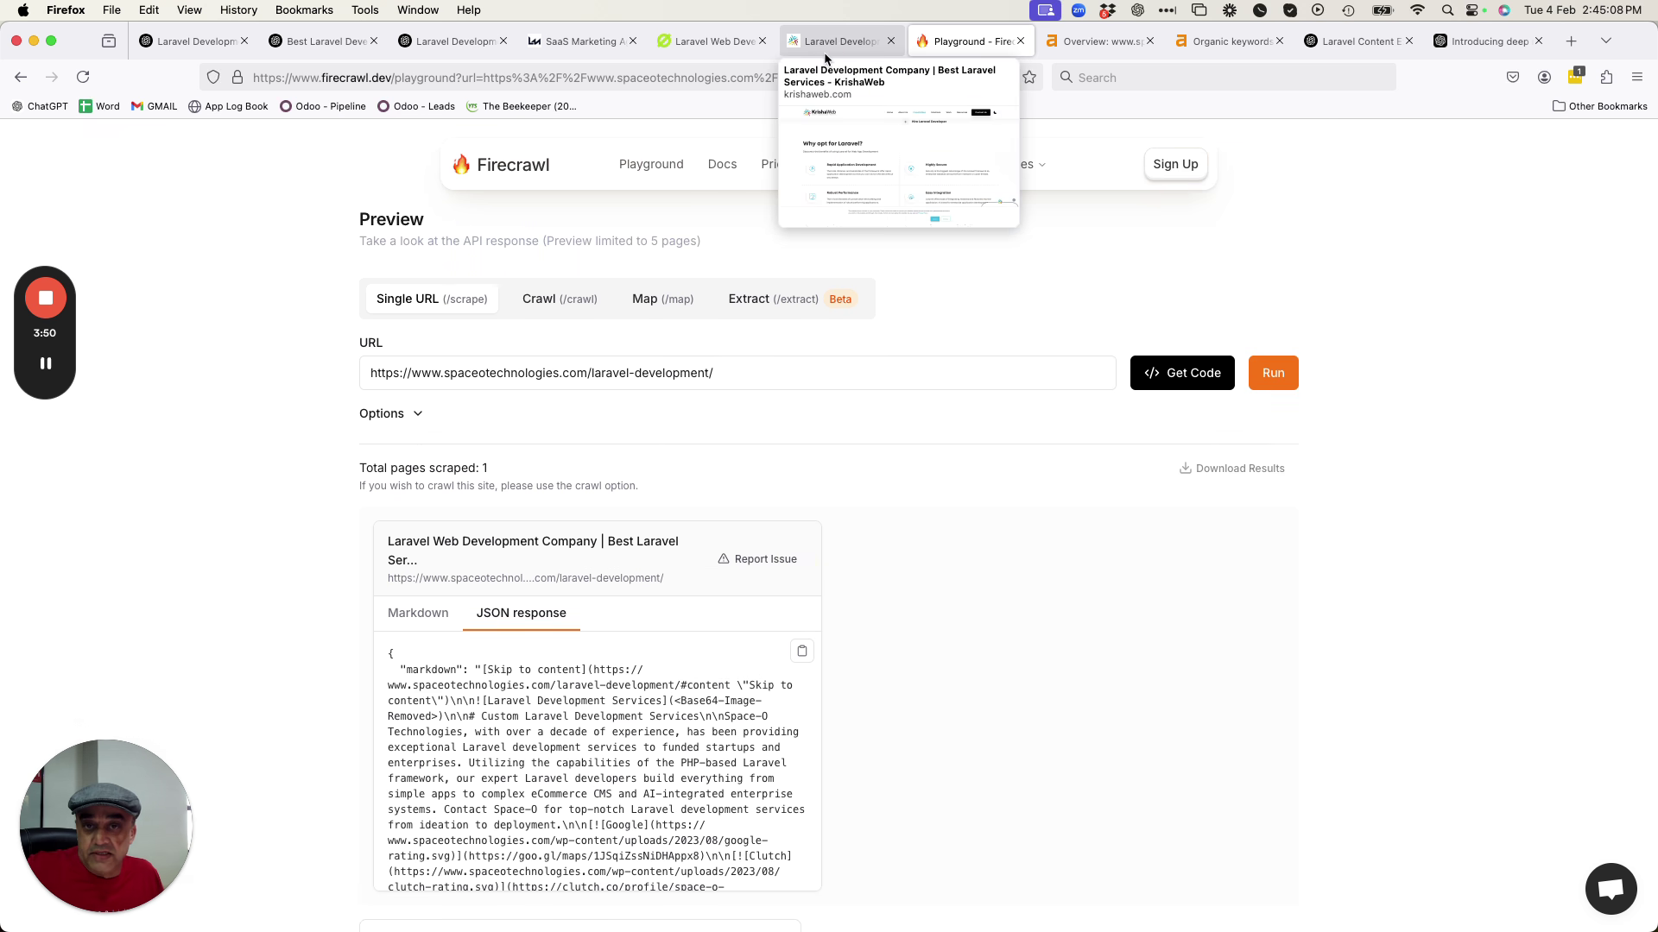
# Return to the ChatGPT chat and send "can you read this and tell me what this is" followed by the copied JSON.
pyautogui.click(785, 47)
pyautogui.click(1333, 43)
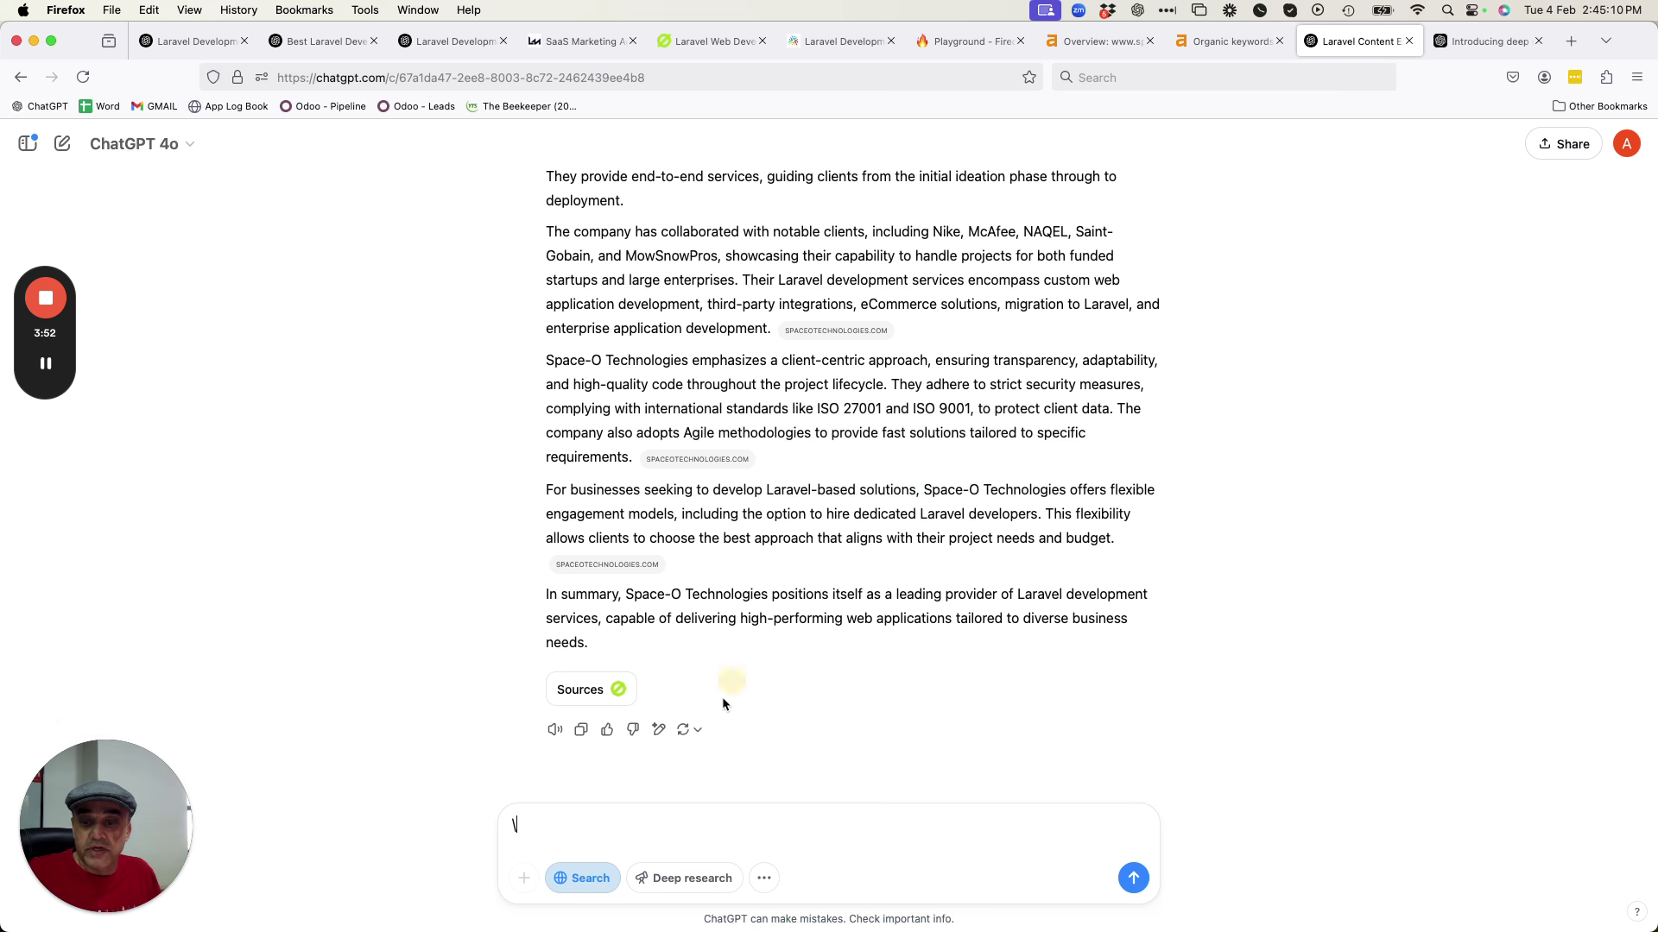
pyautogui.press('BackSpace')
pyautogui.write('can y')
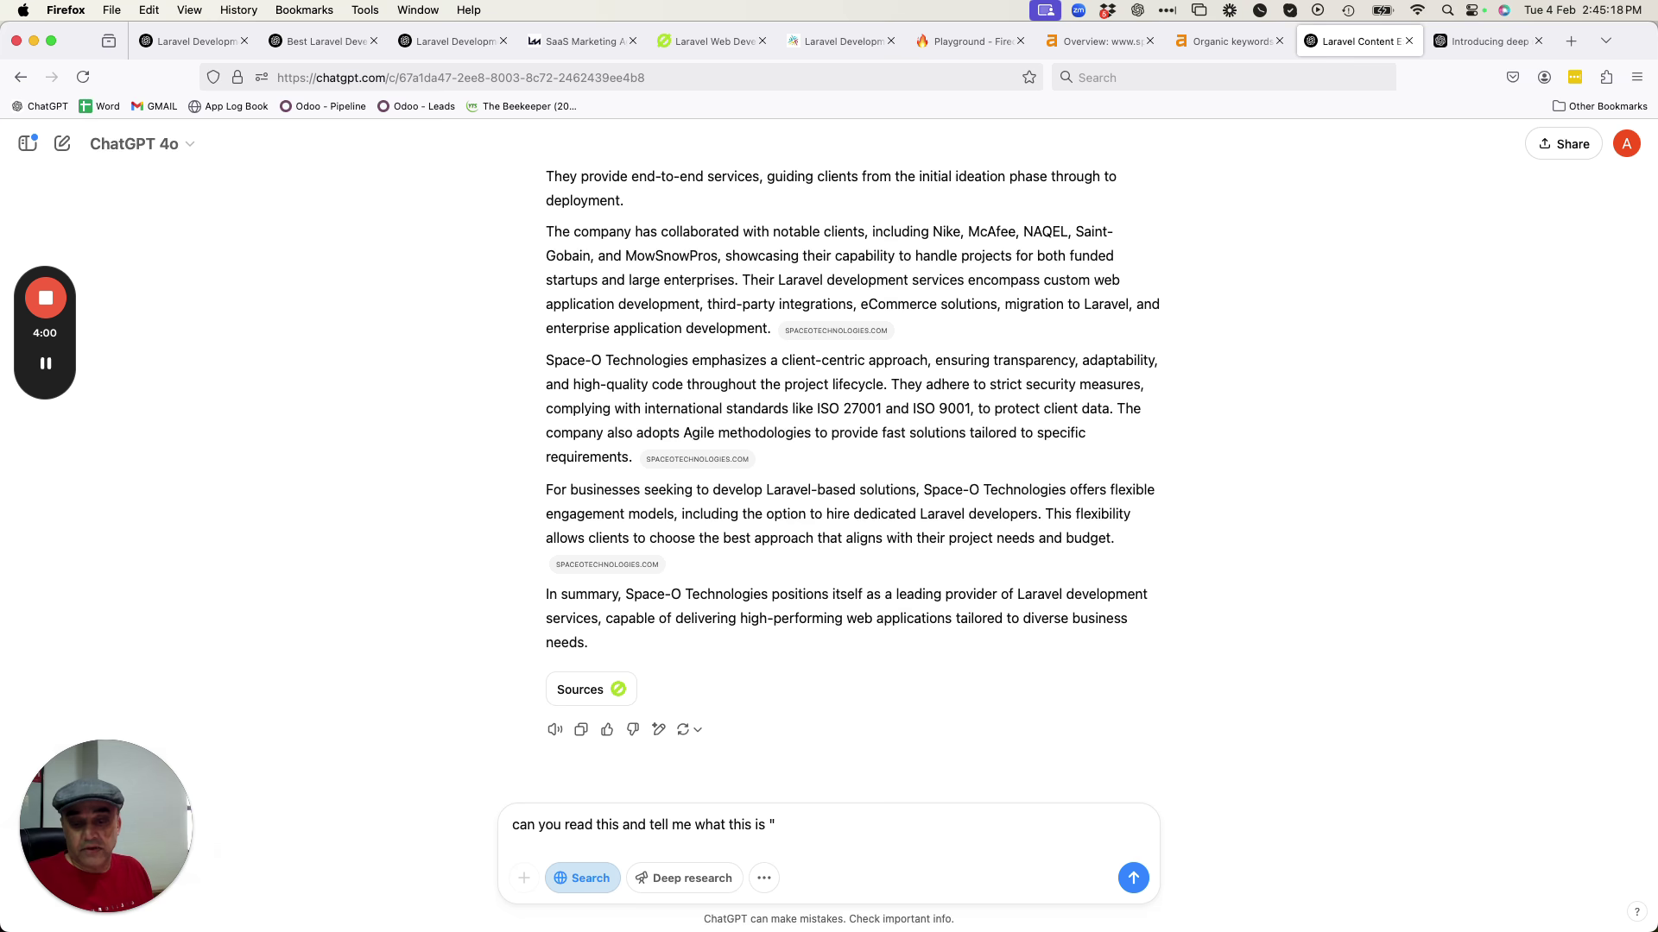
pyautogui.write('ou read this and tell me what this is "')
pyautogui.press('super+v')
pyautogui.press('Return')
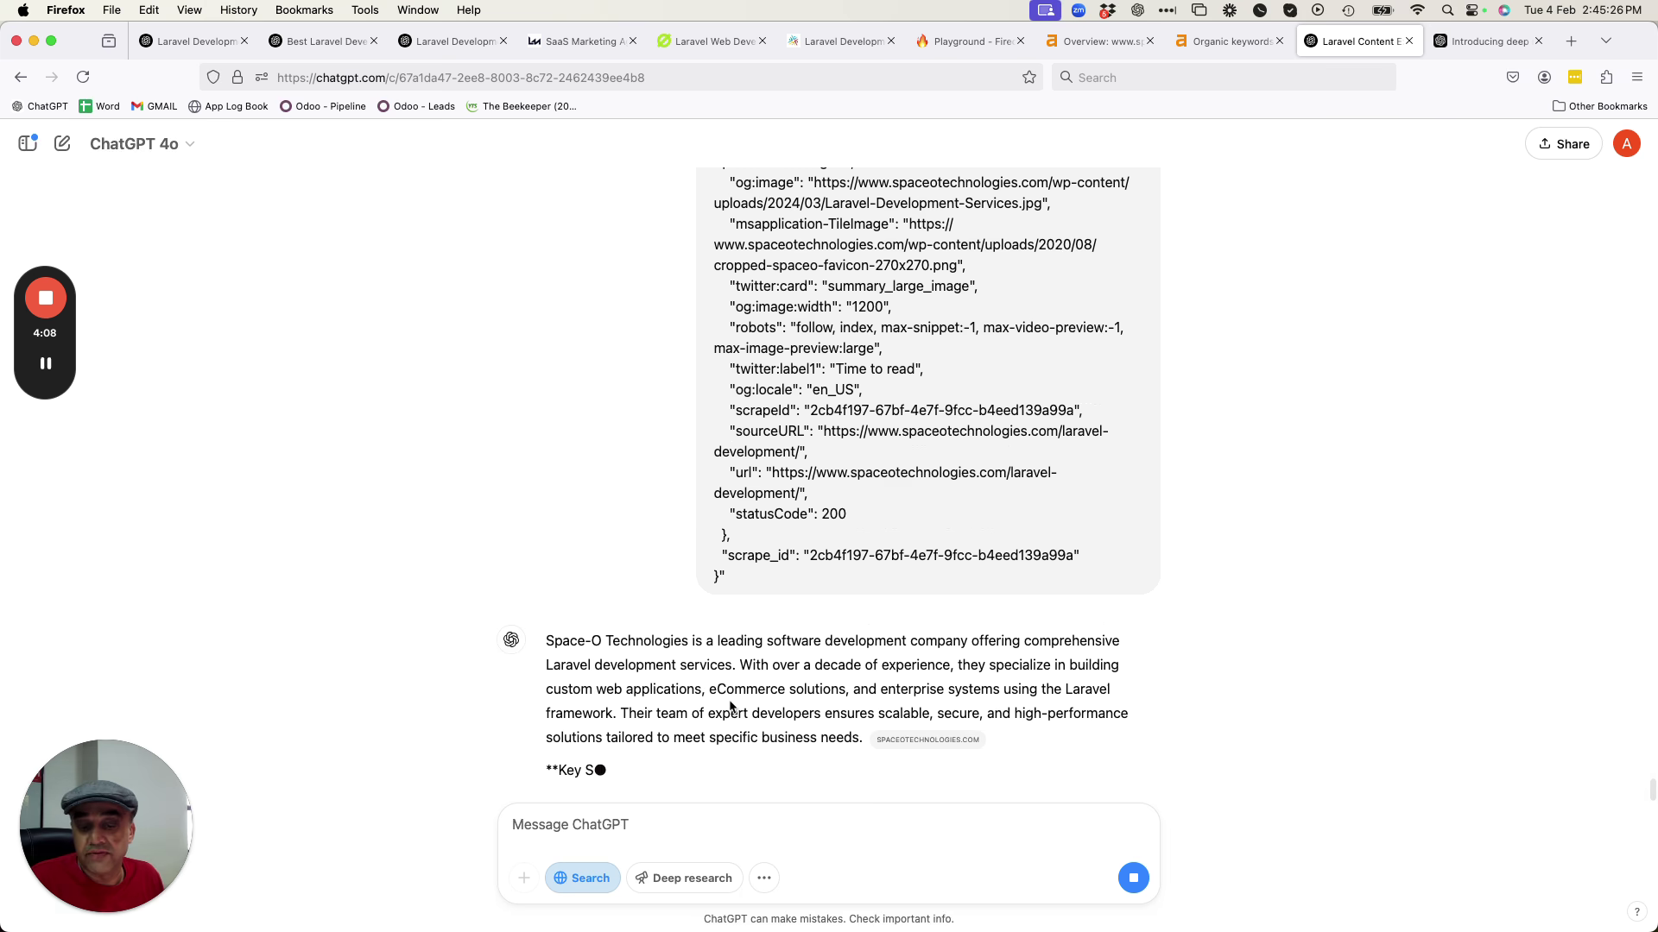
# Examine the earlier ChatGPT chat's prompt "can you read this and put in nice readable format" and its pasted Space-O page JSON.
pyautogui.click(449, 40)
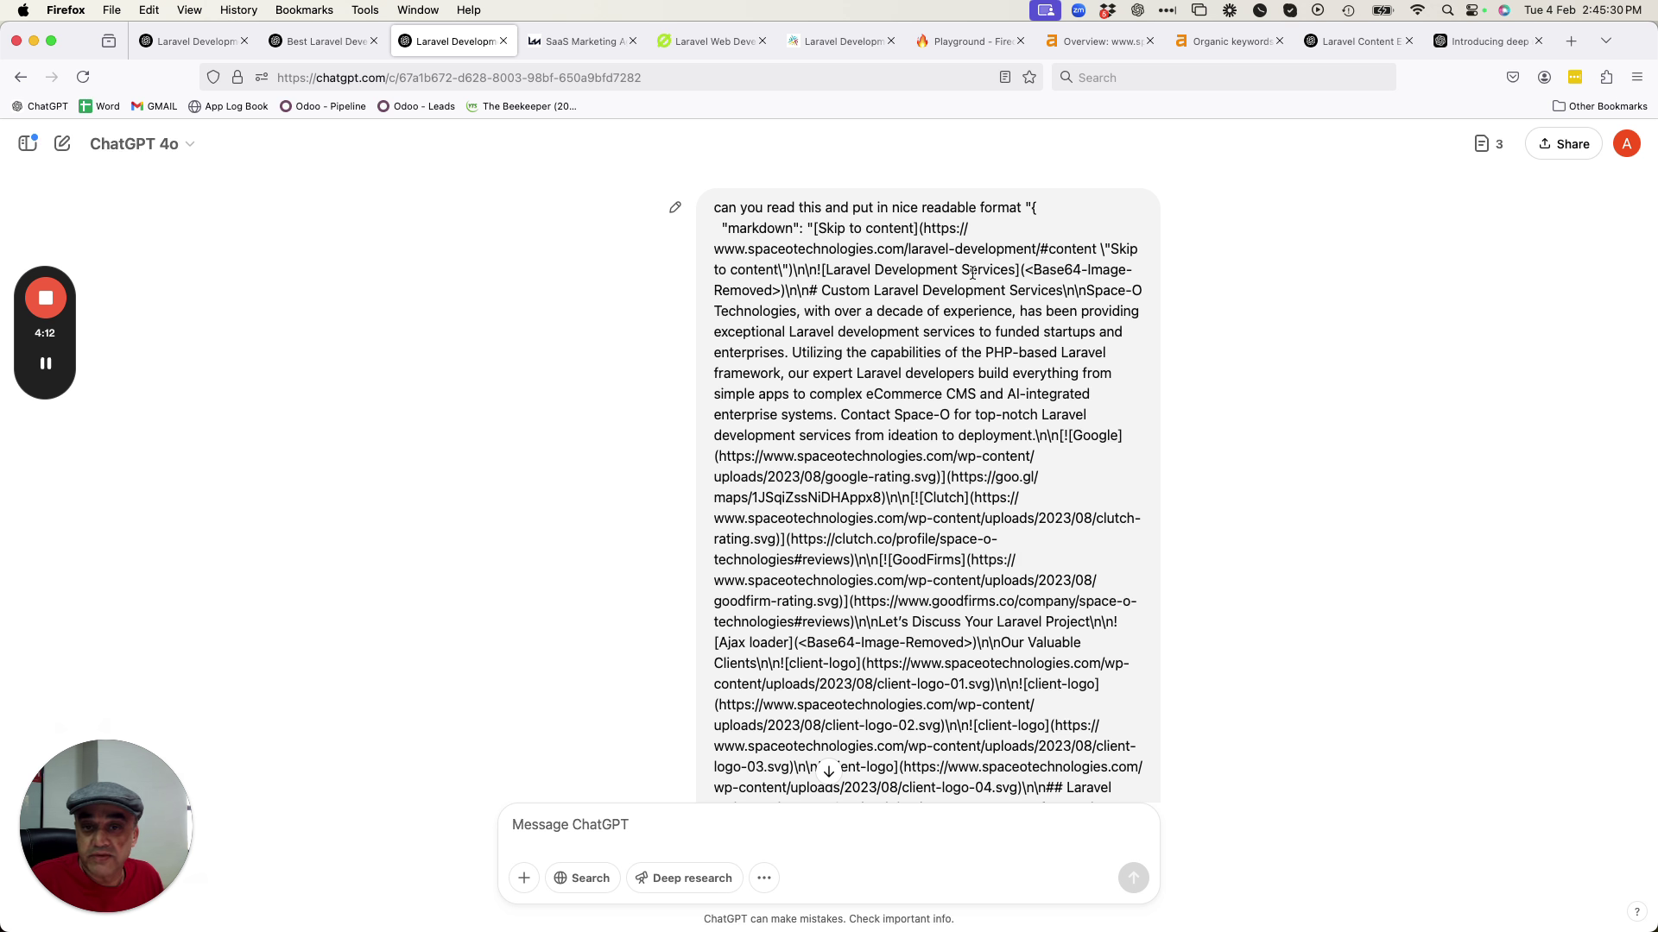
pyautogui.moveTo(795, 207); pyautogui.dragTo(941, 208)
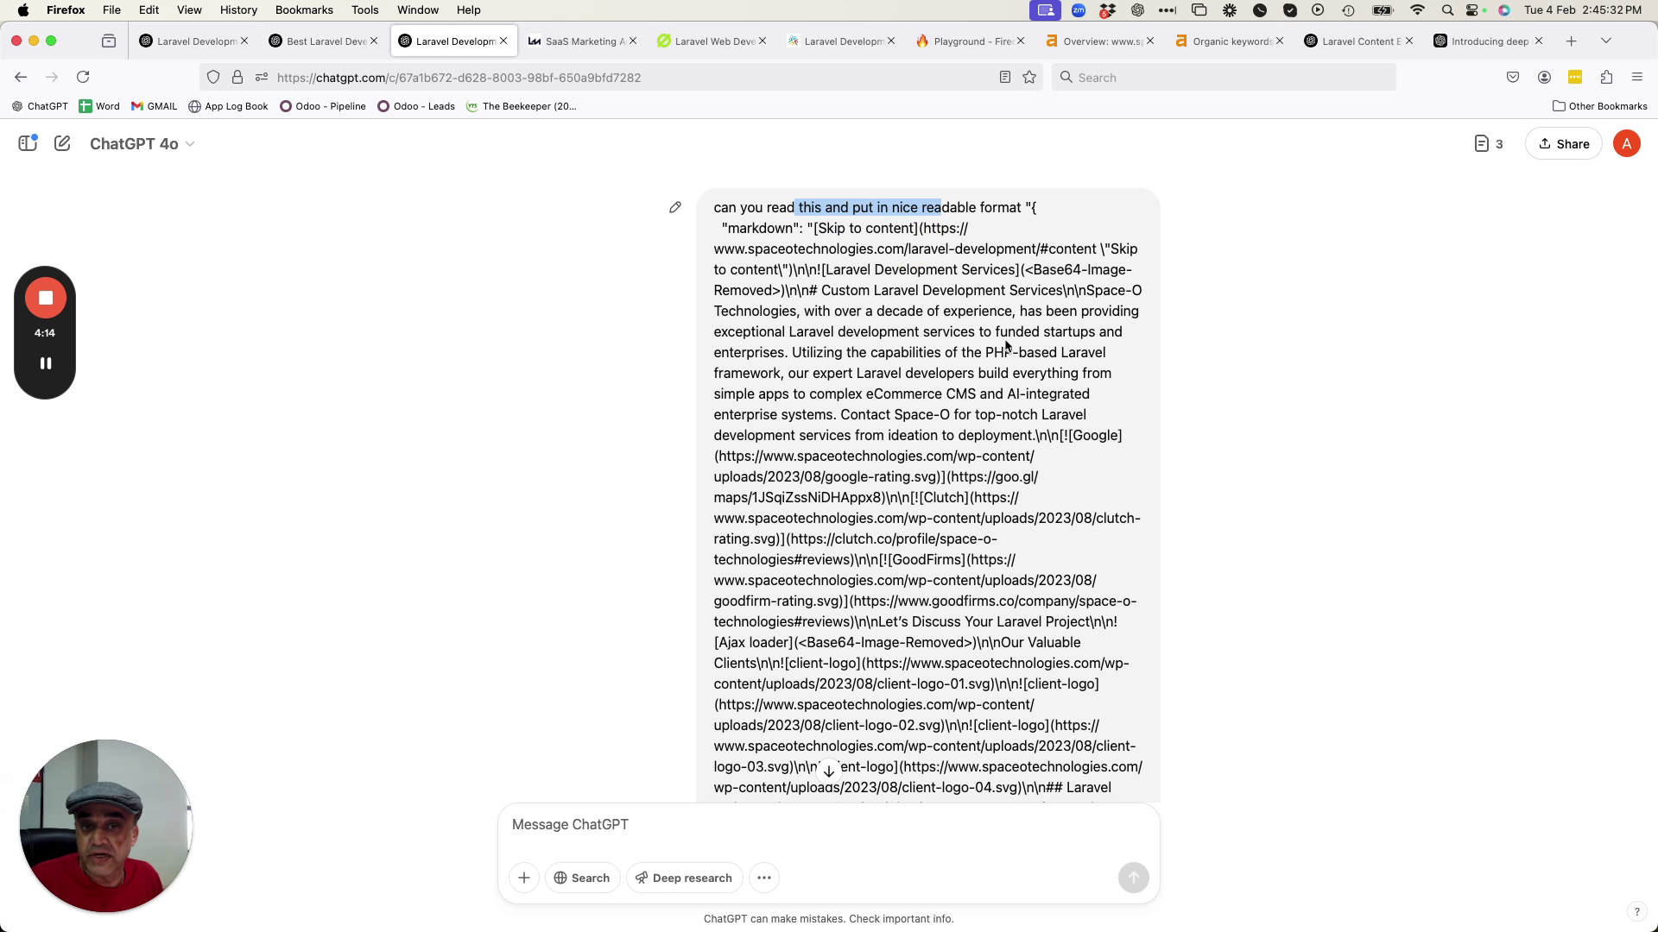
pyautogui.scroll(-15, 870, 249)
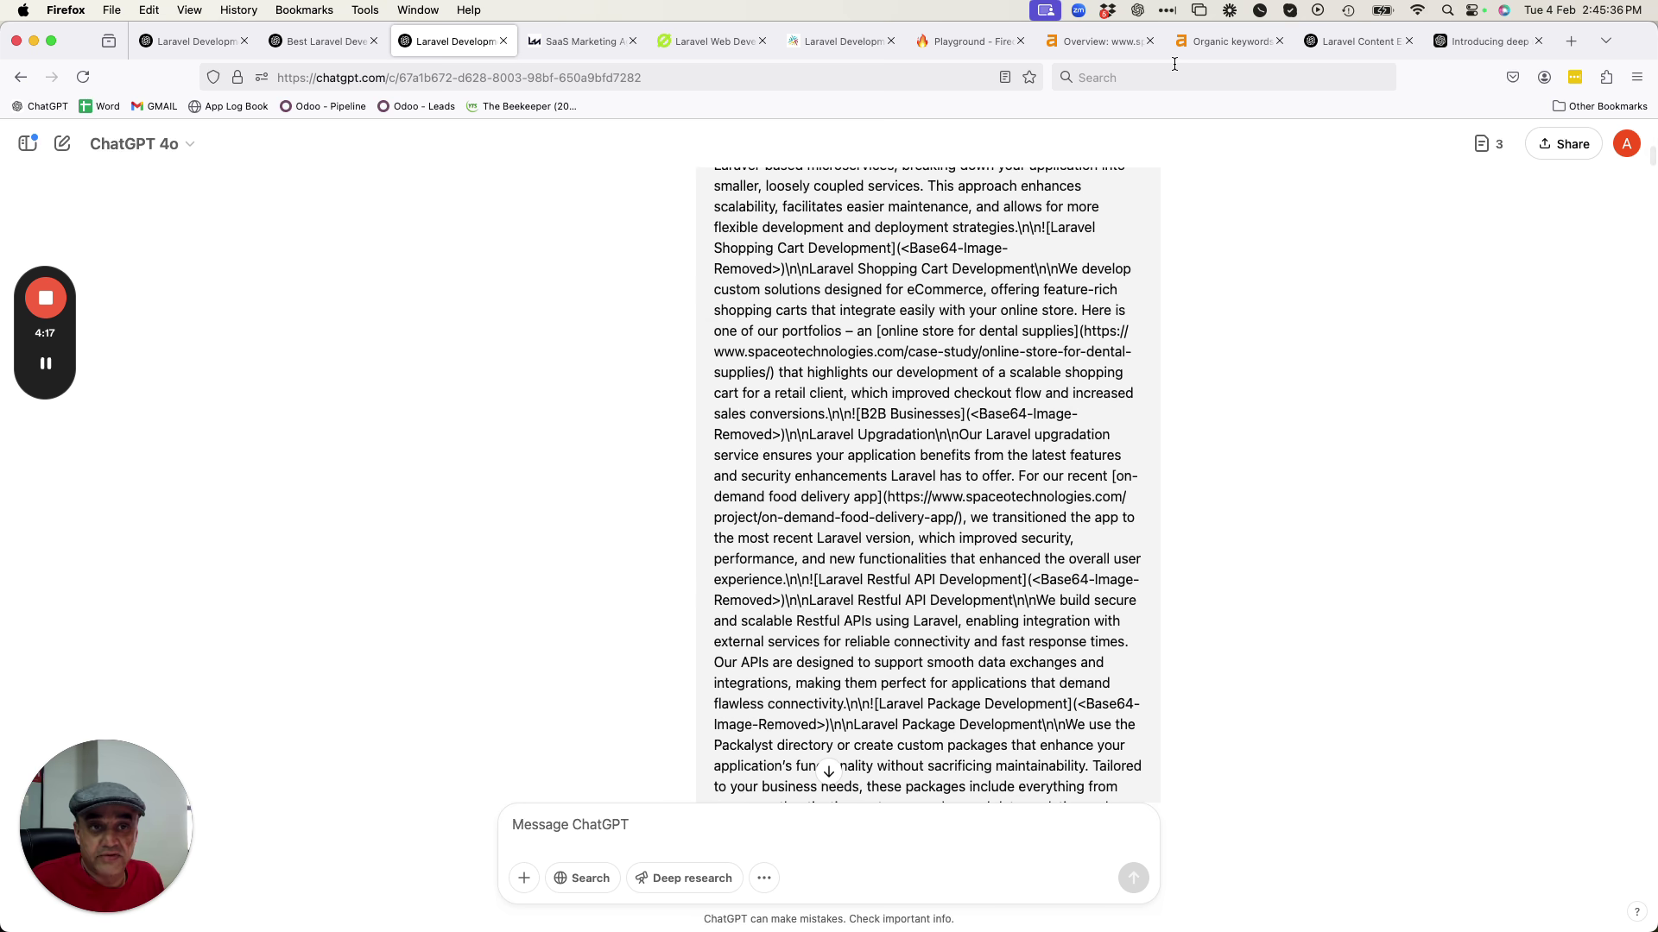
pyautogui.click(969, 41)
pyautogui.click(470, 41)
pyautogui.scroll(-10, 793, 382)
pyautogui.scroll(-20, 793, 382)
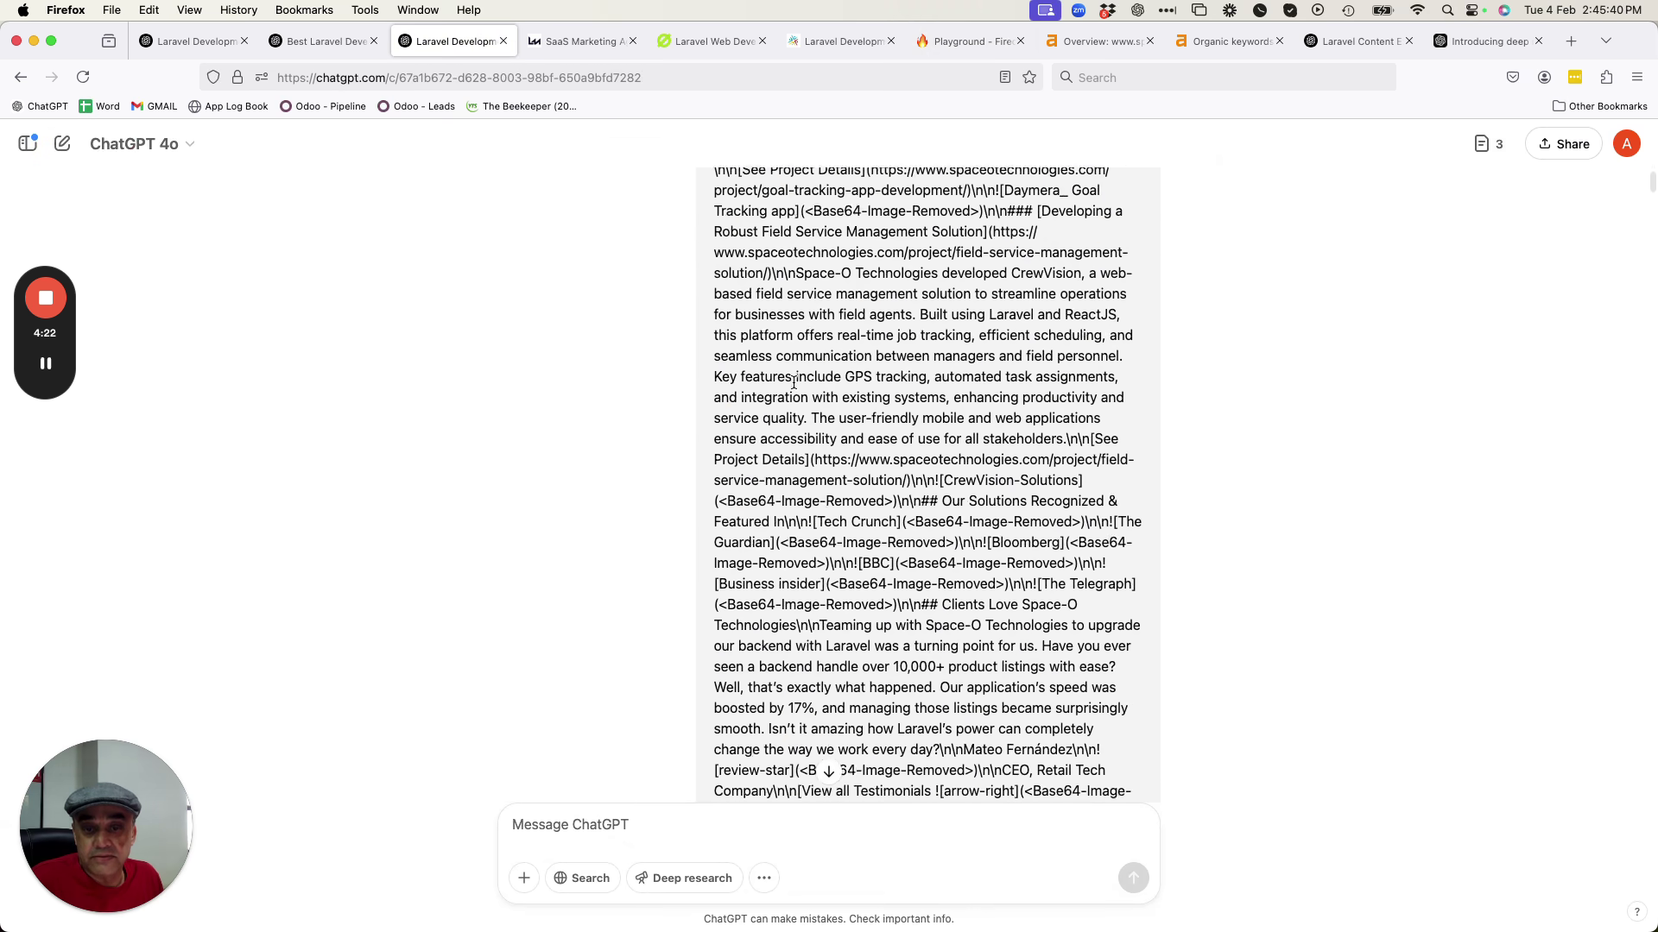
pyautogui.scroll(-20, 794, 383)
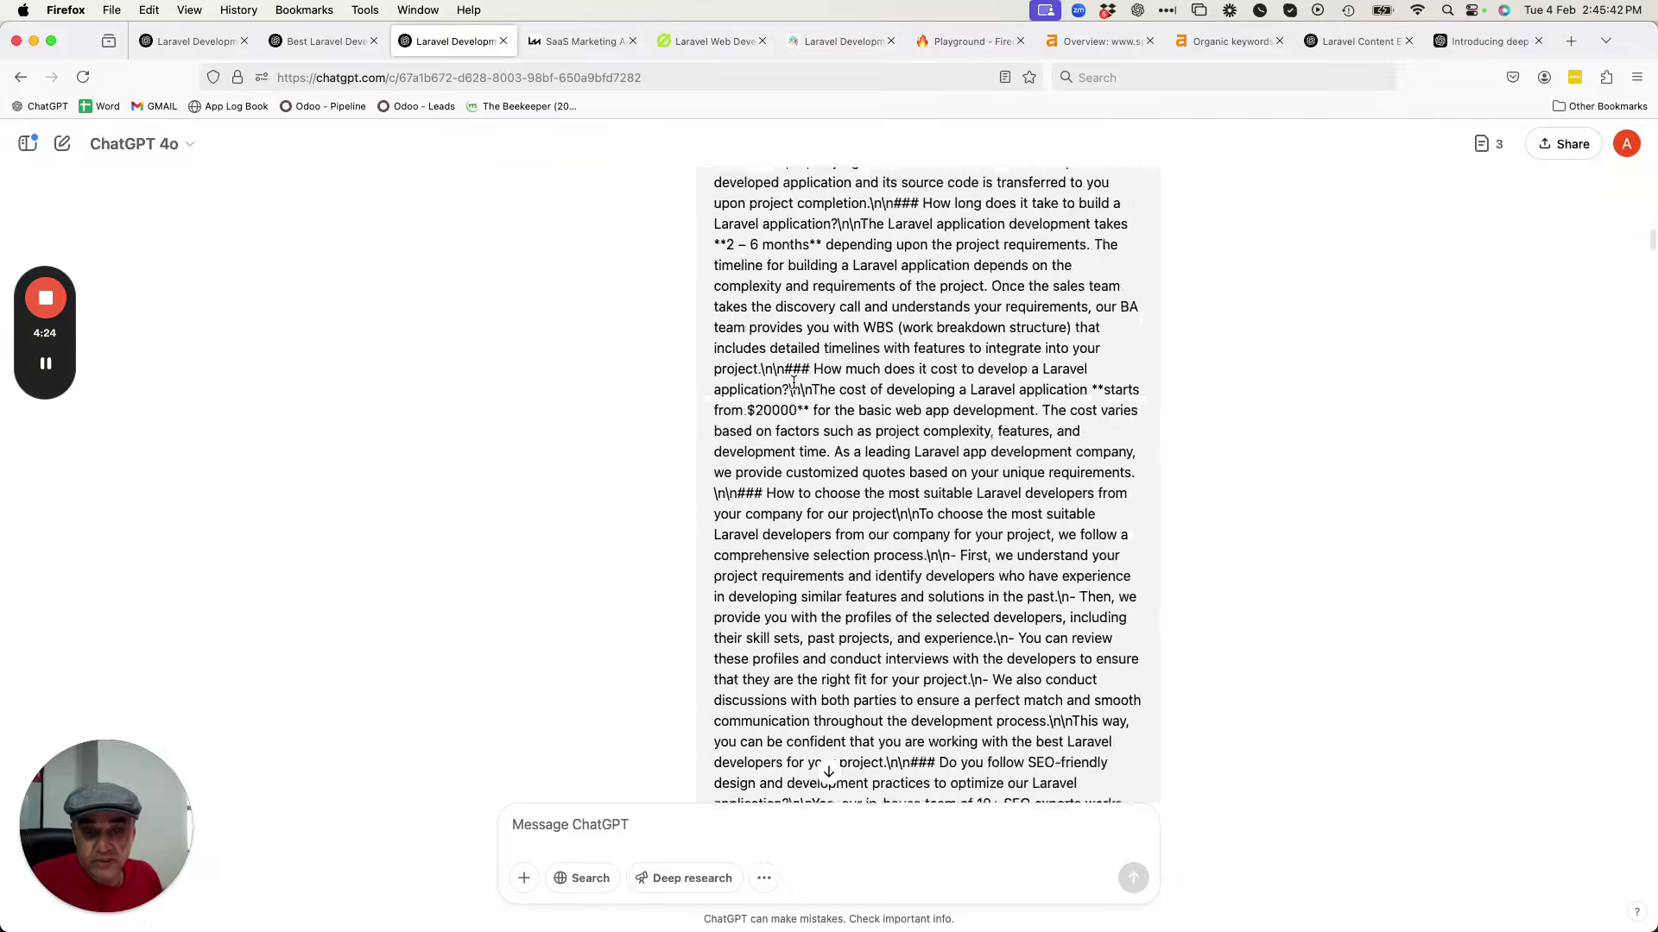
pyautogui.scroll(15, 794, 382)
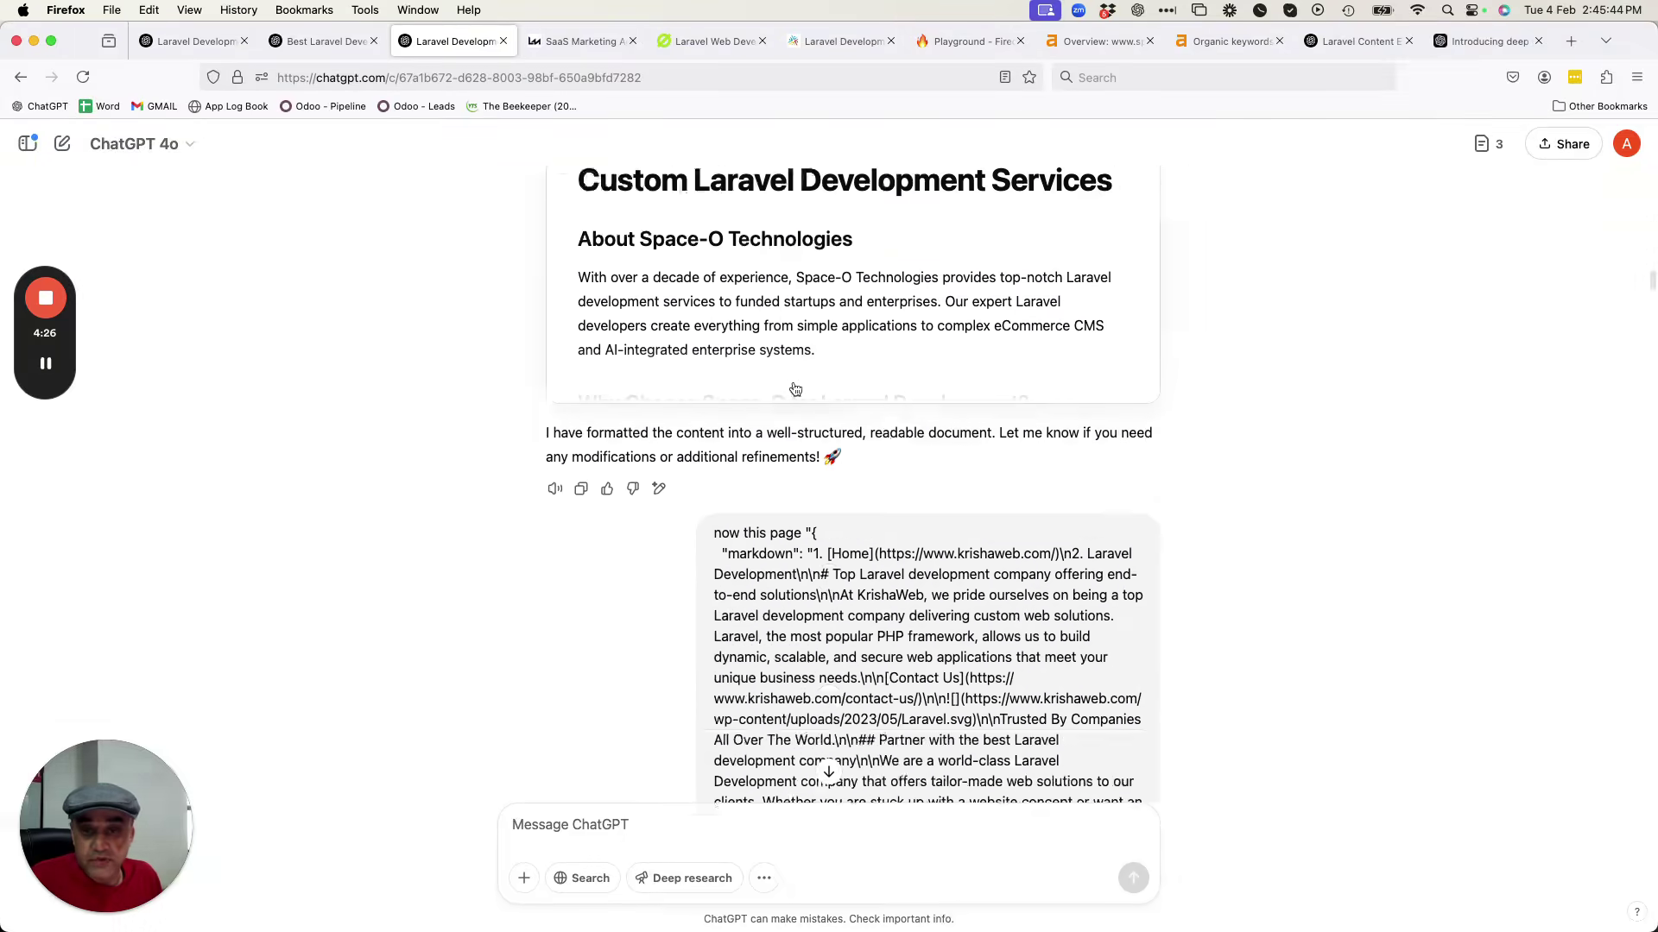
# Open the Laravel Dev Services document, check it against the live Space-O page, read it through and close it.
pyautogui.click(1133, 319)
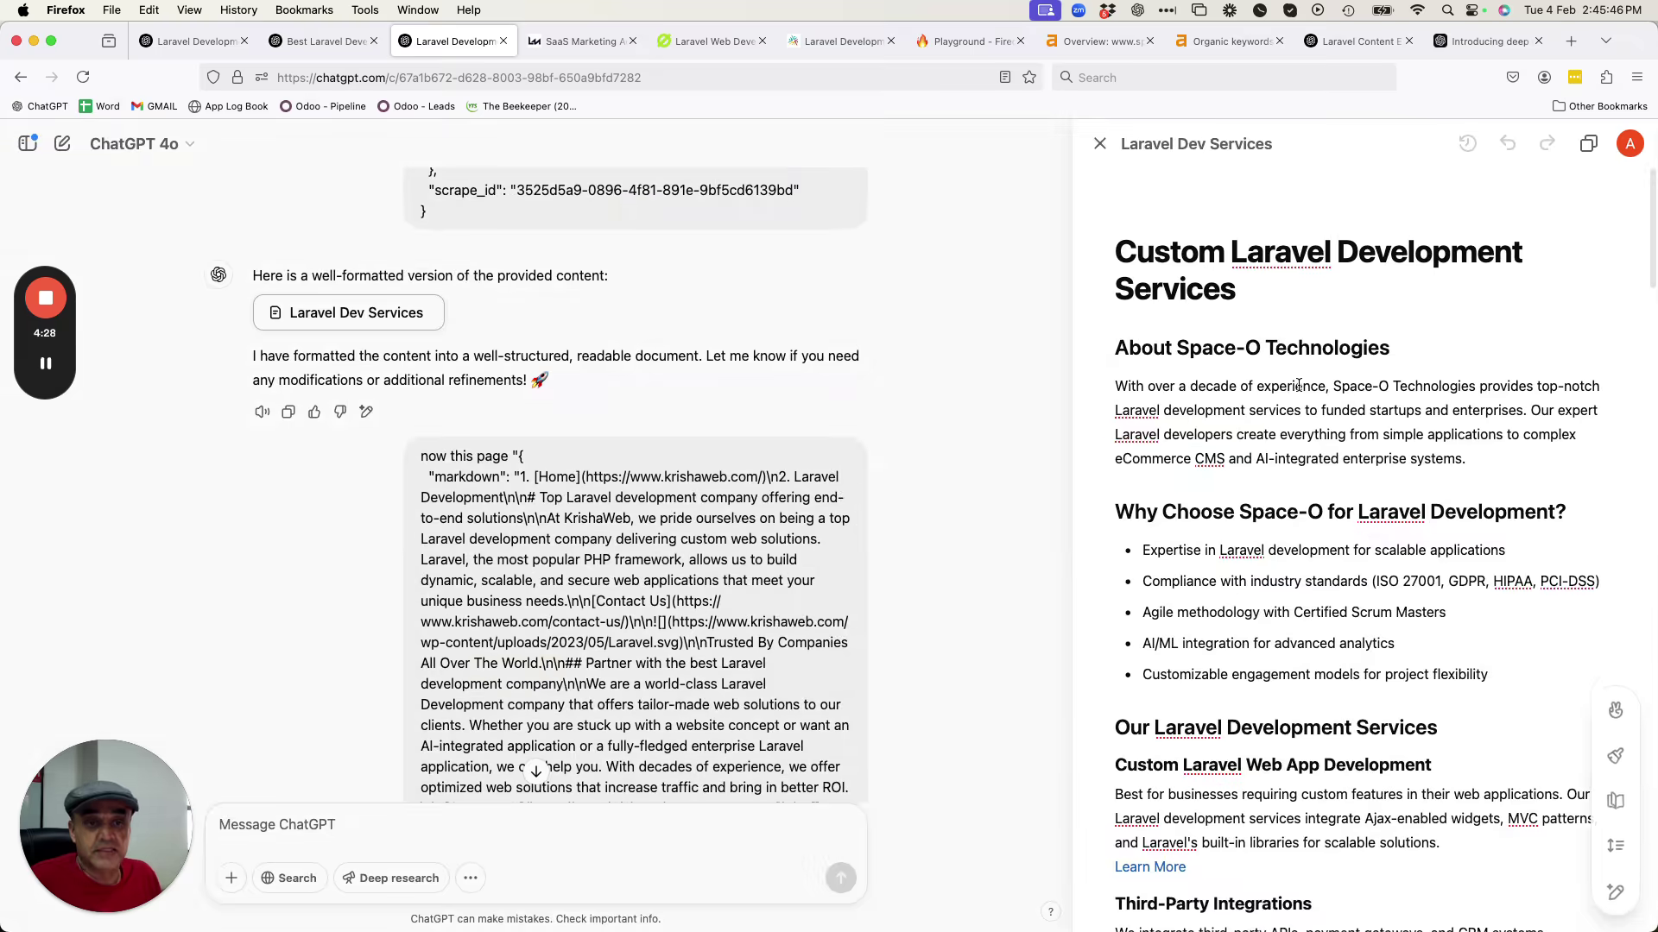
pyautogui.click(721, 42)
pyautogui.scroll(20, 578, 380)
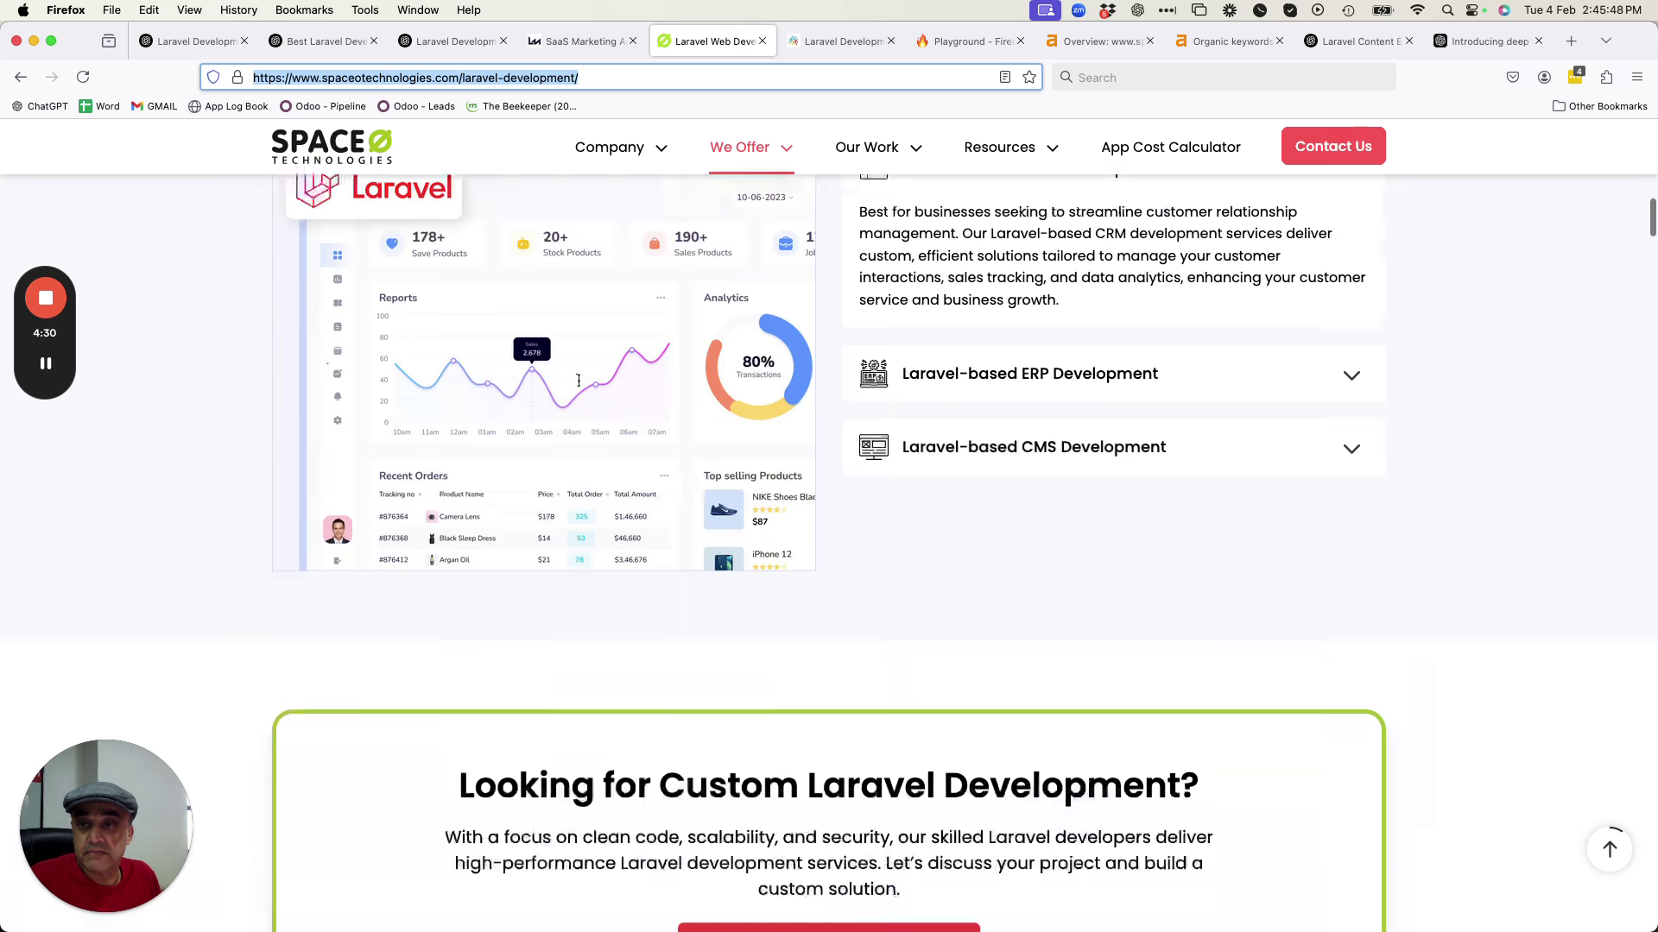
pyautogui.click(577, 41)
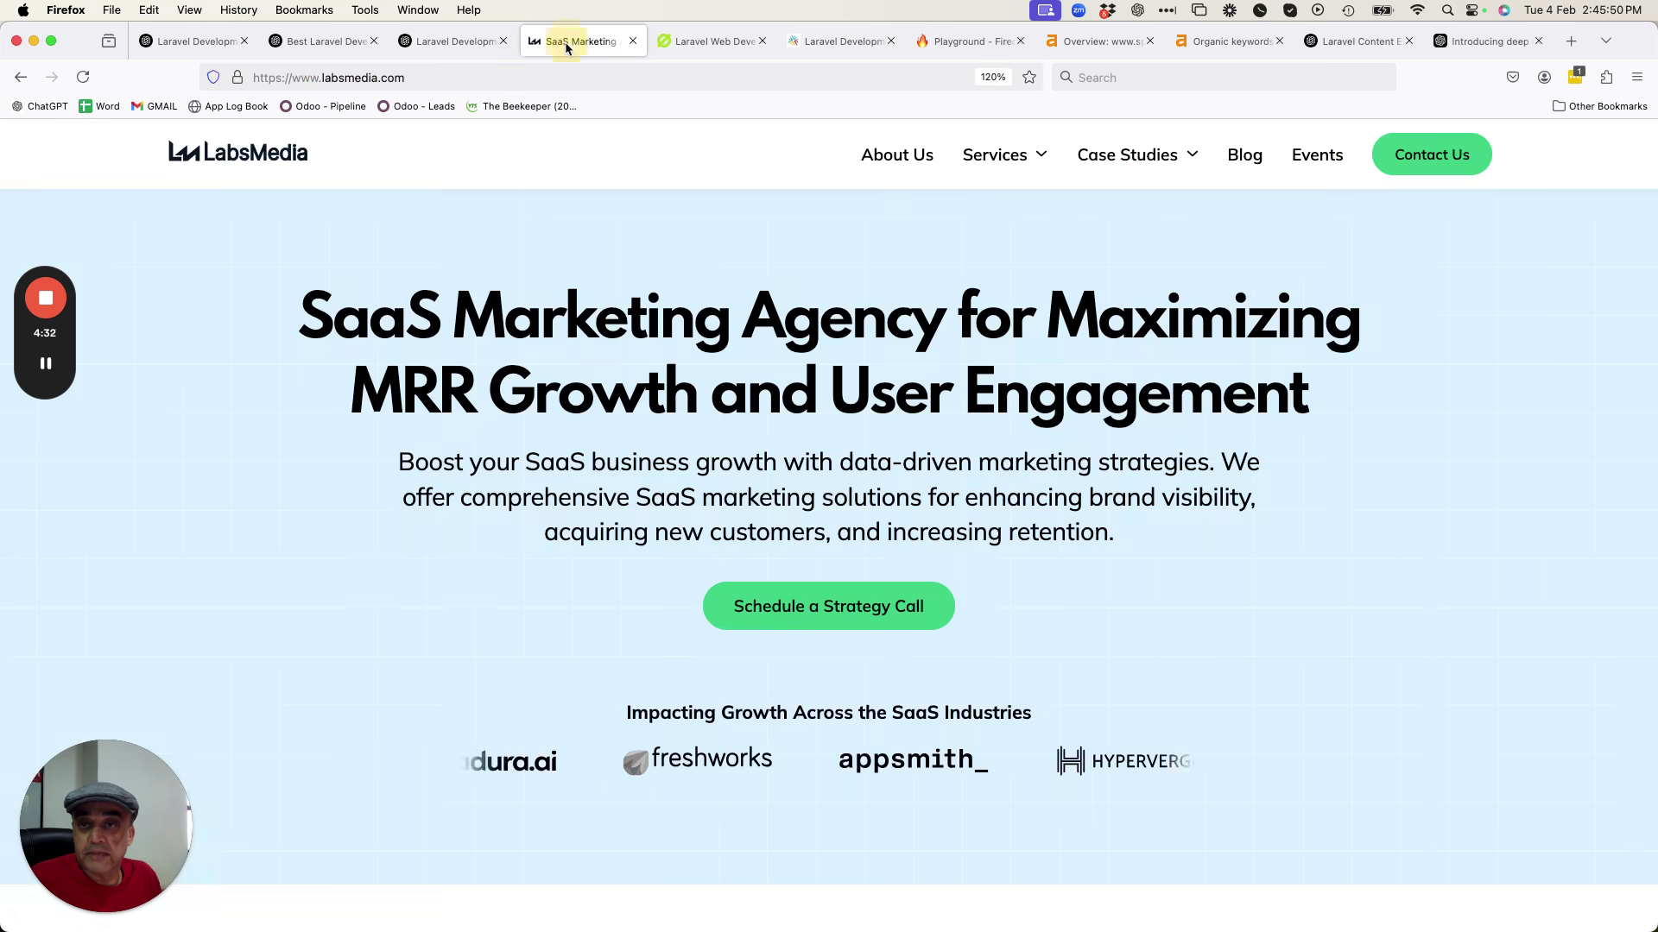
pyautogui.click(436, 41)
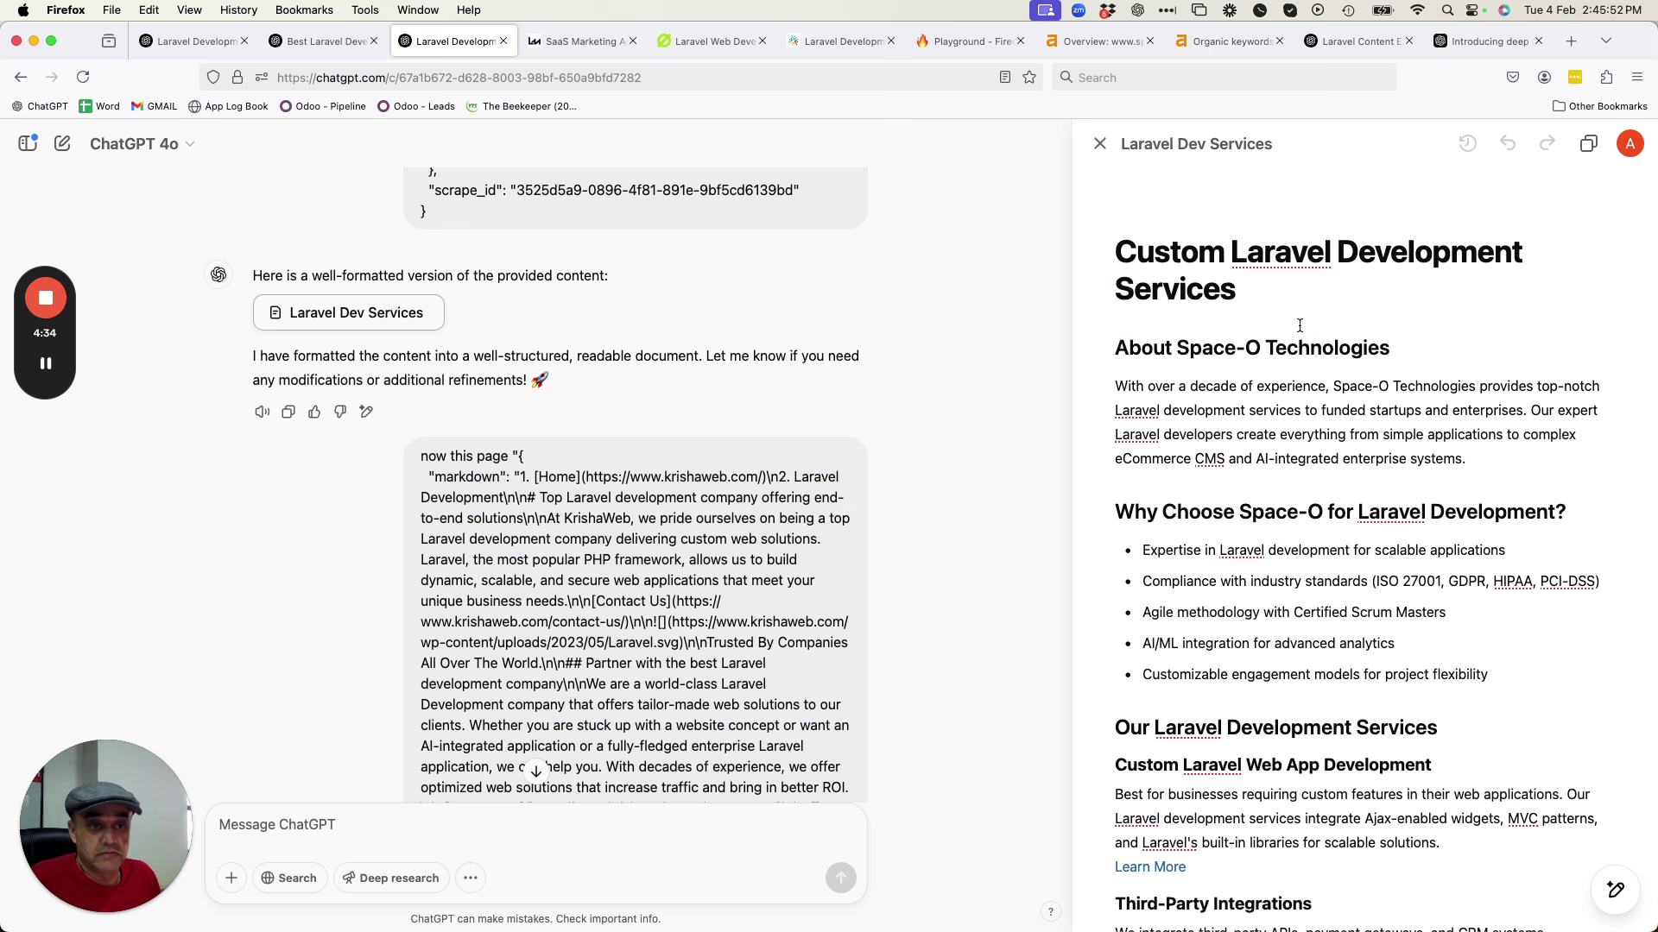
pyautogui.scroll(-10, 1300, 326)
pyautogui.scroll(-15, 1299, 325)
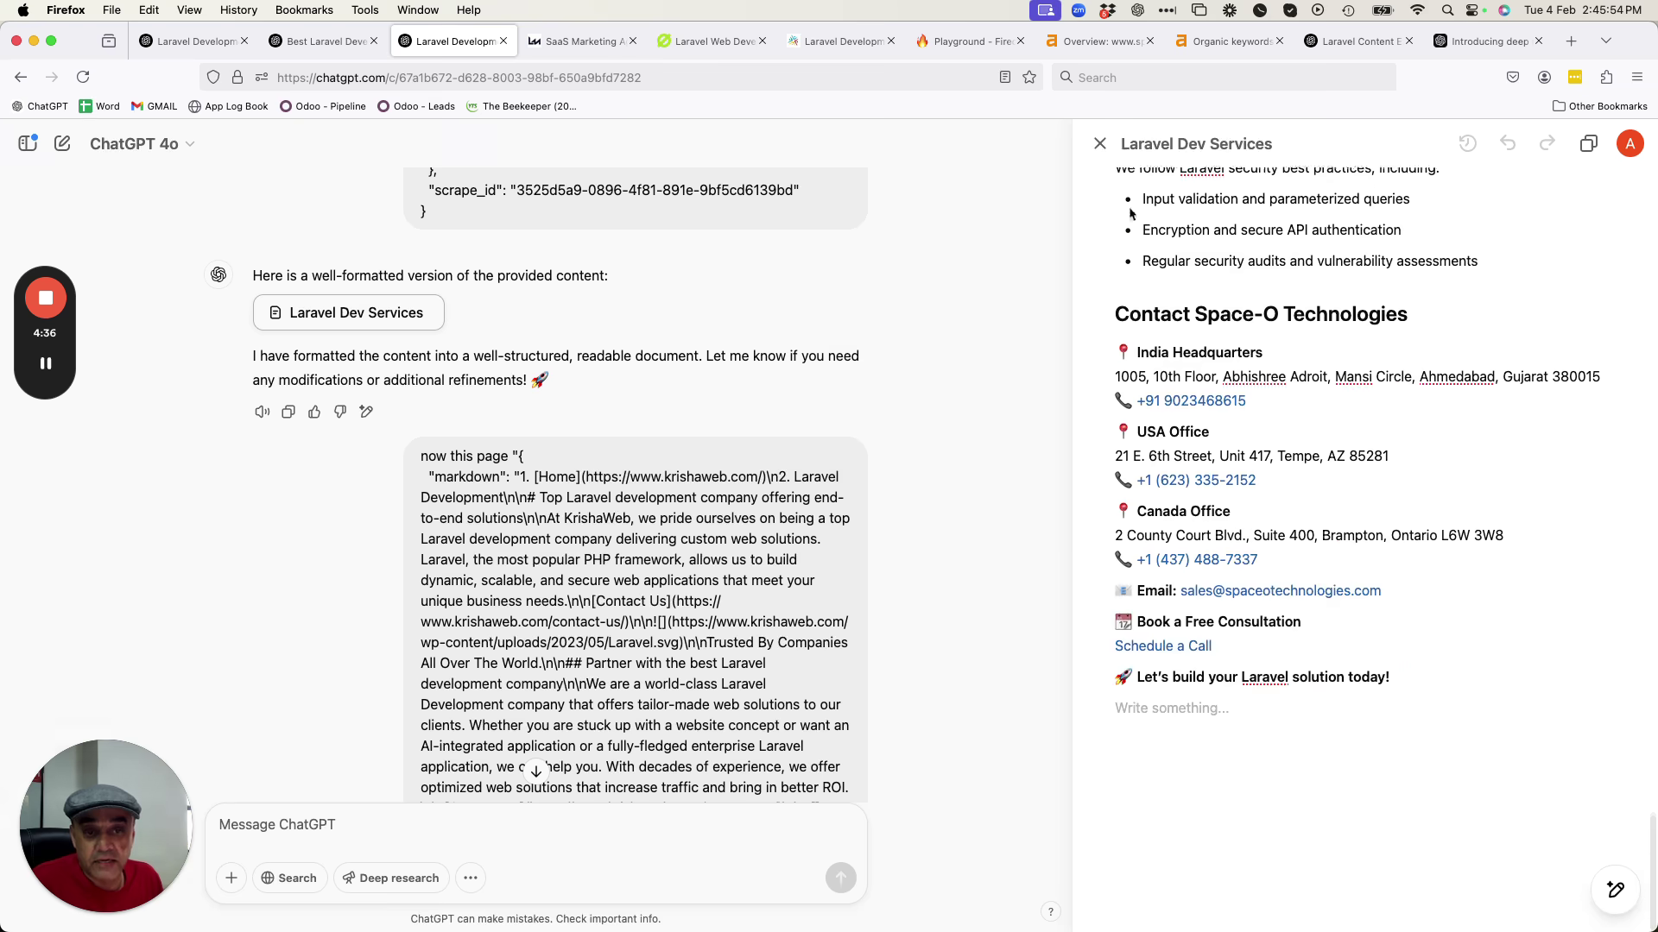
pyautogui.click(1099, 143)
# Go through the pasted KrishaWeb page content, then view and close the formatted Krishaweb Laravel Services document.
pyautogui.scroll(-4, 960, 495)
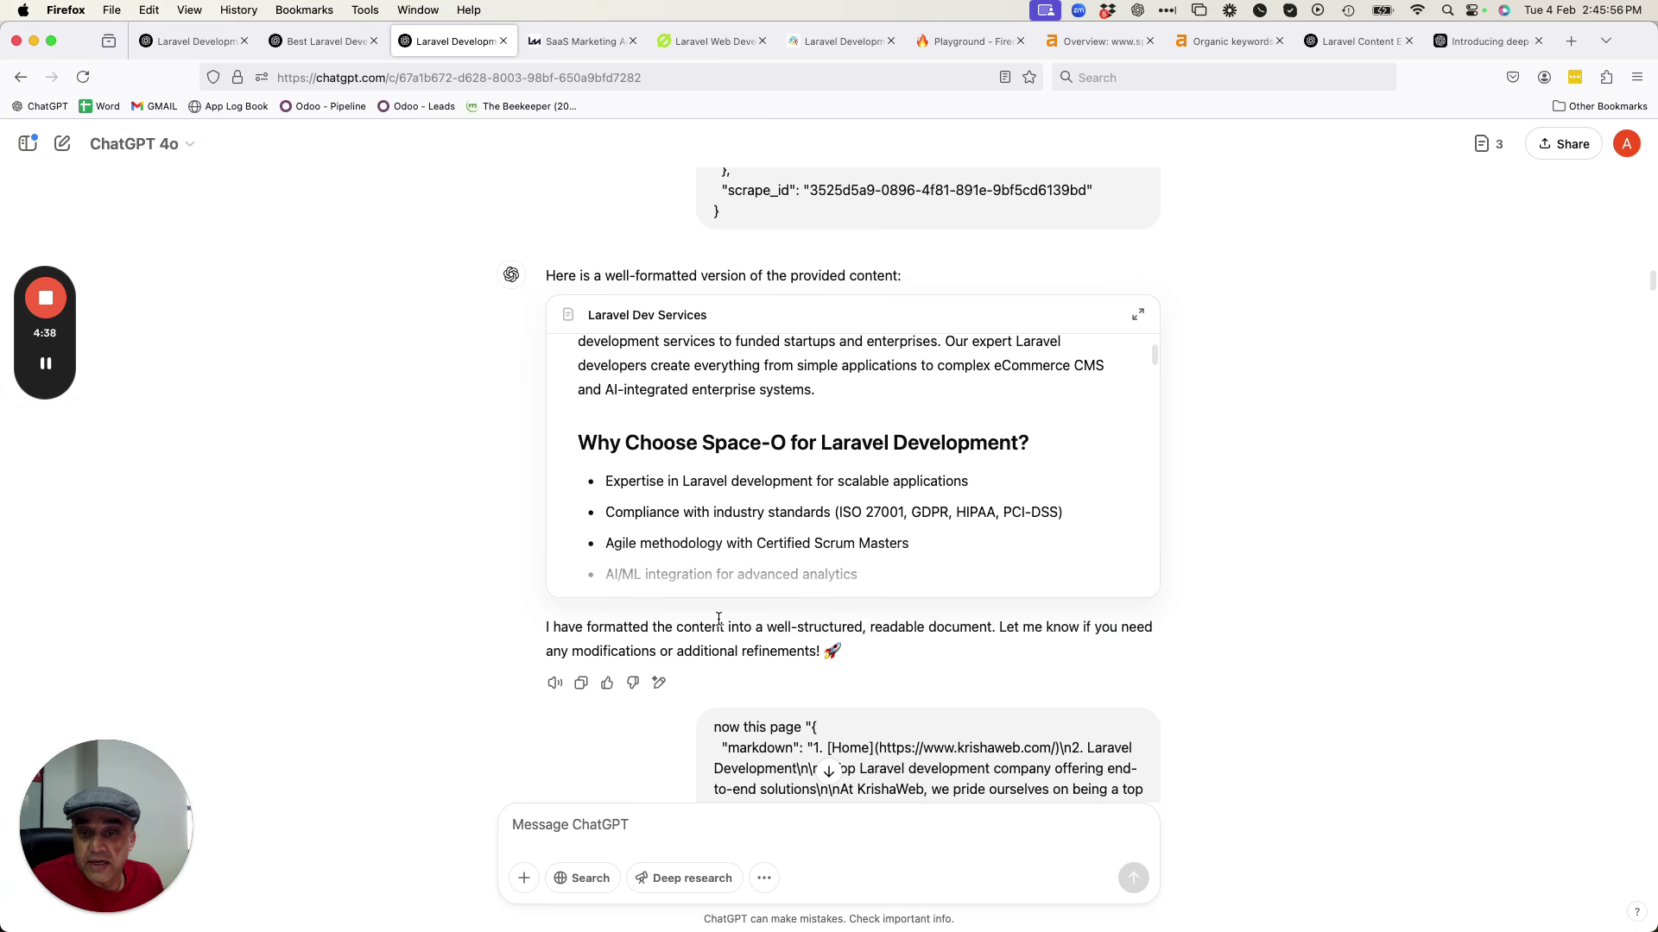
pyautogui.scroll(-2, 734, 643)
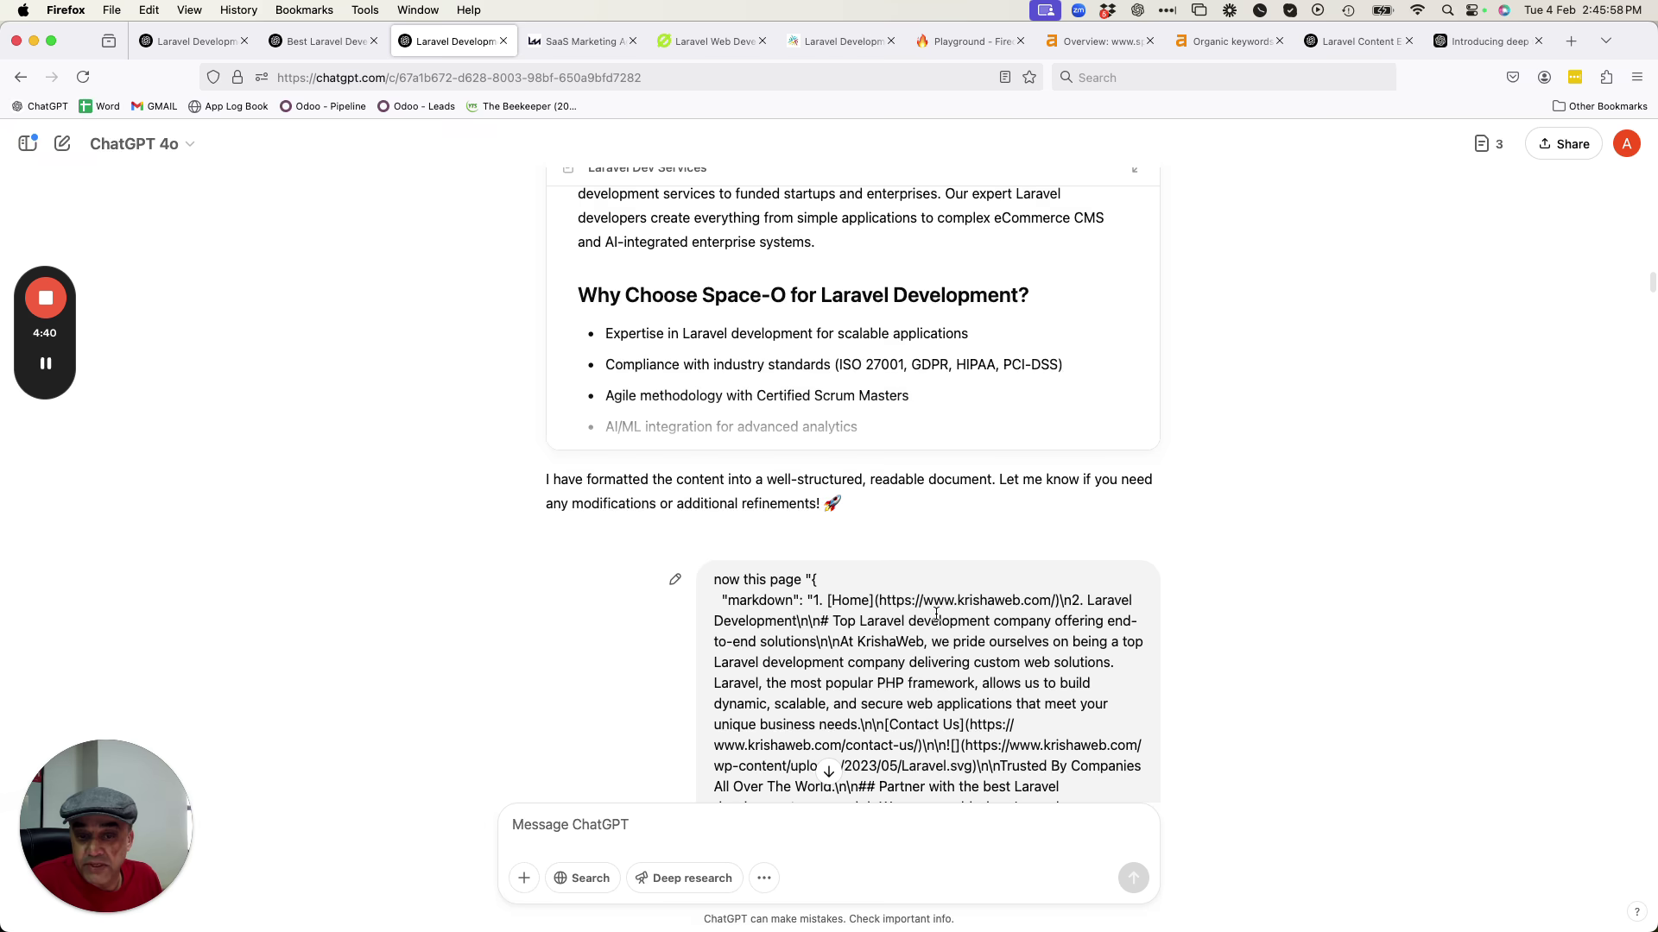
pyautogui.scroll(-20, 936, 613)
pyautogui.scroll(-20, 1257, 575)
pyautogui.scroll(2, 1258, 580)
pyautogui.click(941, 289)
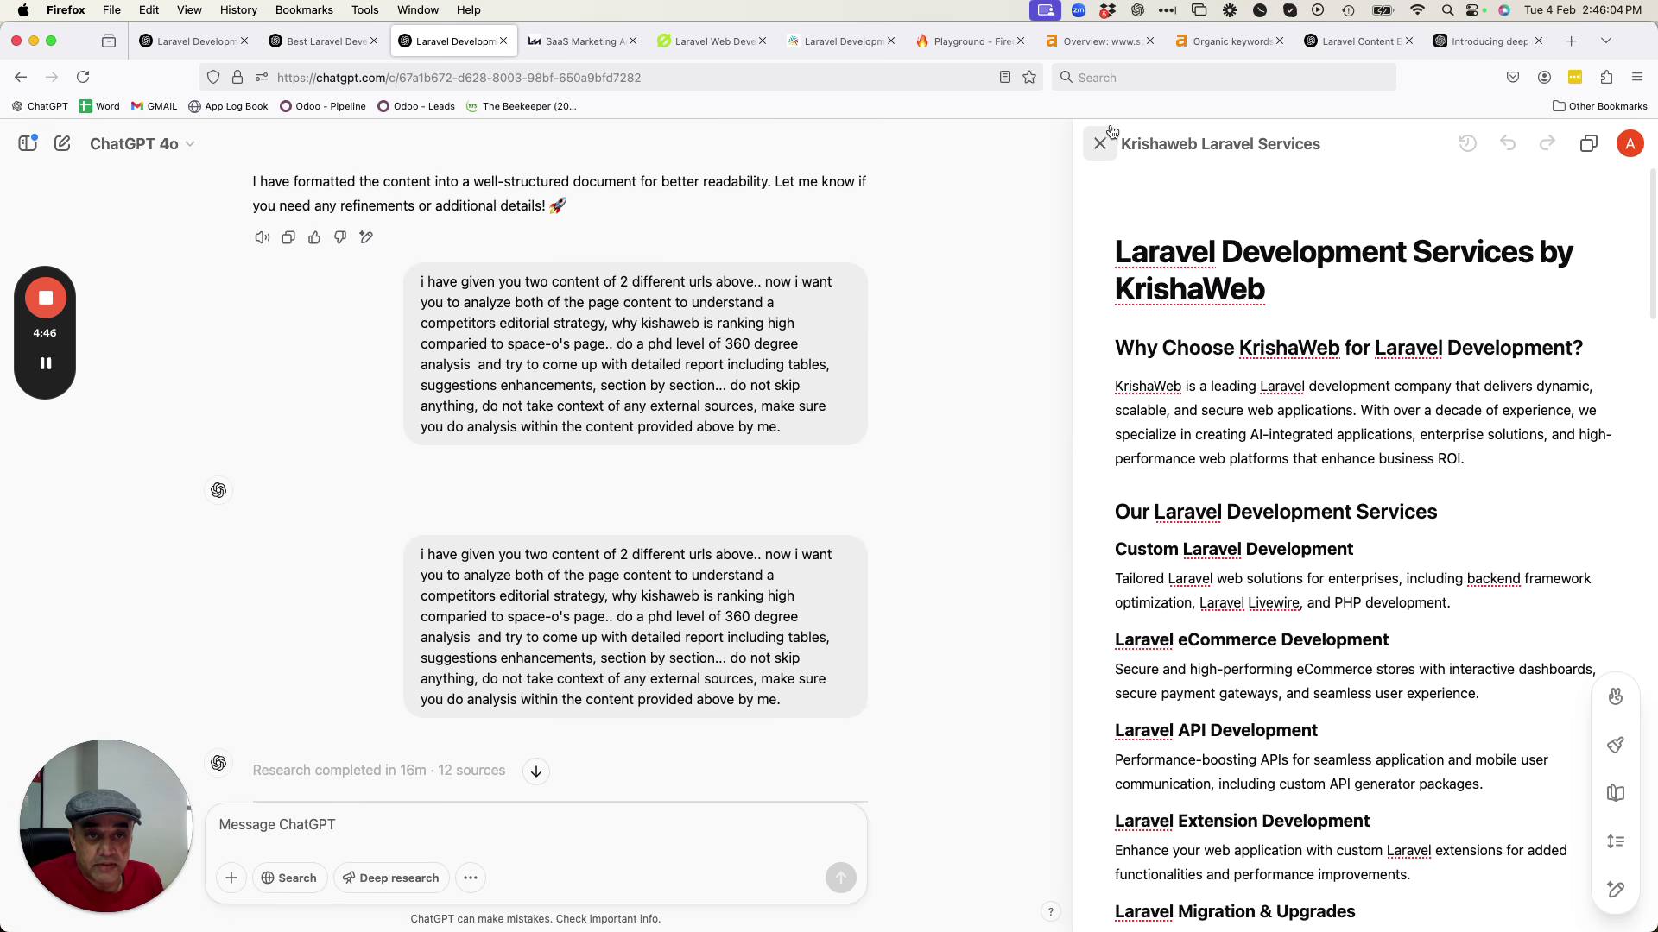
pyautogui.click(1100, 143)
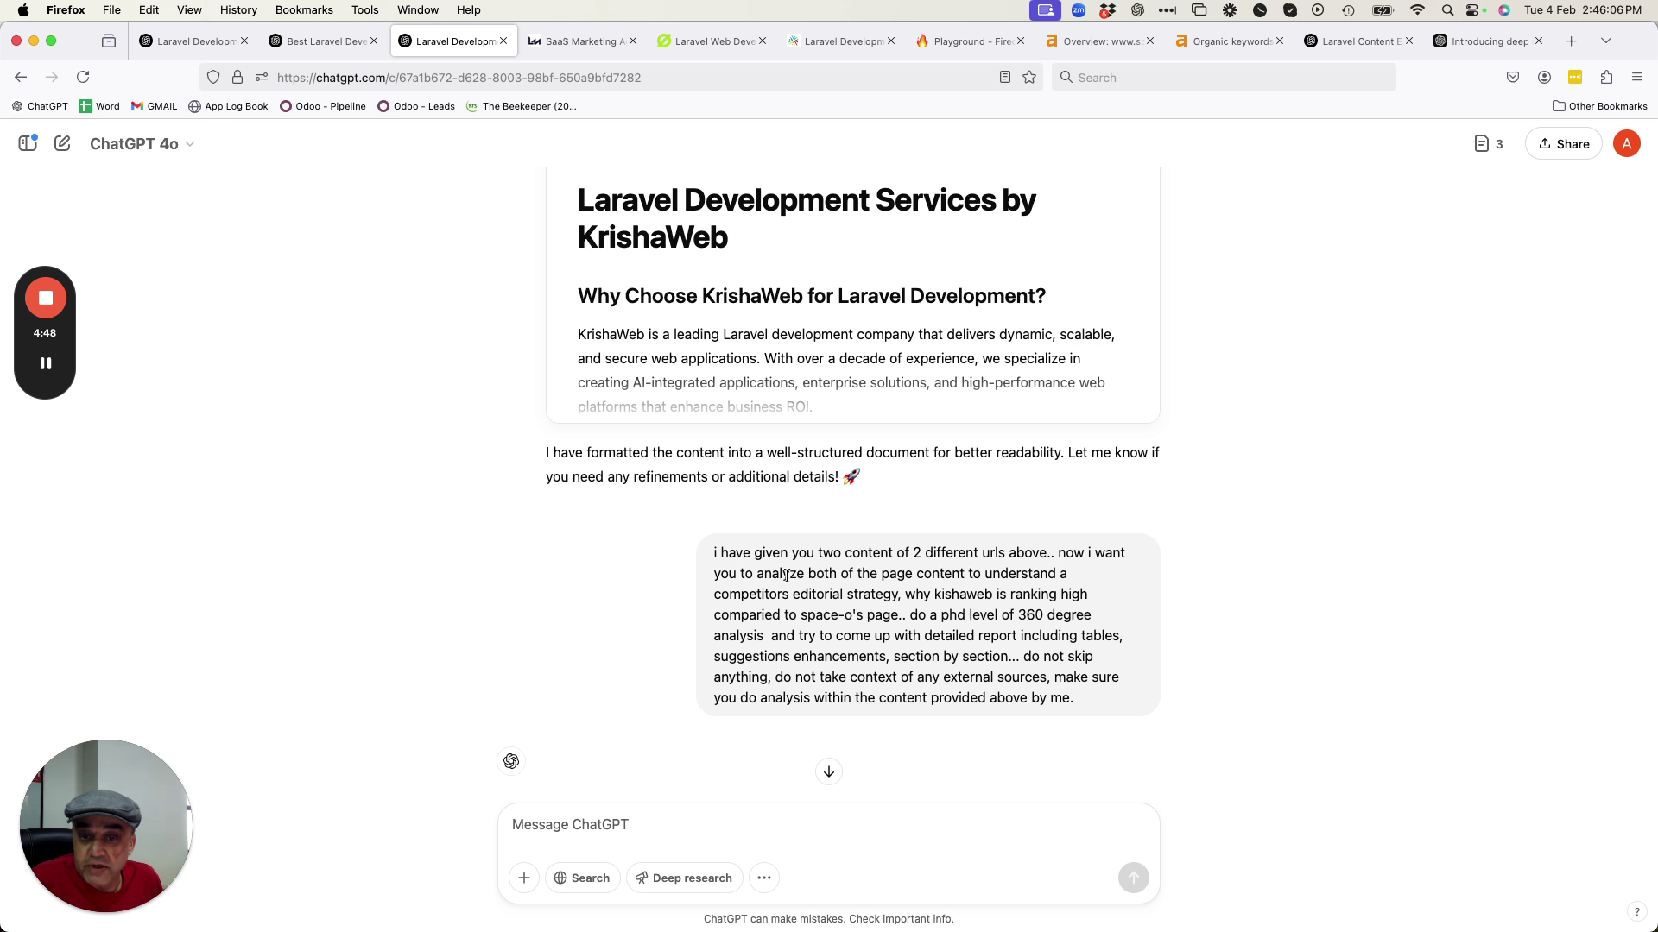
# Read through the sent prompt requesting a PhD-level 360-degree analysis of both pages' content without external sources.
pyautogui.moveTo(790, 554); pyautogui.dragTo(1065, 547)
pyautogui.click(941, 549)
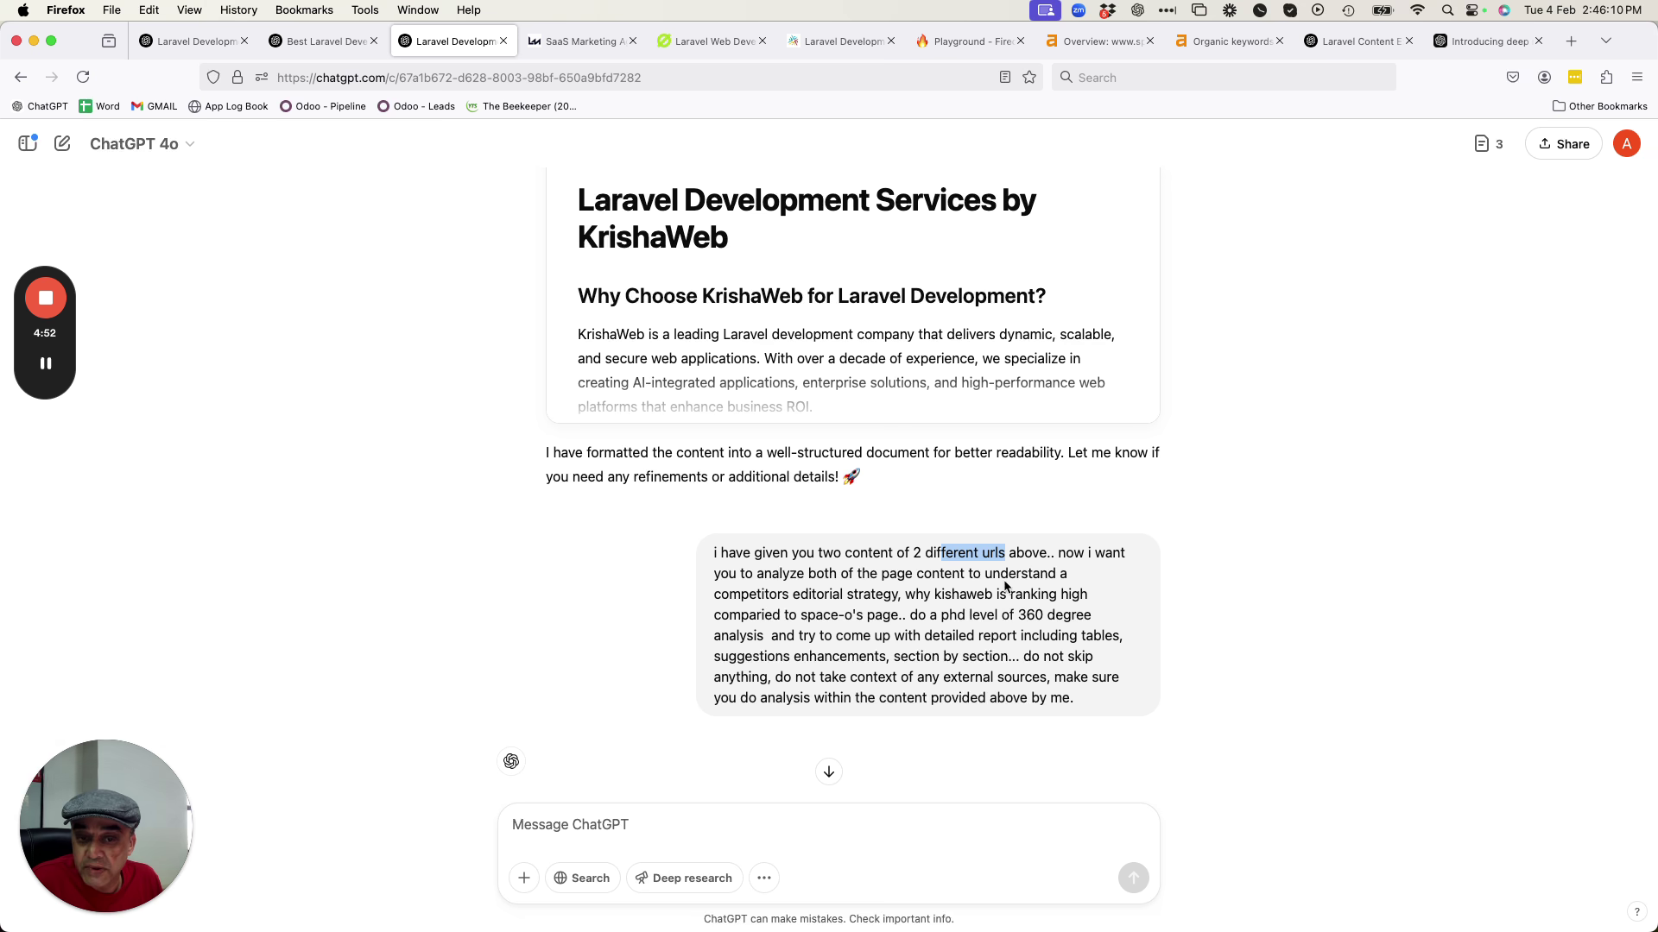
pyautogui.moveTo(769, 596); pyautogui.dragTo(789, 596)
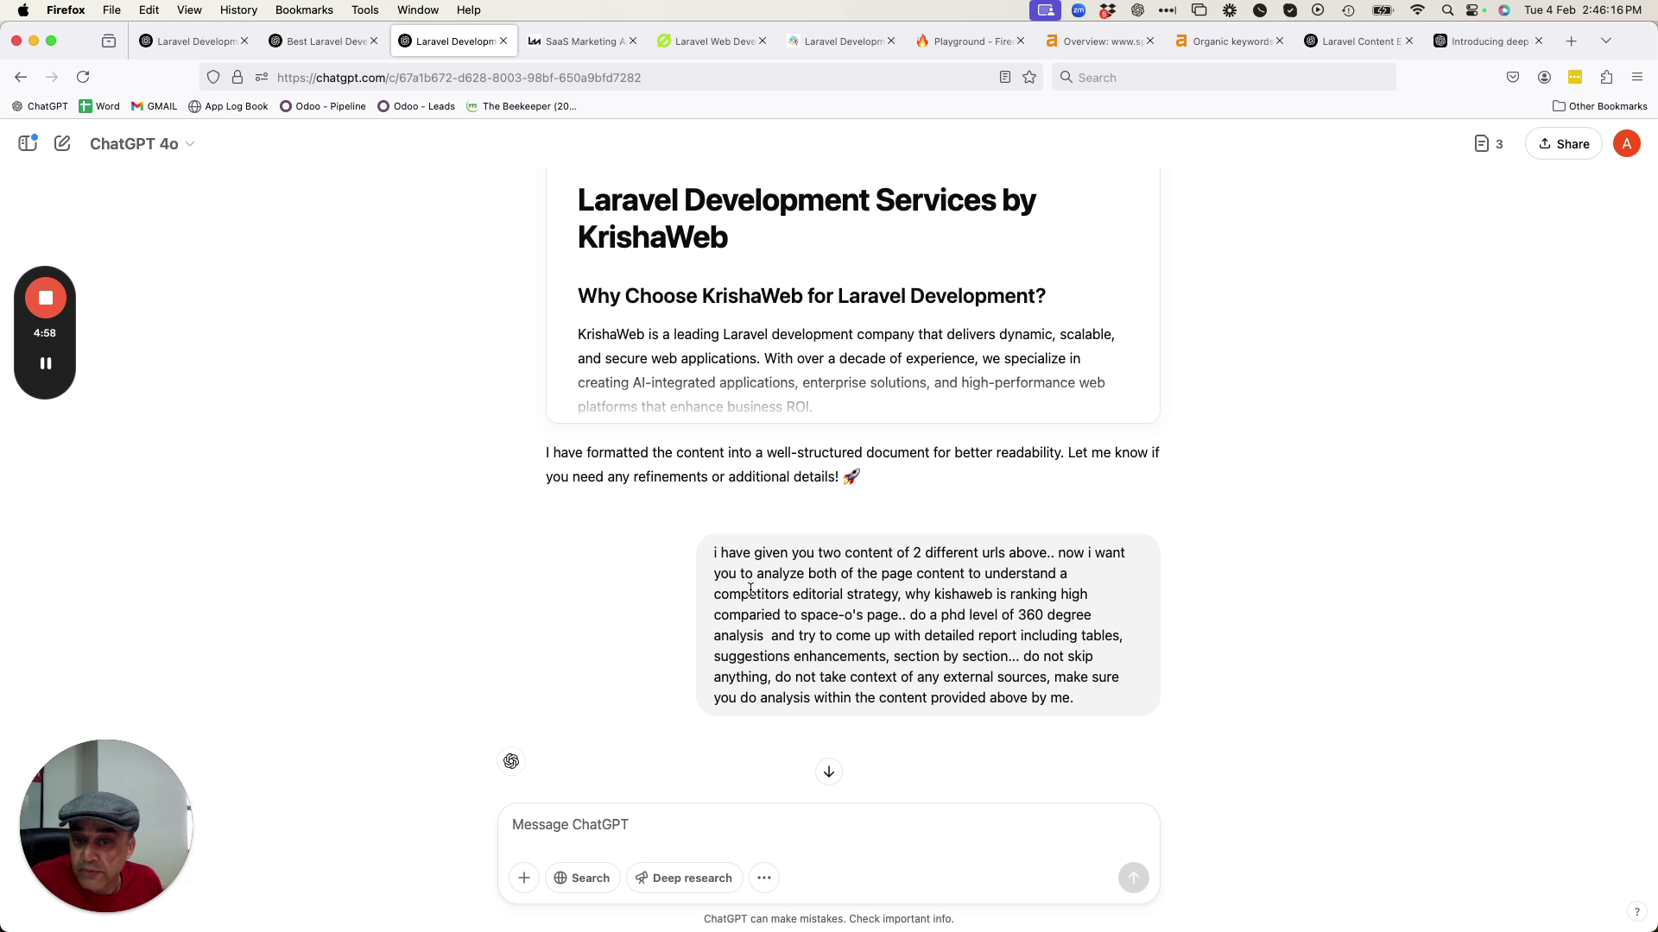
pyautogui.moveTo(794, 596); pyautogui.dragTo(870, 596)
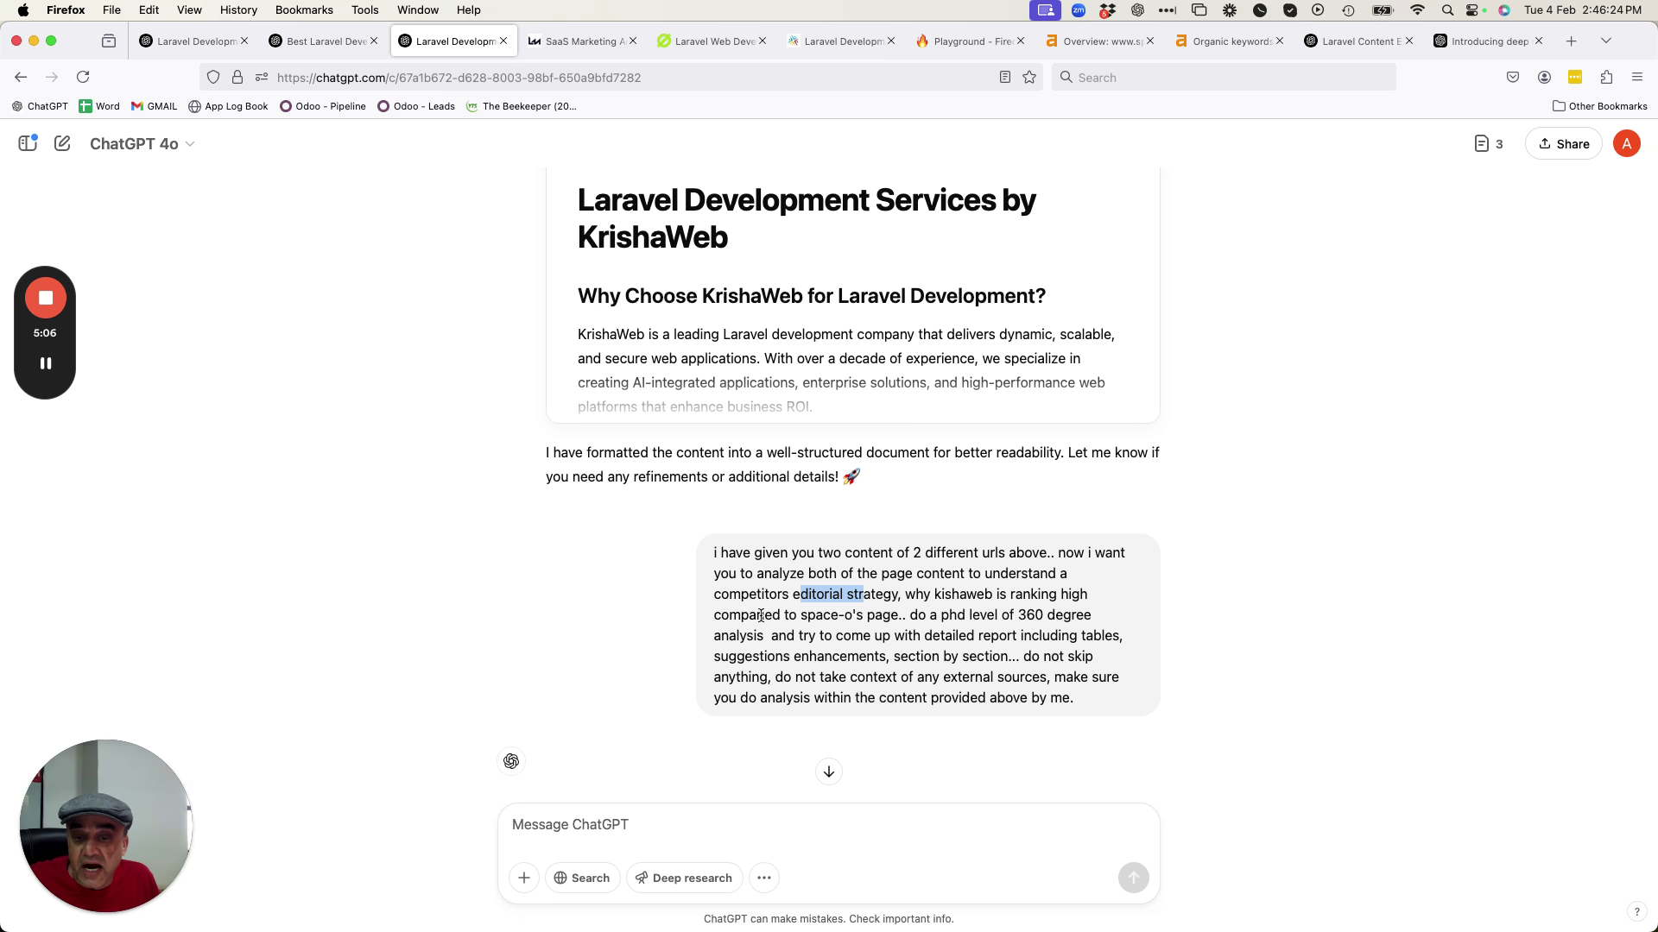
pyautogui.moveTo(780, 615); pyautogui.dragTo(899, 615)
pyautogui.click(944, 613)
pyautogui.click(1028, 609)
pyautogui.moveTo(766, 649); pyautogui.dragTo(771, 637)
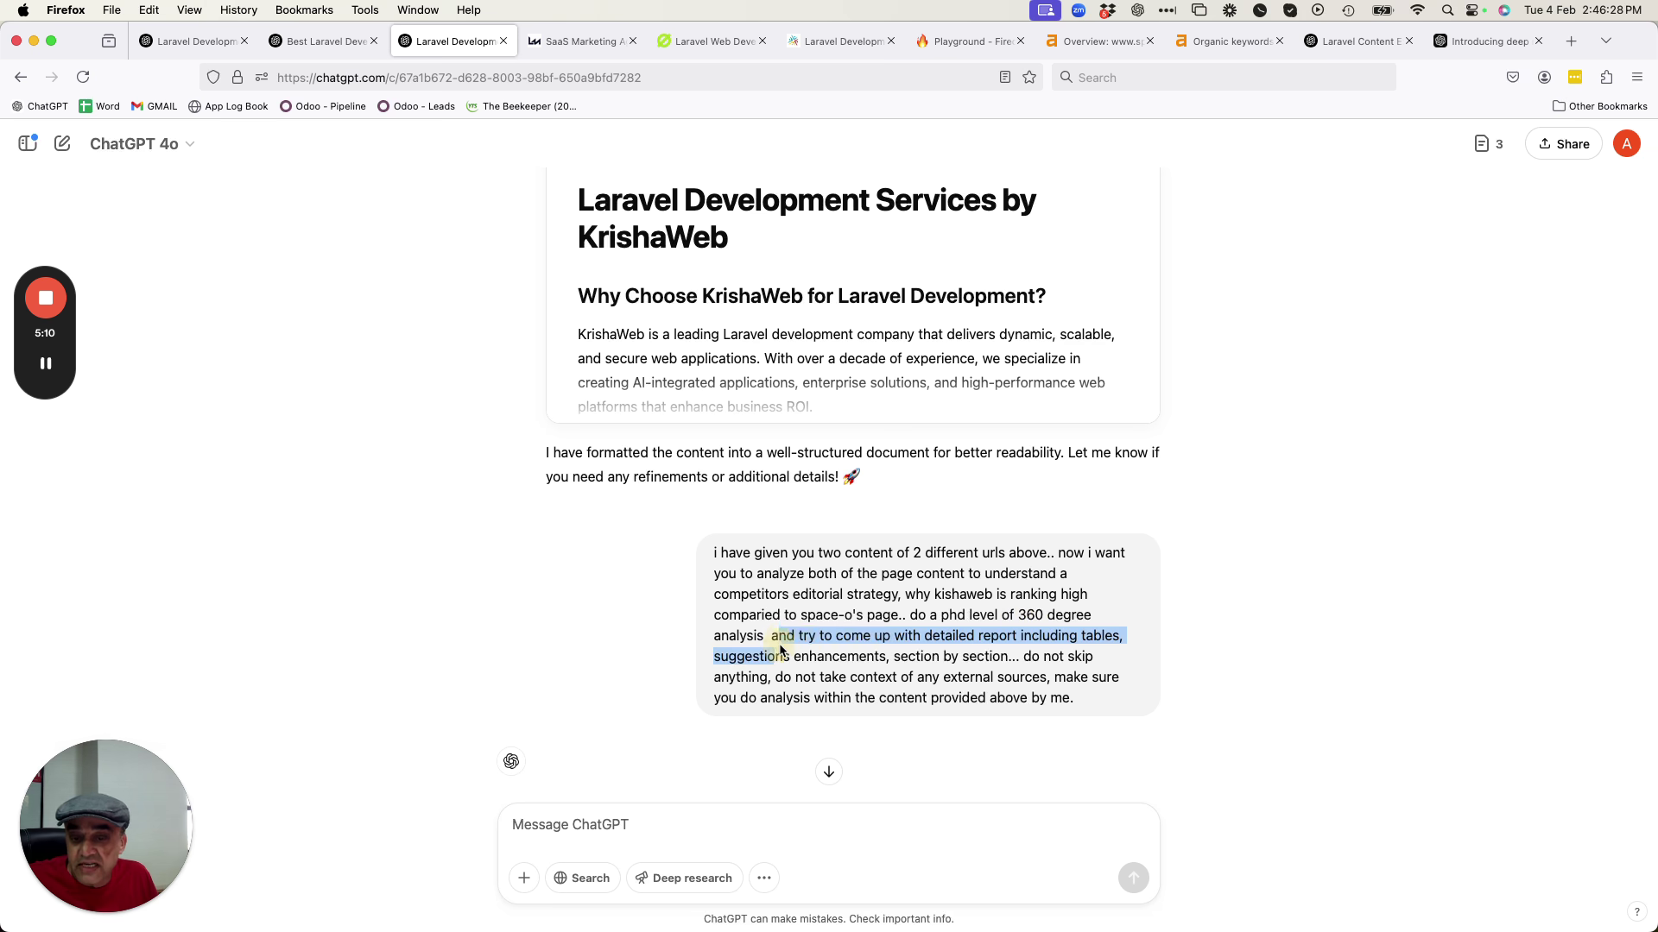
pyautogui.click(862, 632)
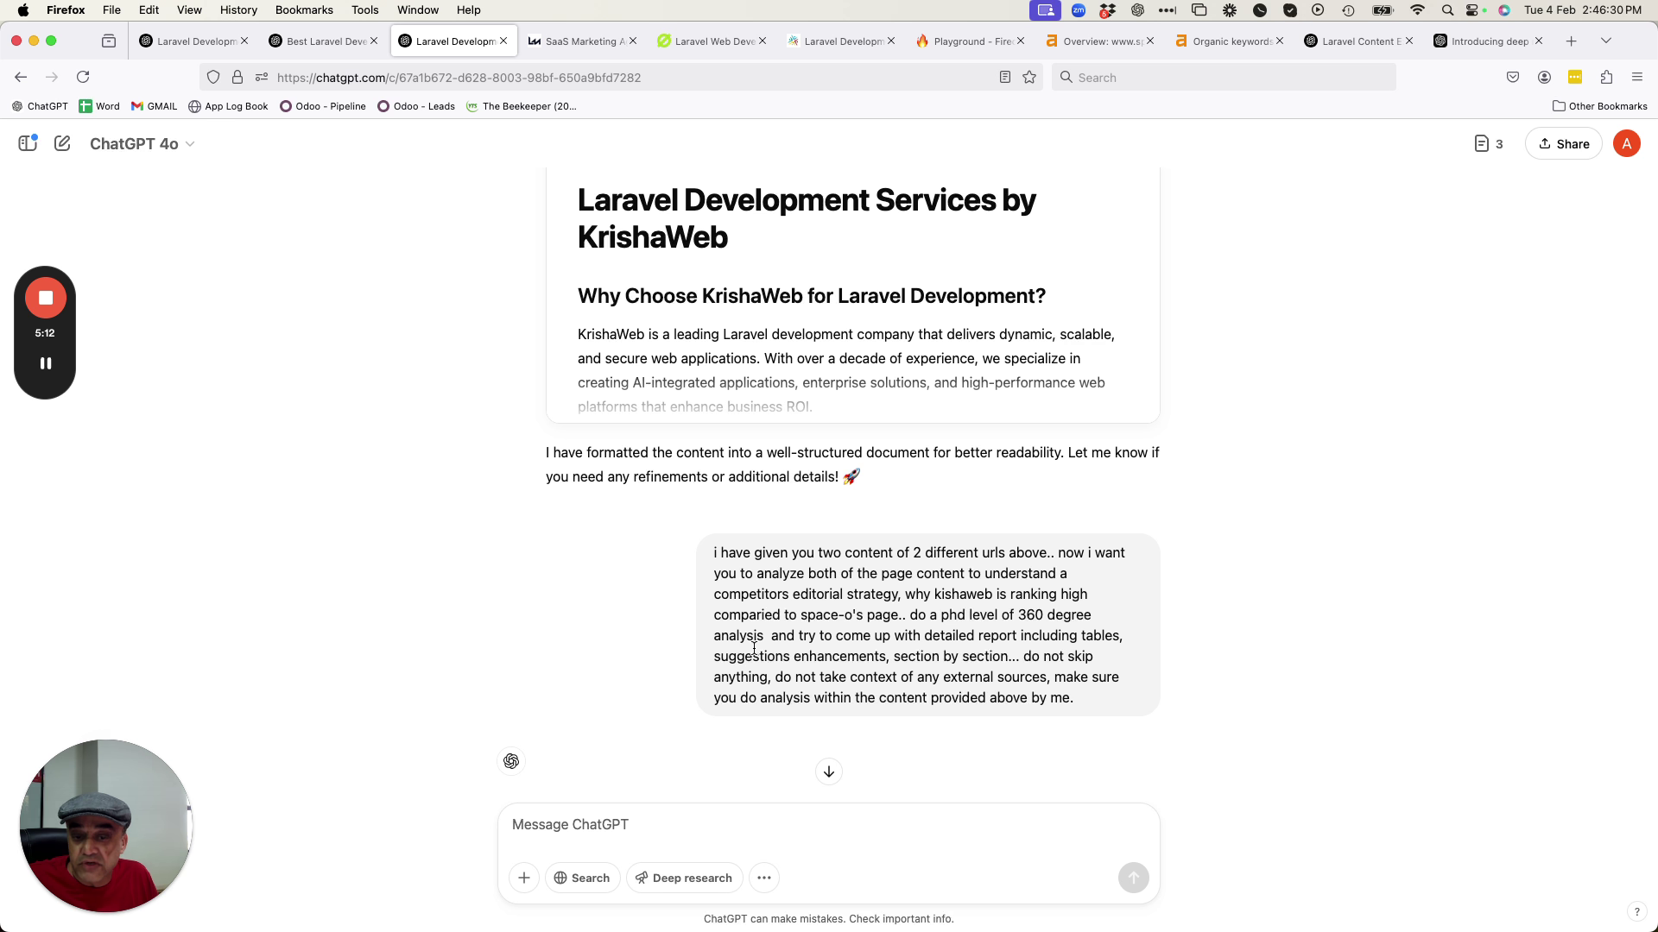
pyautogui.click(1015, 658)
pyautogui.click(790, 676)
pyautogui.moveTo(884, 677); pyautogui.dragTo(925, 676)
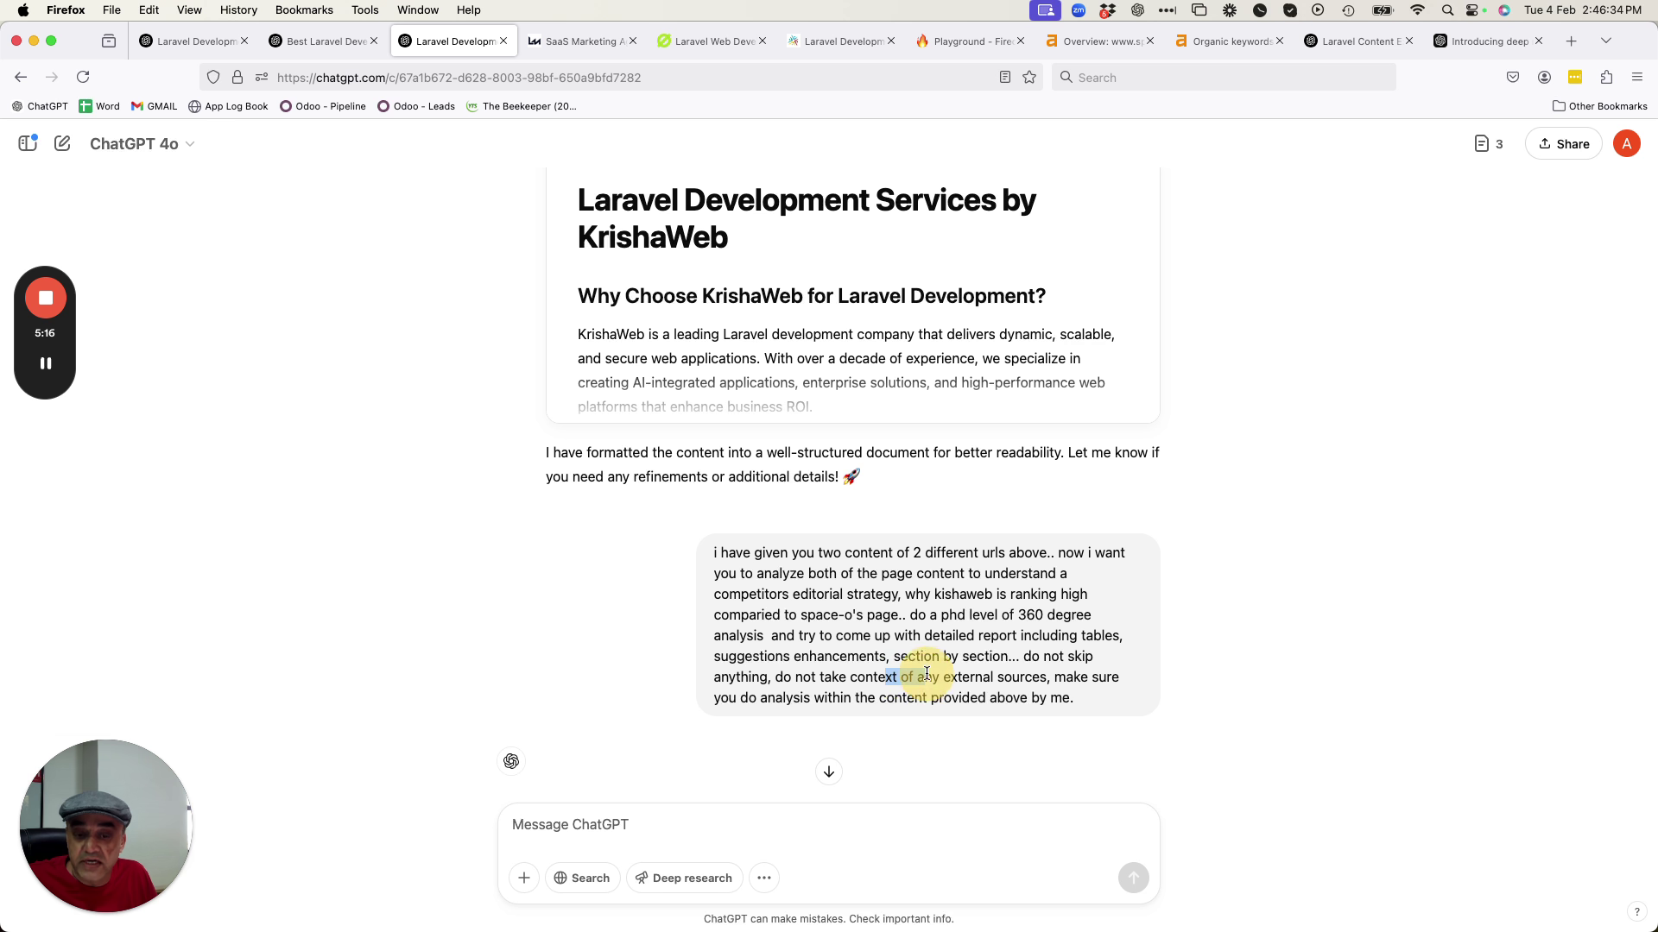
pyautogui.moveTo(1034, 677); pyautogui.dragTo(958, 677)
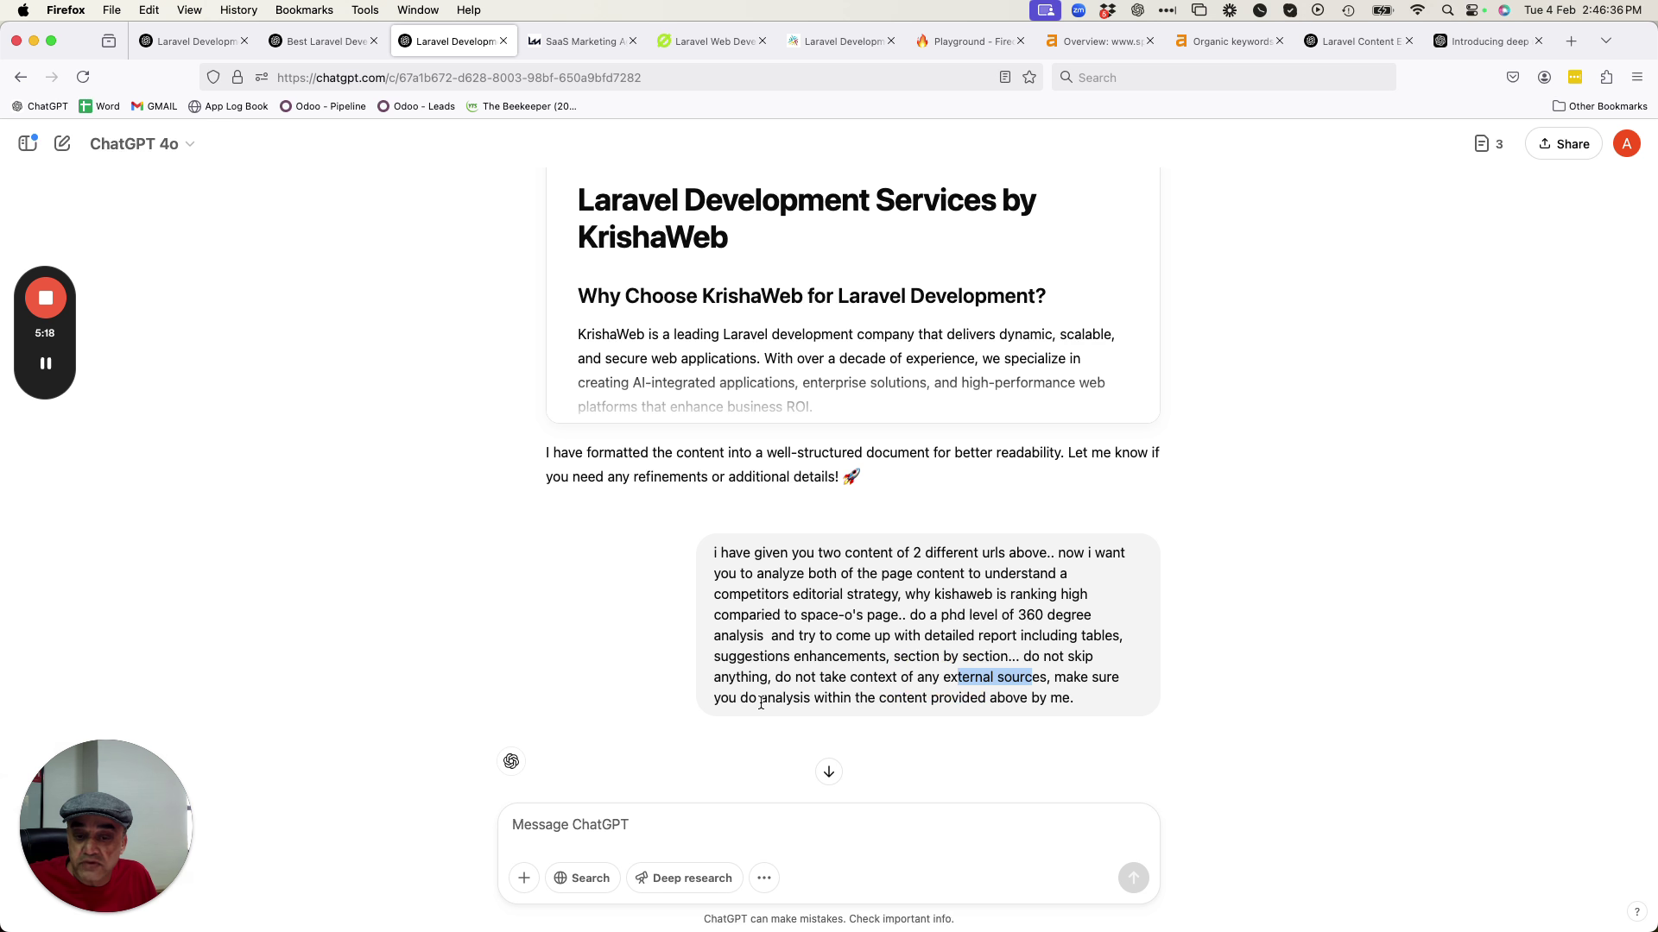
pyautogui.moveTo(1074, 697); pyautogui.dragTo(939, 614)
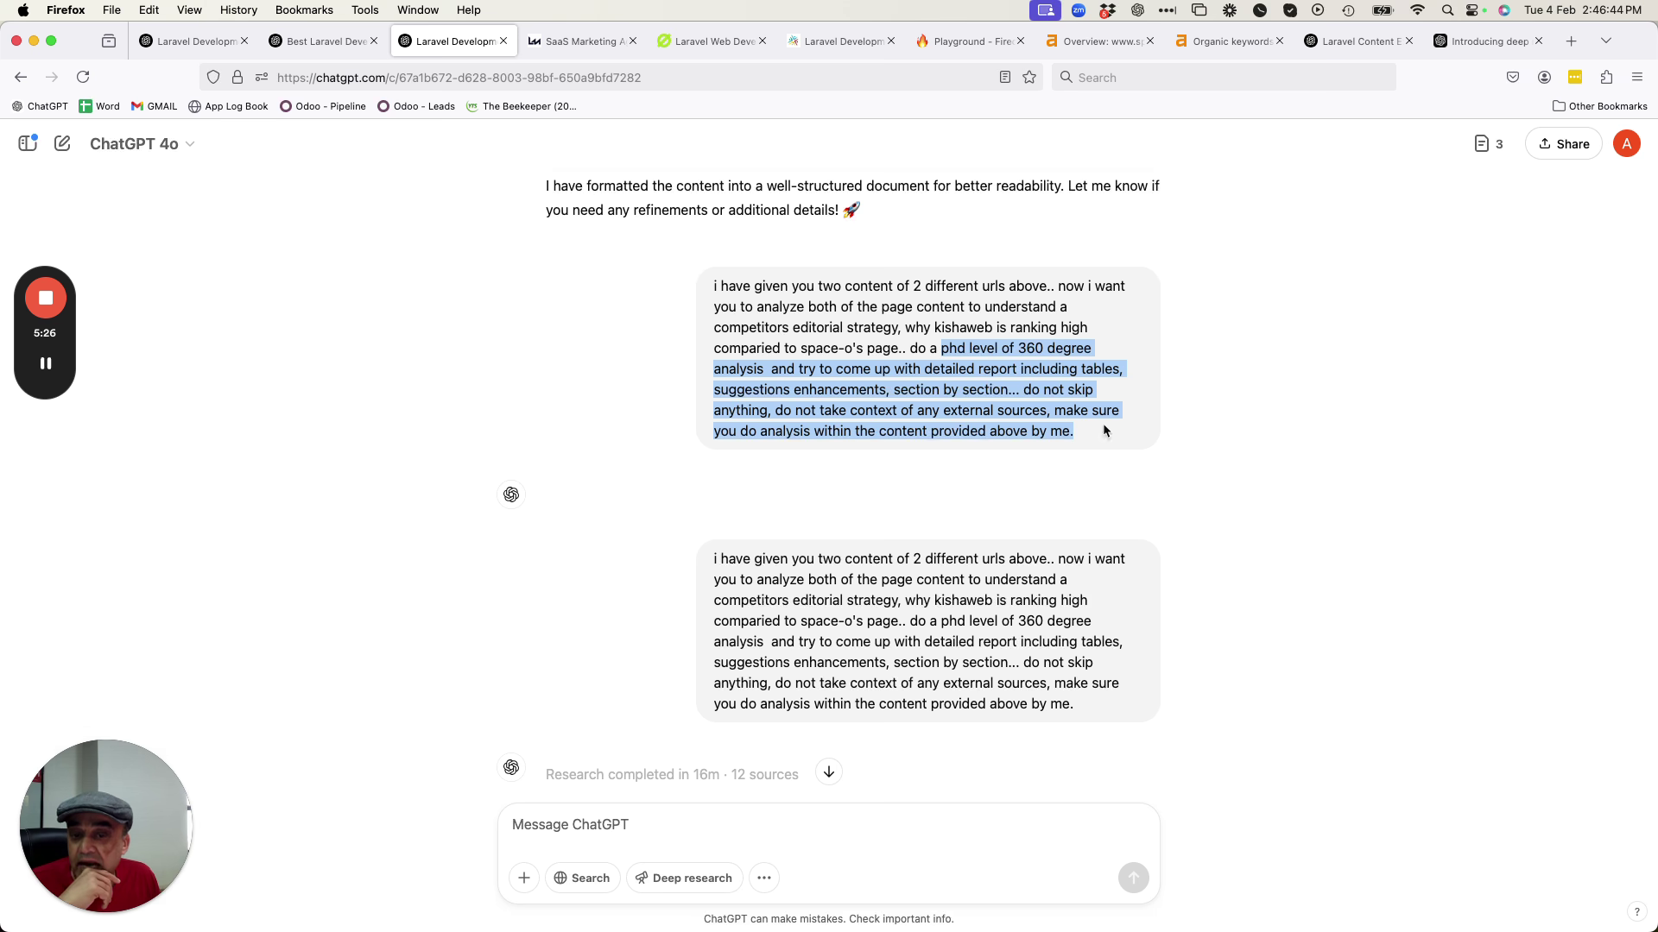
# Open the completed research's activity log below the repeated prompt and read it through to the end.
pyautogui.scroll(-3, 1074, 669)
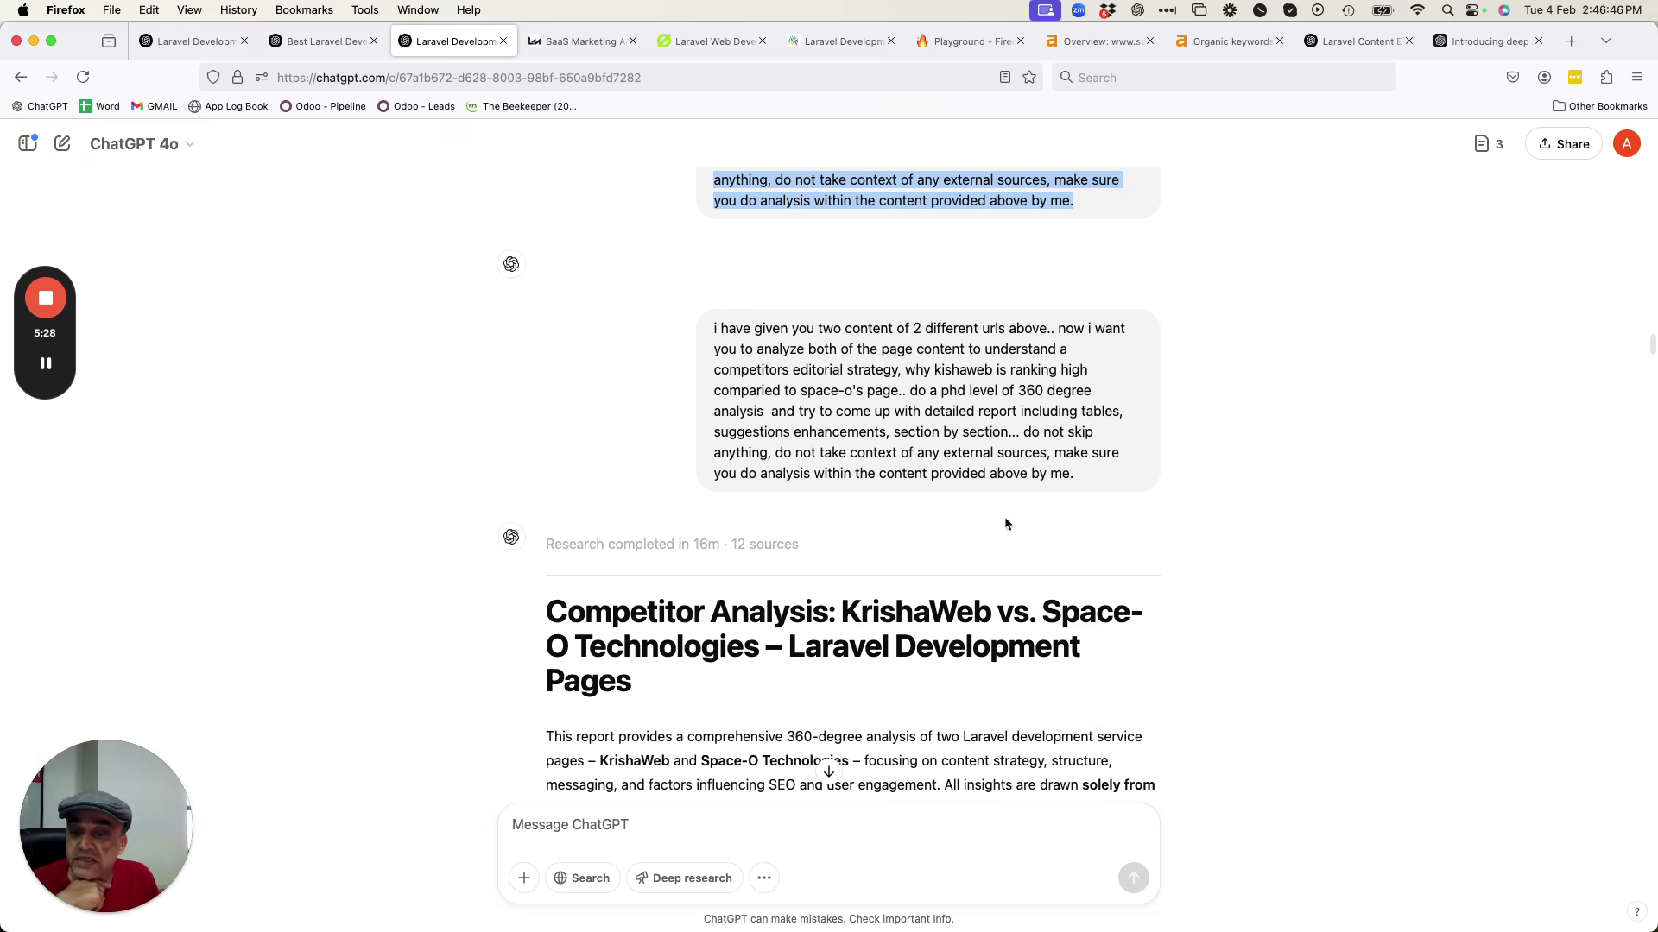
pyautogui.click(836, 574)
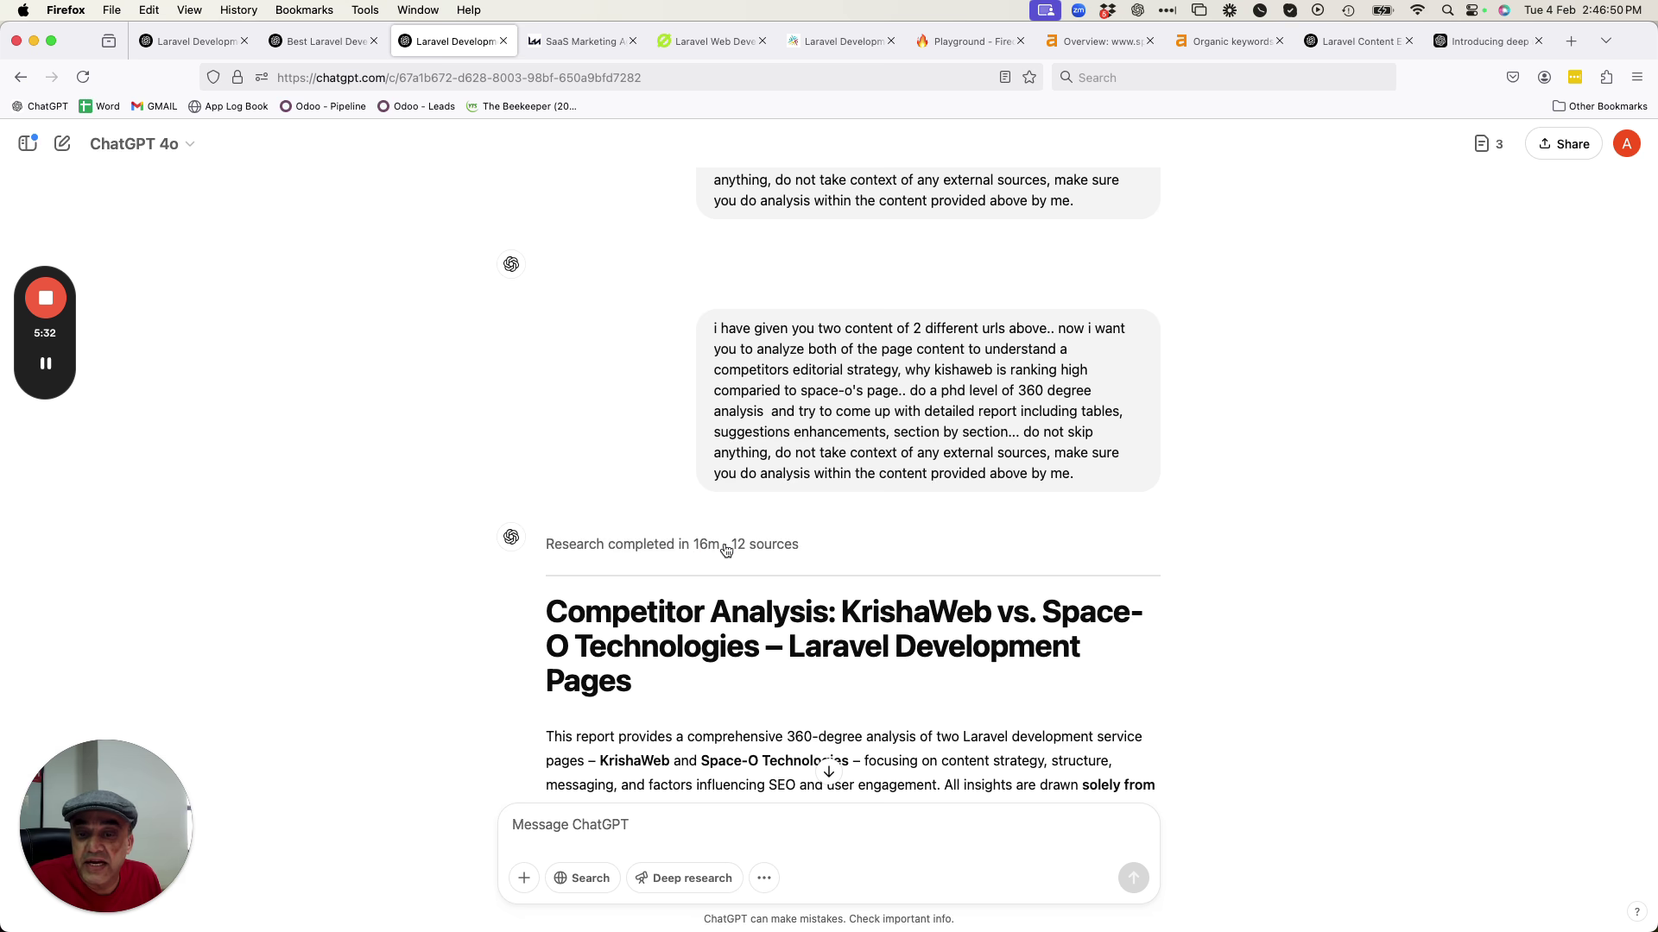
pyautogui.click(725, 545)
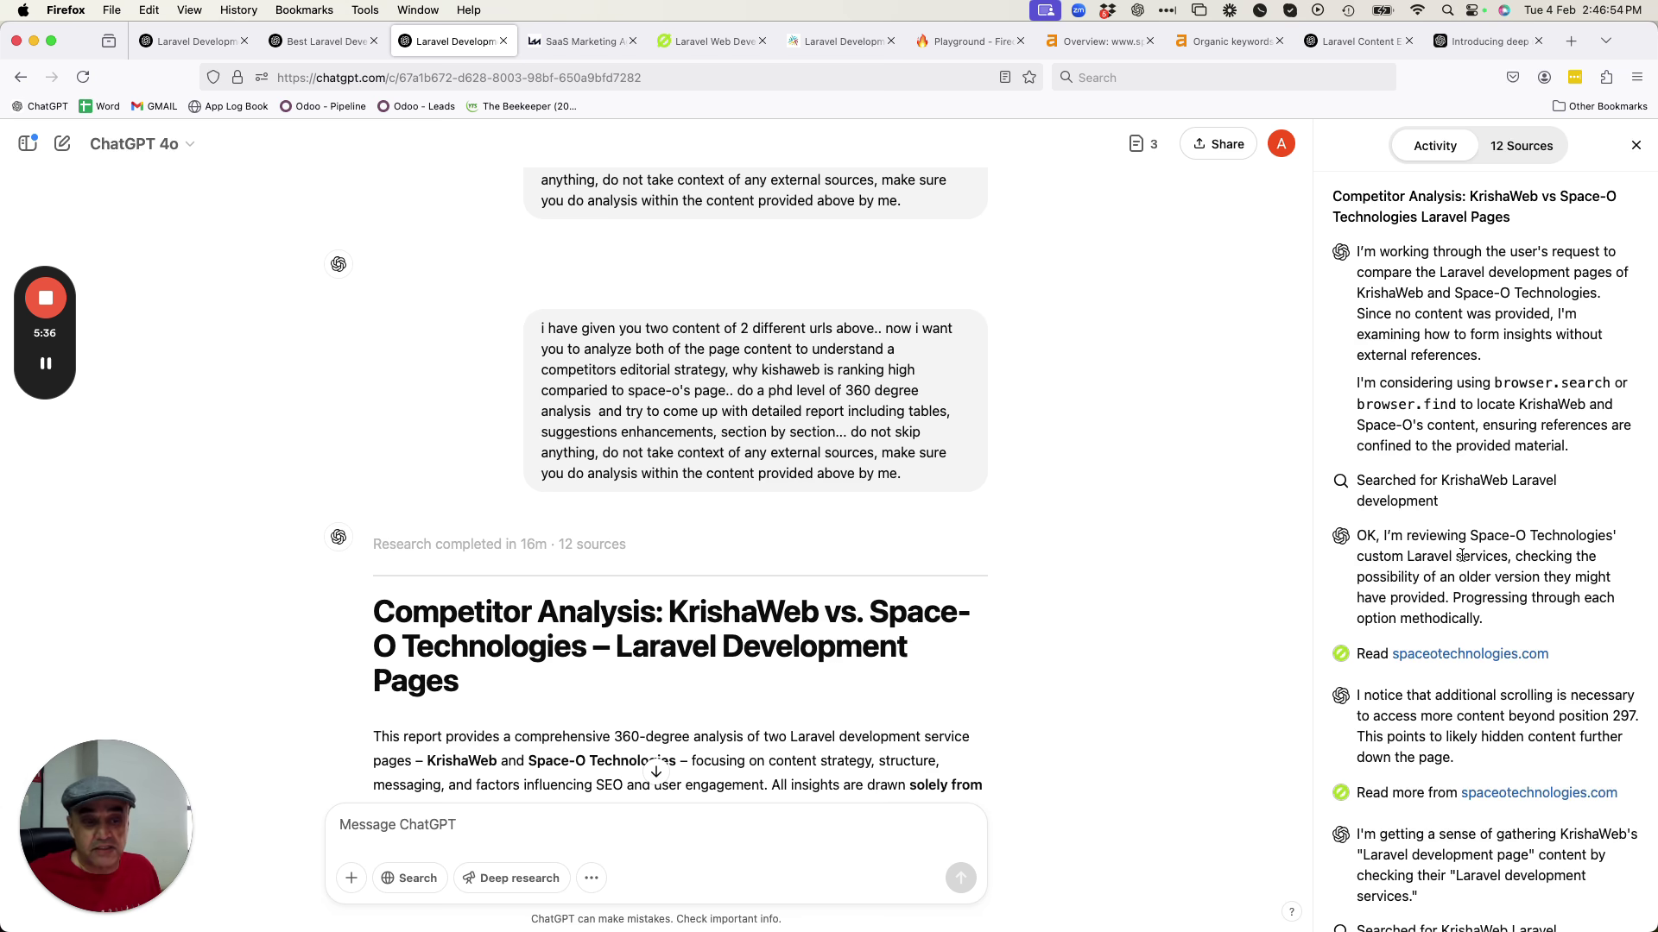
pyautogui.scroll(-1, 1435, 569)
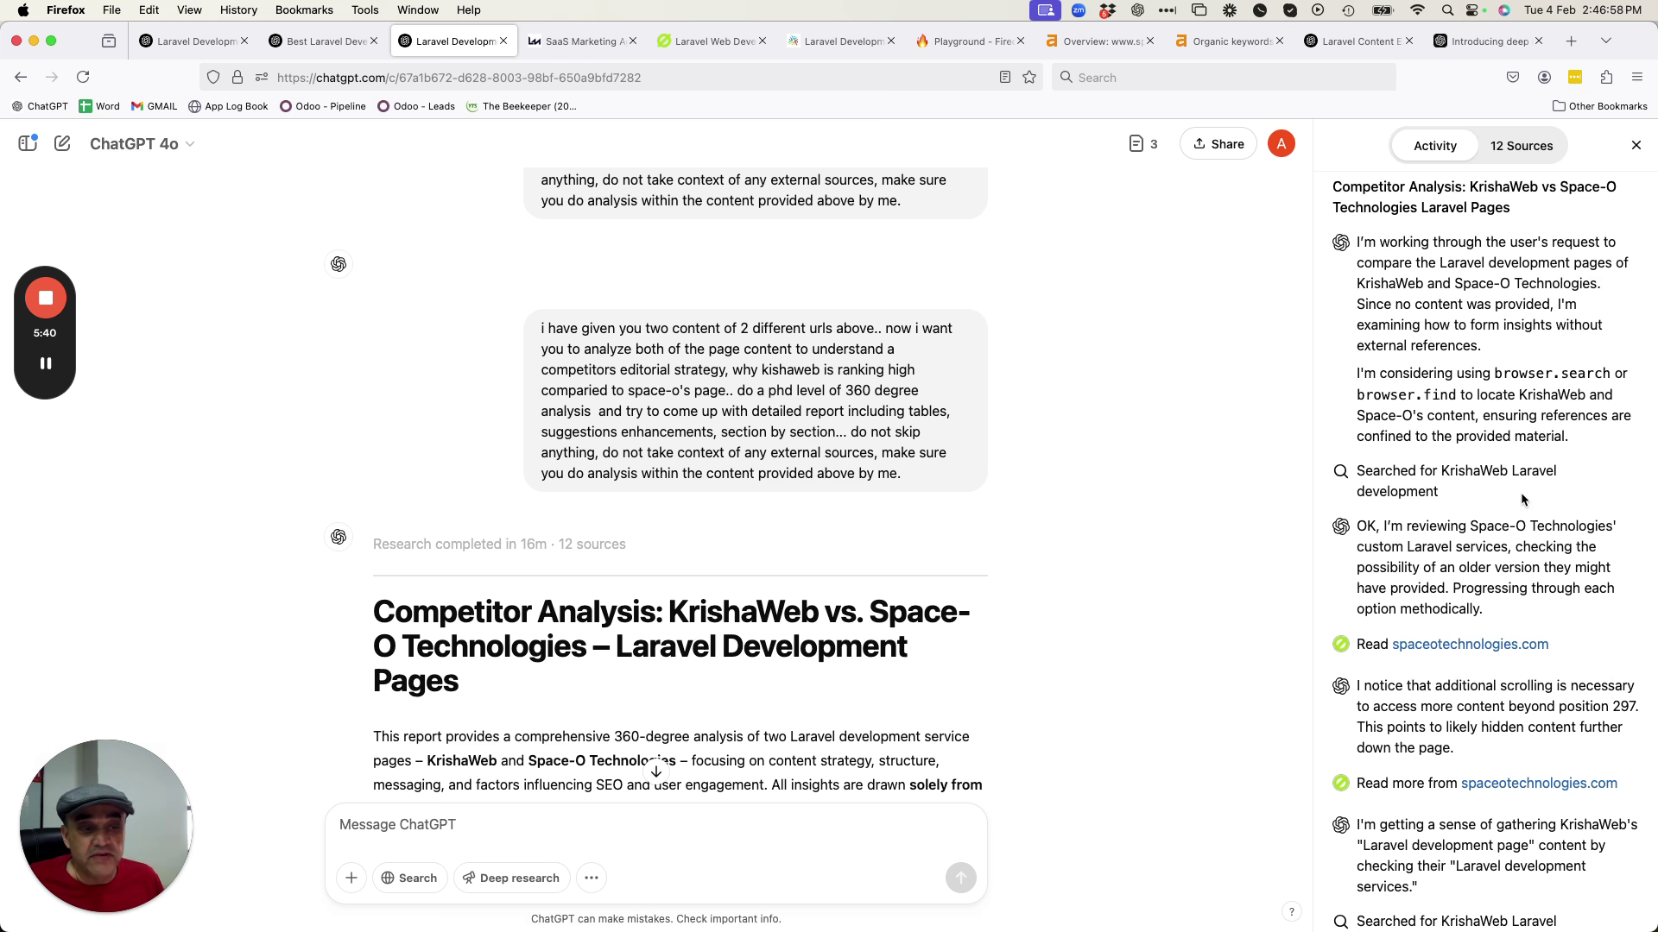
pyautogui.scroll(-15, 1521, 499)
pyautogui.scroll(14, 1522, 499)
pyautogui.scroll(3, 1521, 499)
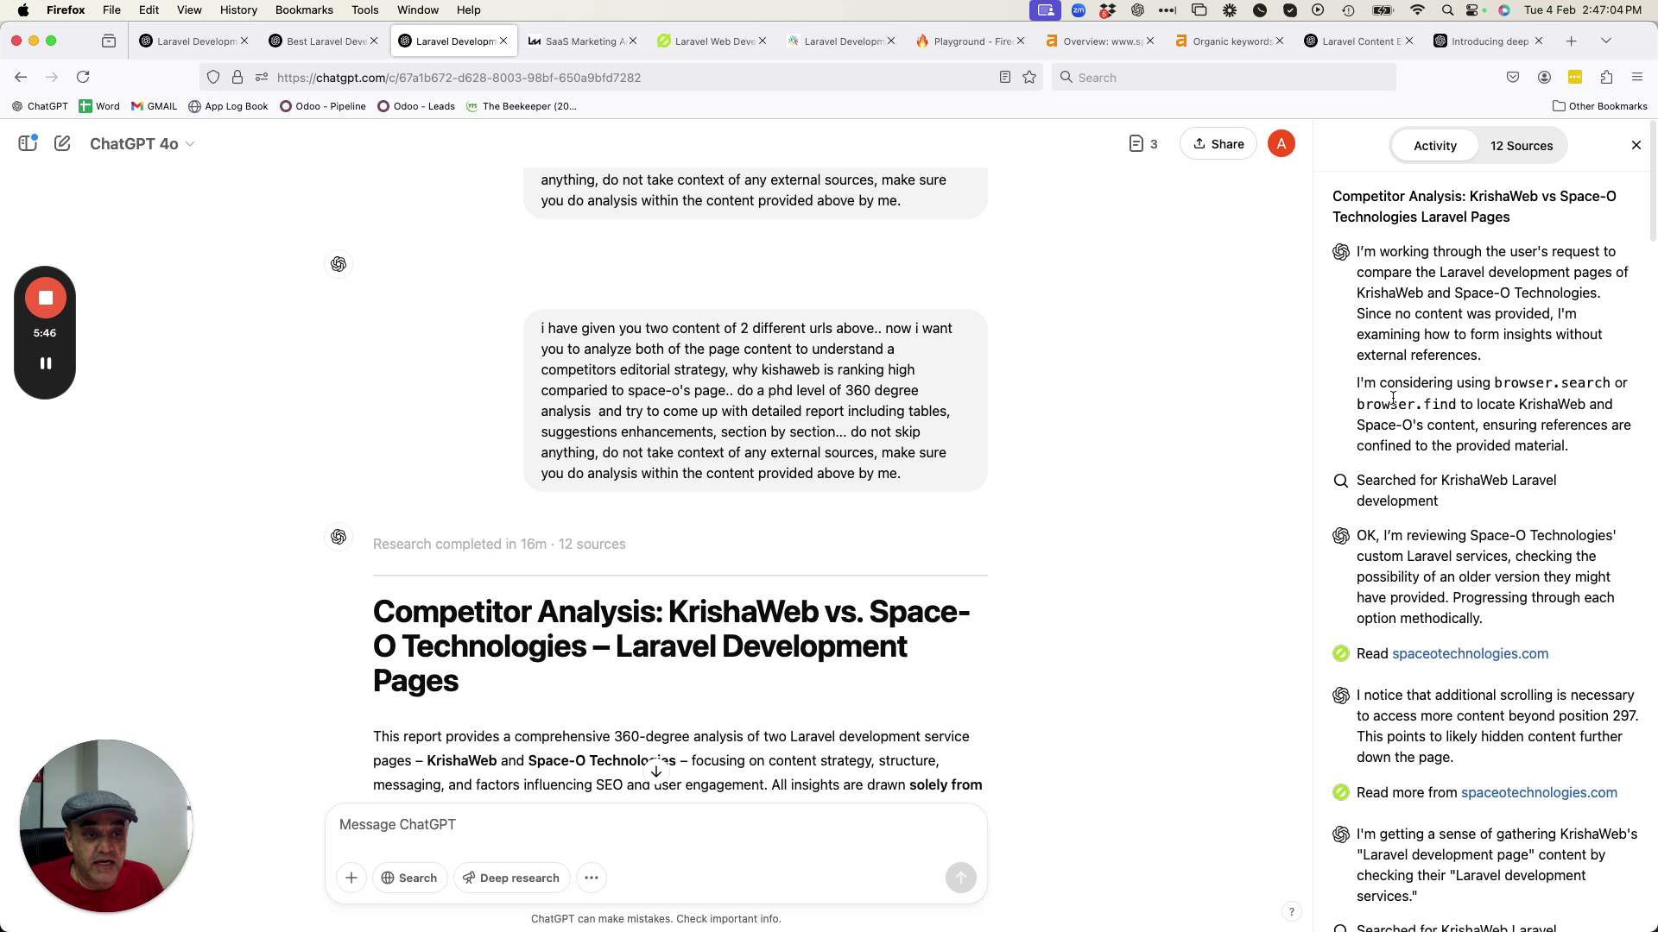
pyautogui.scroll(-2, 1493, 501)
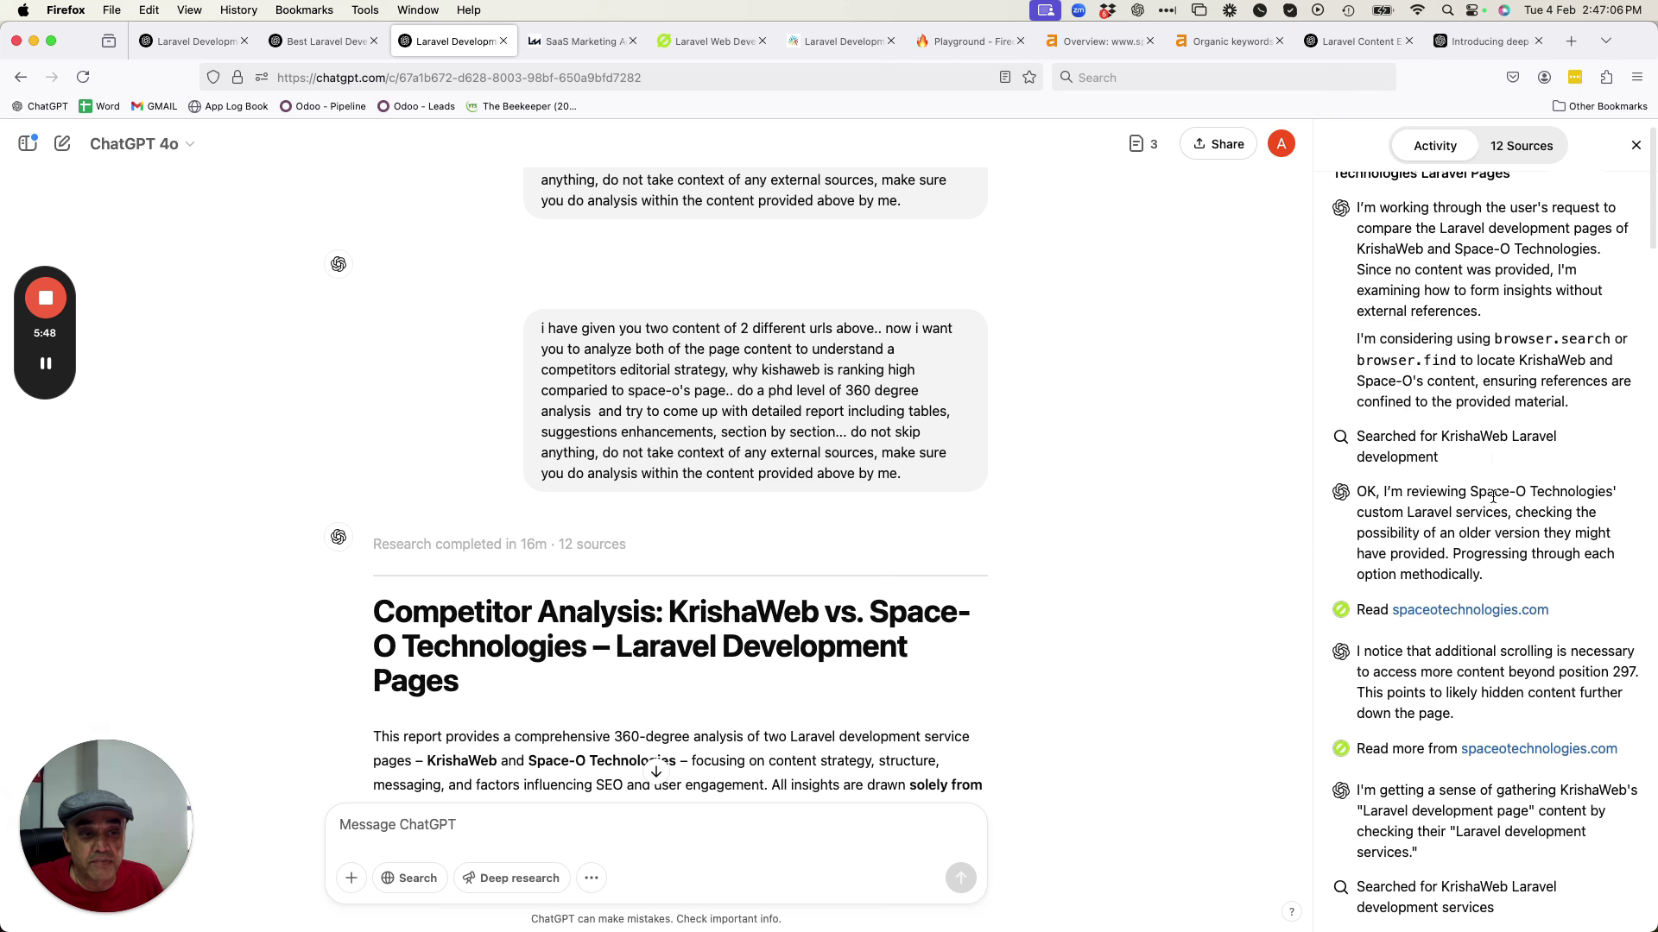
pyautogui.scroll(-3, 1456, 531)
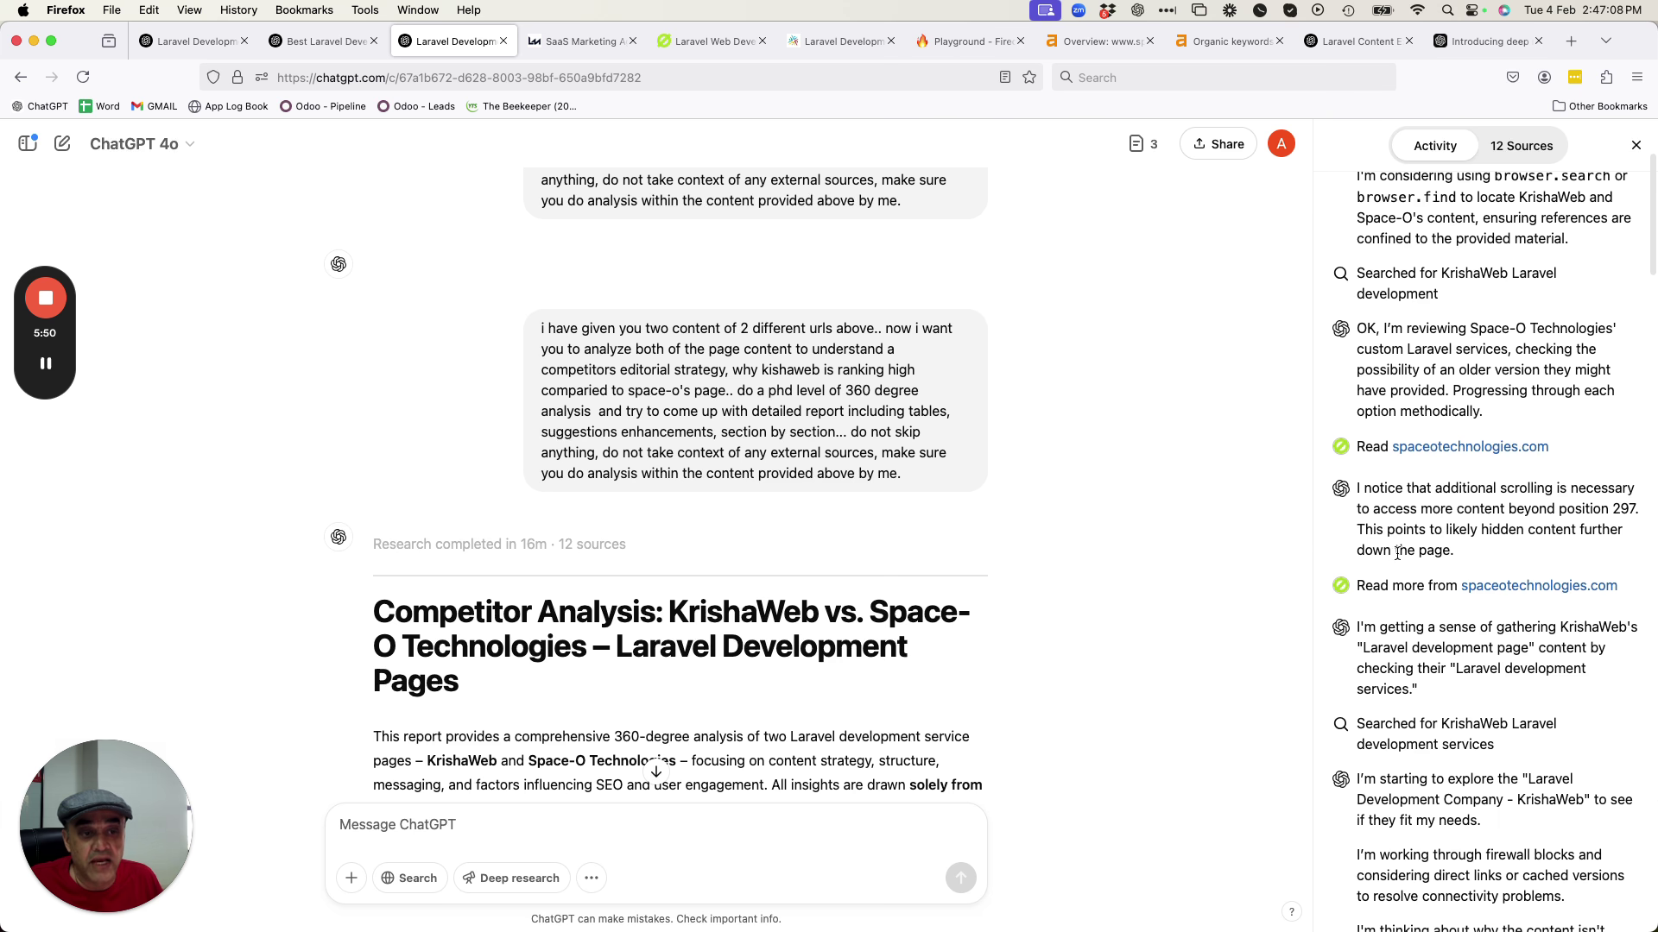
pyautogui.scroll(-5, 1403, 563)
pyautogui.scroll(-20, 1407, 585)
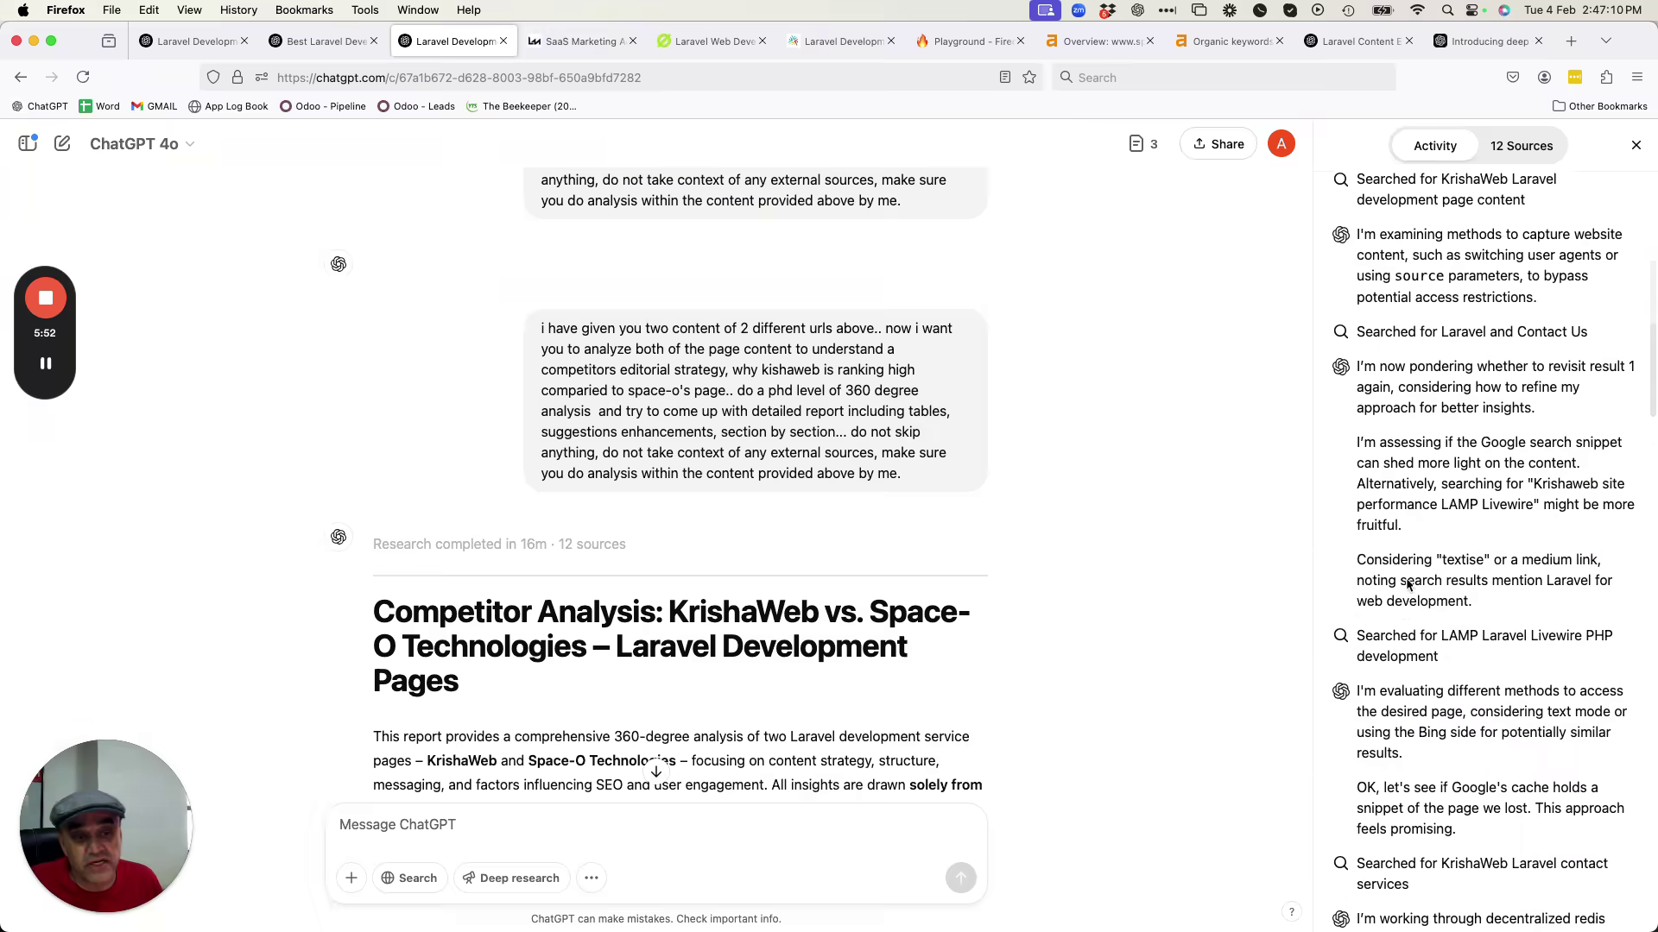
pyautogui.scroll(-20, 1407, 585)
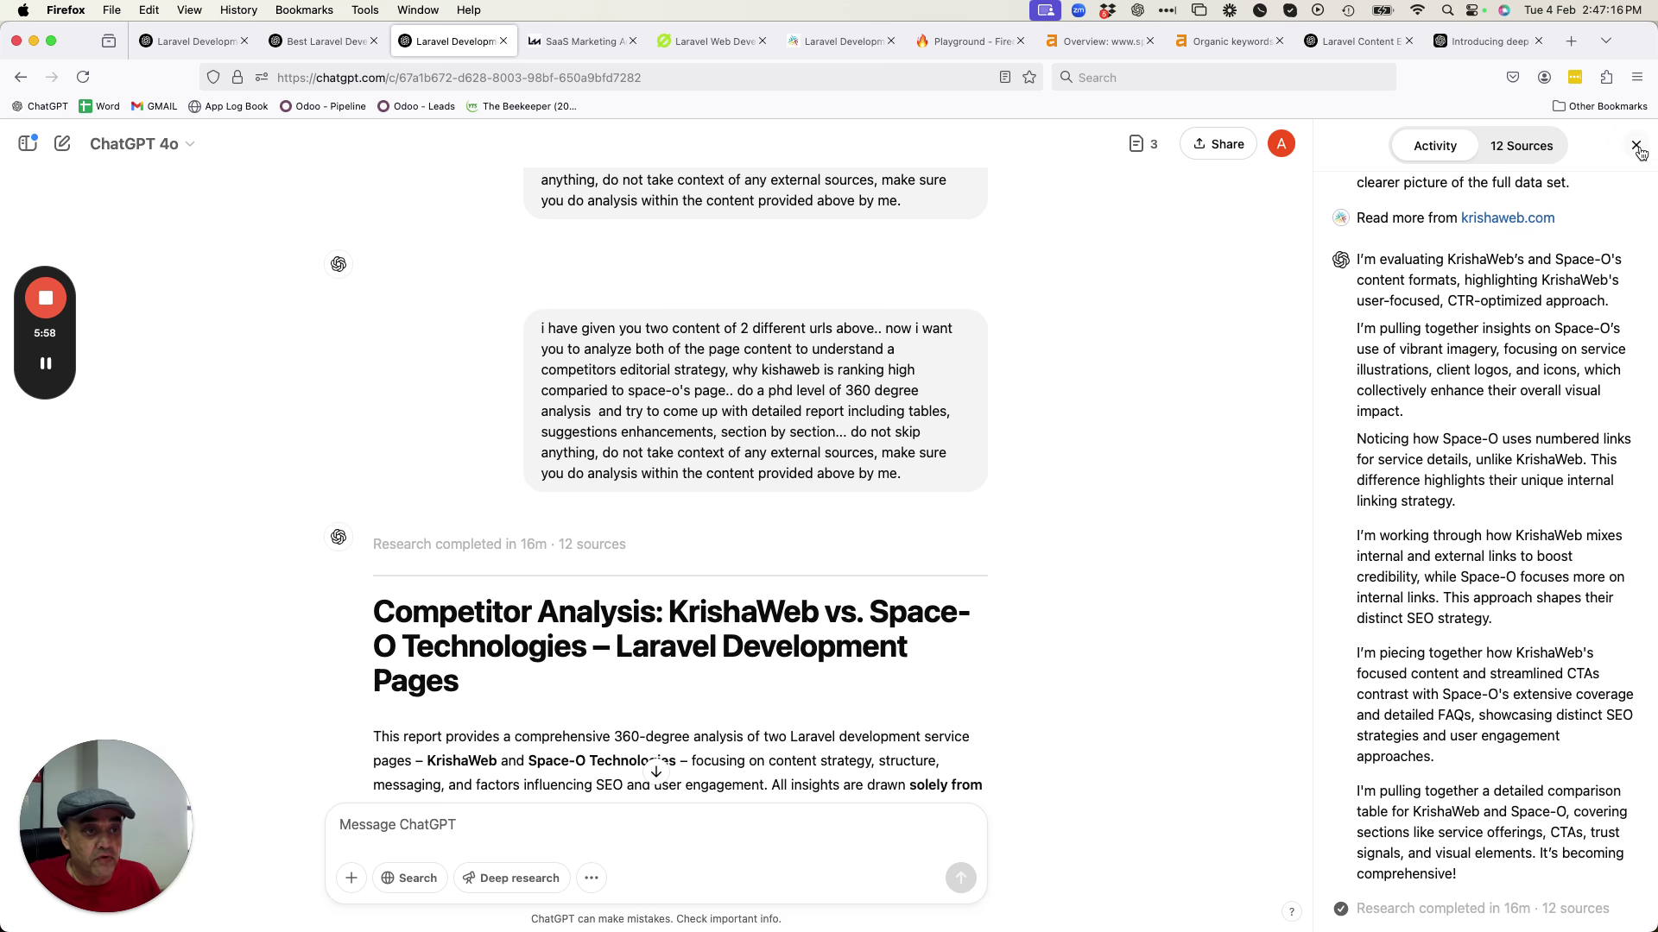
# Look through the research's full list of cited sources, then close the research details.
pyautogui.click(1519, 146)
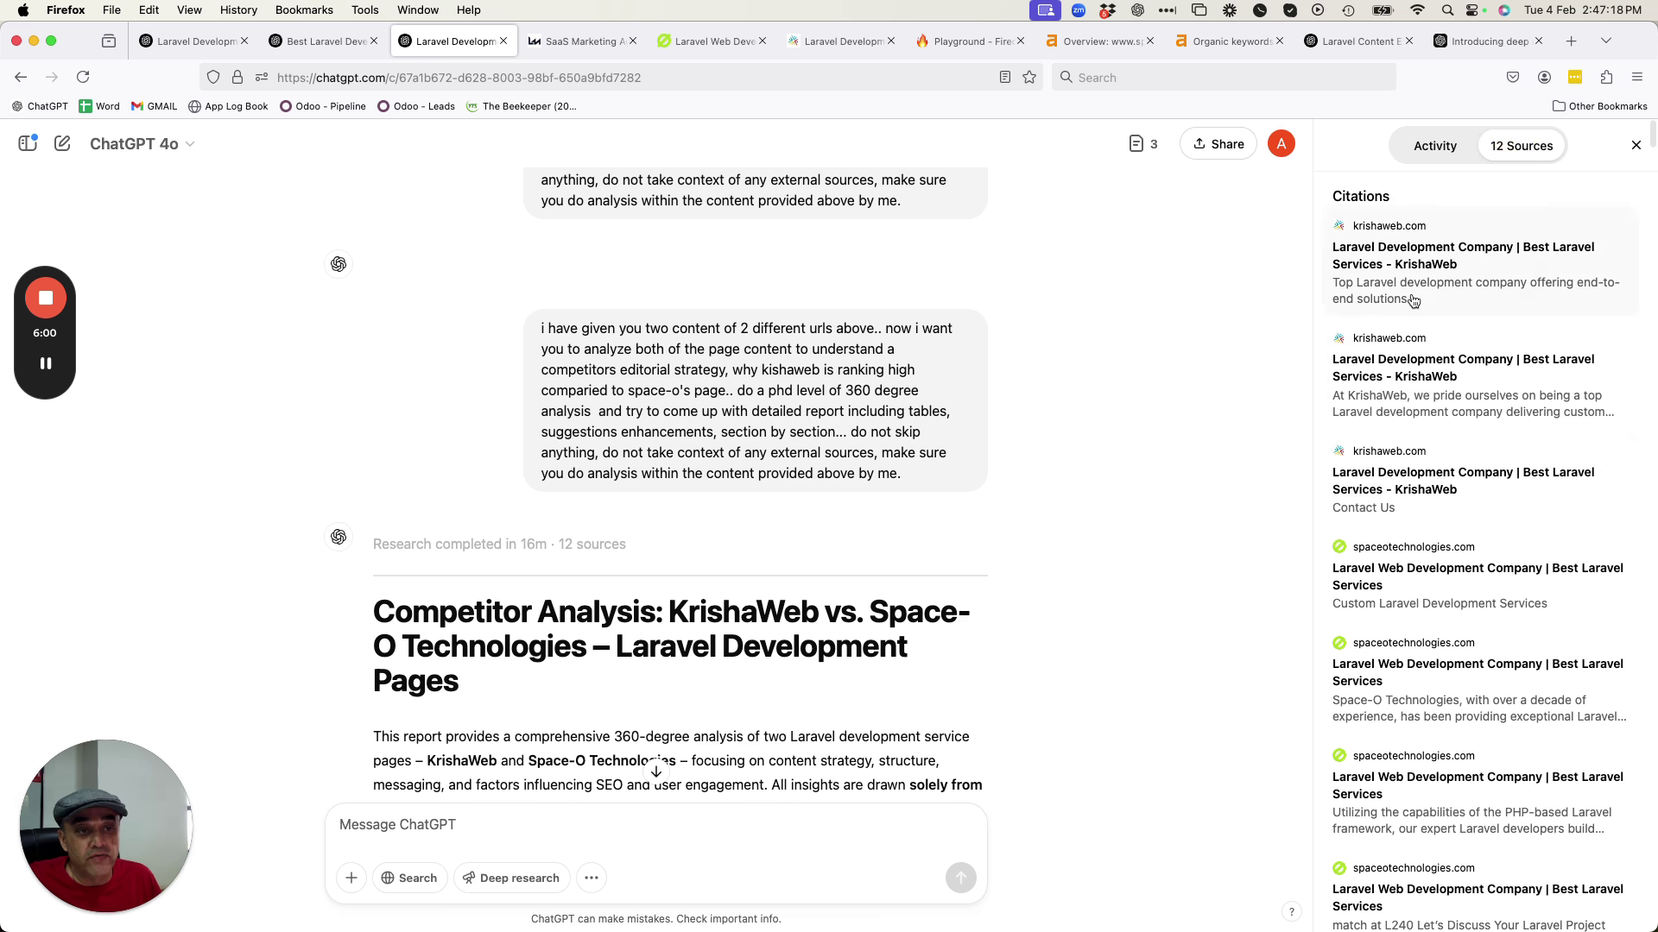
pyautogui.scroll(-10, 1471, 399)
pyautogui.scroll(-15, 1470, 398)
pyautogui.scroll(-15, 1471, 398)
pyautogui.scroll(-15, 1470, 398)
pyautogui.scroll(-15, 1471, 398)
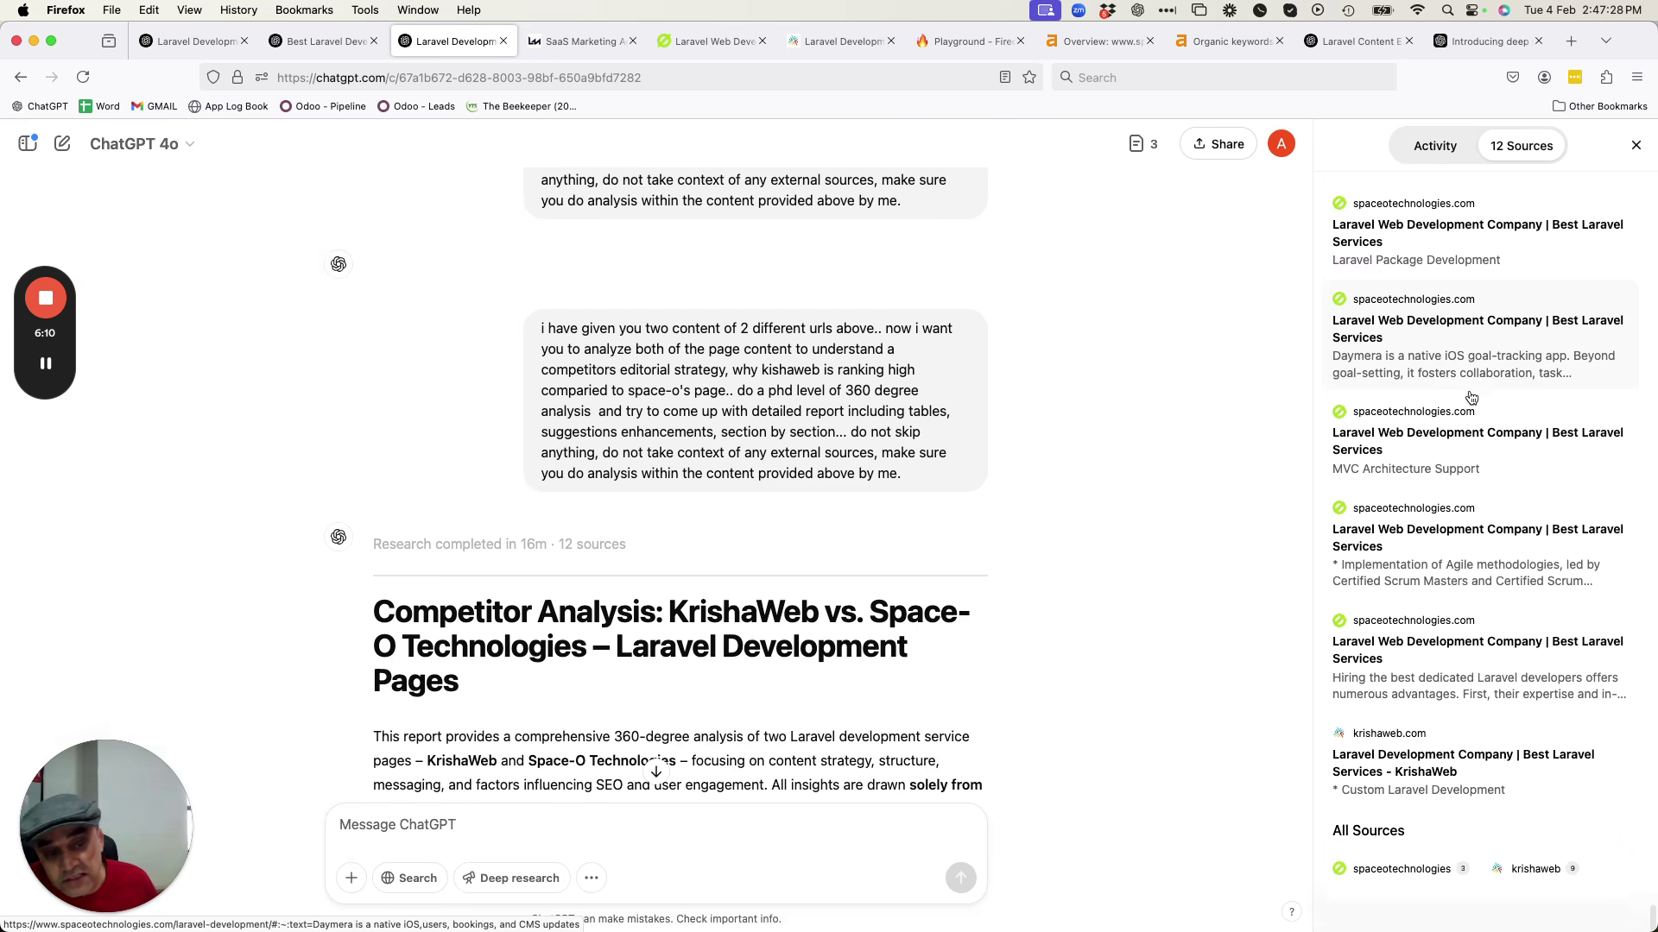
pyautogui.click(1635, 145)
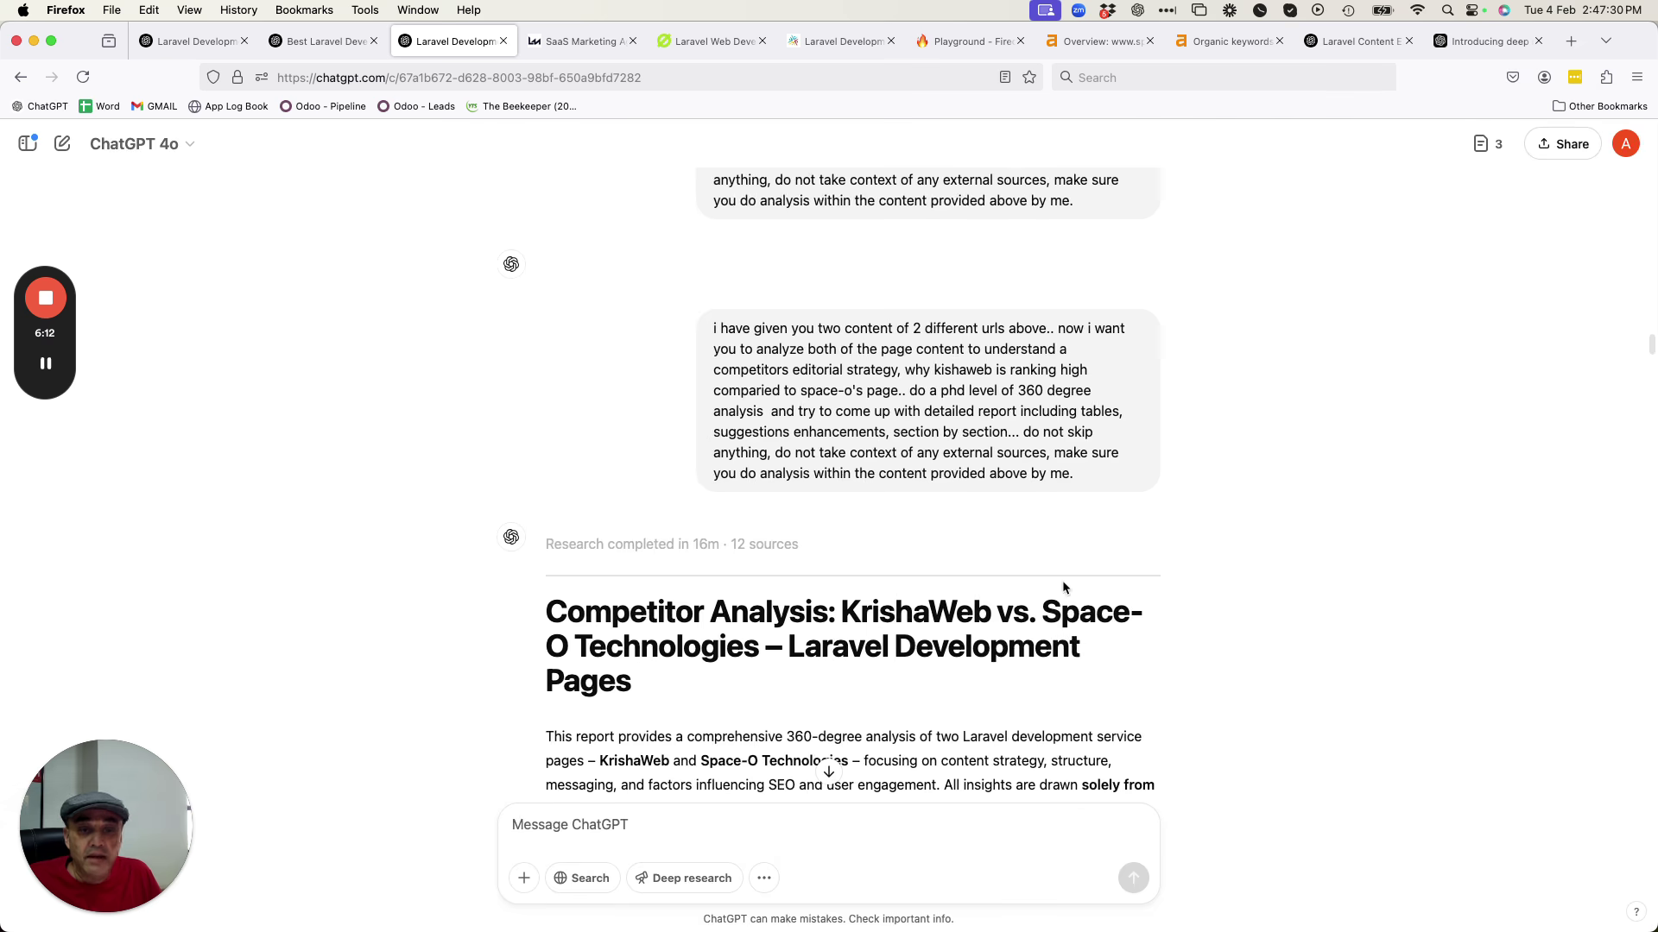
# Read the competitor analysis report's title and introduction, continuing into the Content Structure & Readability section.
pyautogui.scroll(-3, 874, 566)
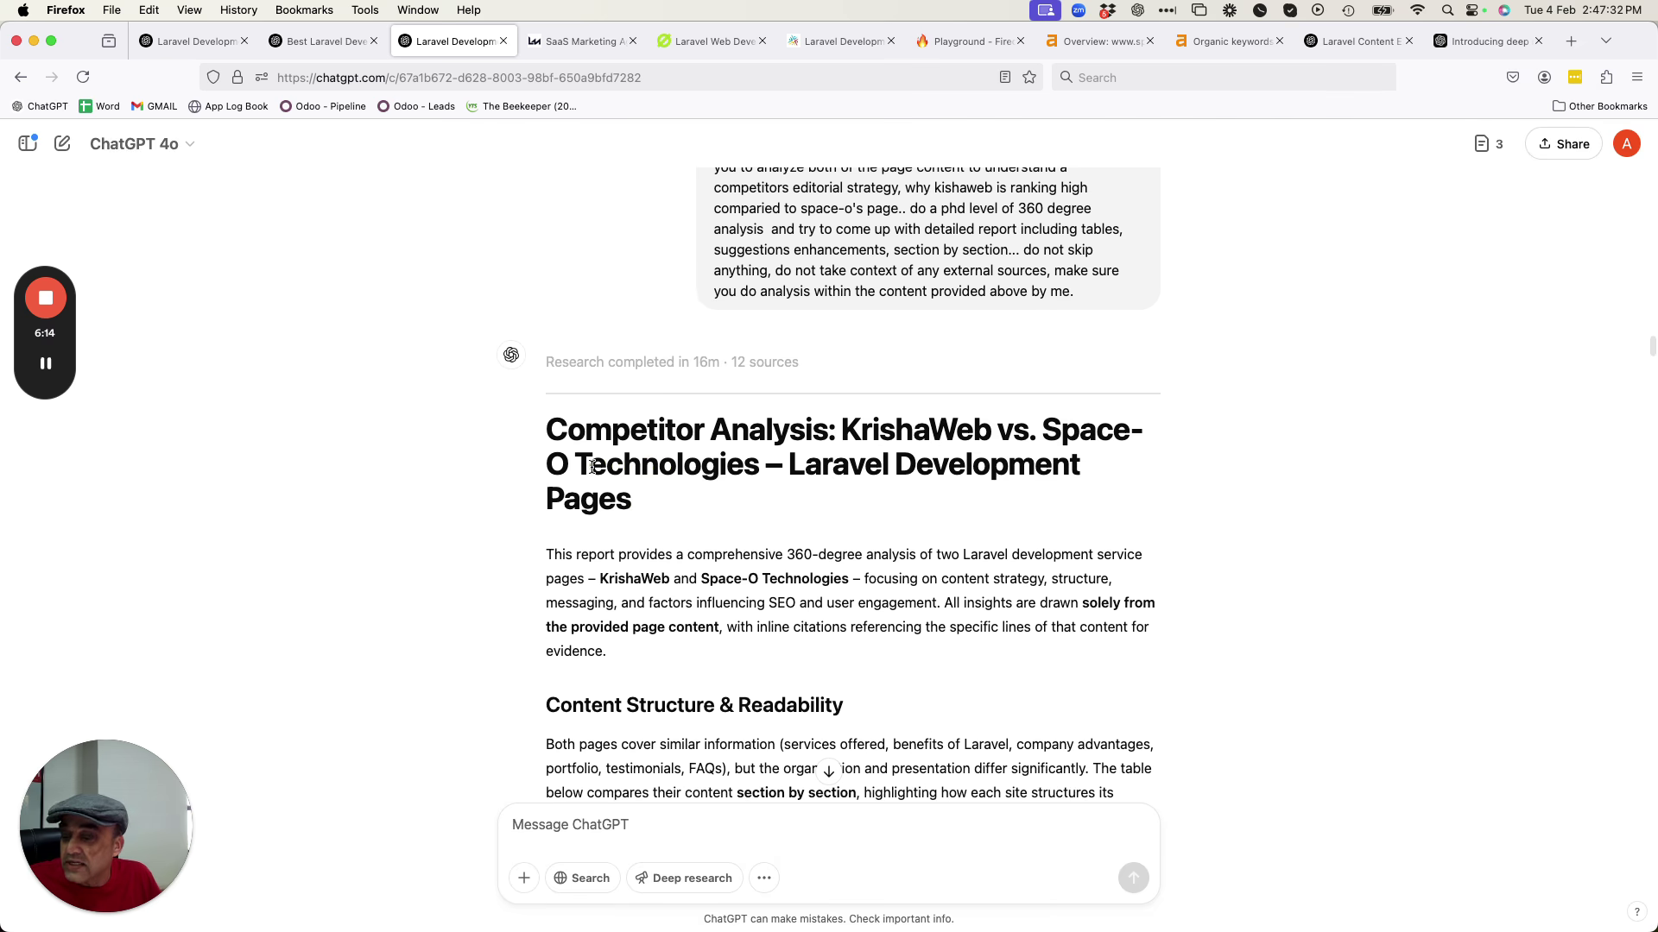
pyautogui.moveTo(548, 429); pyautogui.dragTo(659, 505)
pyautogui.click(684, 540)
pyautogui.scroll(-5, 530, 443)
pyautogui.moveTo(555, 382); pyautogui.dragTo(839, 382)
pyautogui.scroll(-8, 800, 414)
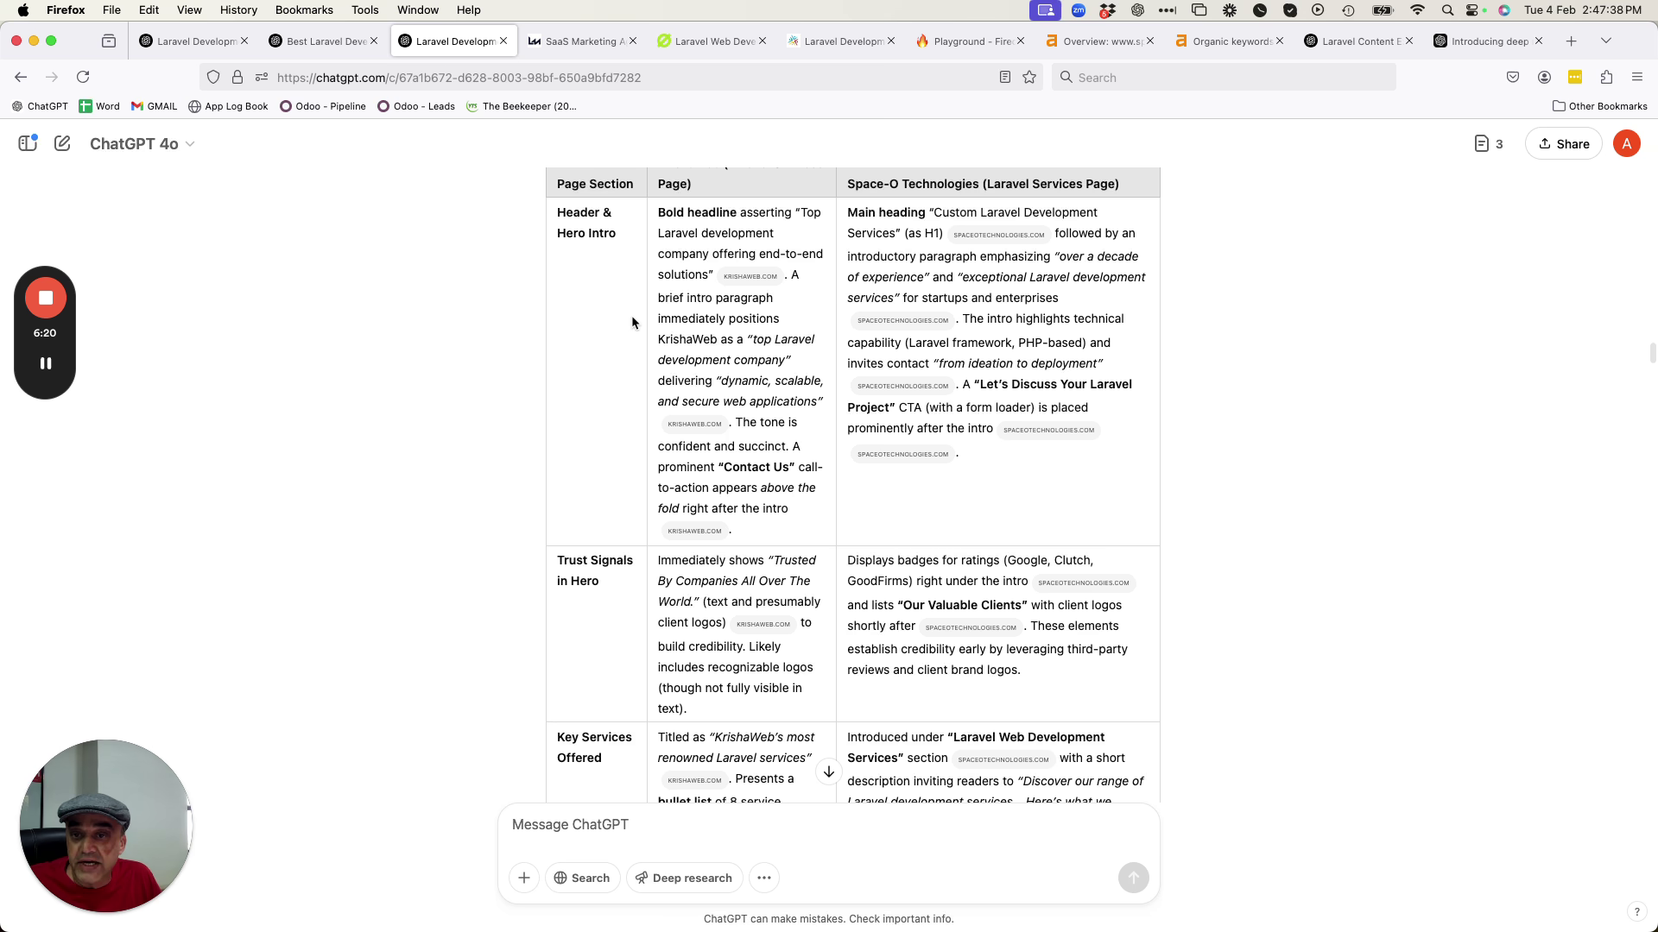
# Examine the comparison table's columns and Header & Hero Intro row, checking back against the original prompt.
pyautogui.scroll(1, 632, 323)
pyautogui.moveTo(566, 228); pyautogui.dragTo(607, 428)
pyautogui.click(584, 280)
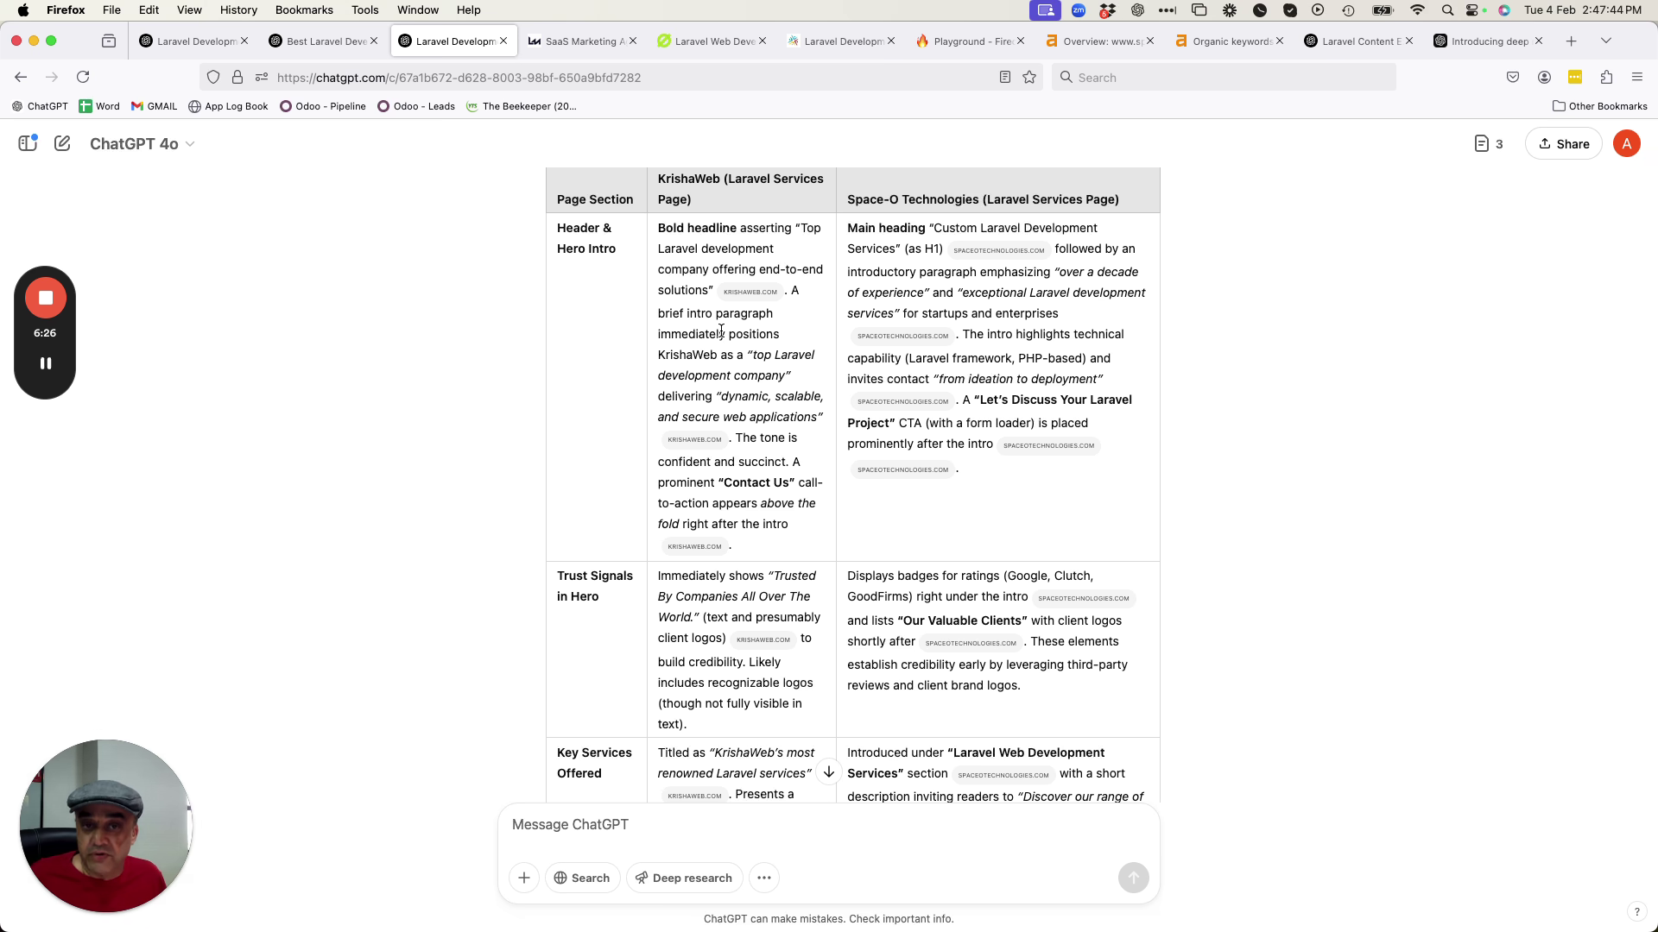
pyautogui.moveTo(1140, 200); pyautogui.dragTo(901, 192)
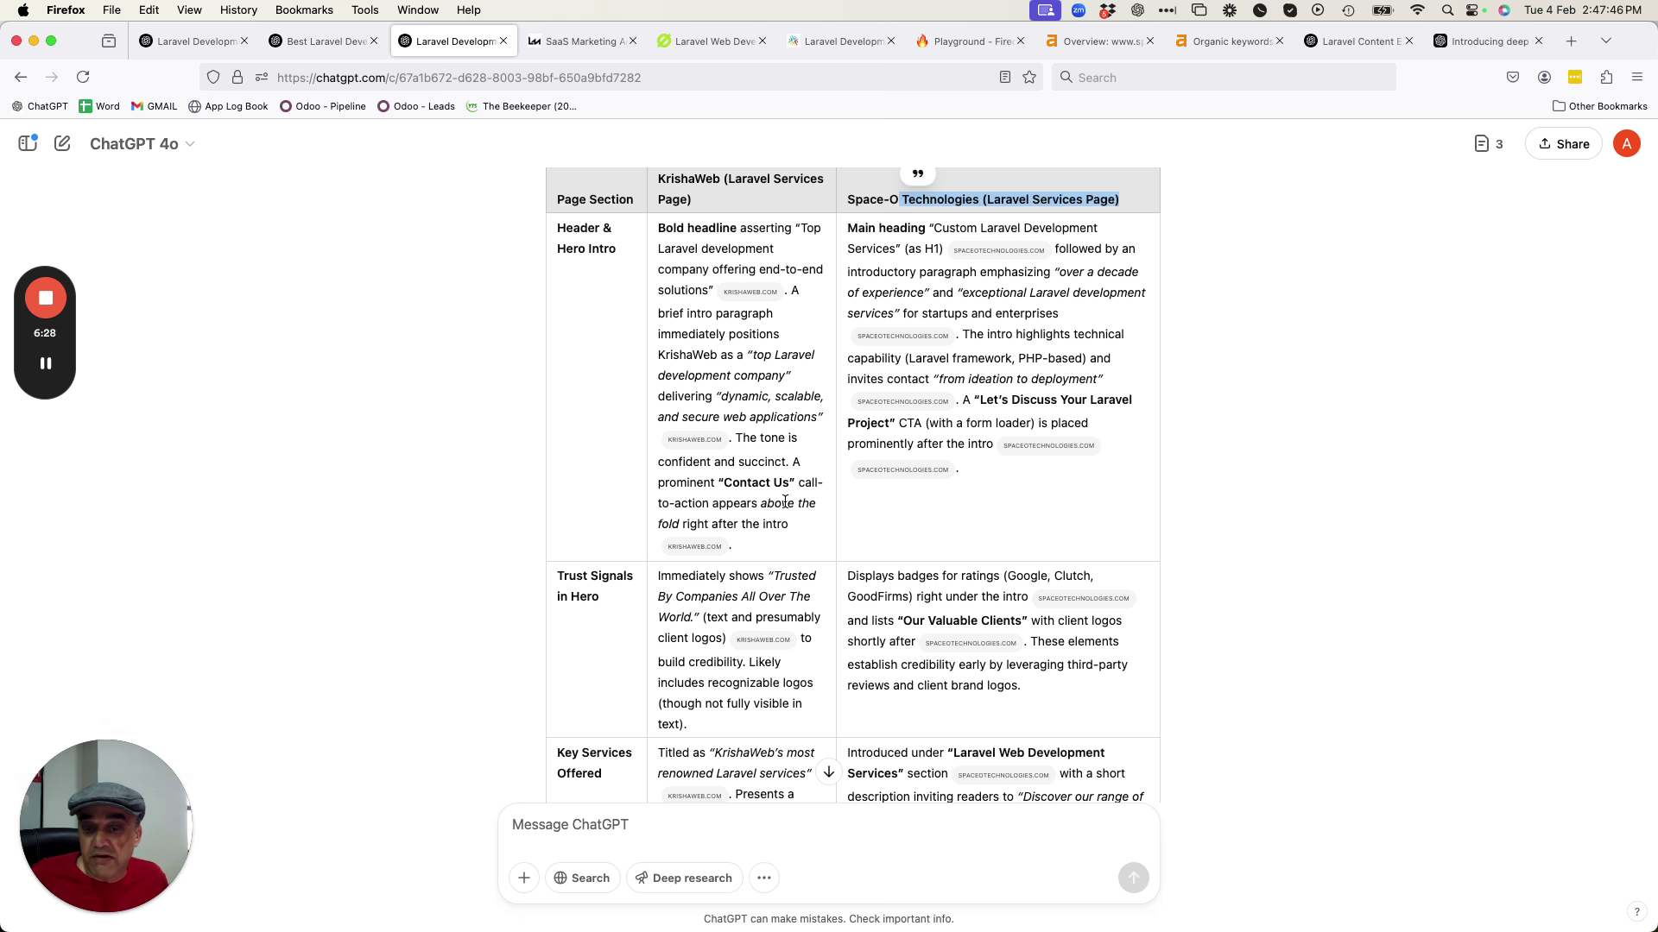
pyautogui.scroll(3, 689, 478)
pyautogui.scroll(10, 688, 477)
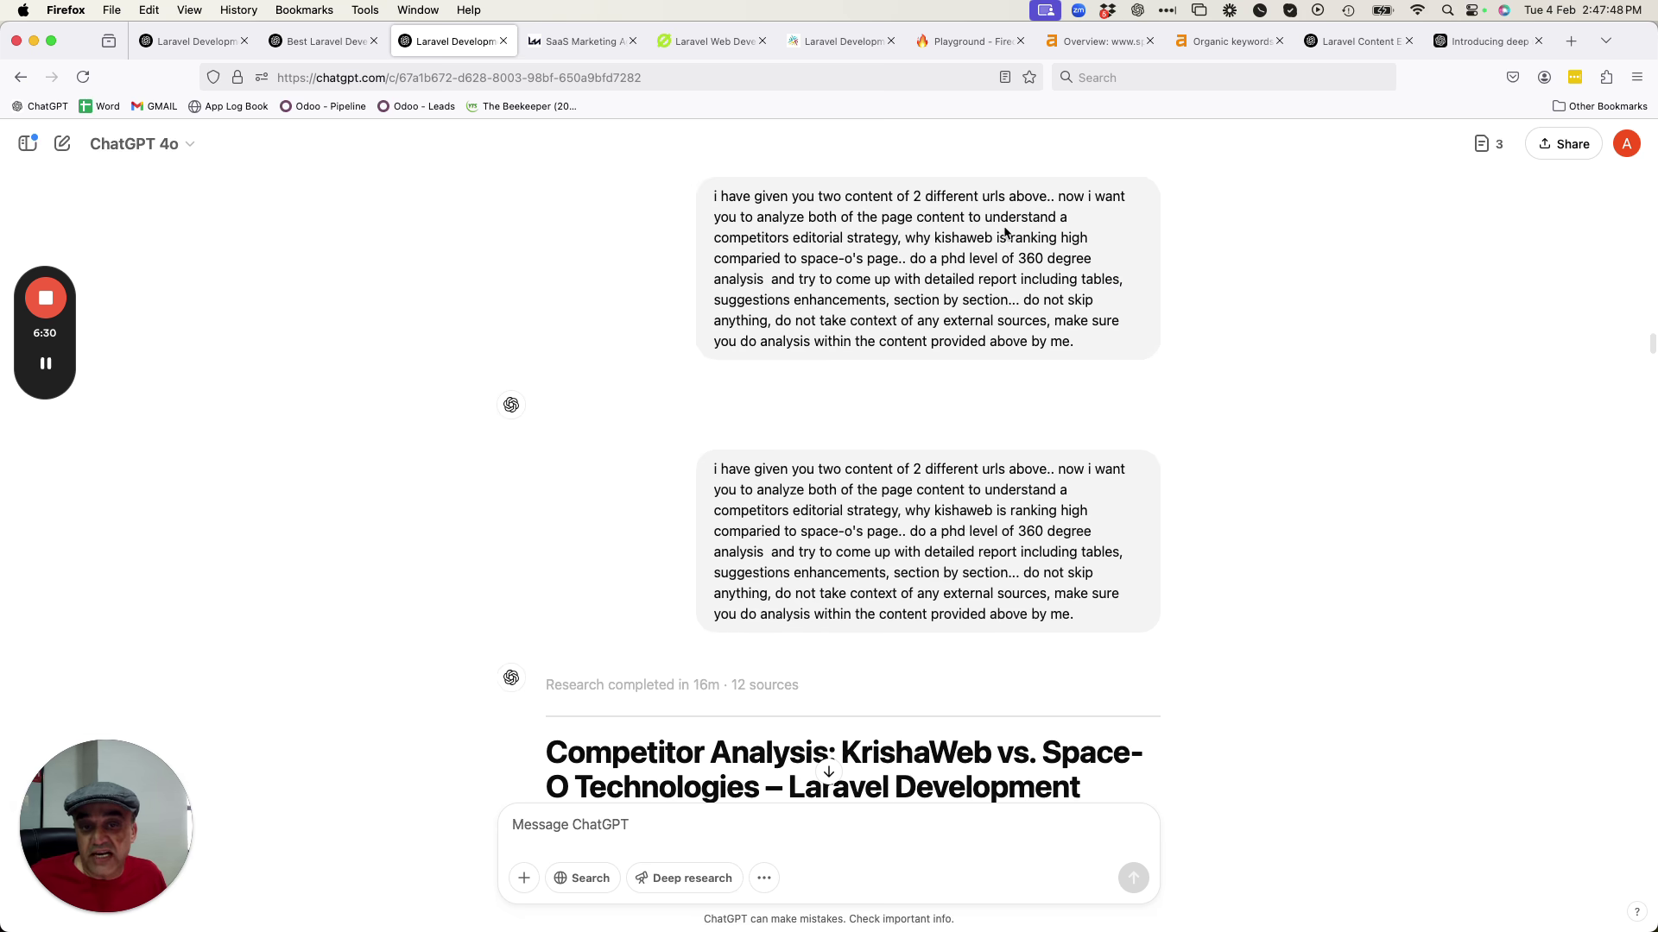
pyautogui.scroll(-10, 857, 608)
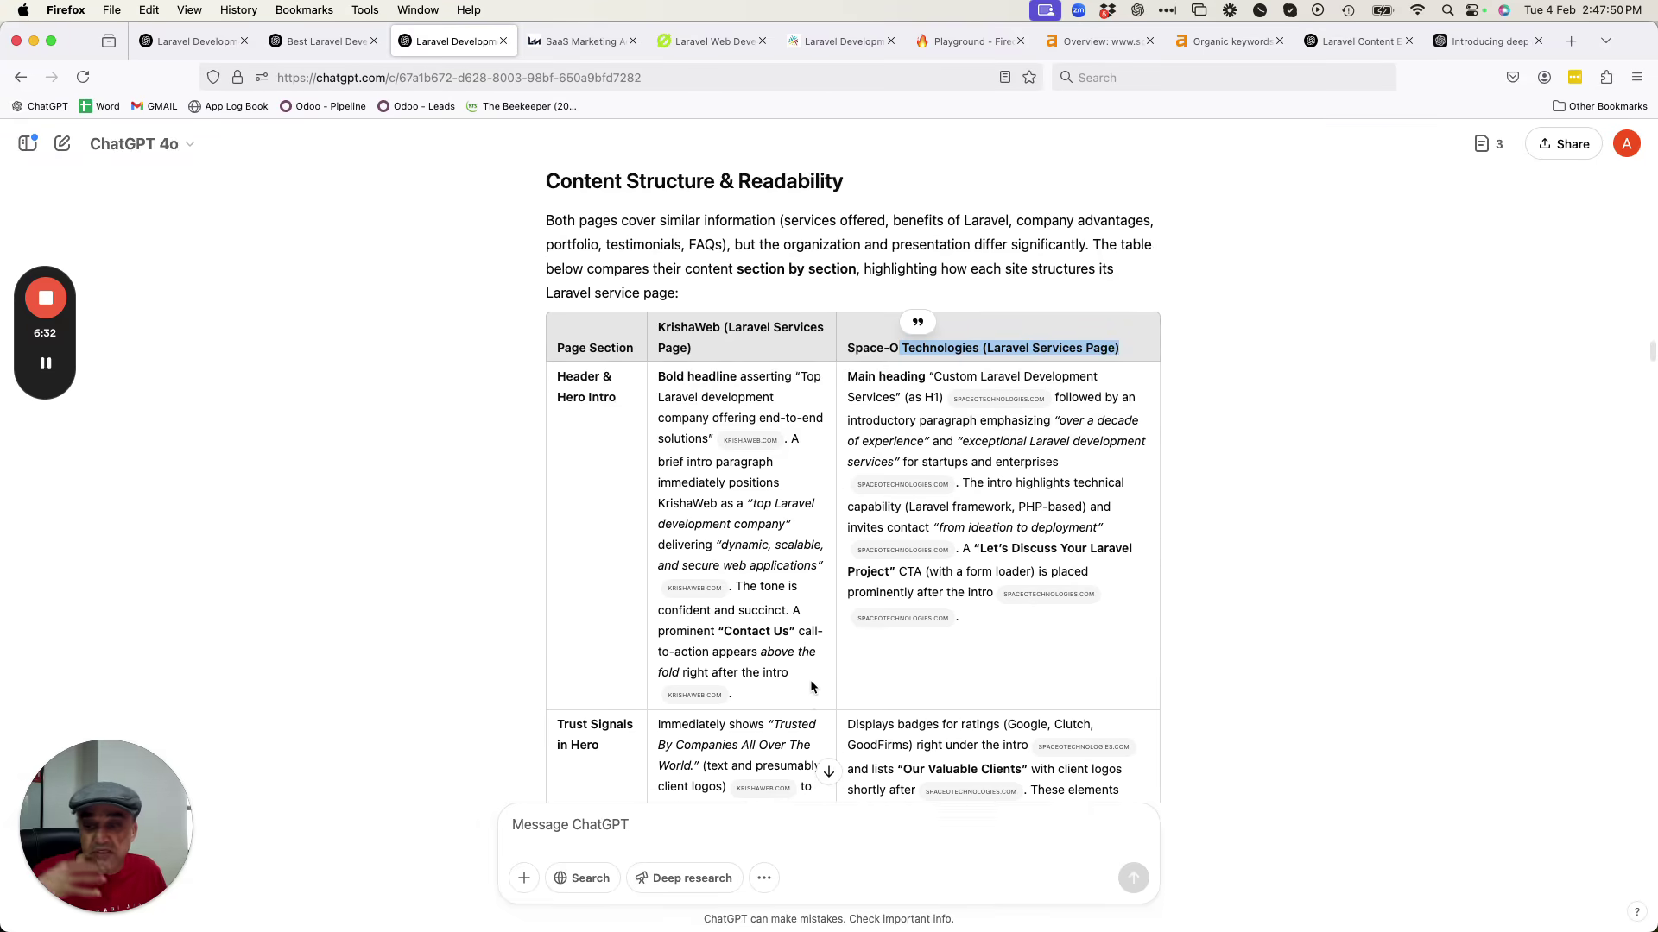
pyautogui.scroll(-3, 810, 681)
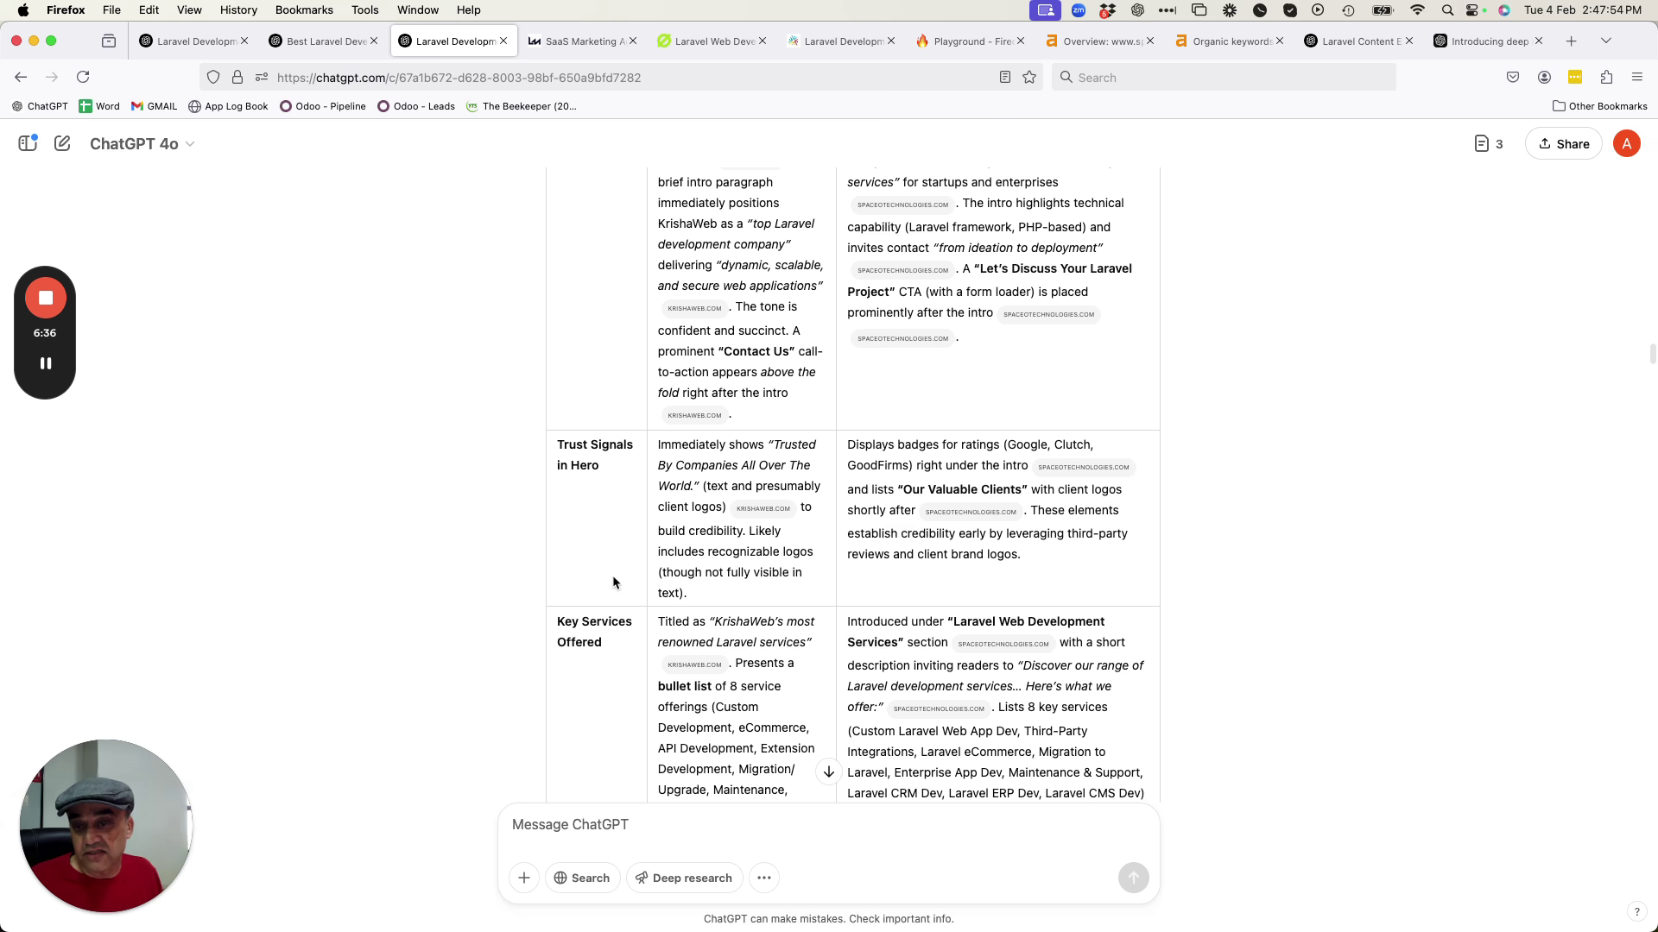
# Read the comparison table's rows from Trust Signals in Hero through Benefits of Laravel, highlighting row labels along the way.
pyautogui.click(574, 462)
pyautogui.tripleClick(573, 462)
pyautogui.scroll(-3, 661, 530)
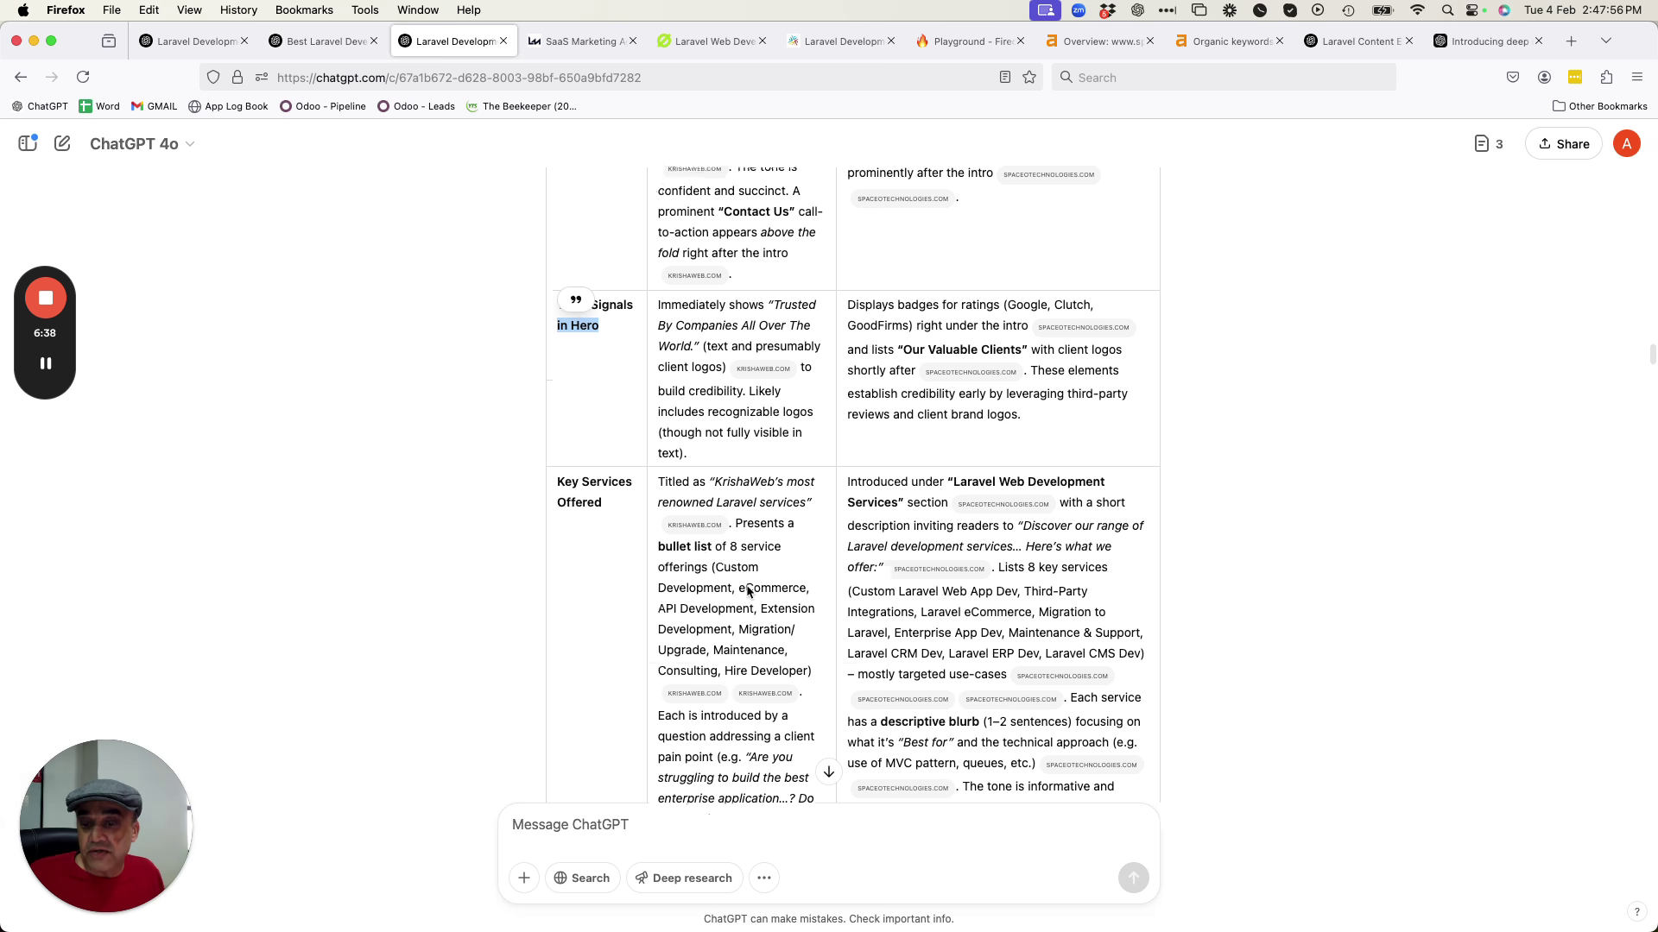
pyautogui.scroll(-8, 660, 529)
pyautogui.scroll(1, 658, 518)
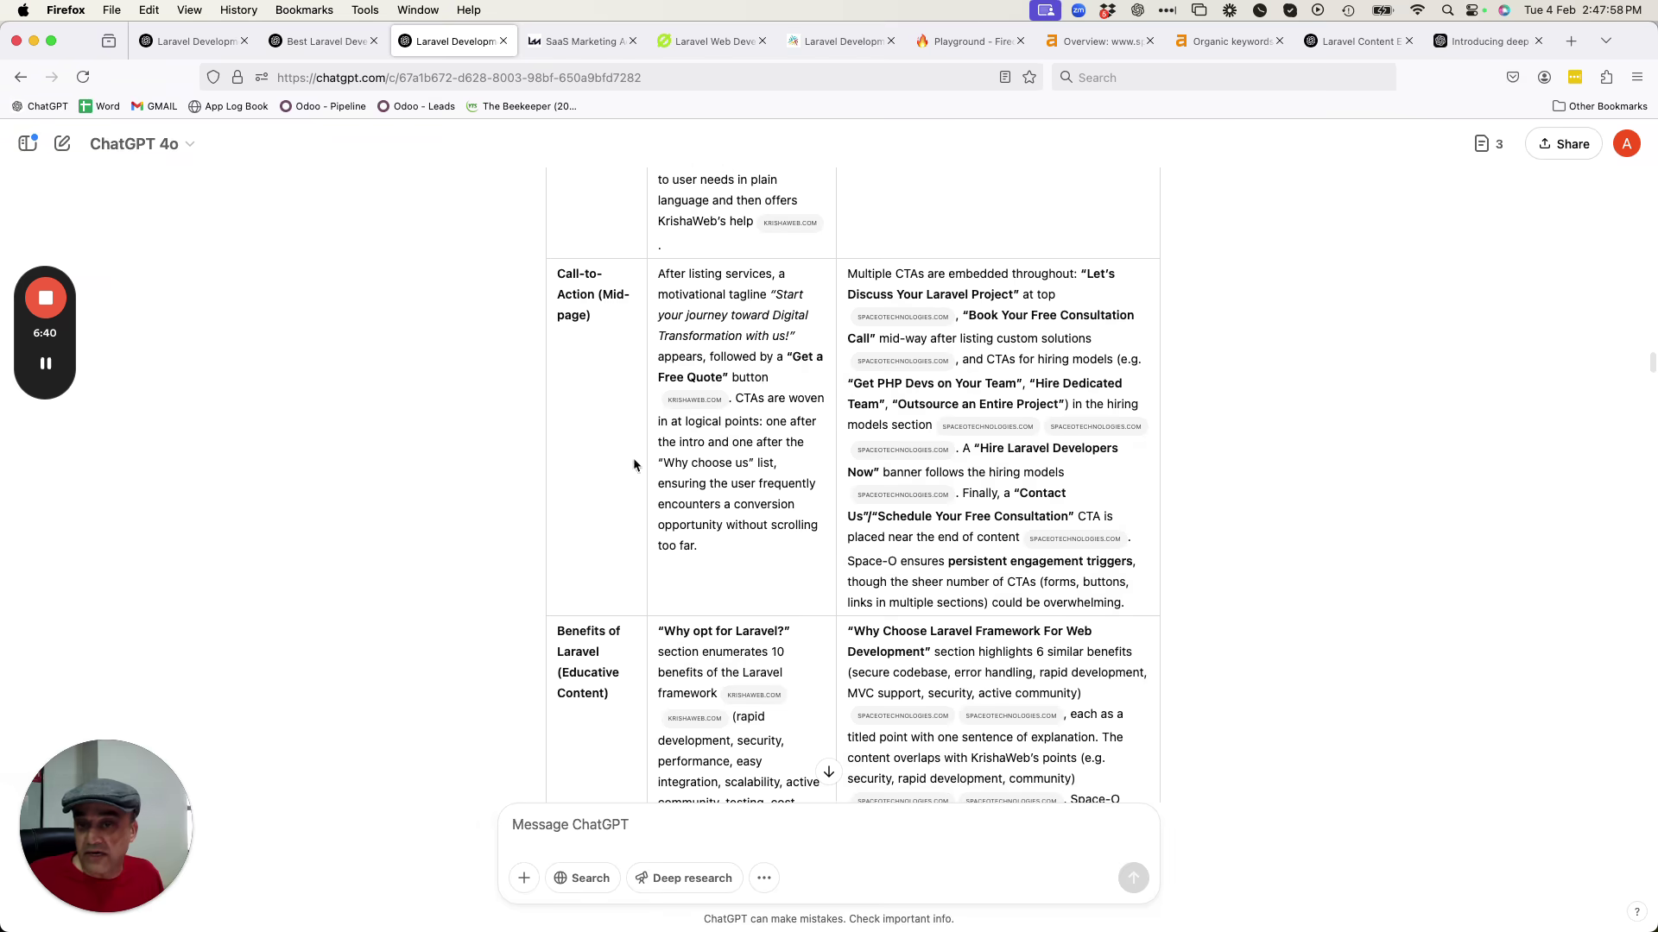
pyautogui.scroll(-4, 595, 394)
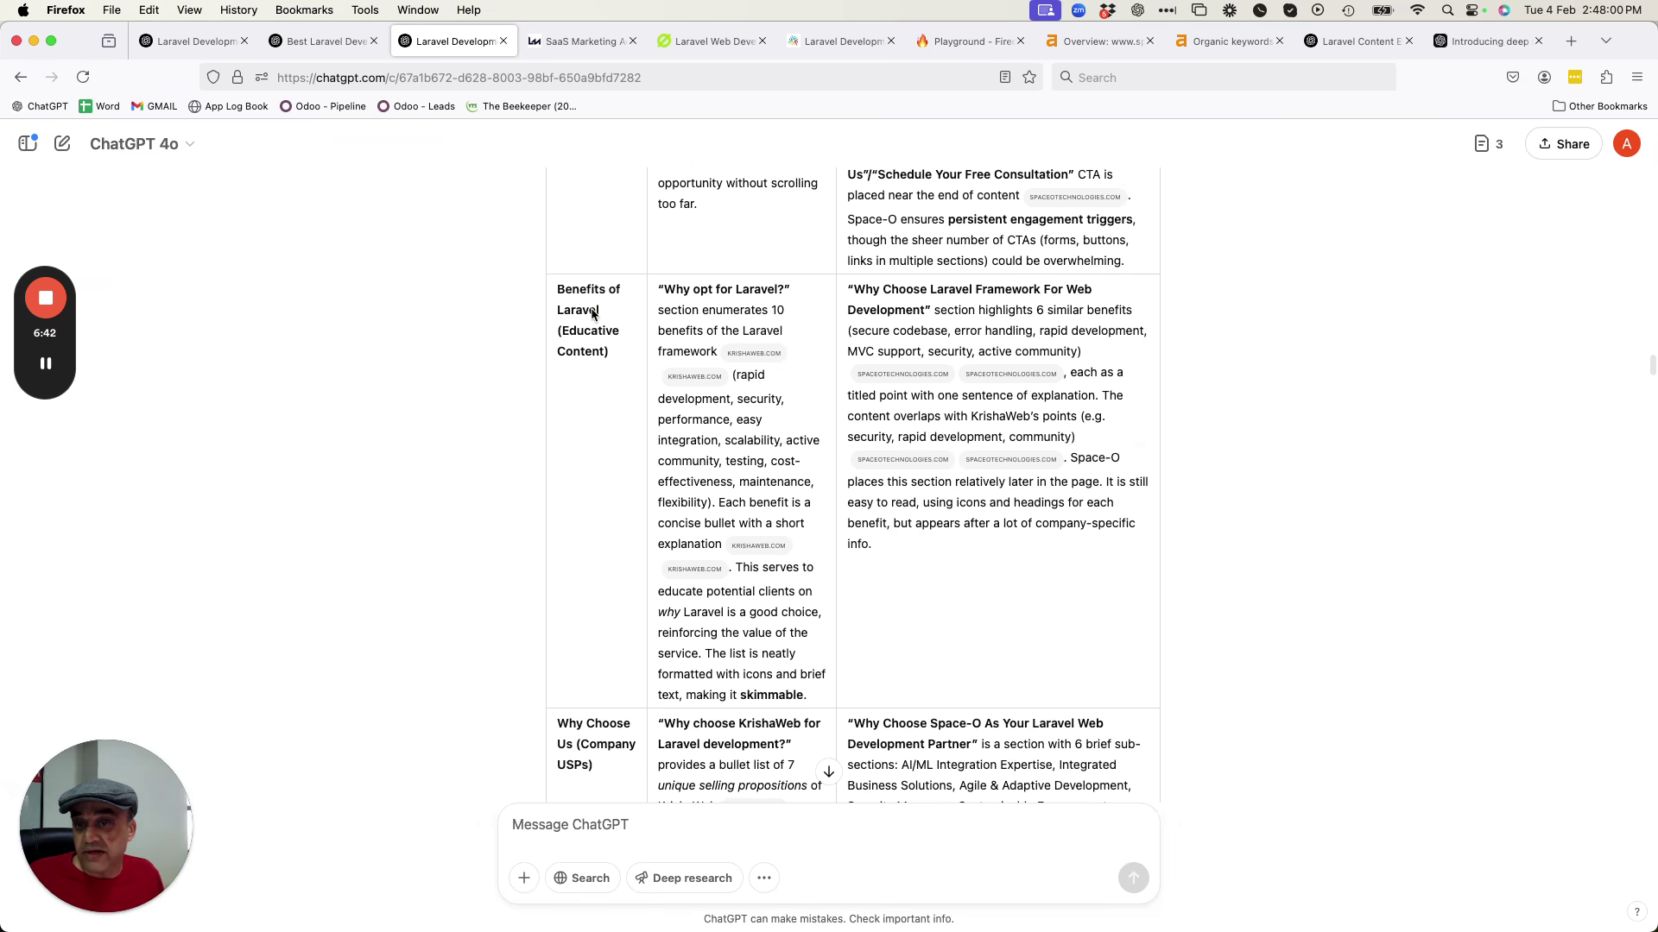
pyautogui.doubleClick(581, 310)
pyautogui.scroll(-3, 615, 402)
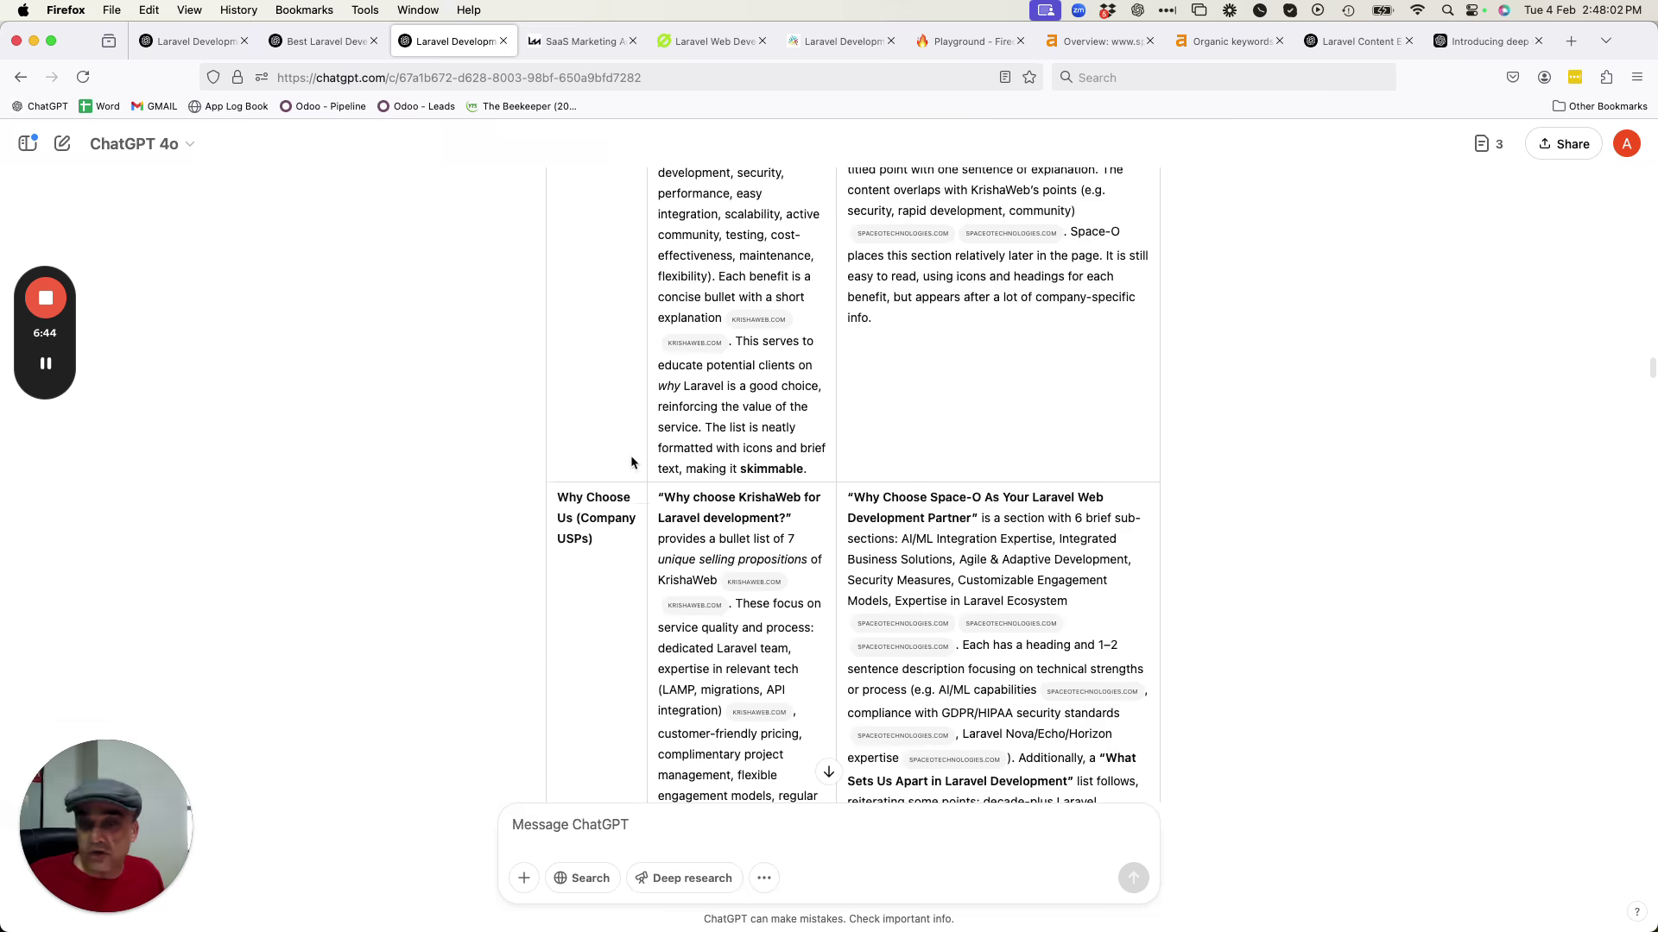
# Examine the table's remaining rows, from Why Choose Us through Process & Methodology, Technical Stack and Client Testimonials to FAQ Section.
pyautogui.scroll(-8, 603, 570)
pyautogui.scroll(3, 600, 579)
pyautogui.scroll(3, 977, 420)
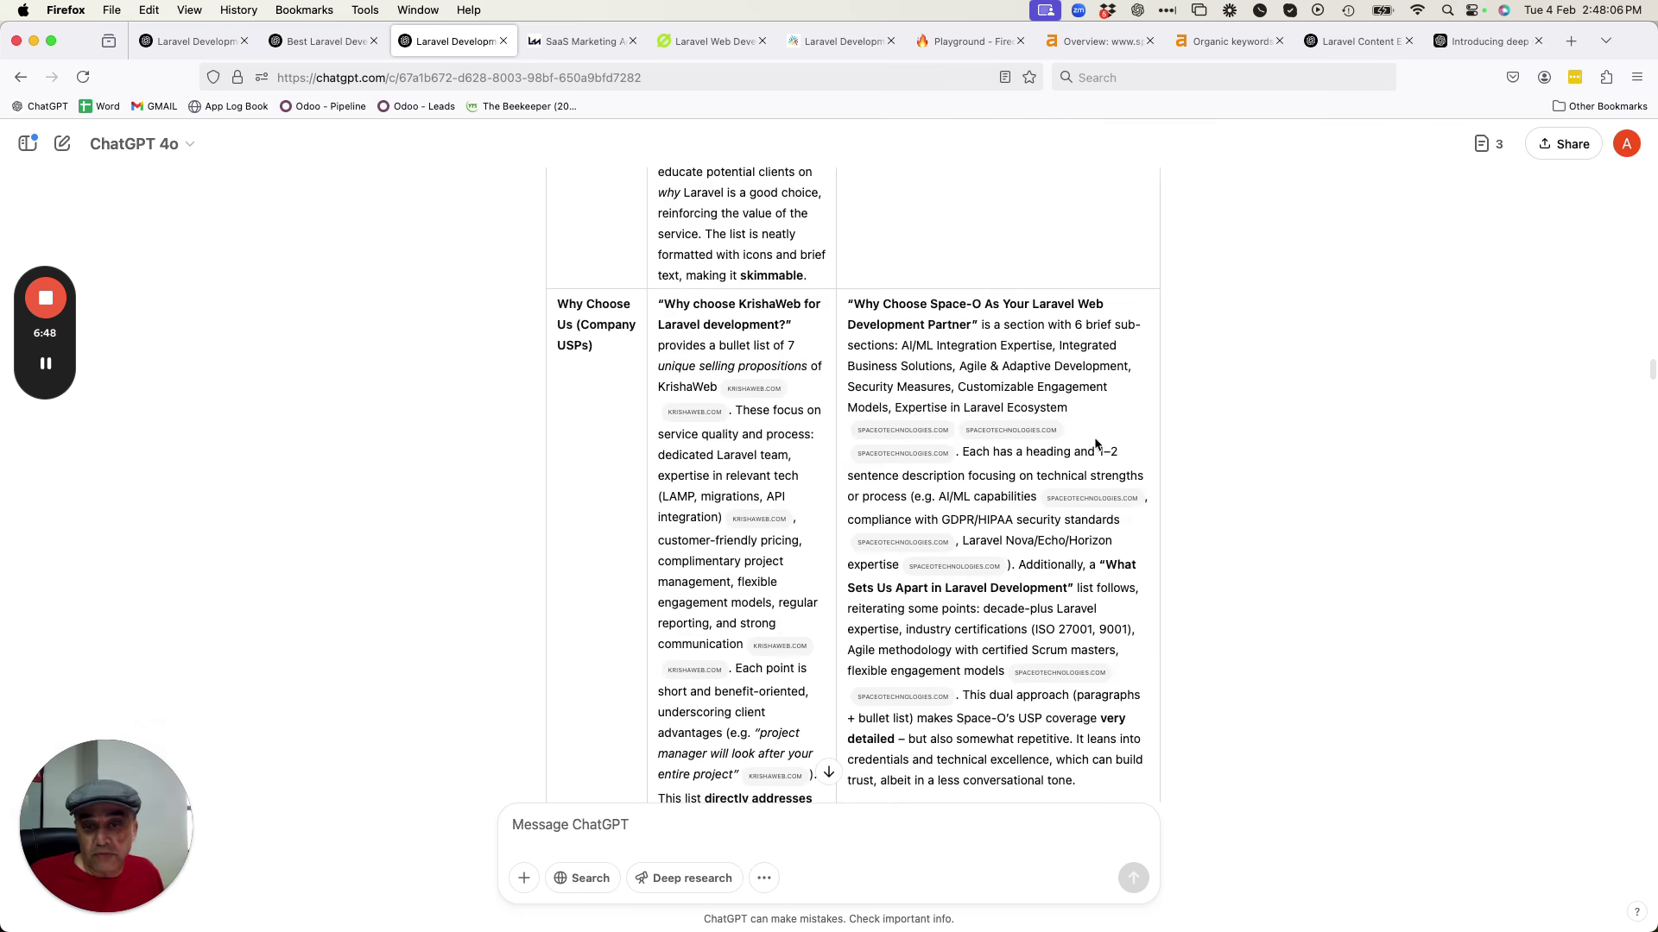
pyautogui.scroll(-7, 945, 449)
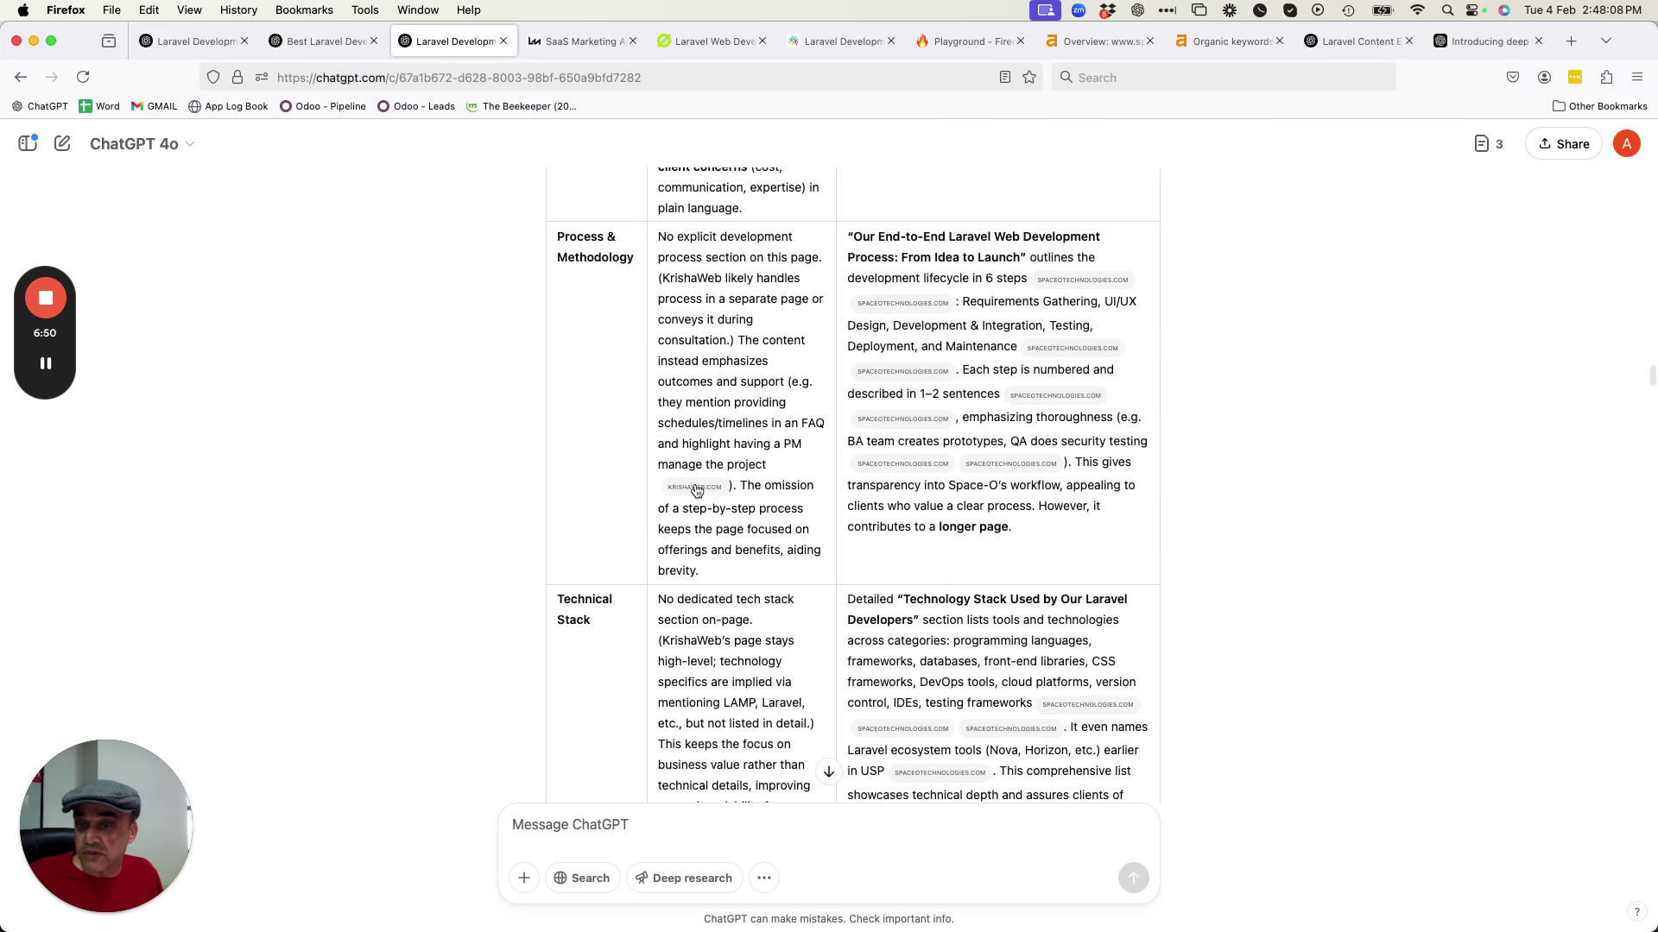
pyautogui.scroll(-2, 659, 429)
pyautogui.scroll(-5, 665, 582)
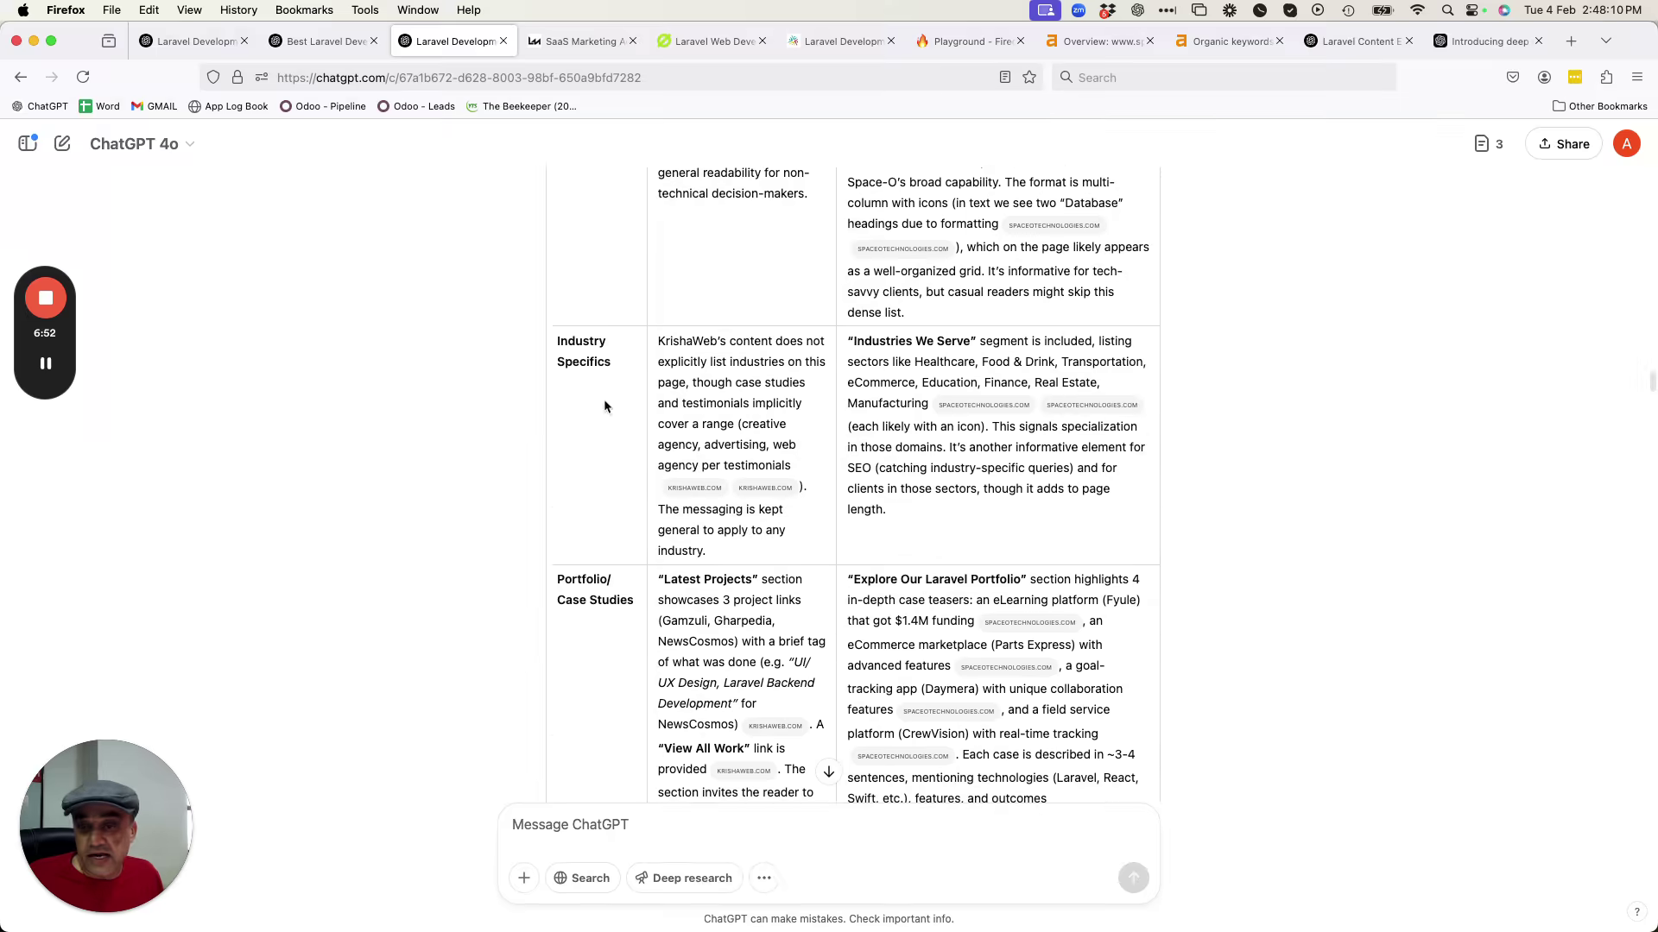
pyautogui.scroll(-10, 693, 572)
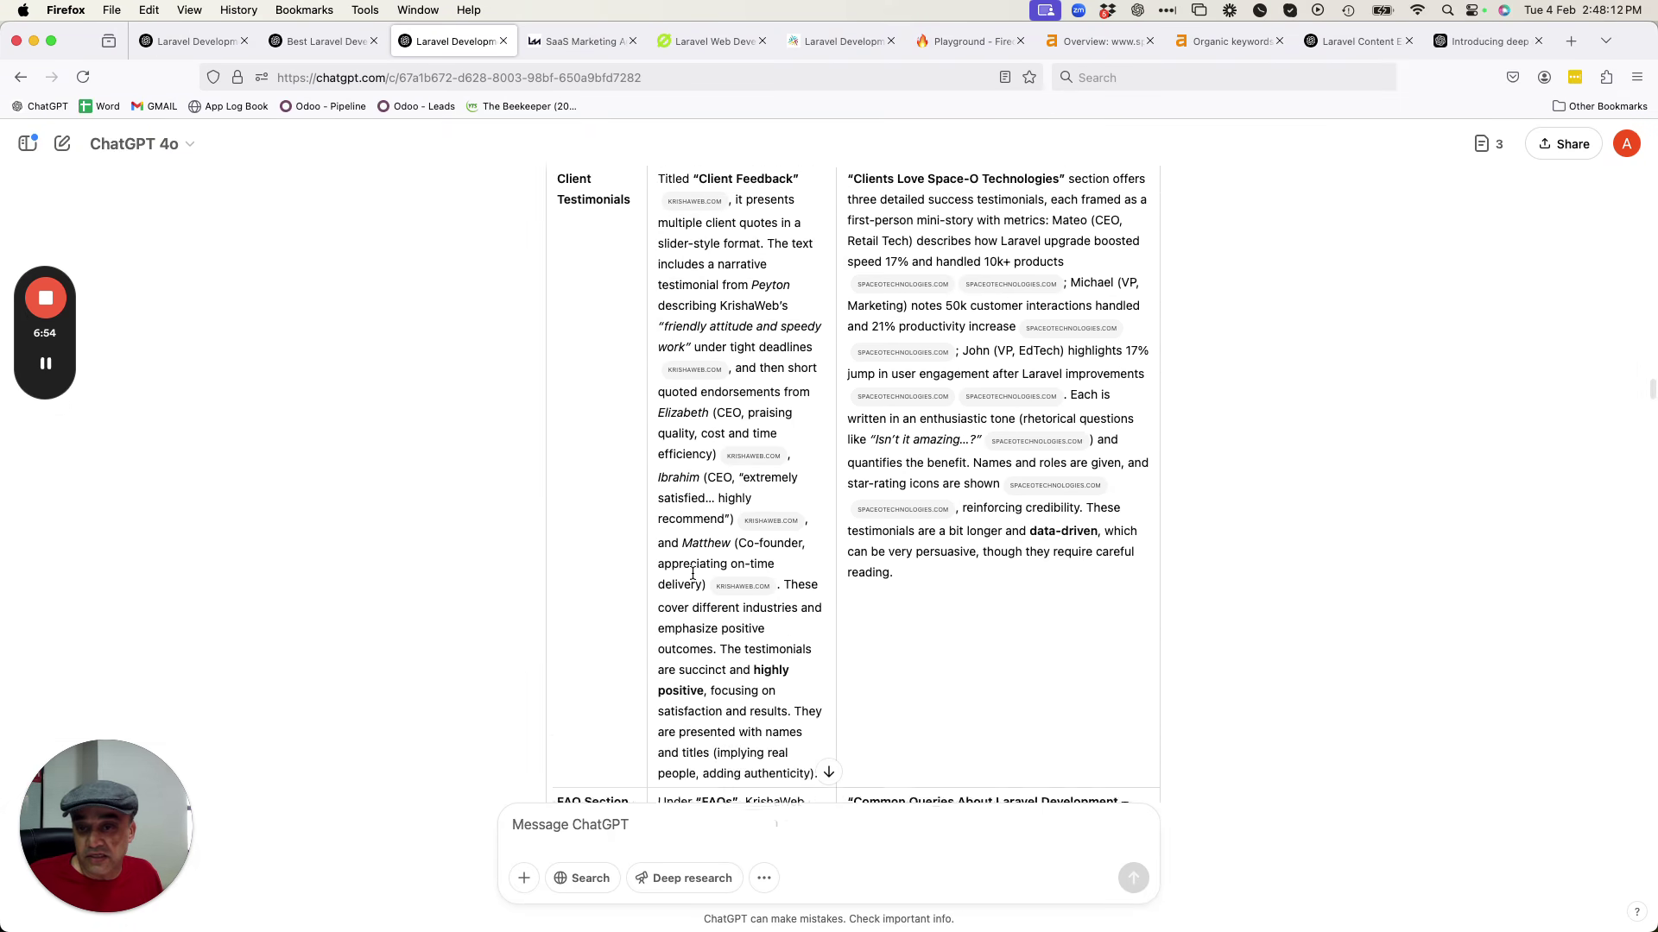
pyautogui.scroll(-15, 692, 573)
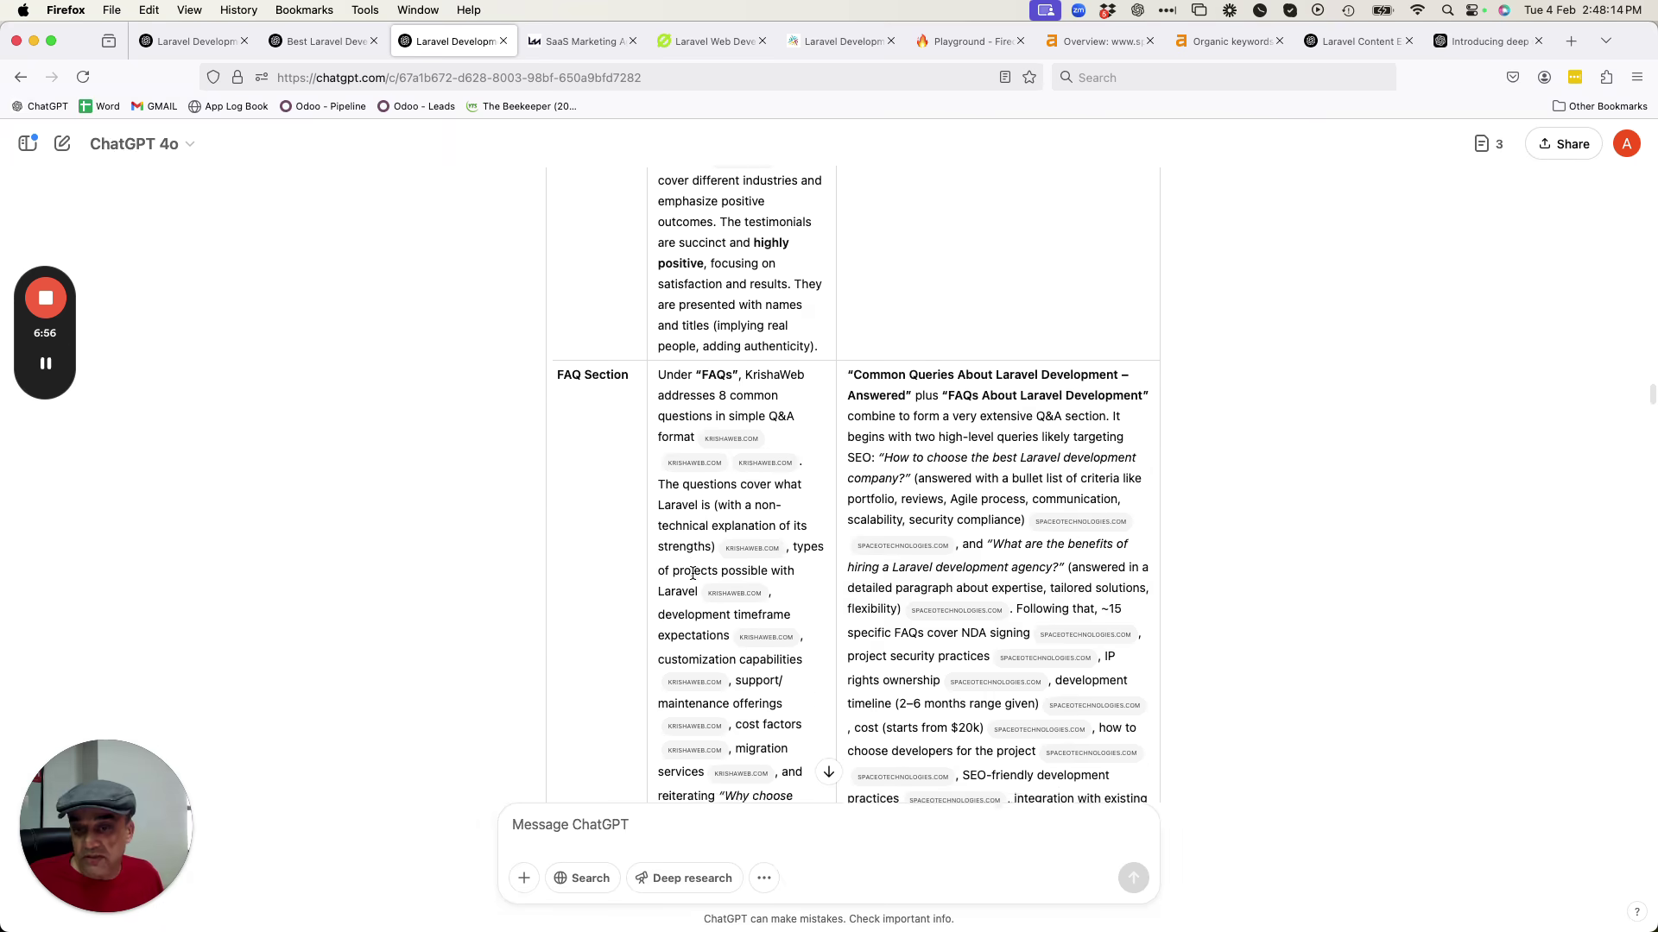
# Read the report's SEO Strategy section and highlight its closing summary paragraph comparing both pages.
pyautogui.scroll(-10, 693, 572)
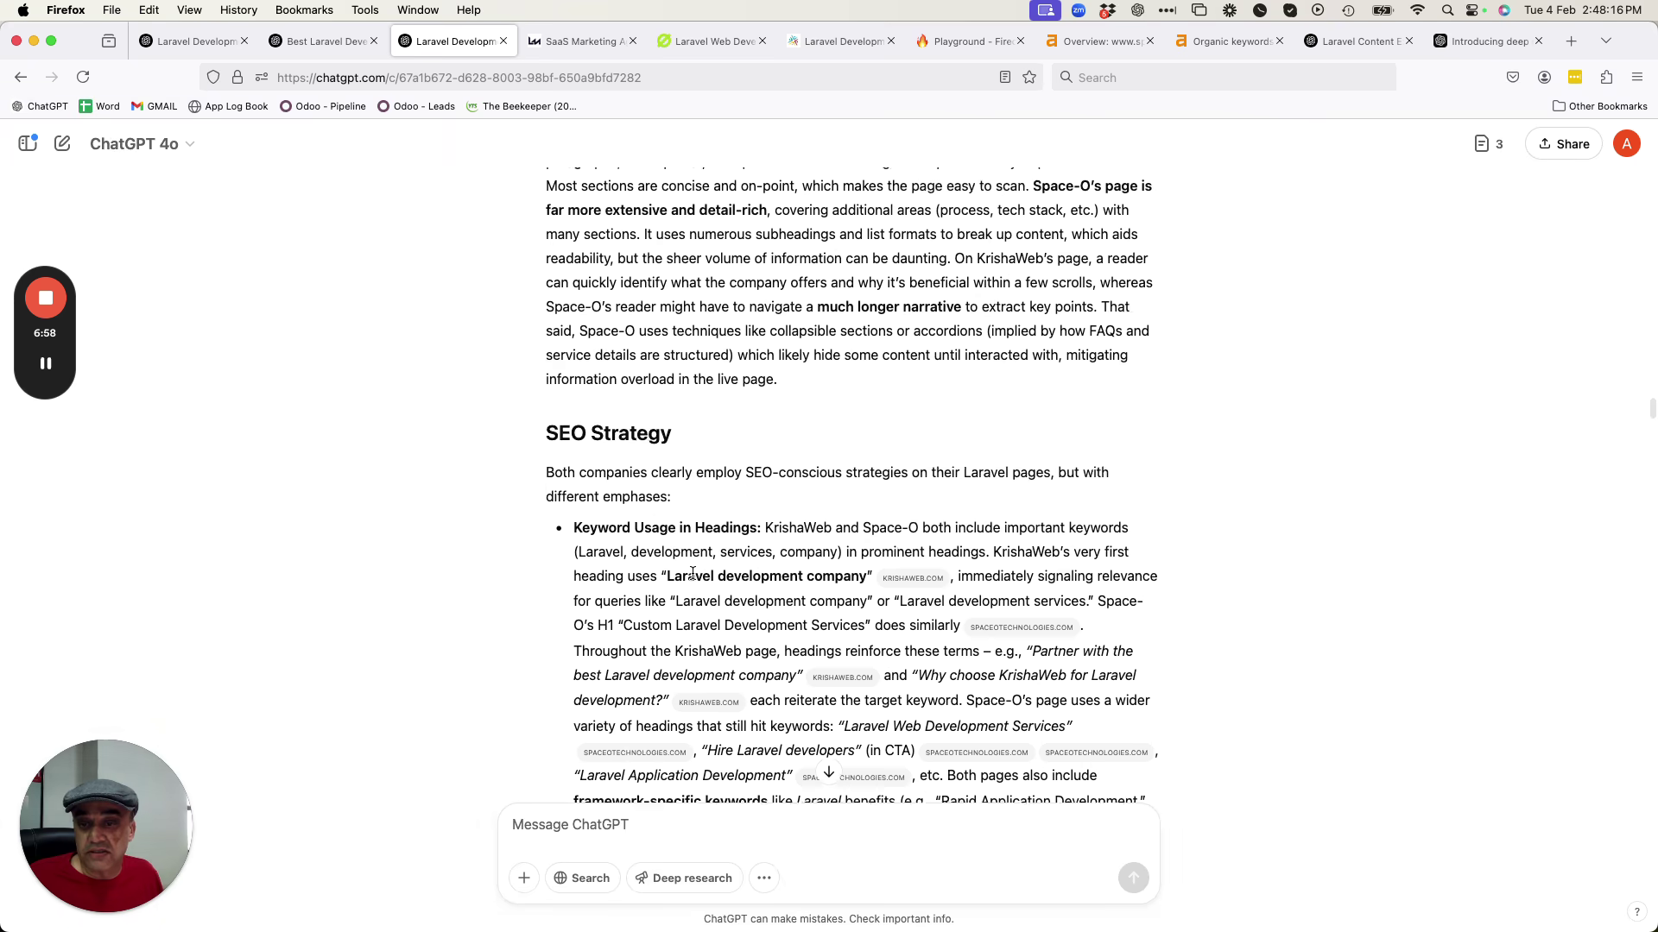
pyautogui.scroll(-11, 692, 573)
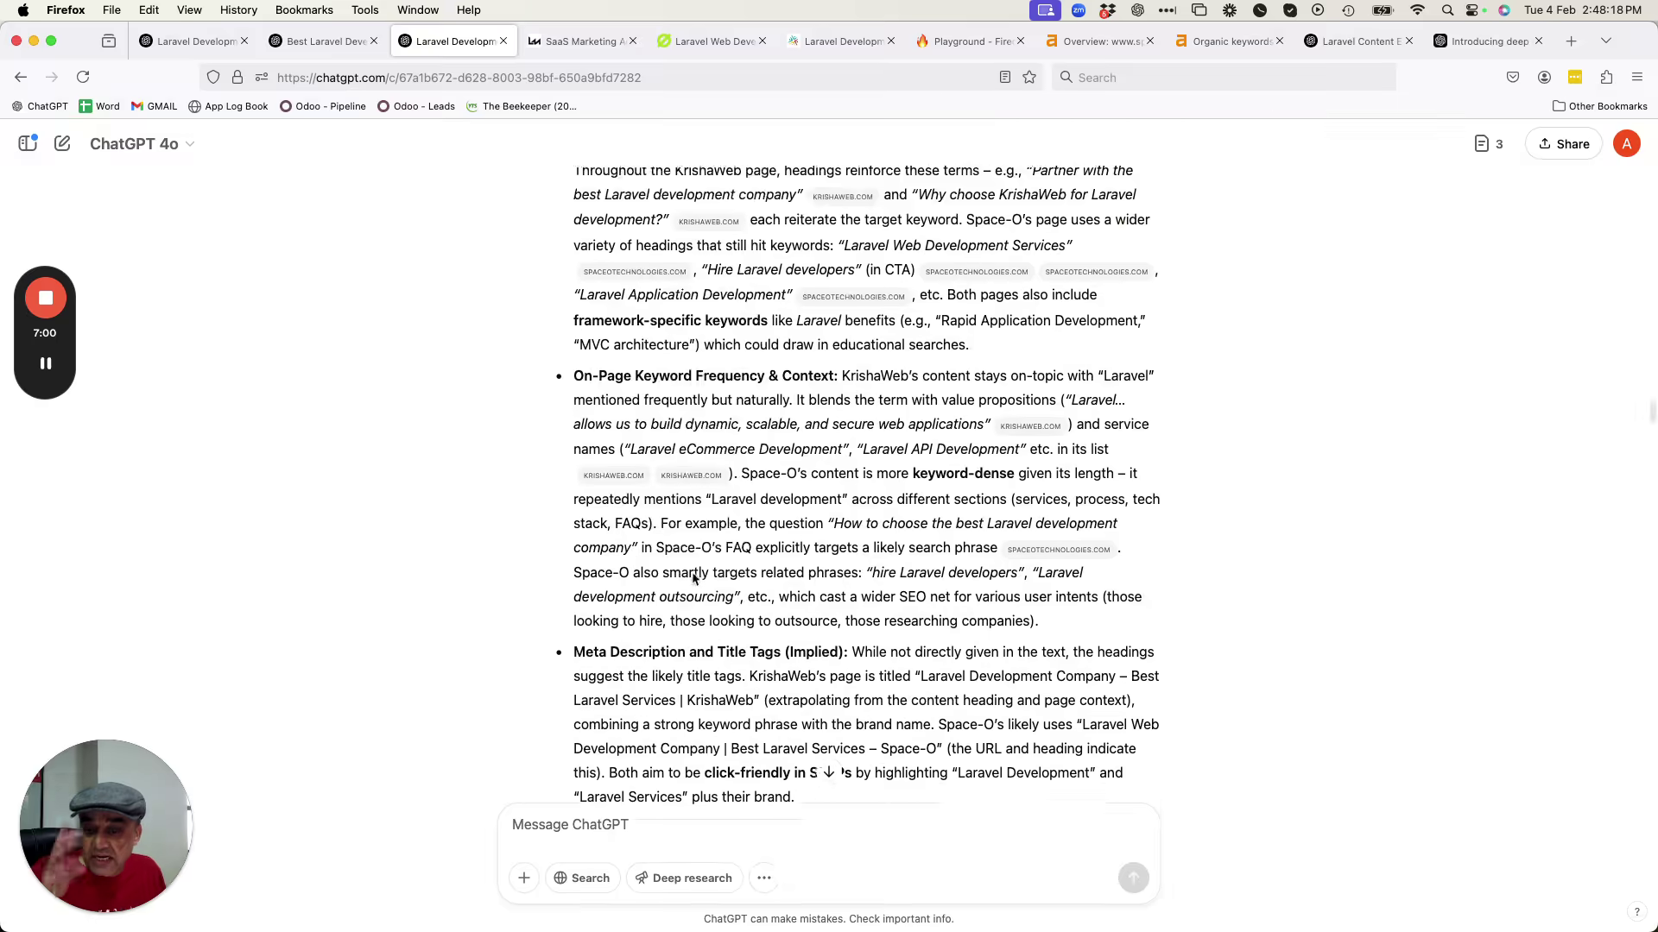
pyautogui.scroll(-20, 692, 572)
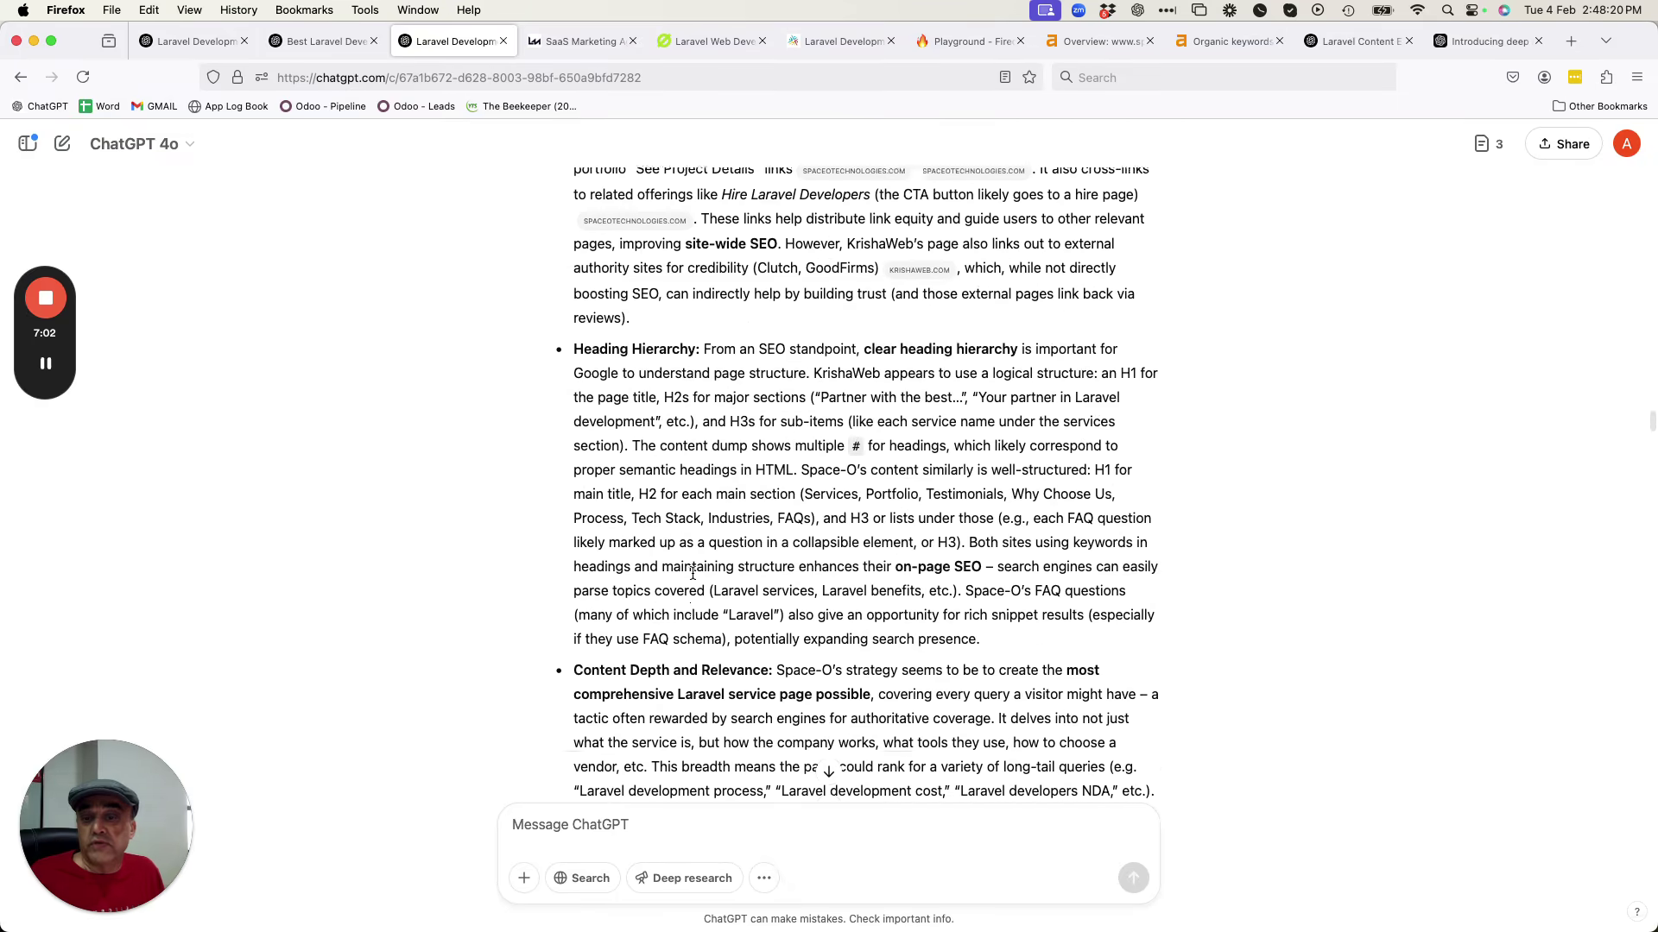
pyautogui.scroll(-12, 692, 572)
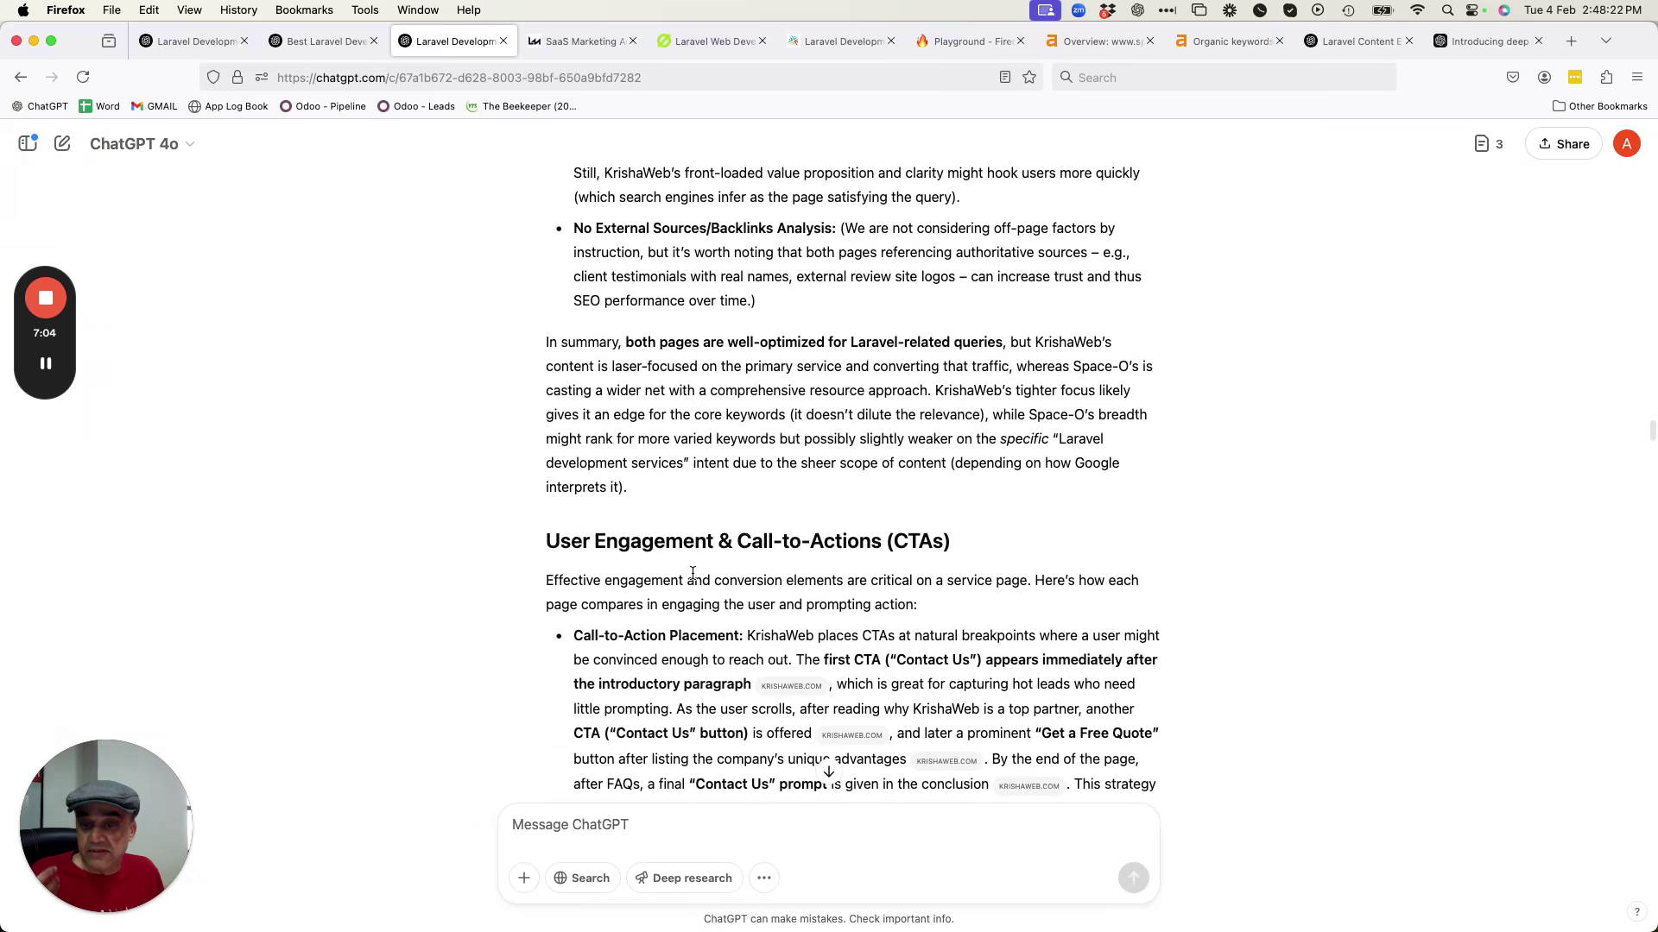
pyautogui.moveTo(534, 416); pyautogui.dragTo(983, 408)
pyautogui.scroll(-10, 939, 483)
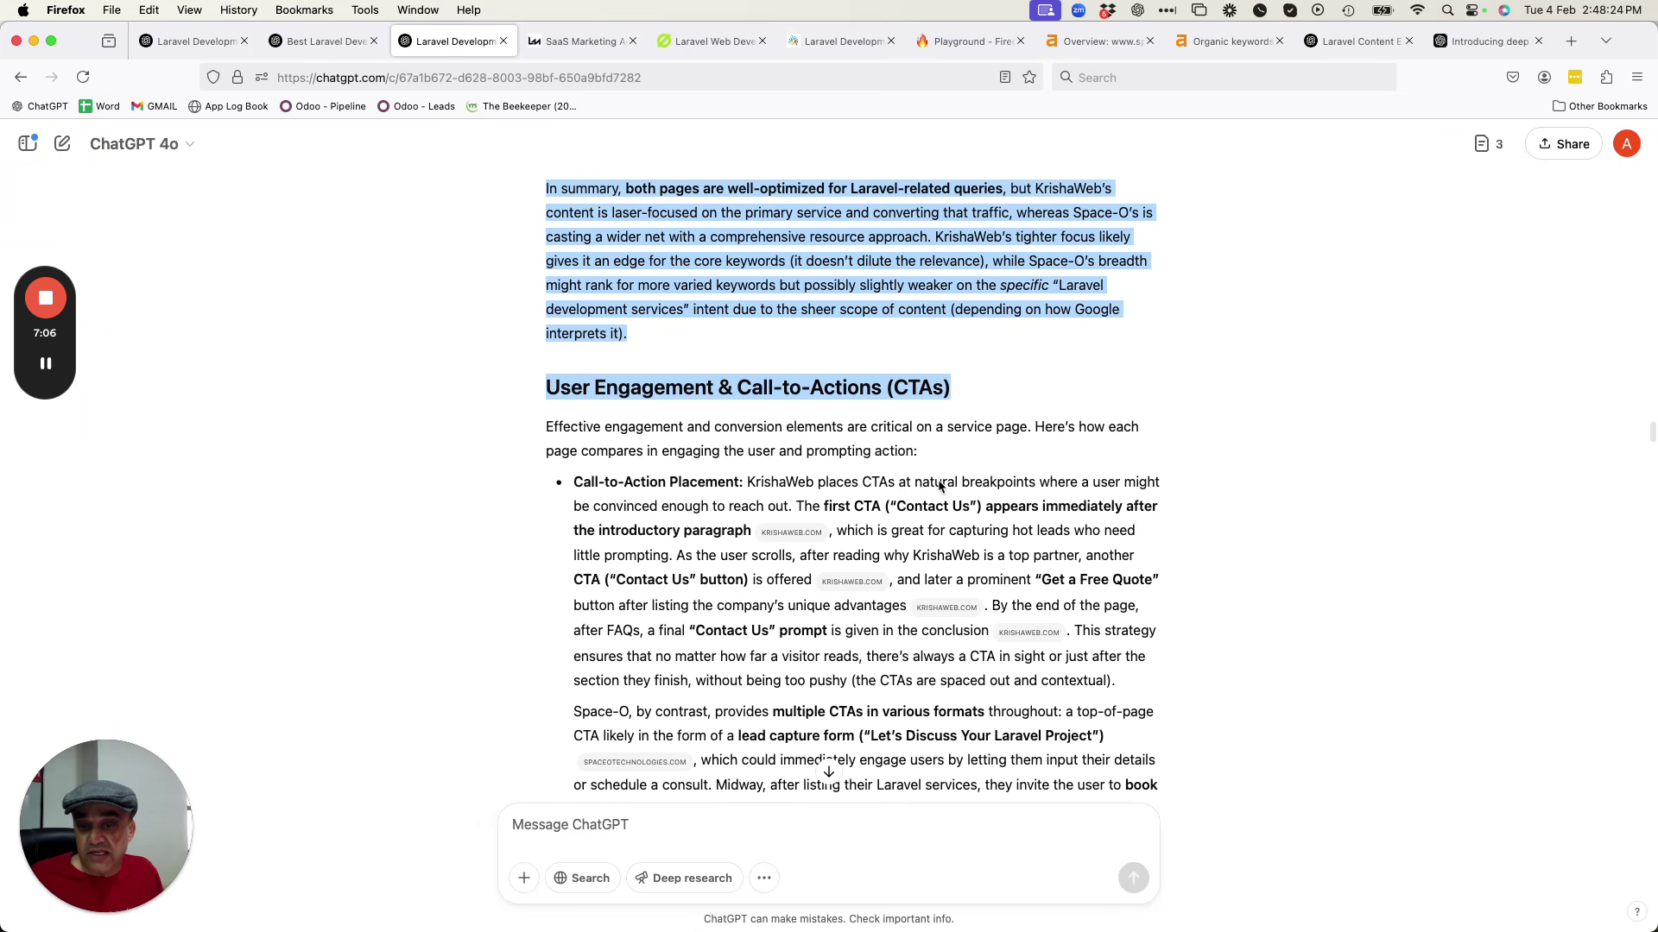
# Read through the User Engagement & Call-to-Actions and Messaging & Brand Positioning sections of the report.
pyautogui.scroll(-20, 940, 488)
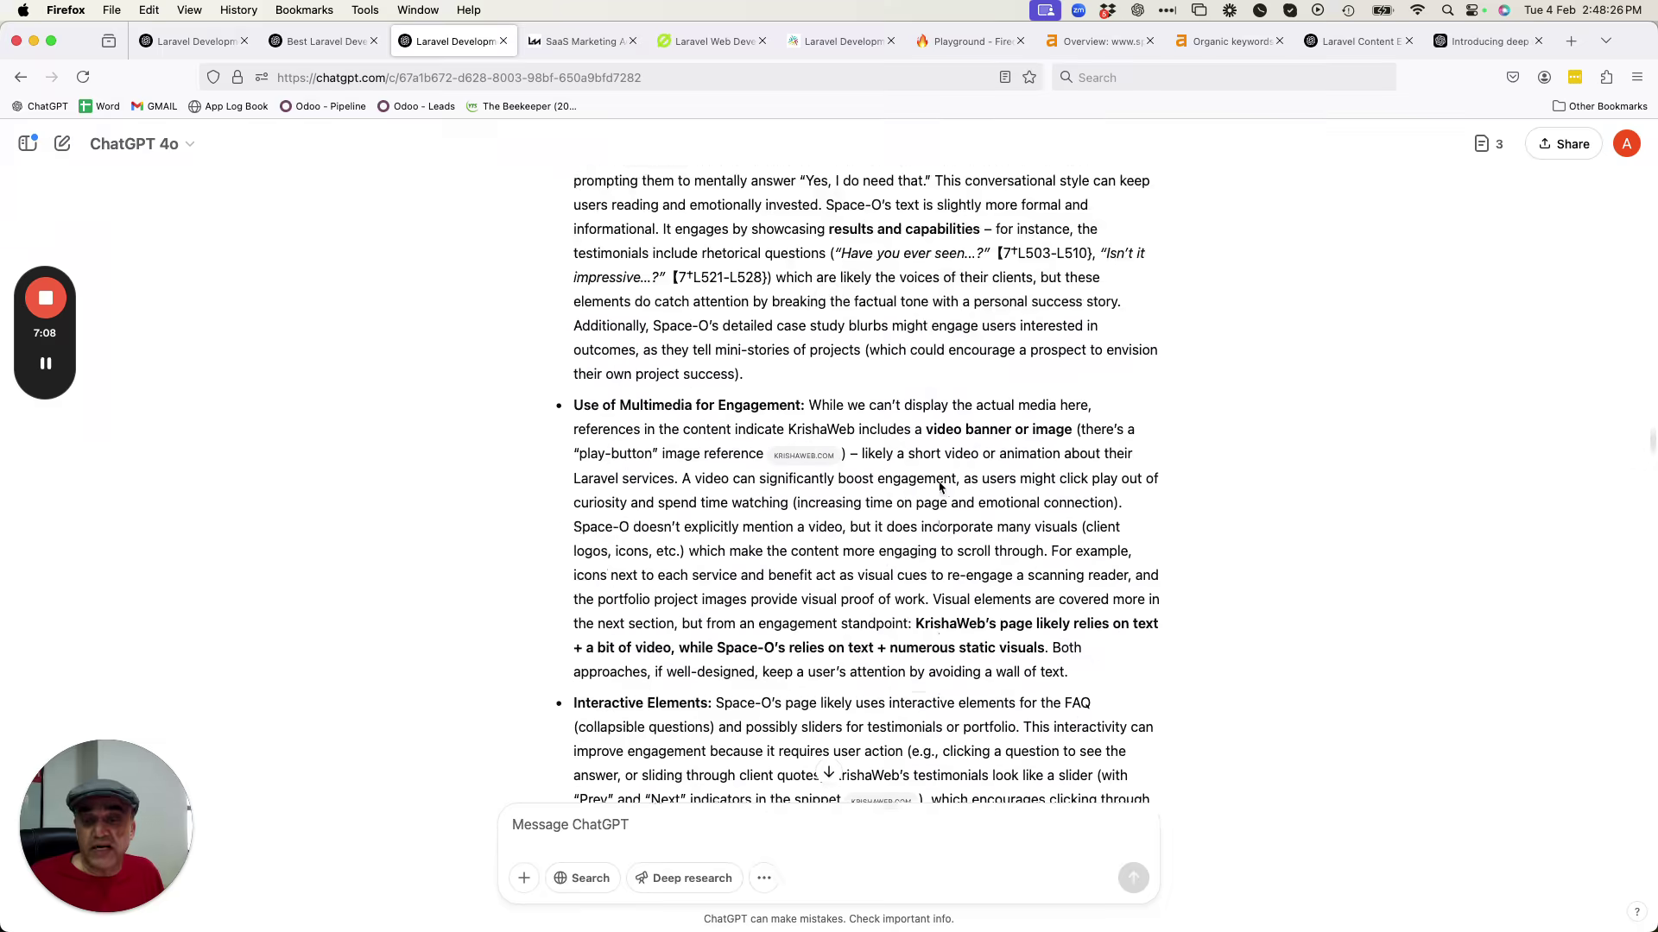
pyautogui.scroll(-10, 939, 487)
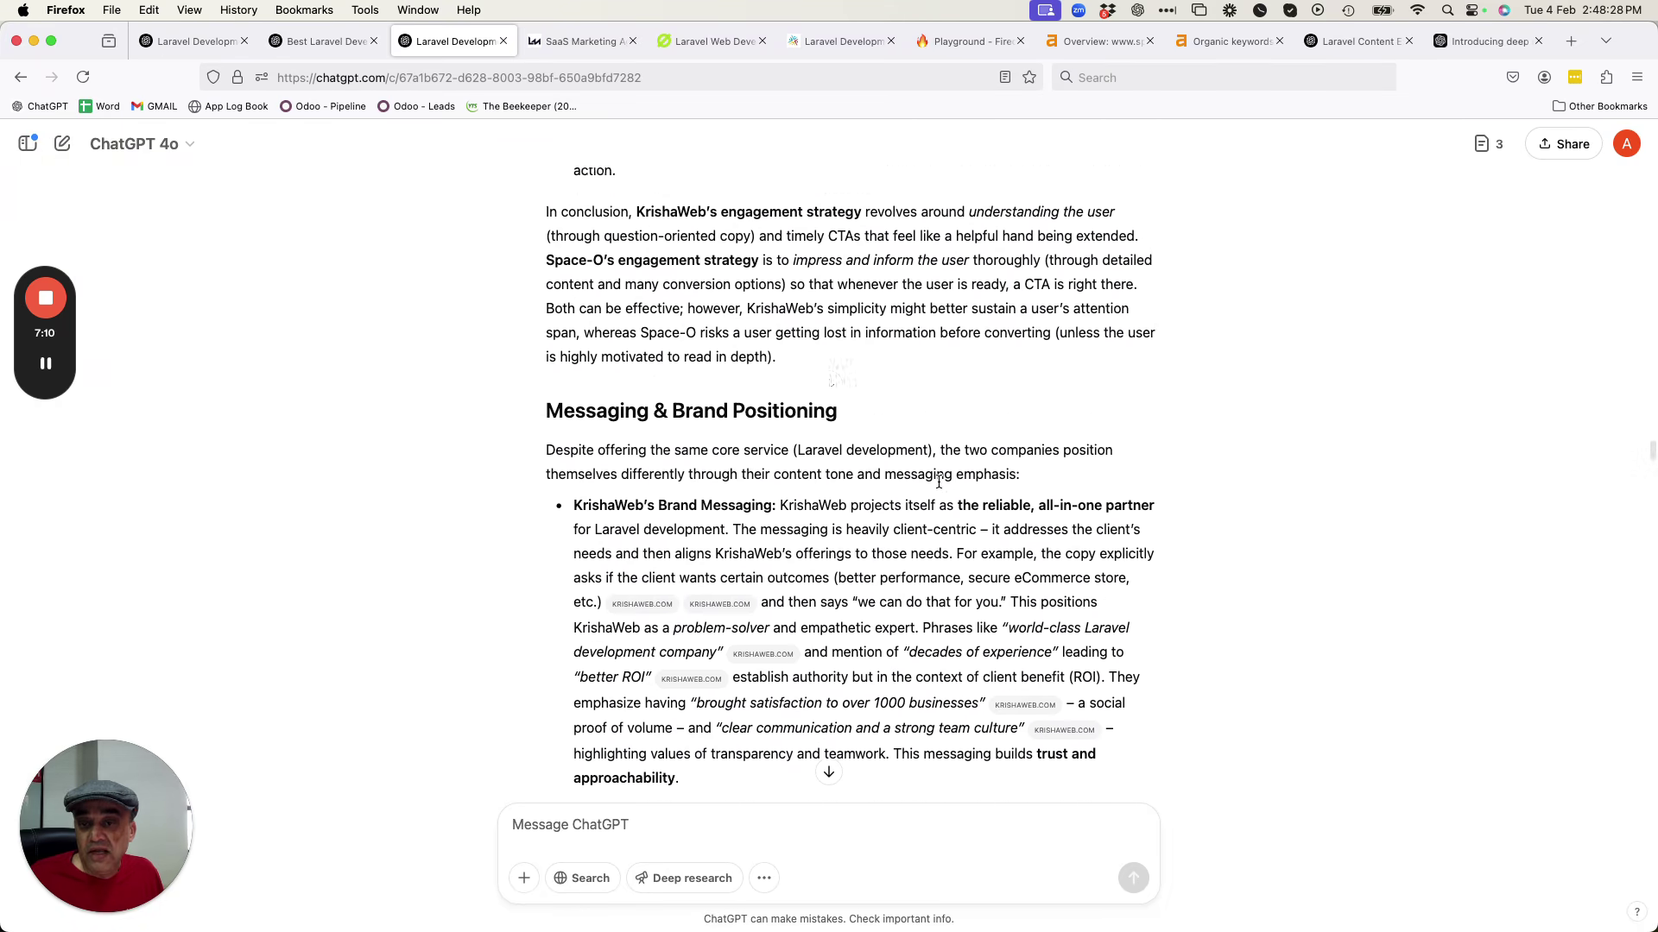
pyautogui.scroll(-7, 843, 525)
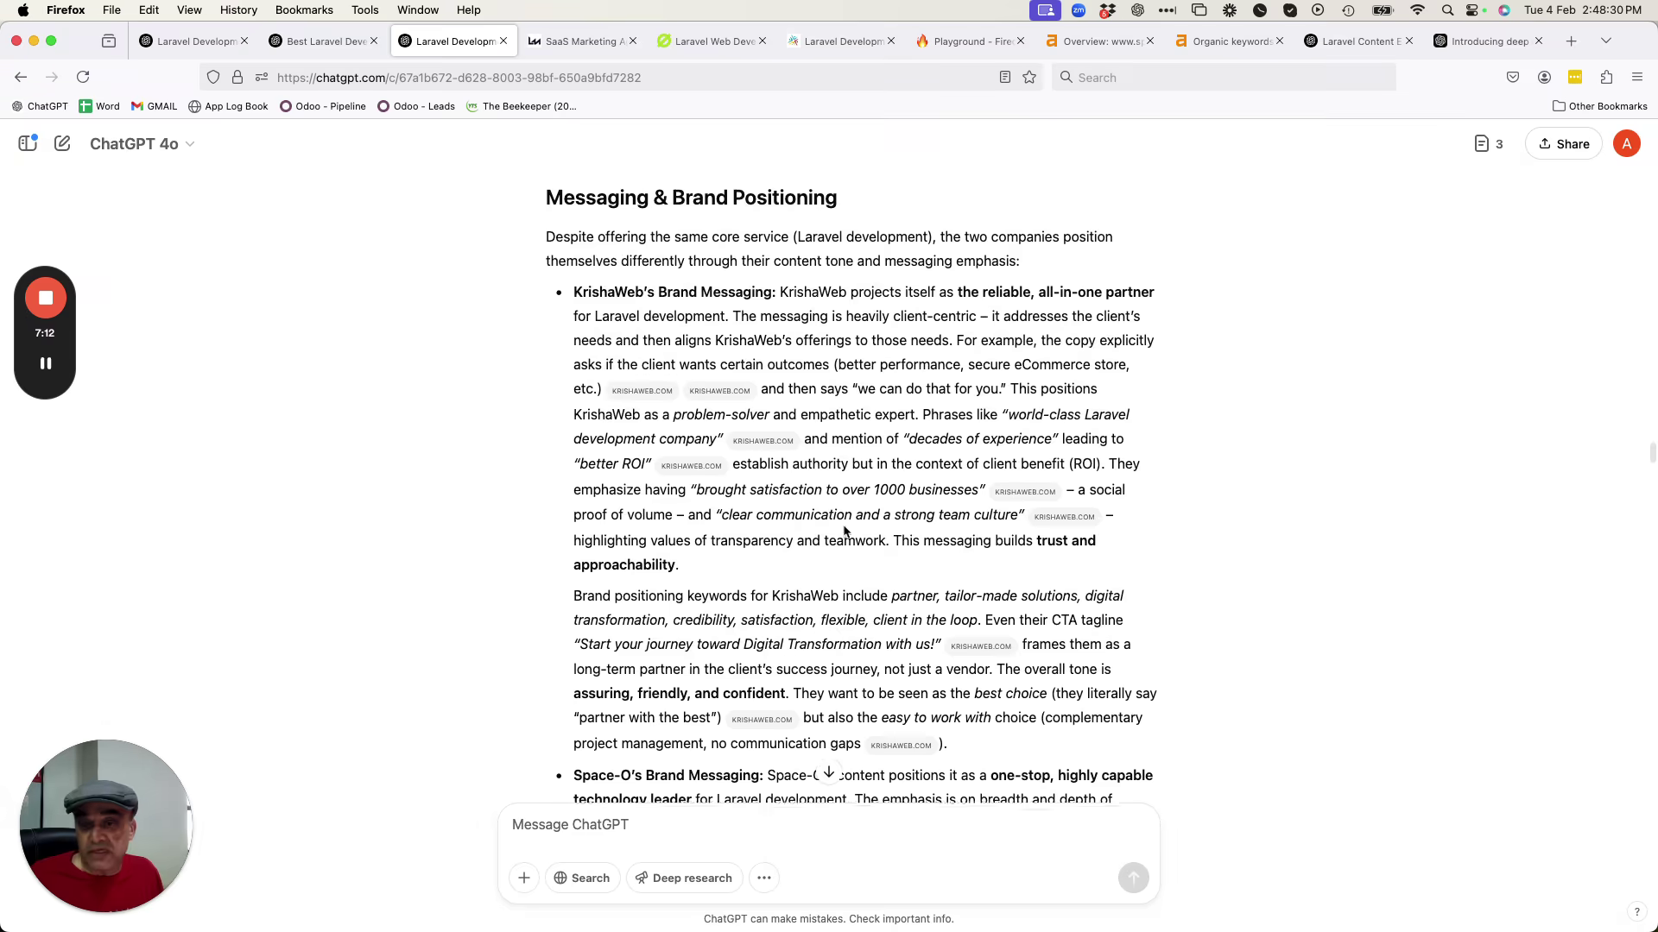
pyautogui.scroll(-20, 750, 680)
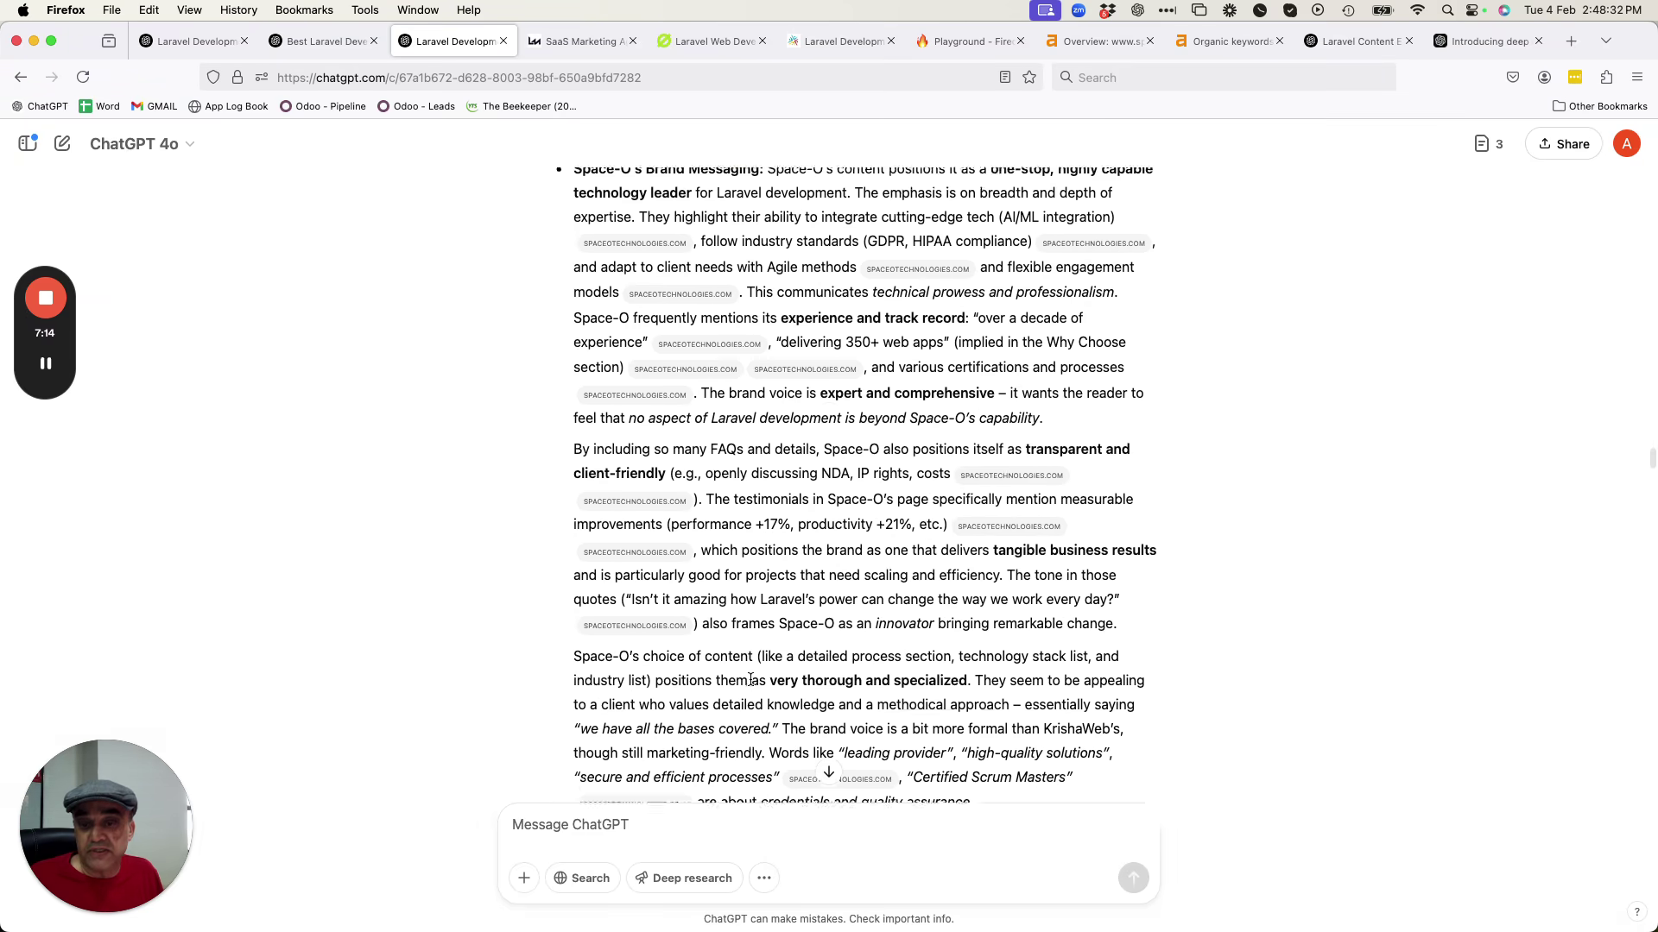
pyautogui.scroll(-20, 750, 685)
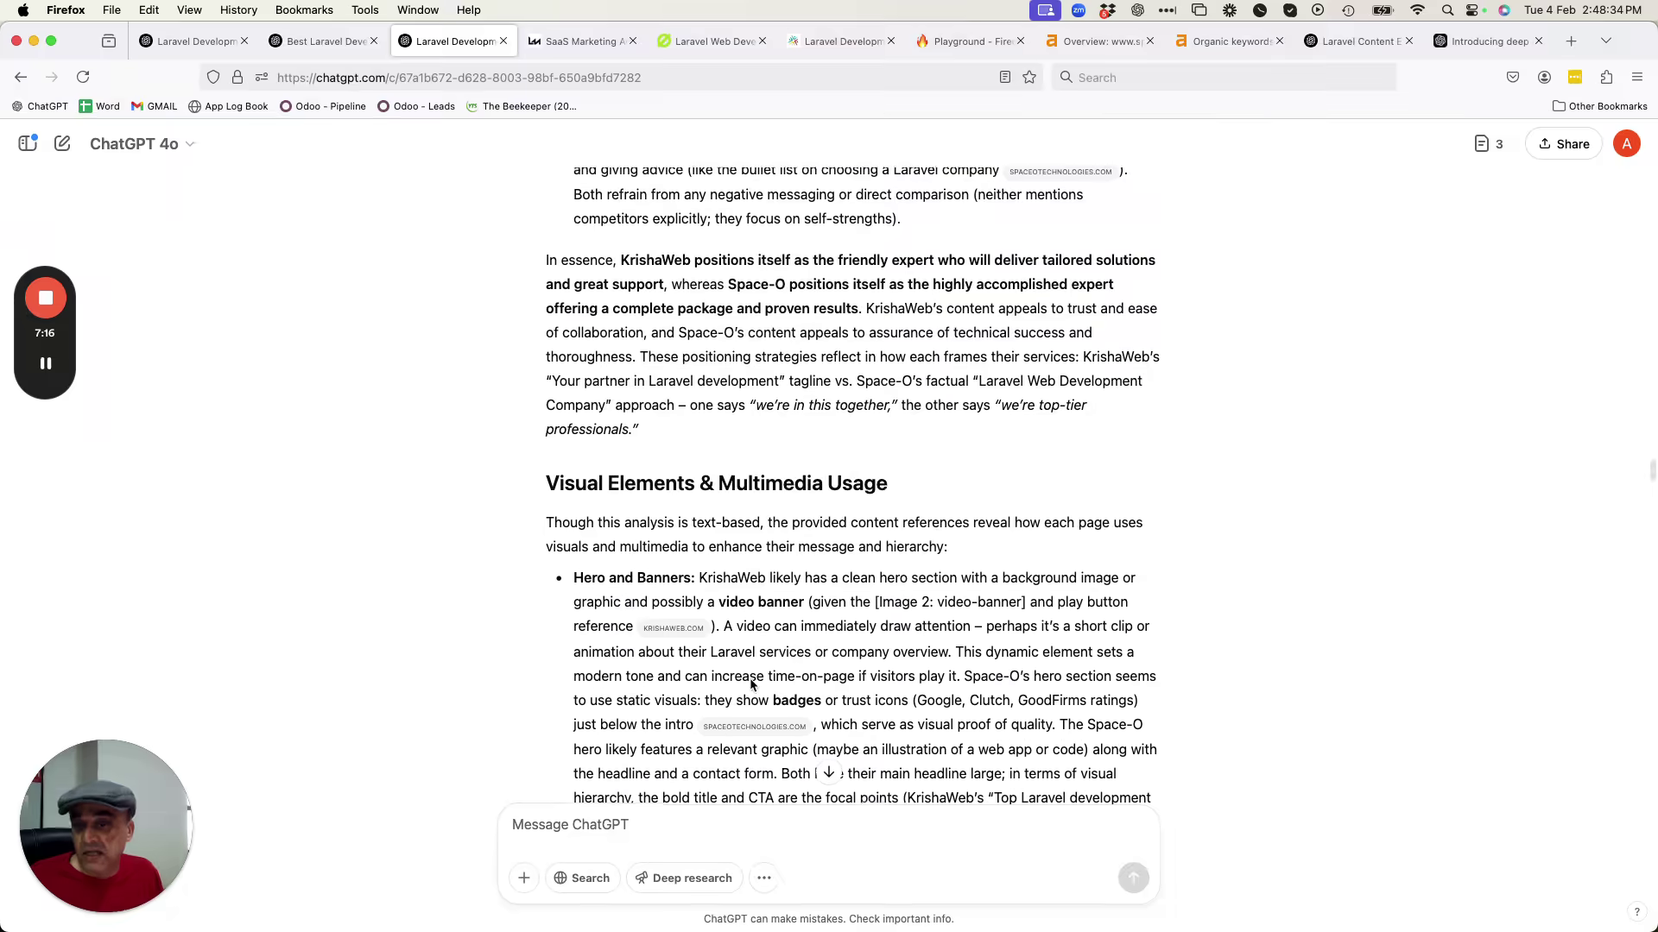
# Review the Visual Elements & Multimedia Usage section, highlighting the remark about video drawing attention under Hero and Banners.
pyautogui.scroll(-2, 751, 680)
pyautogui.scroll(10, 806, 460)
pyautogui.scroll(4, 807, 461)
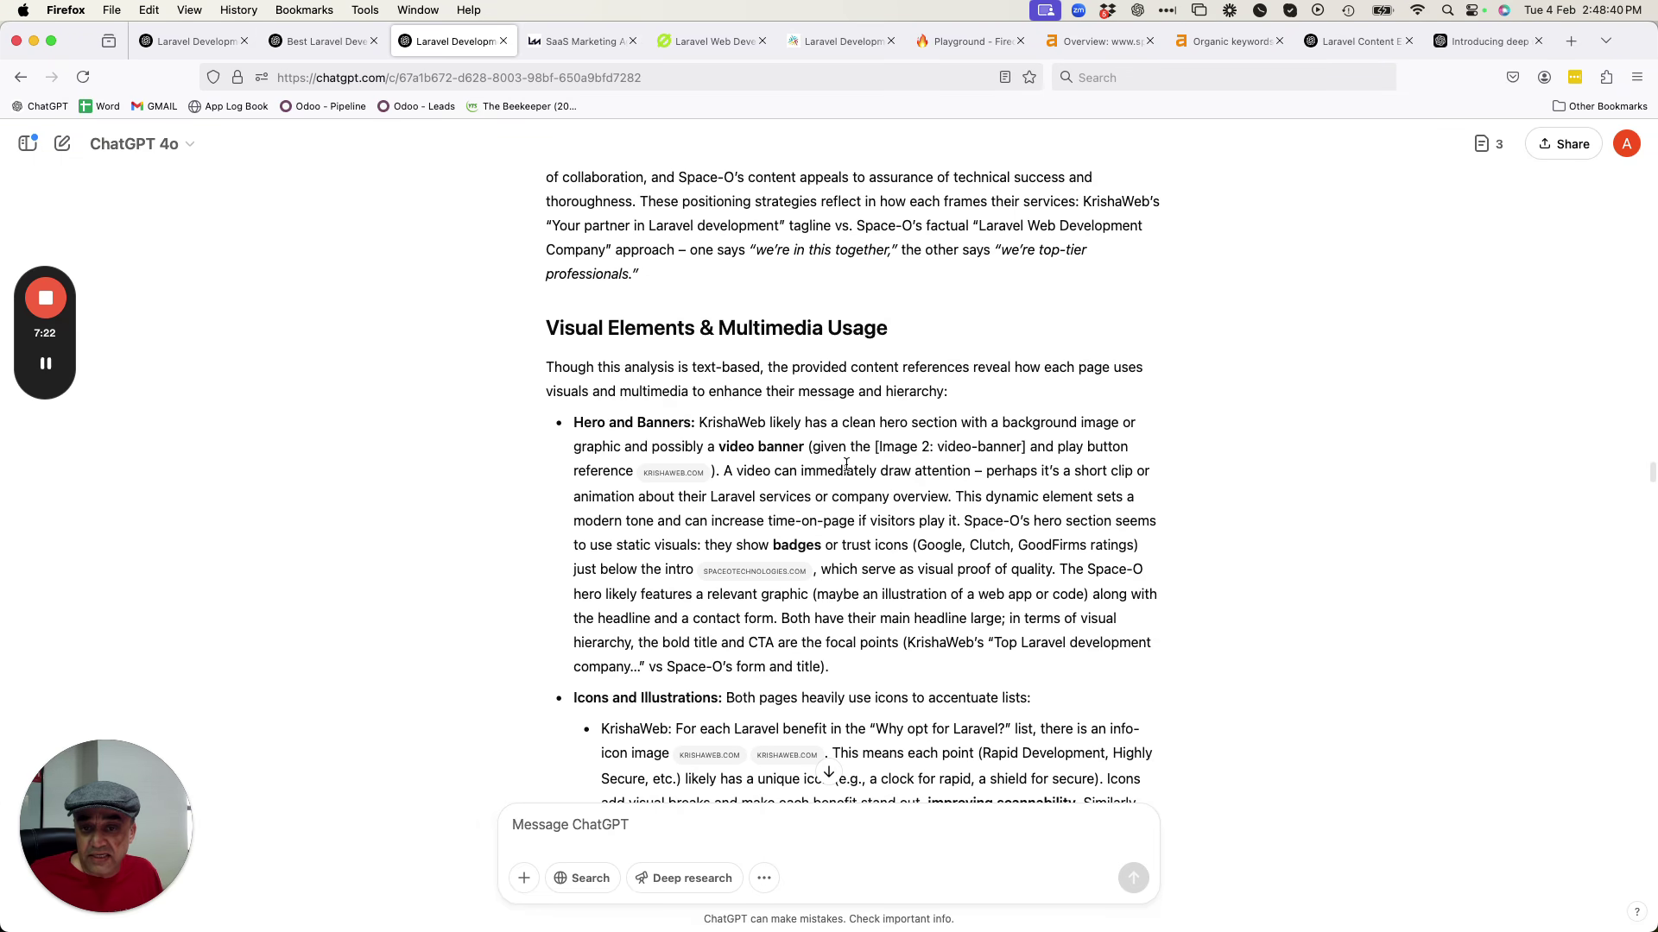
pyautogui.moveTo(798, 470); pyautogui.dragTo(963, 472)
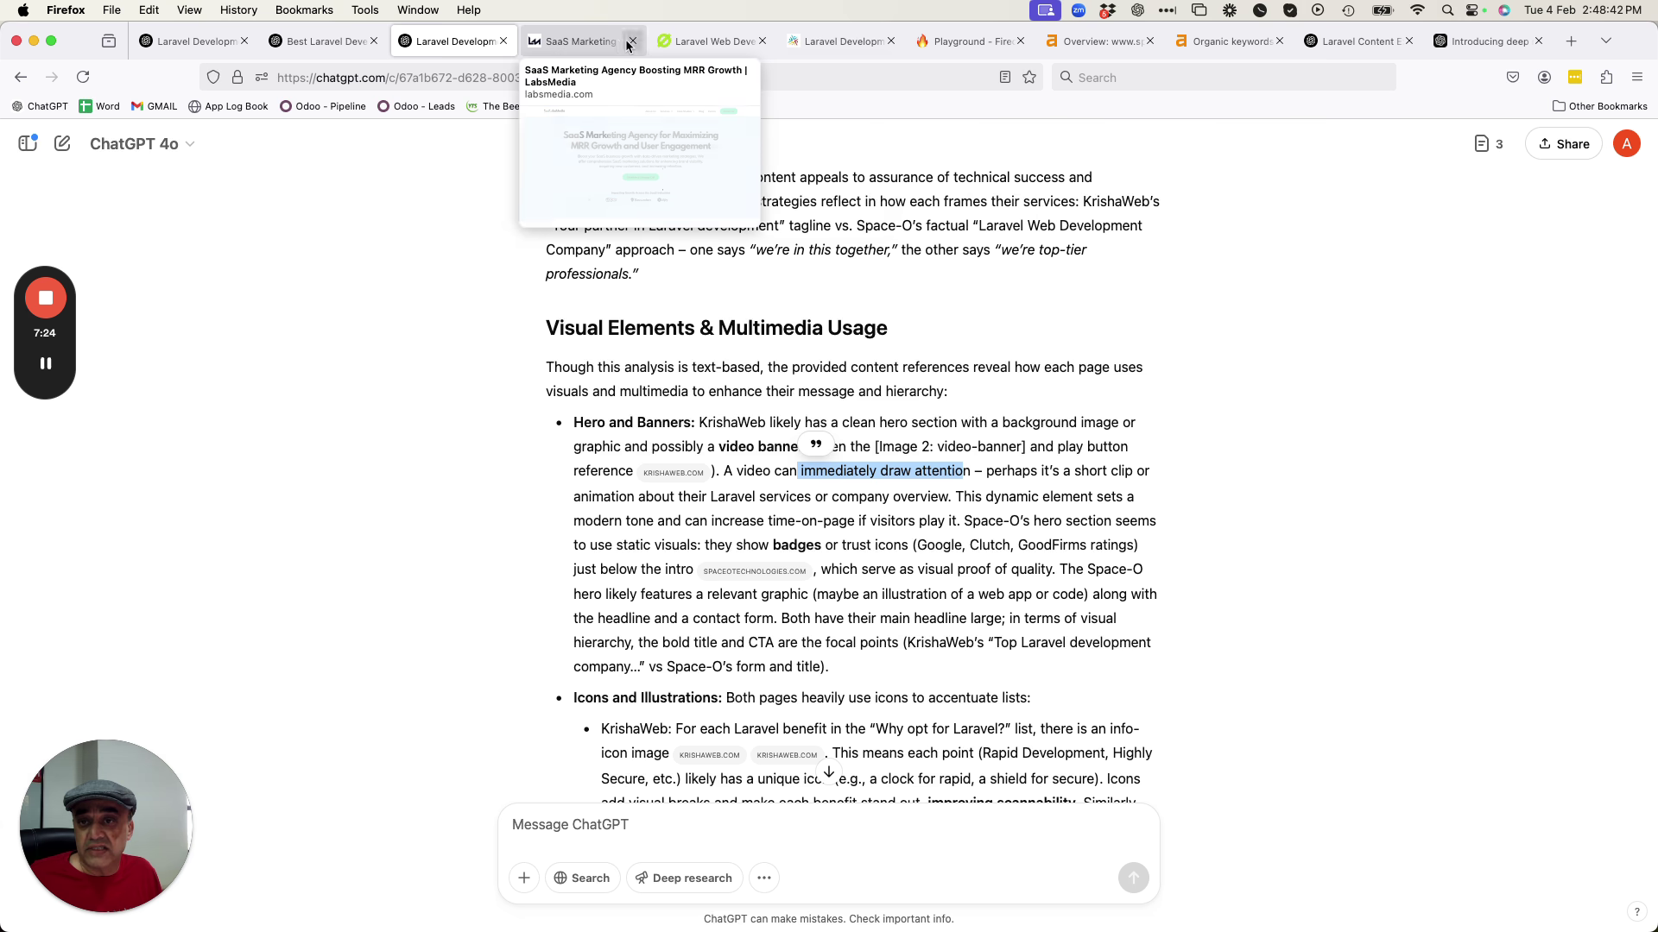
pyautogui.scroll(1, 916, 457)
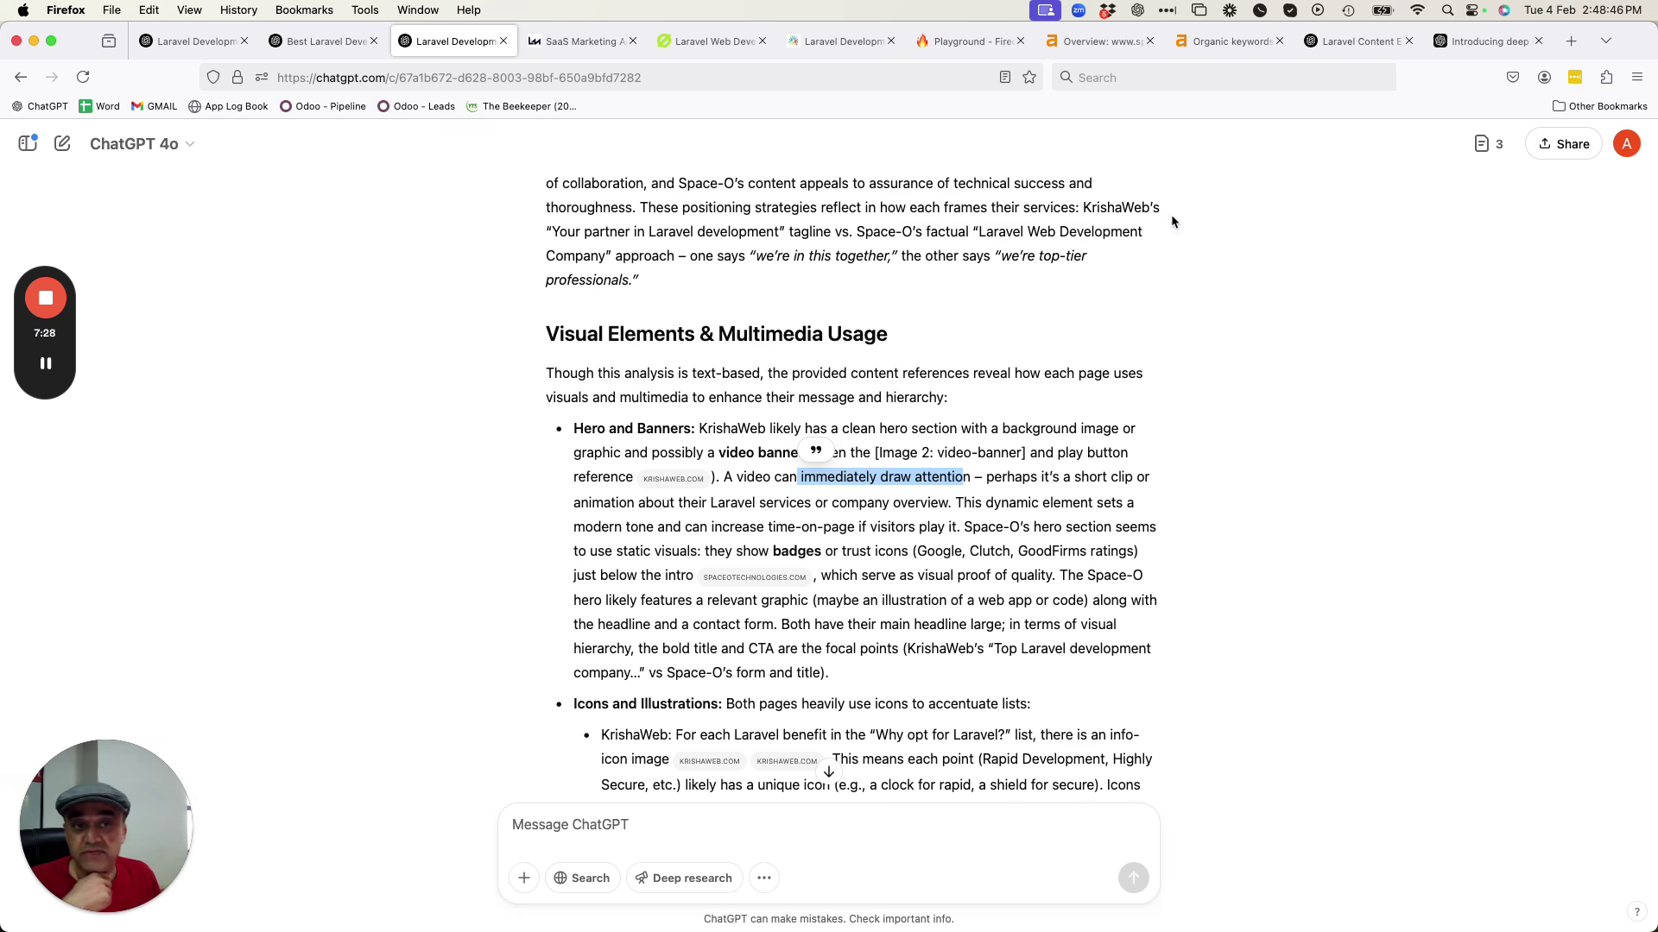
pyautogui.scroll(-20, 844, 565)
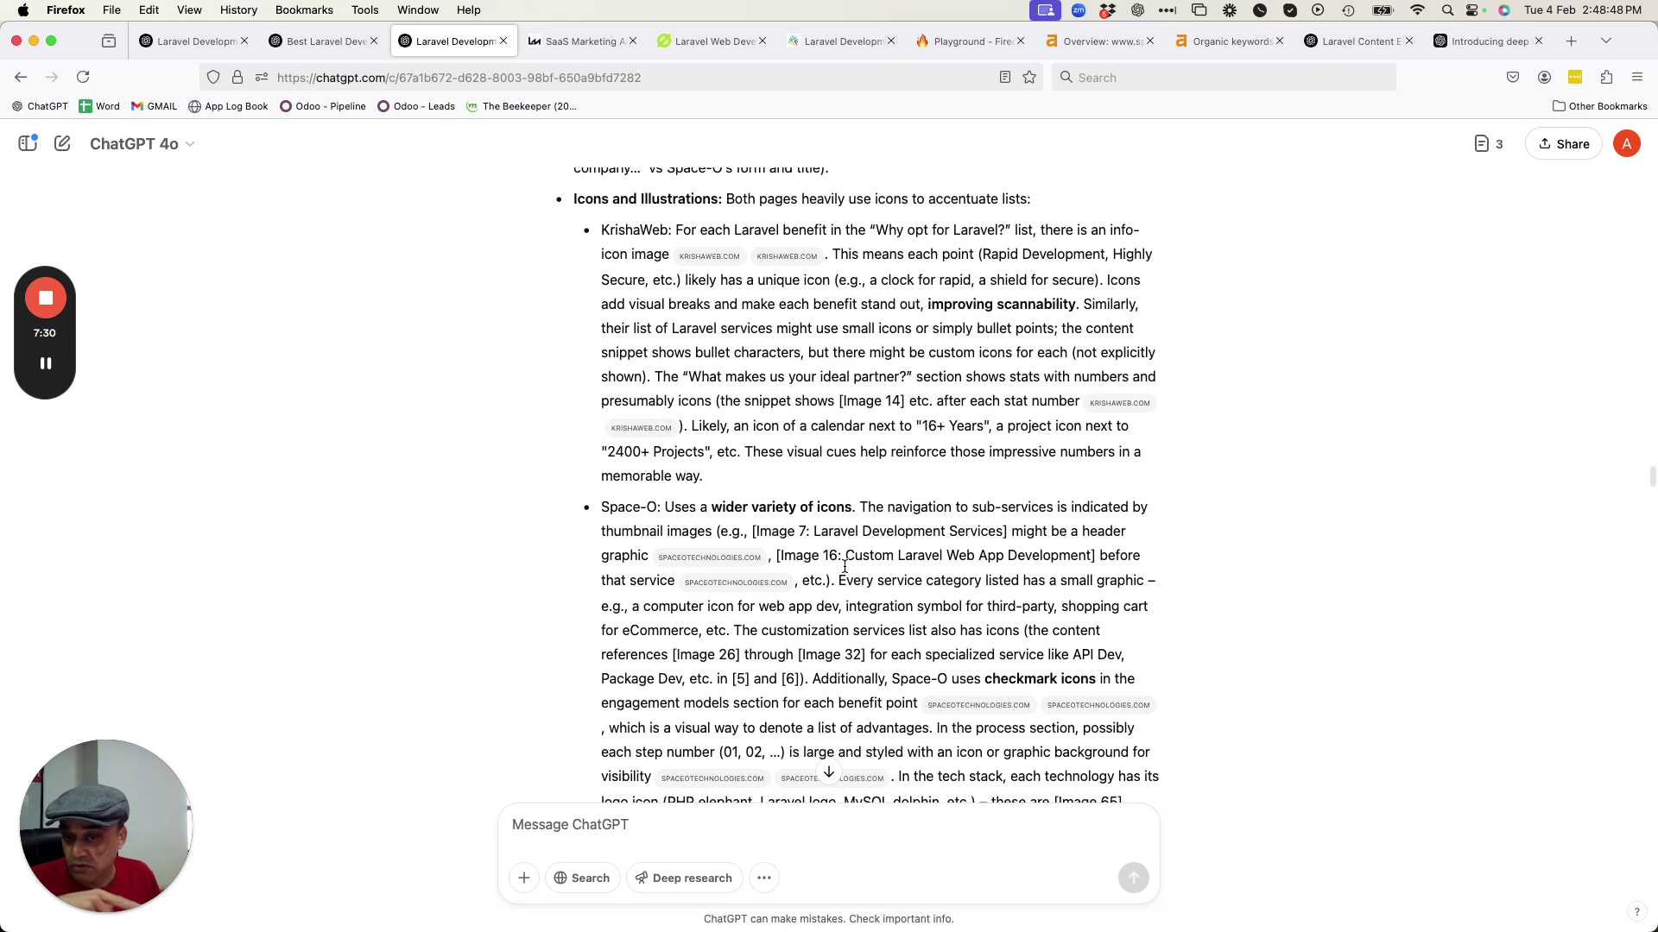
pyautogui.scroll(-1, 844, 565)
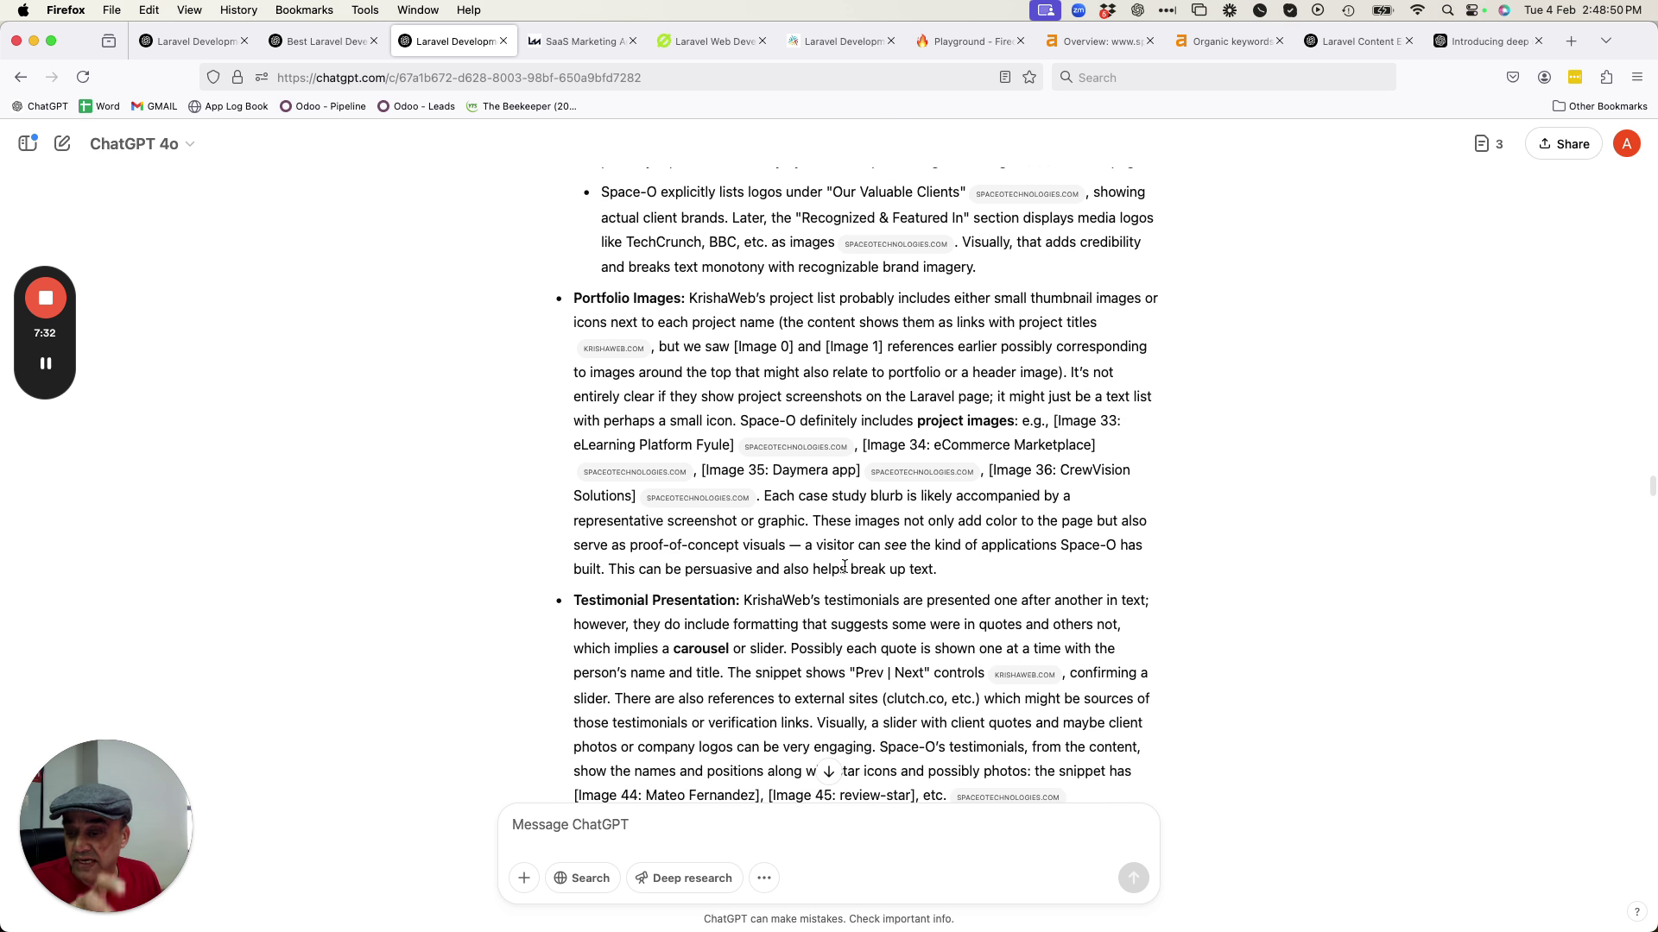
# Check the Firecrawl playground's JSON response for Space-O's Laravel page, then return to the ChatGPT report.
pyautogui.click(943, 42)
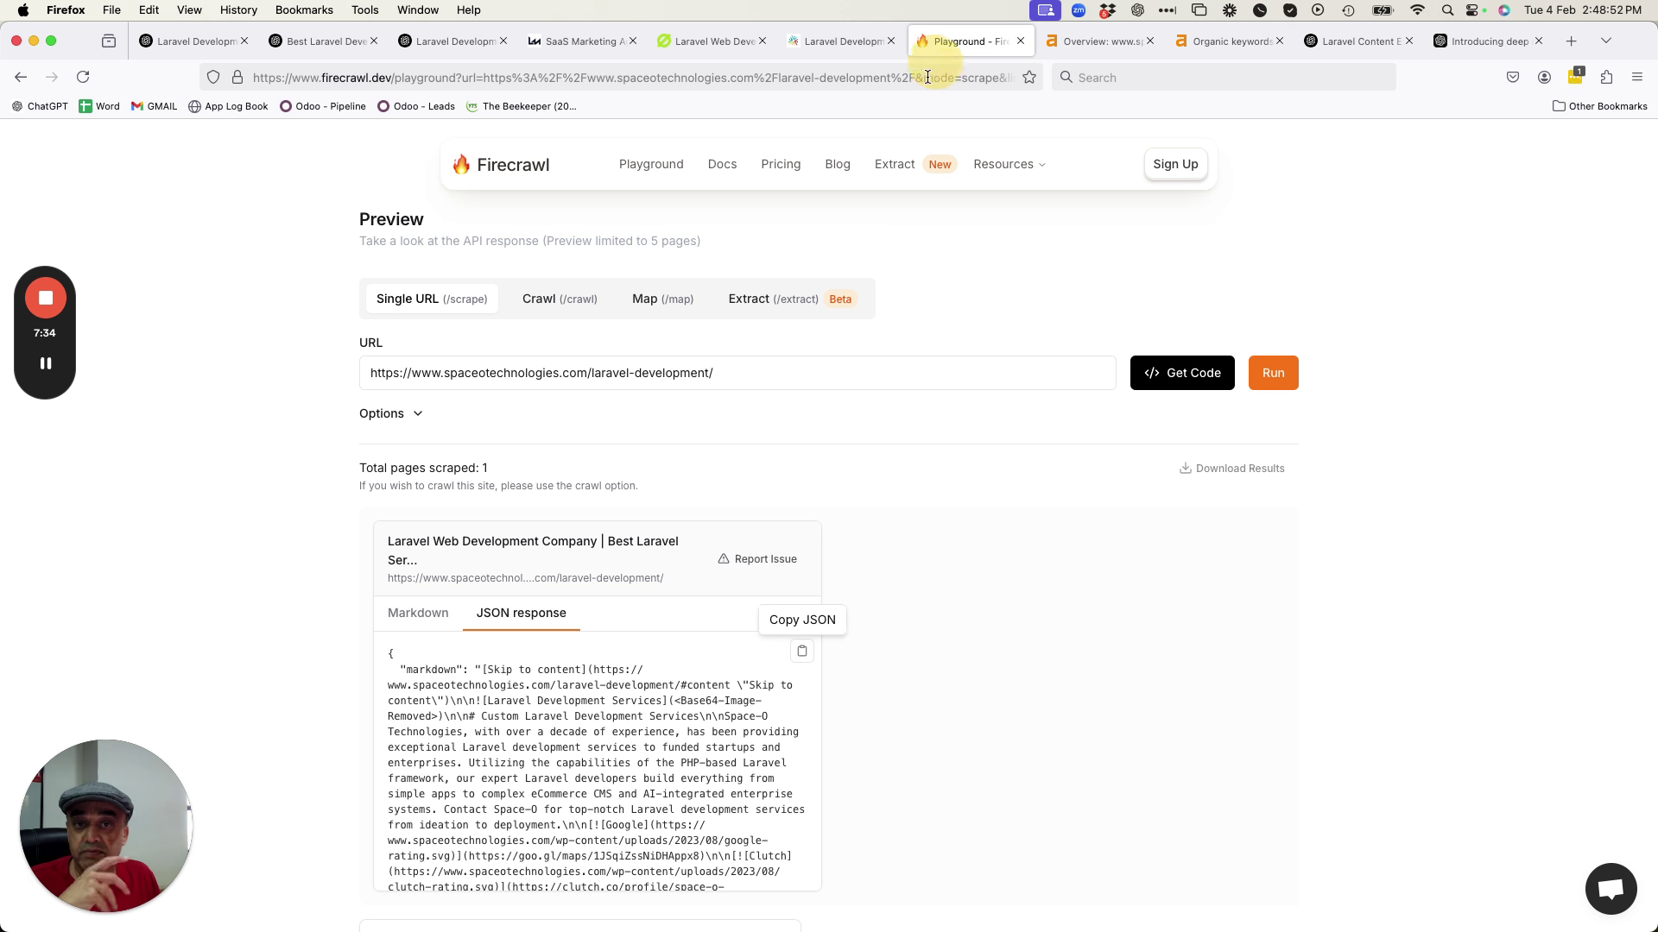
pyautogui.click(553, 45)
pyautogui.click(452, 45)
# Go to the "Competitive Edge: Why KrishaWeb Outranks Space-O" section and read its heading and introduction.
pyautogui.scroll(-20, 865, 478)
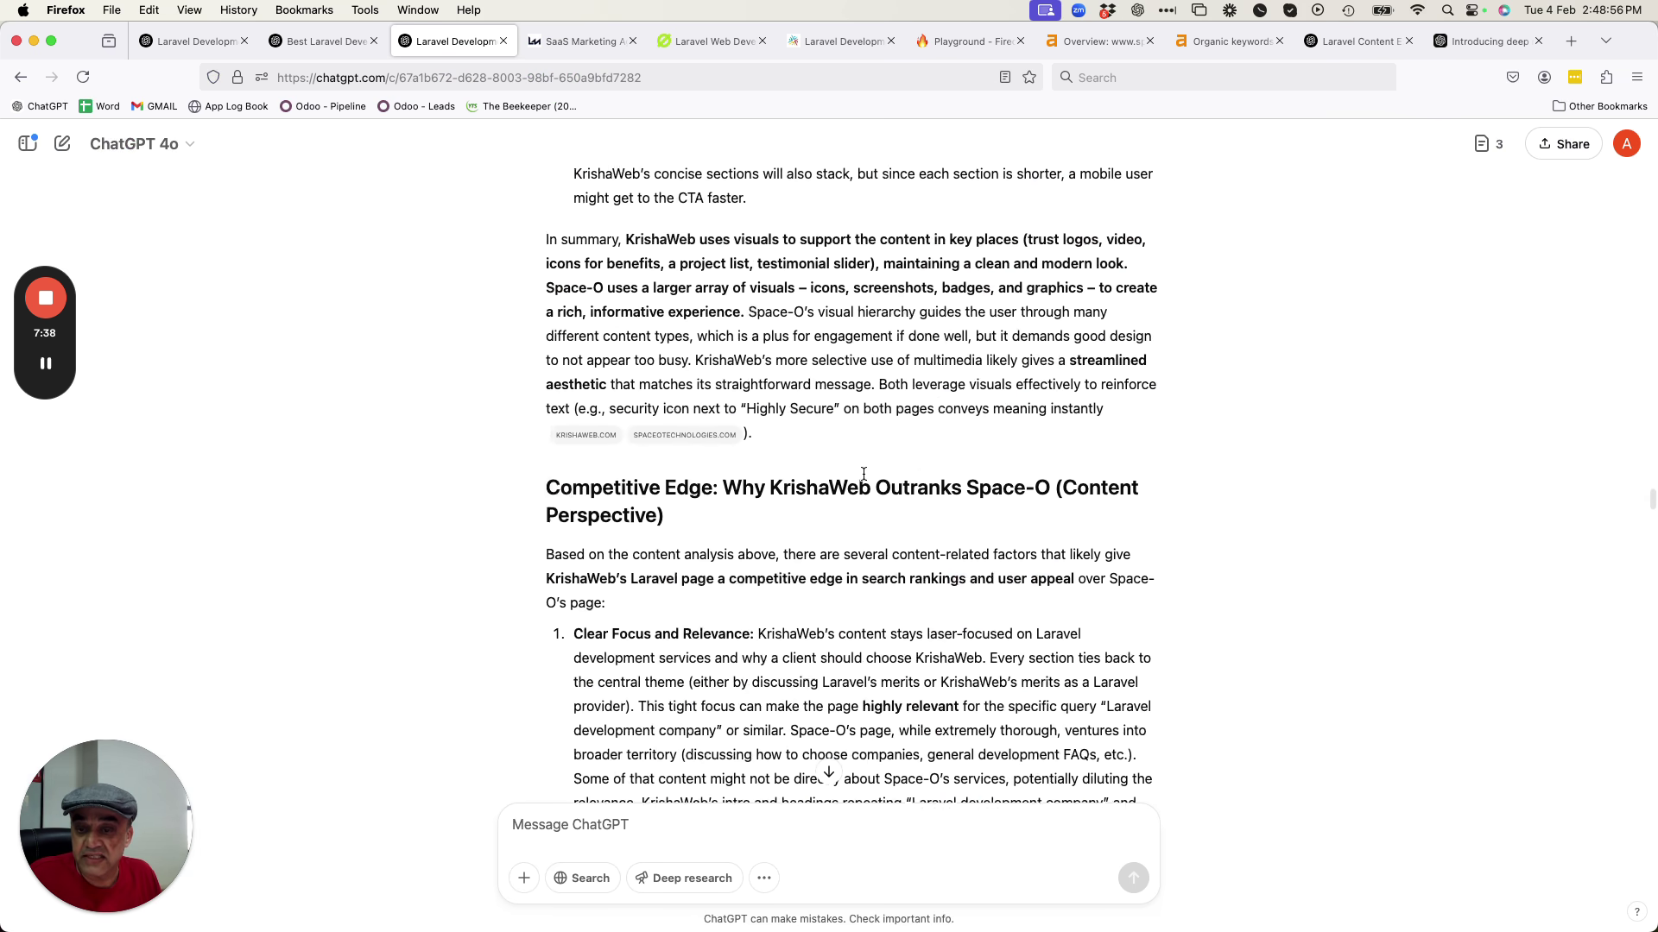
pyautogui.moveTo(723, 281); pyautogui.dragTo(932, 287)
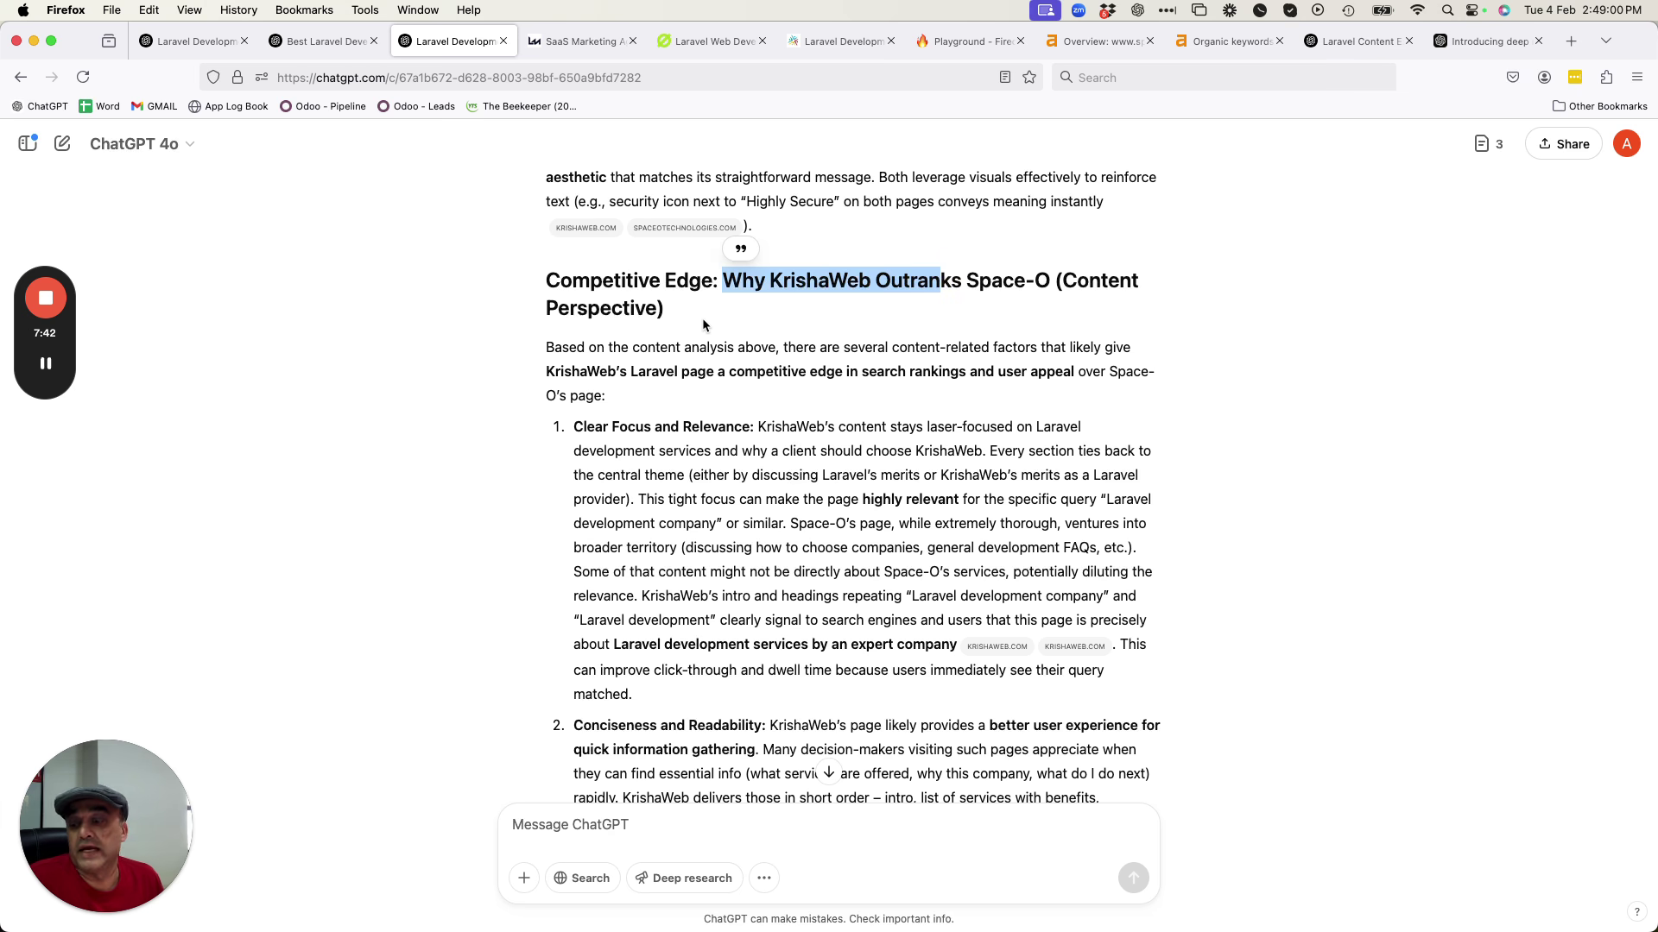
pyautogui.moveTo(545, 177); pyautogui.dragTo(659, 371)
pyautogui.click(736, 456)
# Read the Clear Focus and Relevance point of the Competitive Edge section, highlighting phrases while following the text.
pyautogui.moveTo(610, 427); pyautogui.dragTo(753, 427)
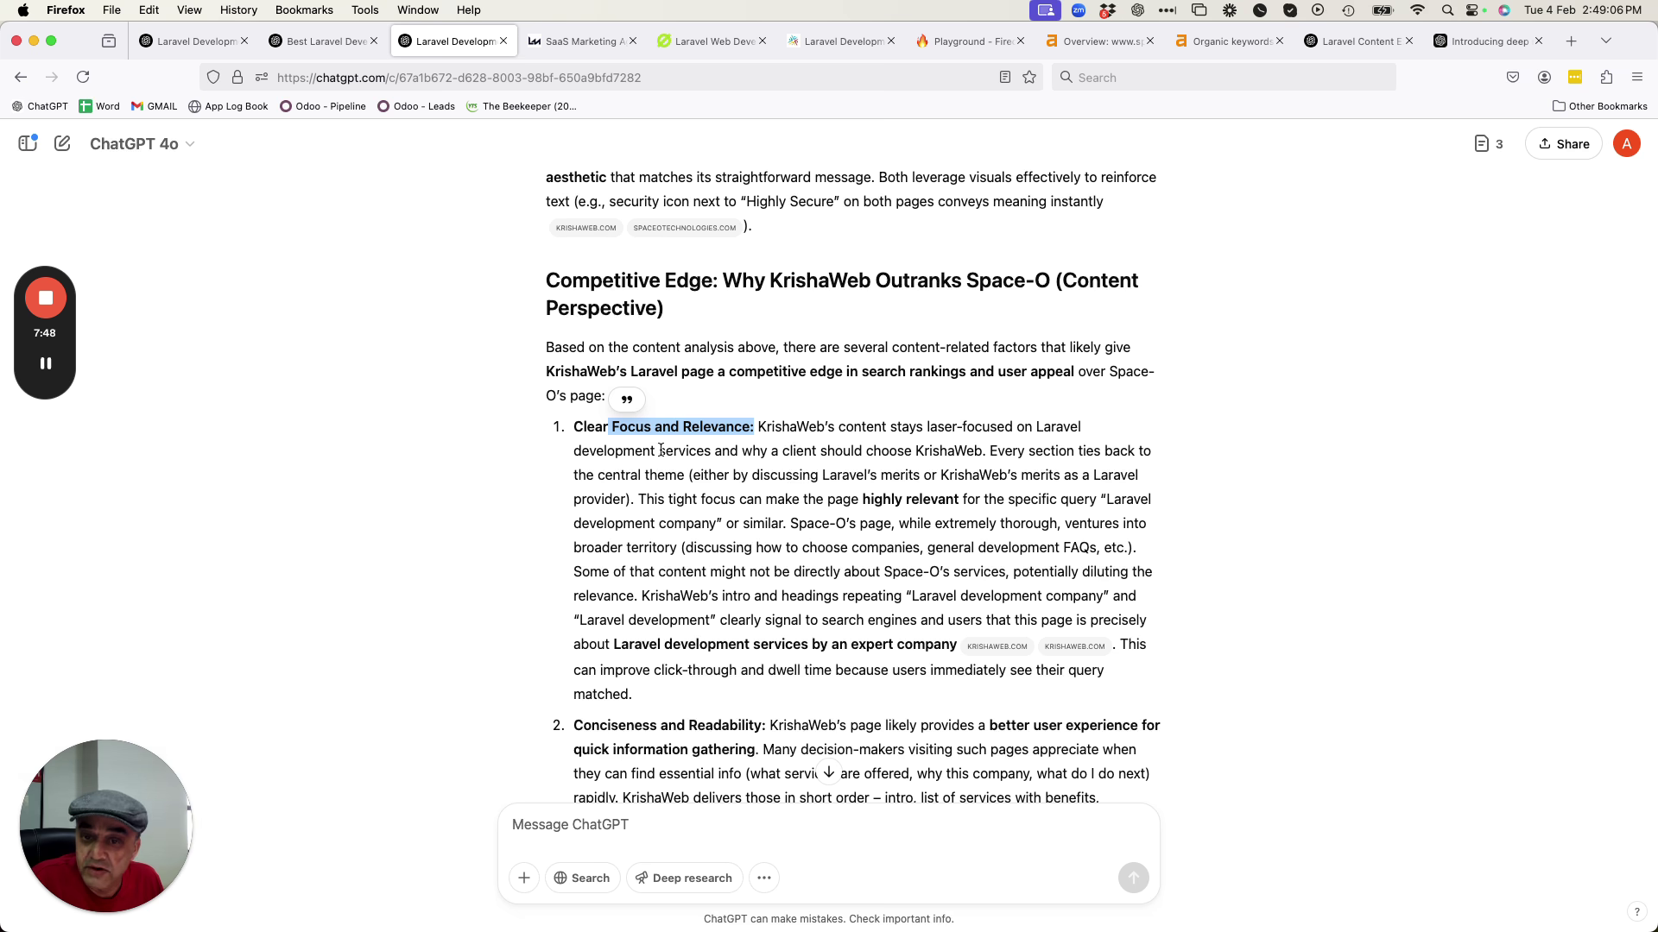
pyautogui.moveTo(787, 451); pyautogui.dragTo(898, 451)
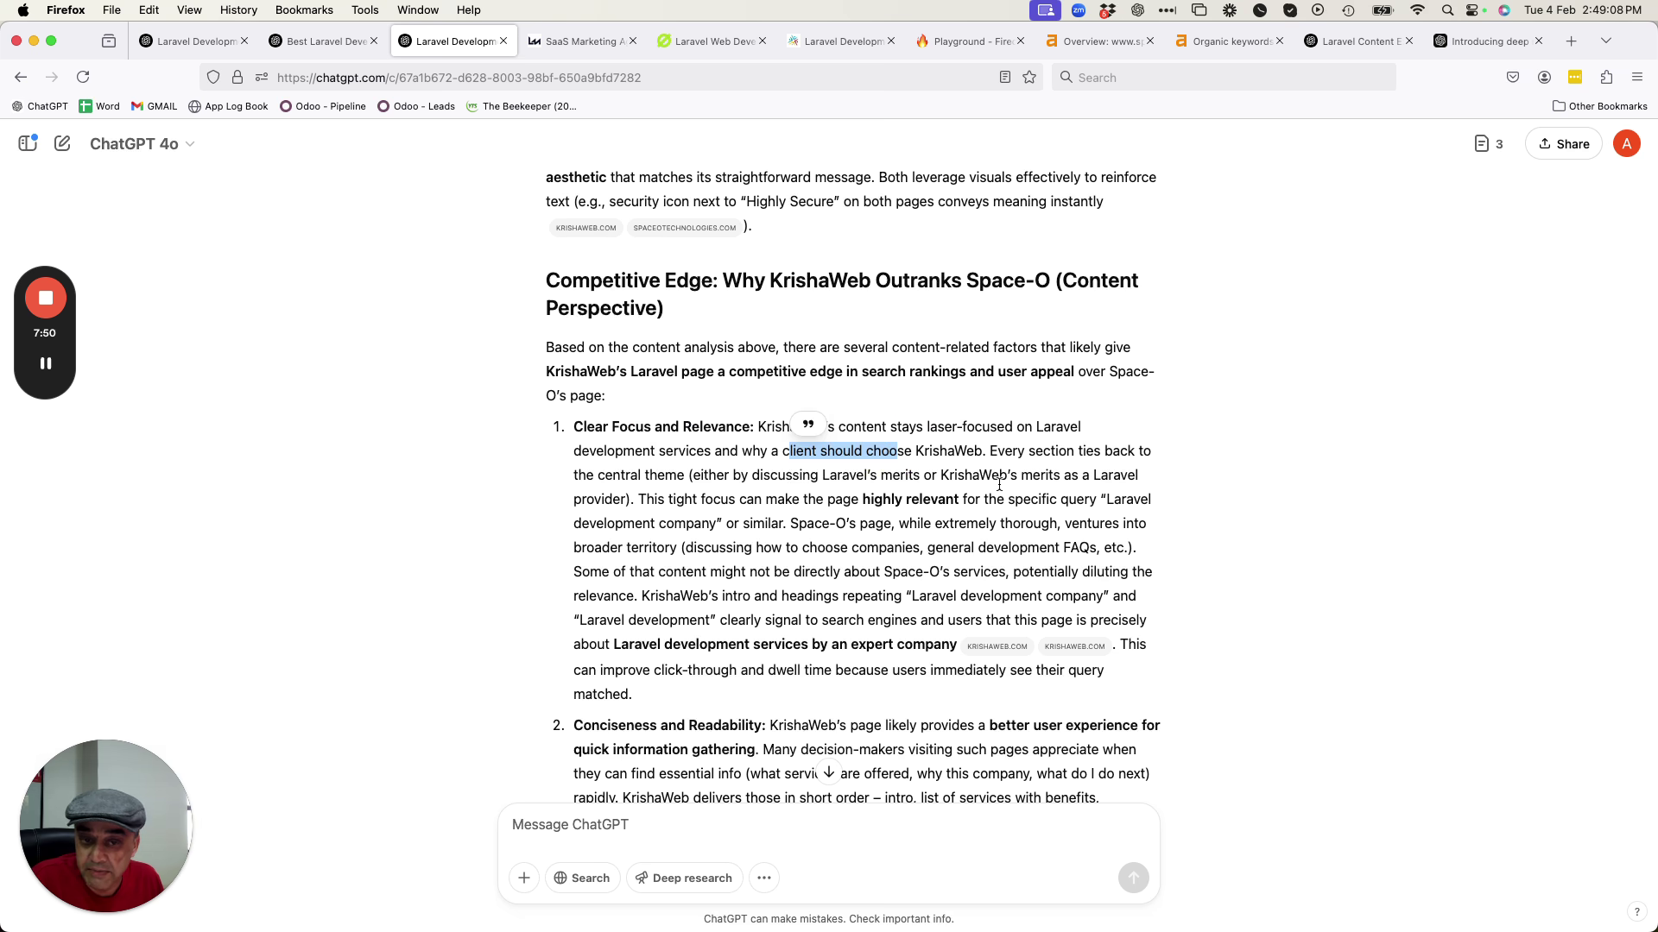
pyautogui.scroll(-1, 1041, 469)
pyautogui.moveTo(654, 473); pyautogui.dragTo(1006, 473)
pyautogui.moveTo(743, 497); pyautogui.dragTo(825, 497)
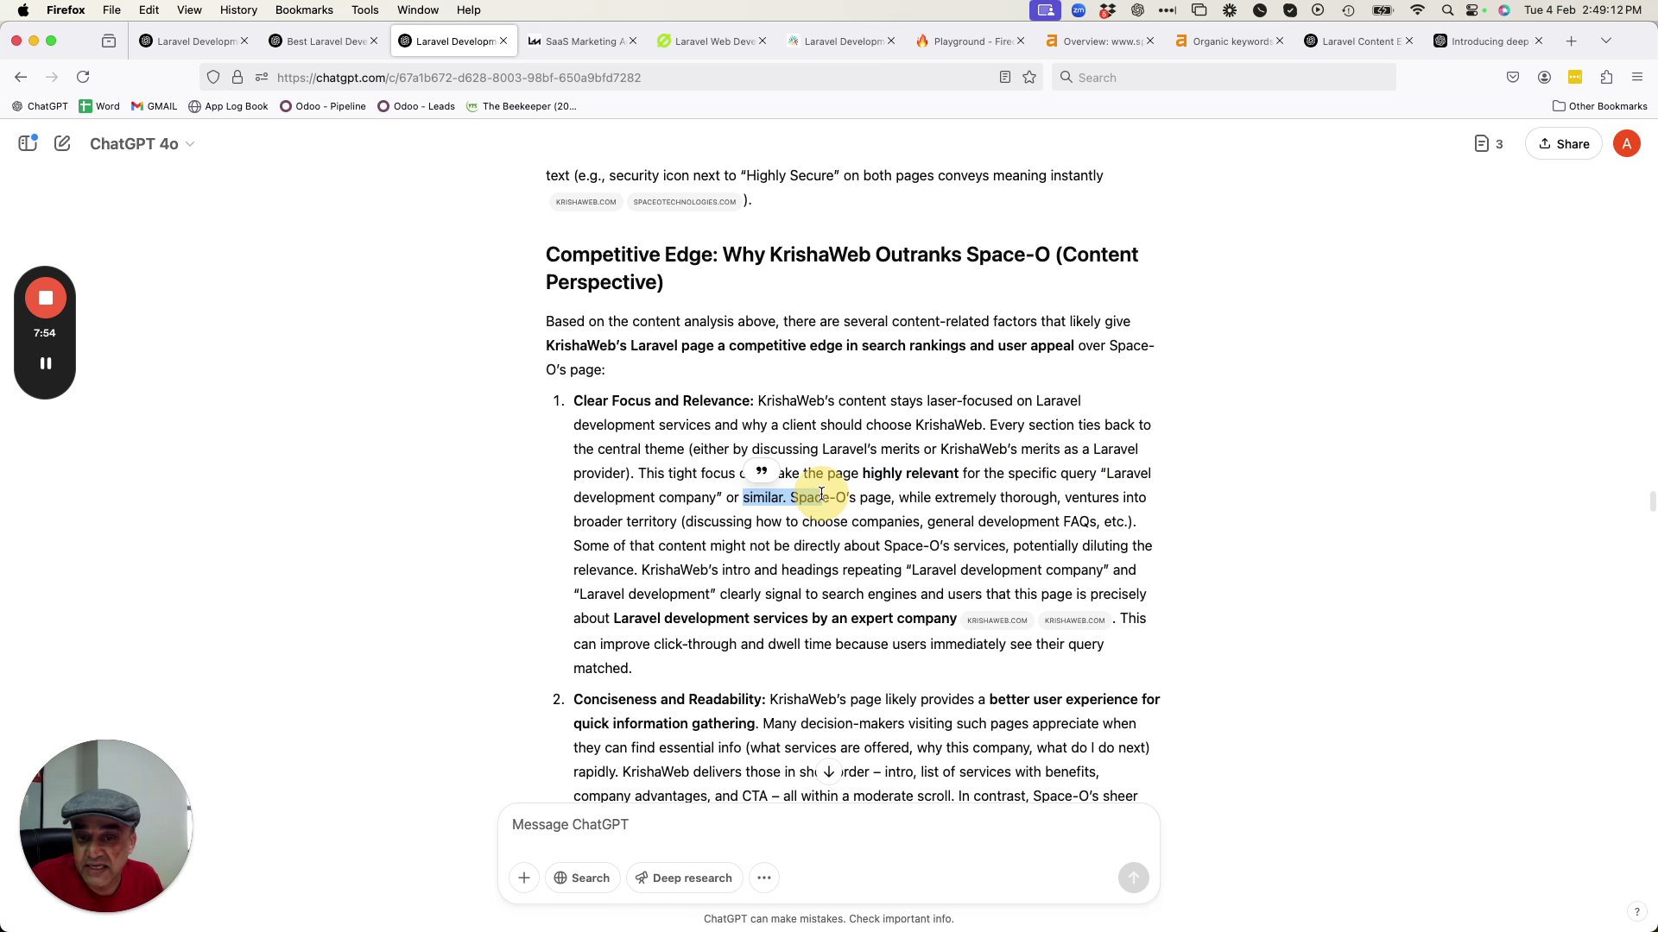
pyautogui.scroll(-5, 852, 406)
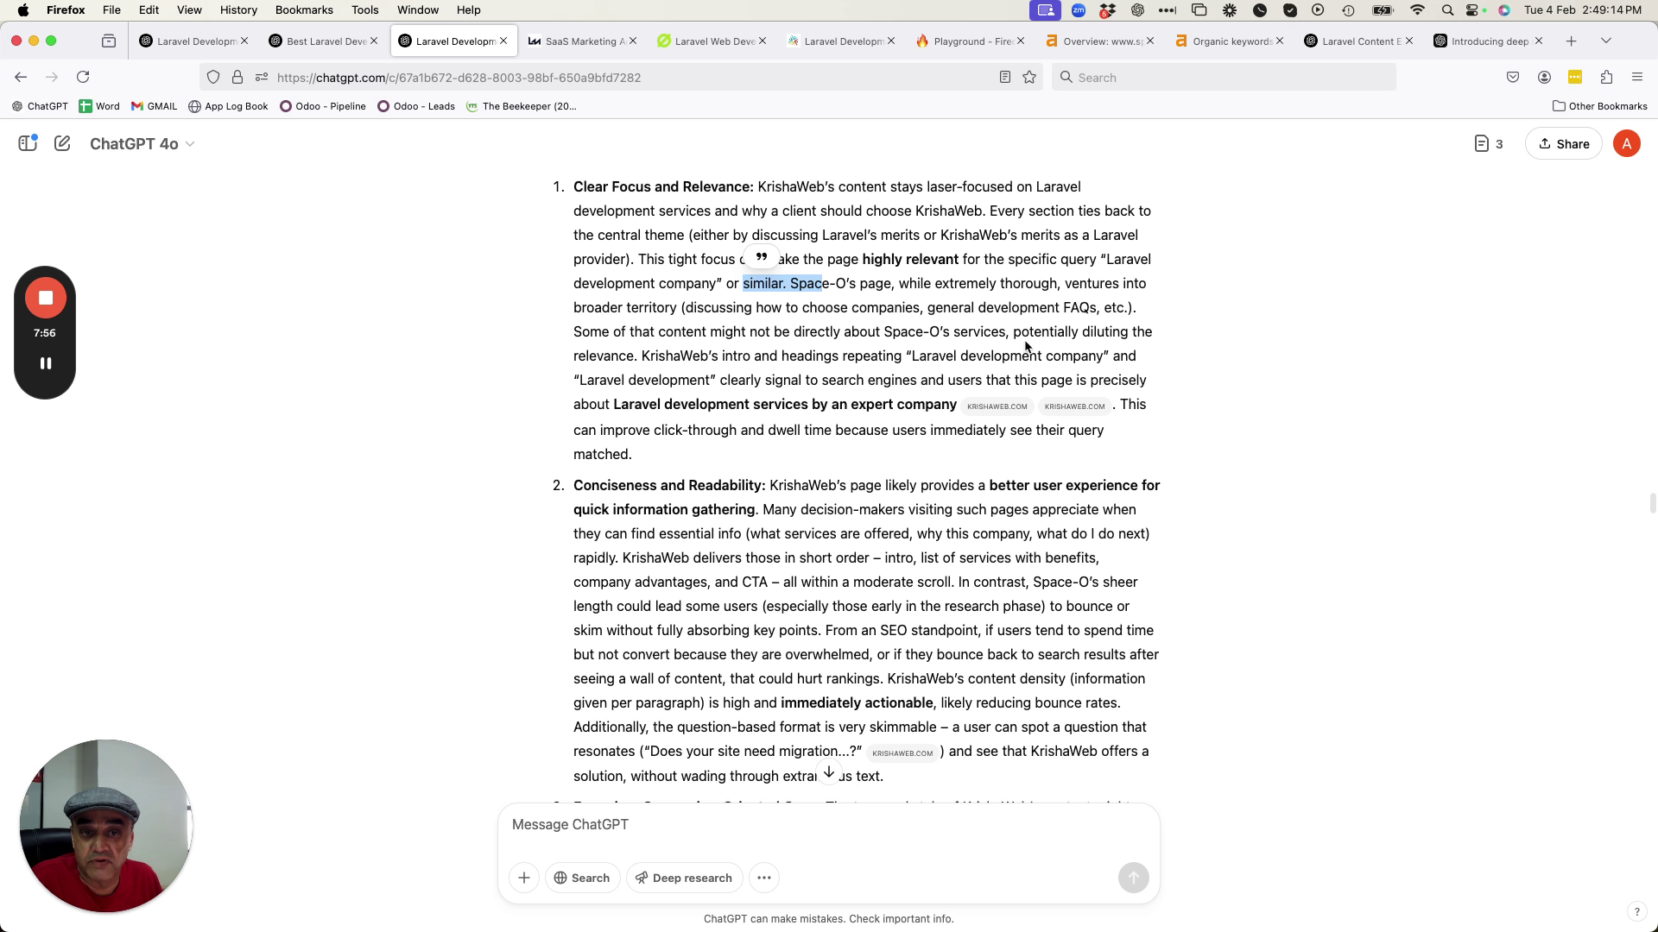
pyautogui.moveTo(1013, 337); pyautogui.dragTo(1079, 337)
pyautogui.moveTo(610, 355); pyautogui.dragTo(673, 363)
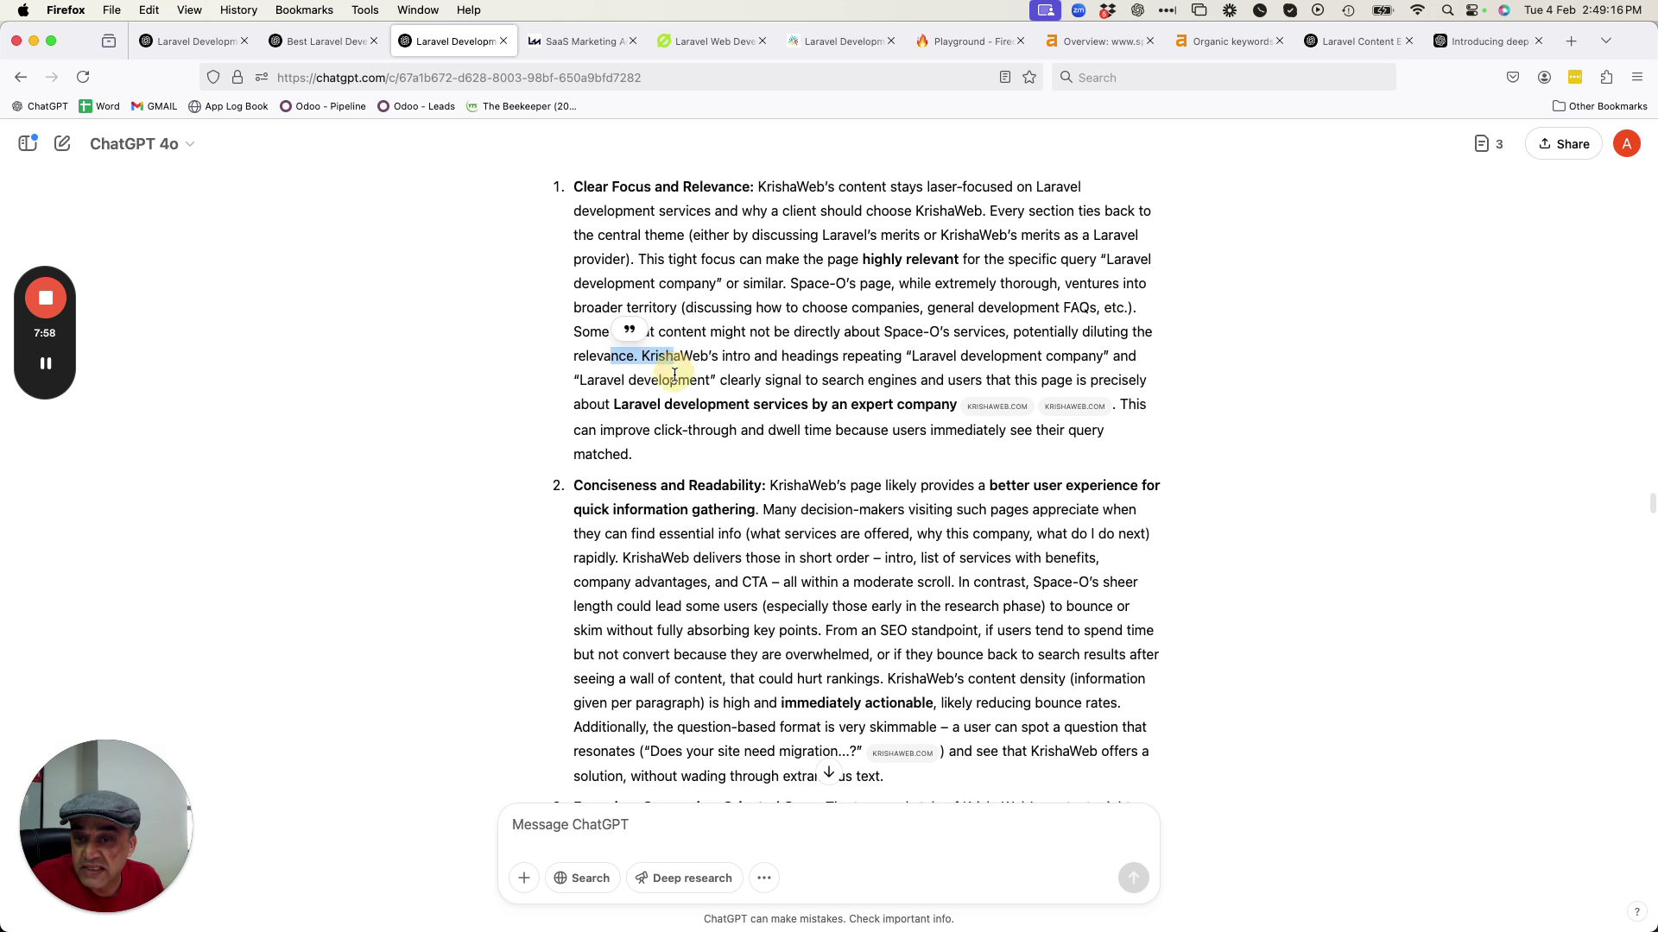
# Read the opening of the Conciseness and Readability point, highlighting phrases about quick information gathering and KrishaWeb's short delivery.
pyautogui.moveTo(595, 488); pyautogui.dragTo(760, 486)
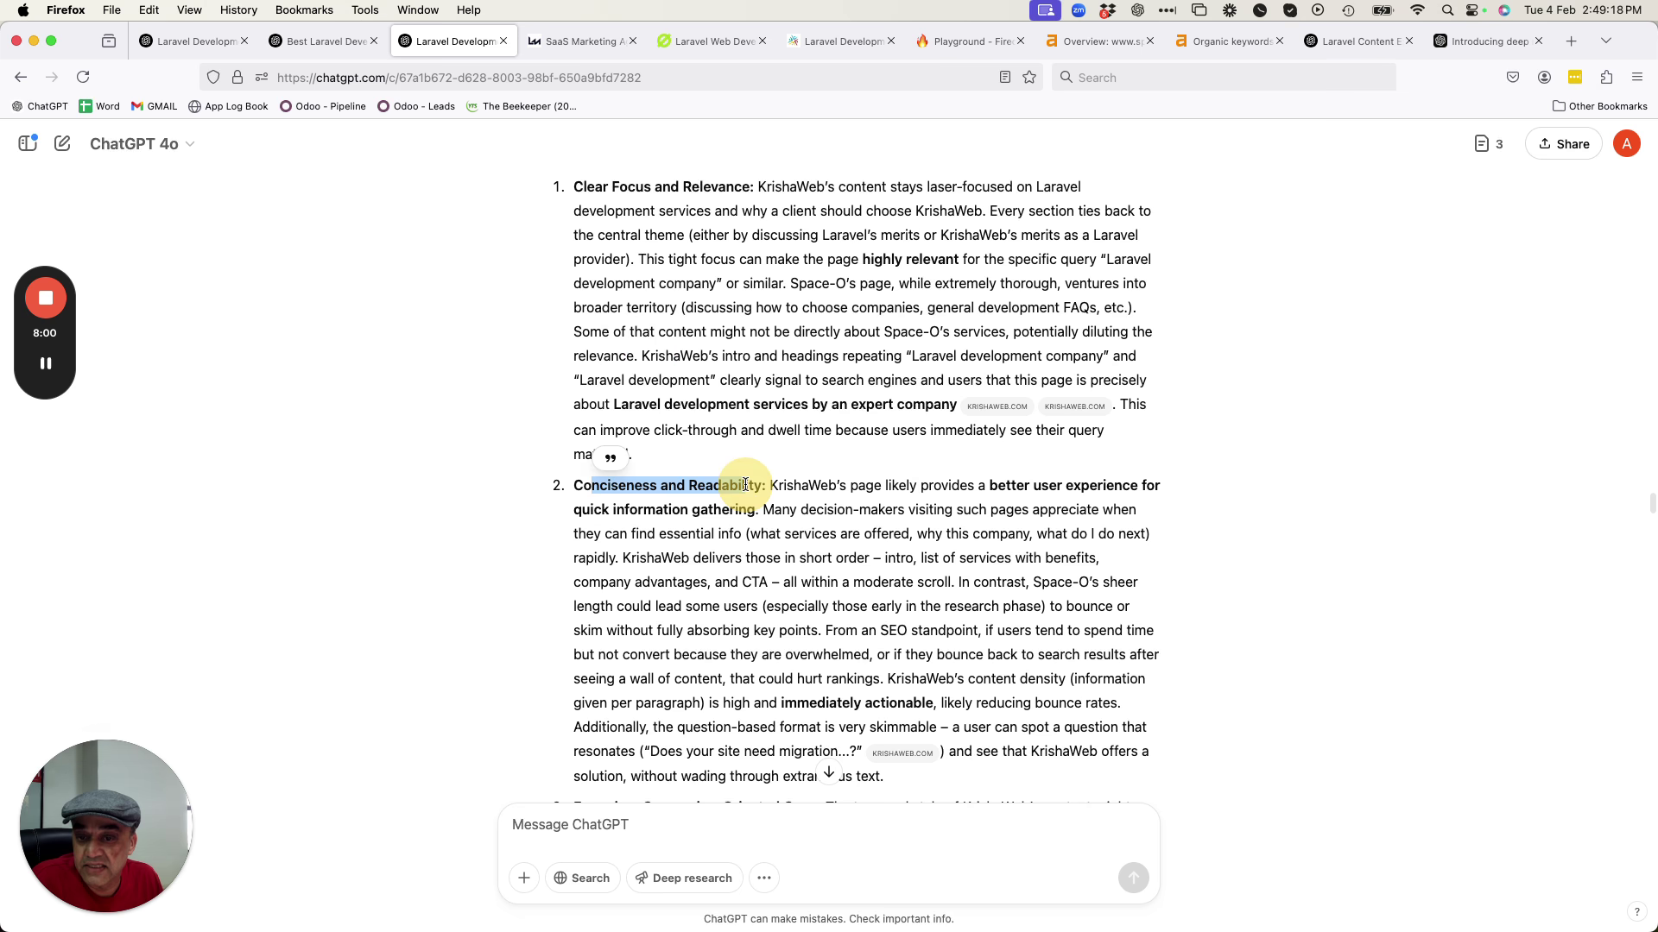
pyautogui.scroll(-8, 767, 466)
pyautogui.scroll(2, 769, 439)
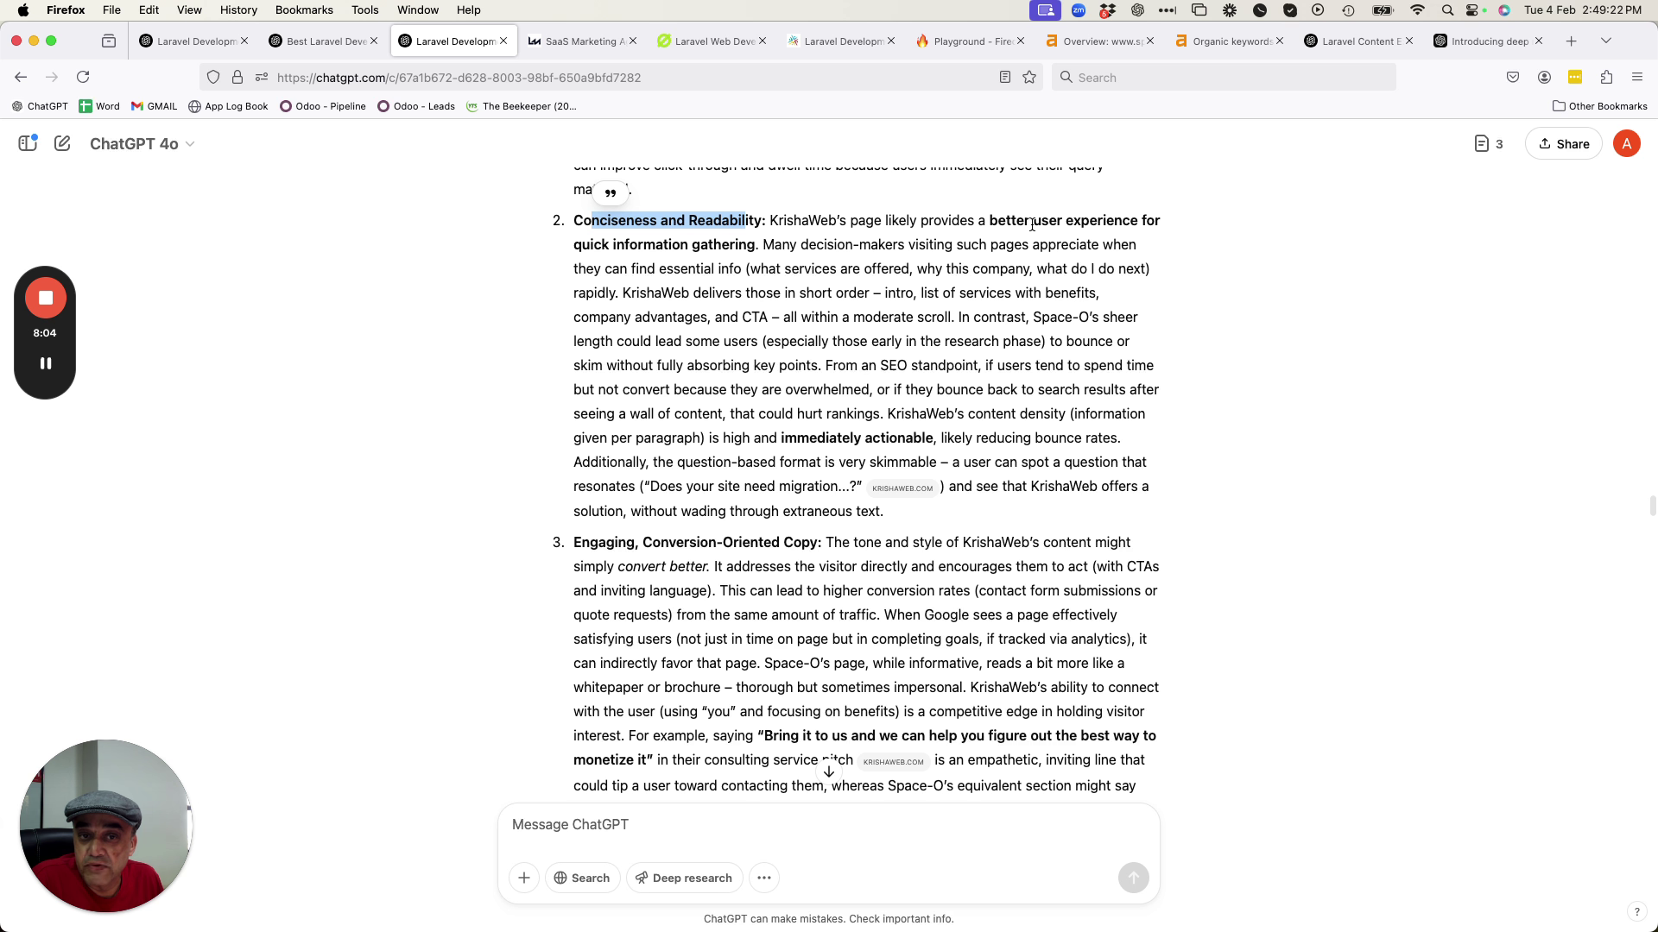
pyautogui.click(664, 245)
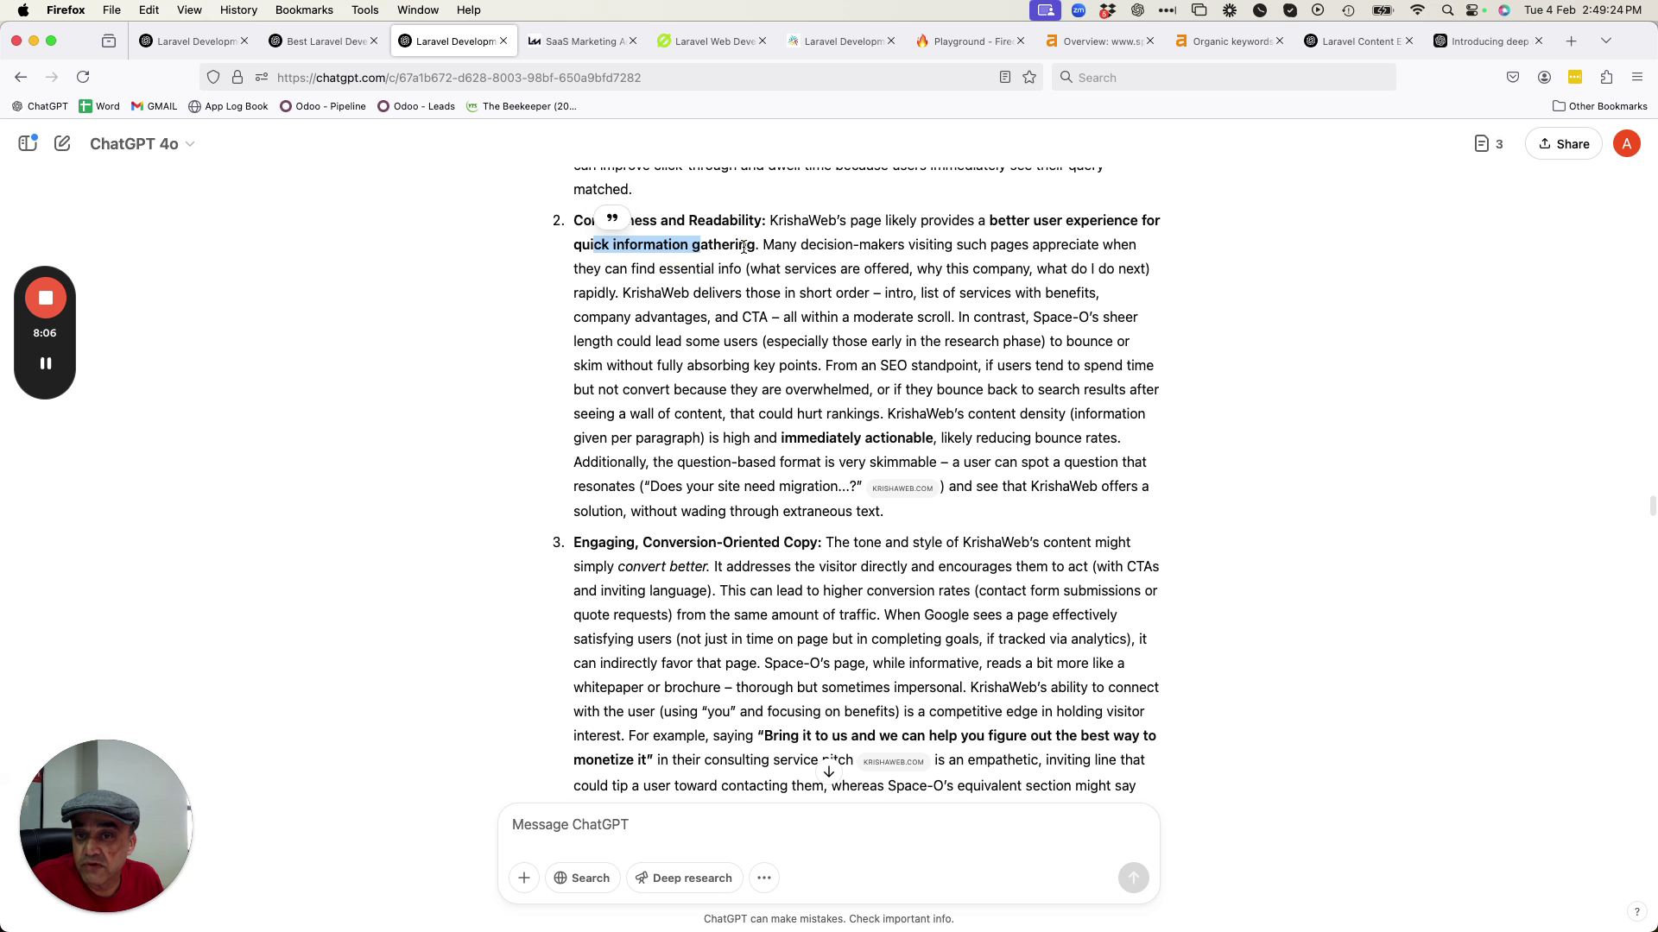
pyautogui.moveTo(782, 245); pyautogui.dragTo(1006, 246)
pyautogui.moveTo(598, 268)
pyautogui.mouseDown()
pyautogui.moveTo(1027, 268)
pyautogui.moveTo(1000, 269)
pyautogui.mouseUp()
pyautogui.click(708, 268)
pyautogui.moveTo(645, 300); pyautogui.dragTo(700, 298)
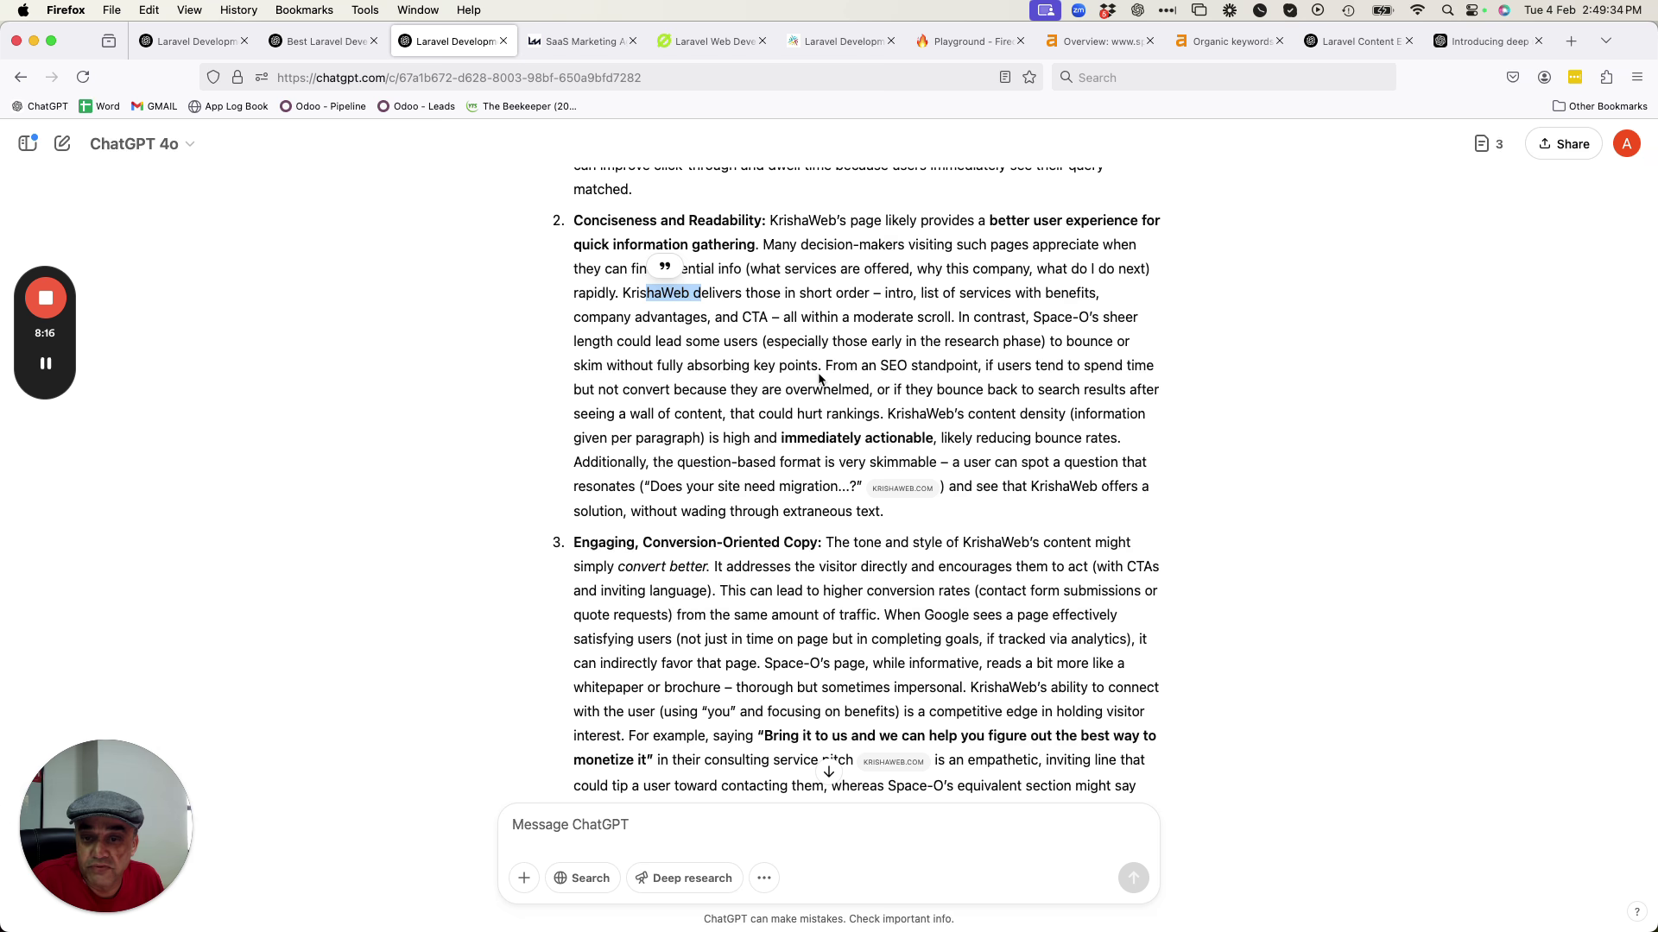
# Read the contrast with Space-O's page length in the Conciseness and Readability point, highlighting the remark about readers skimming without fully absorbing.
pyautogui.scroll(-1, 820, 378)
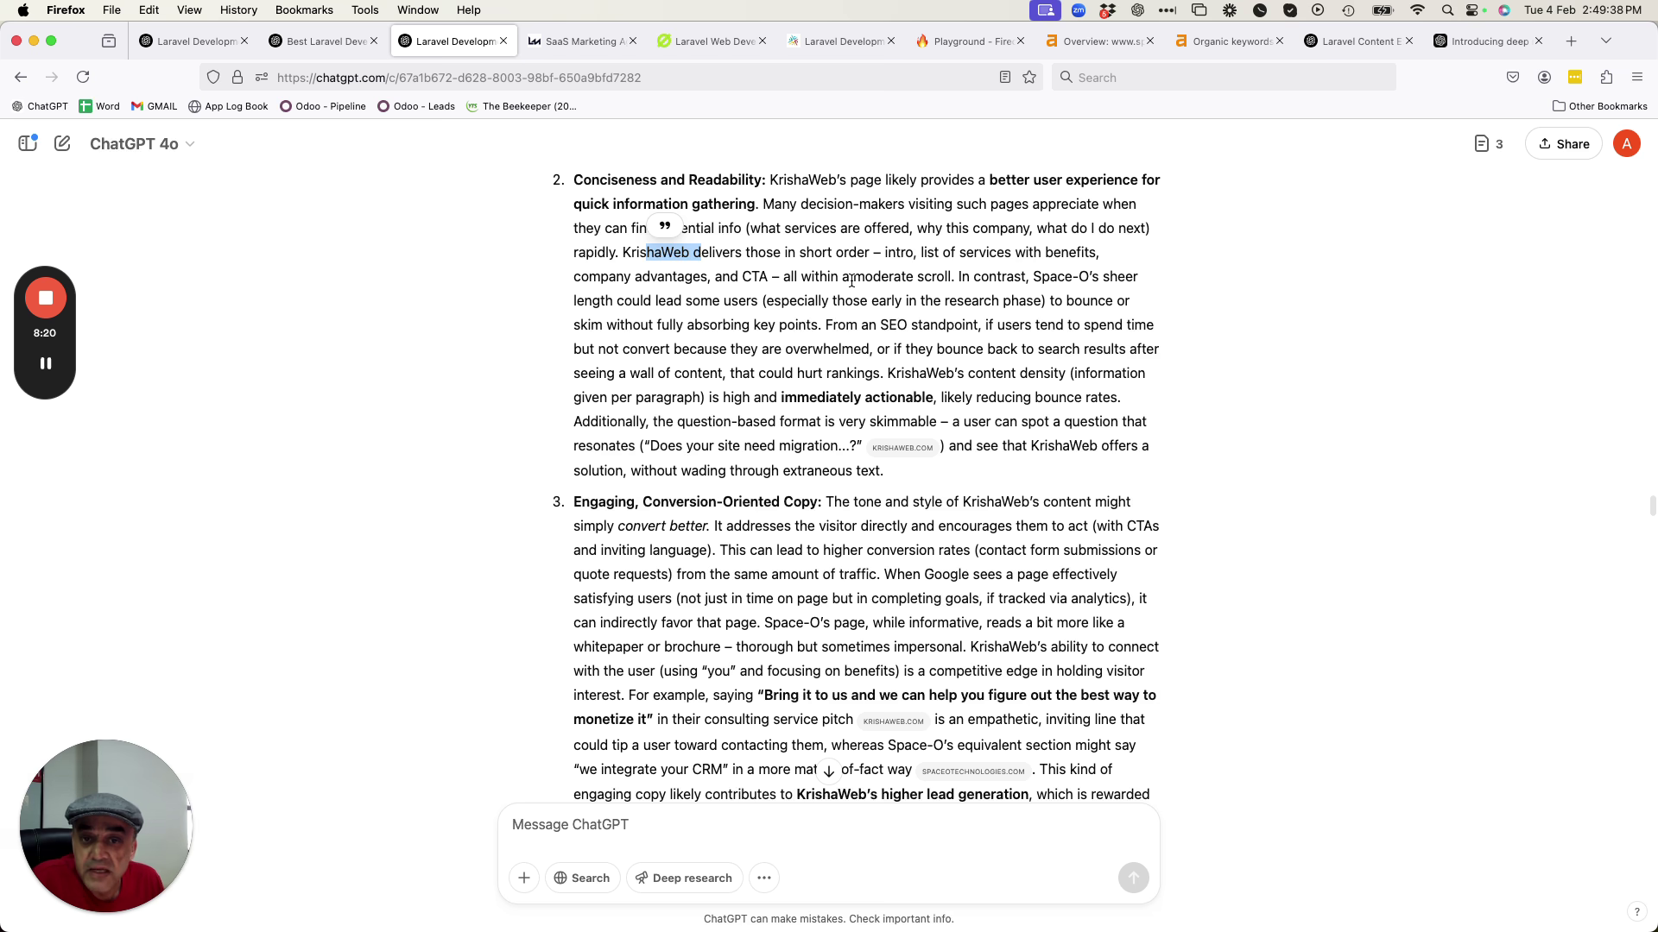
pyautogui.moveTo(1042, 286); pyautogui.dragTo(1117, 286)
pyautogui.moveTo(577, 300); pyautogui.dragTo(727, 296)
pyautogui.click(728, 296)
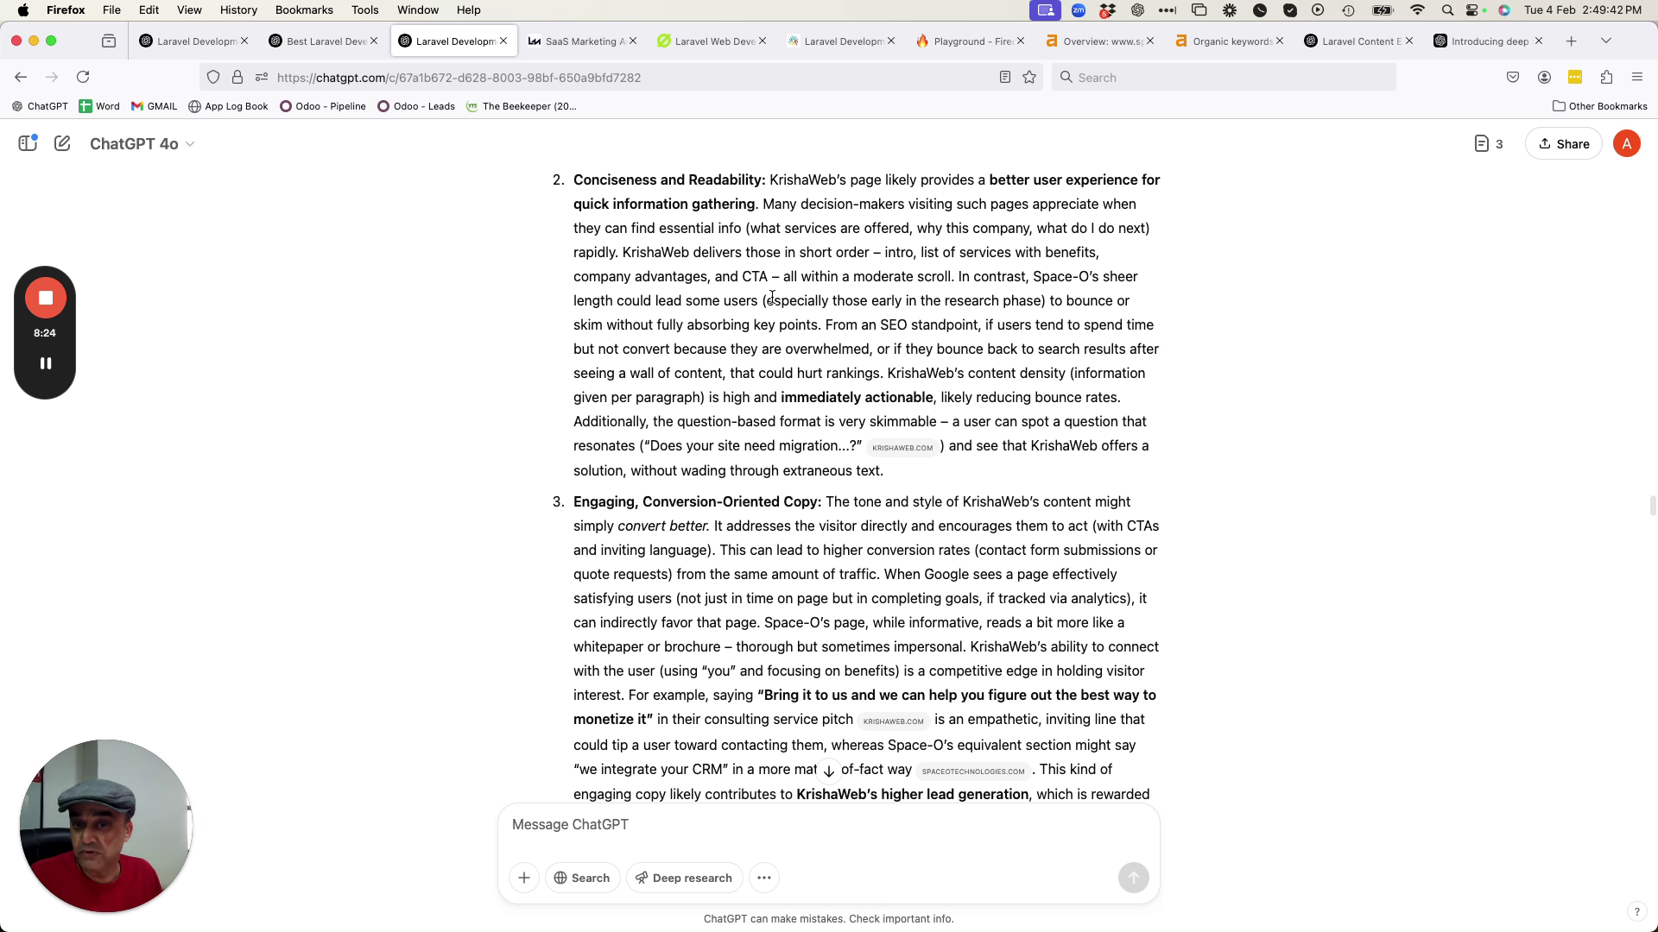
pyautogui.moveTo(1046, 300); pyautogui.dragTo(984, 300)
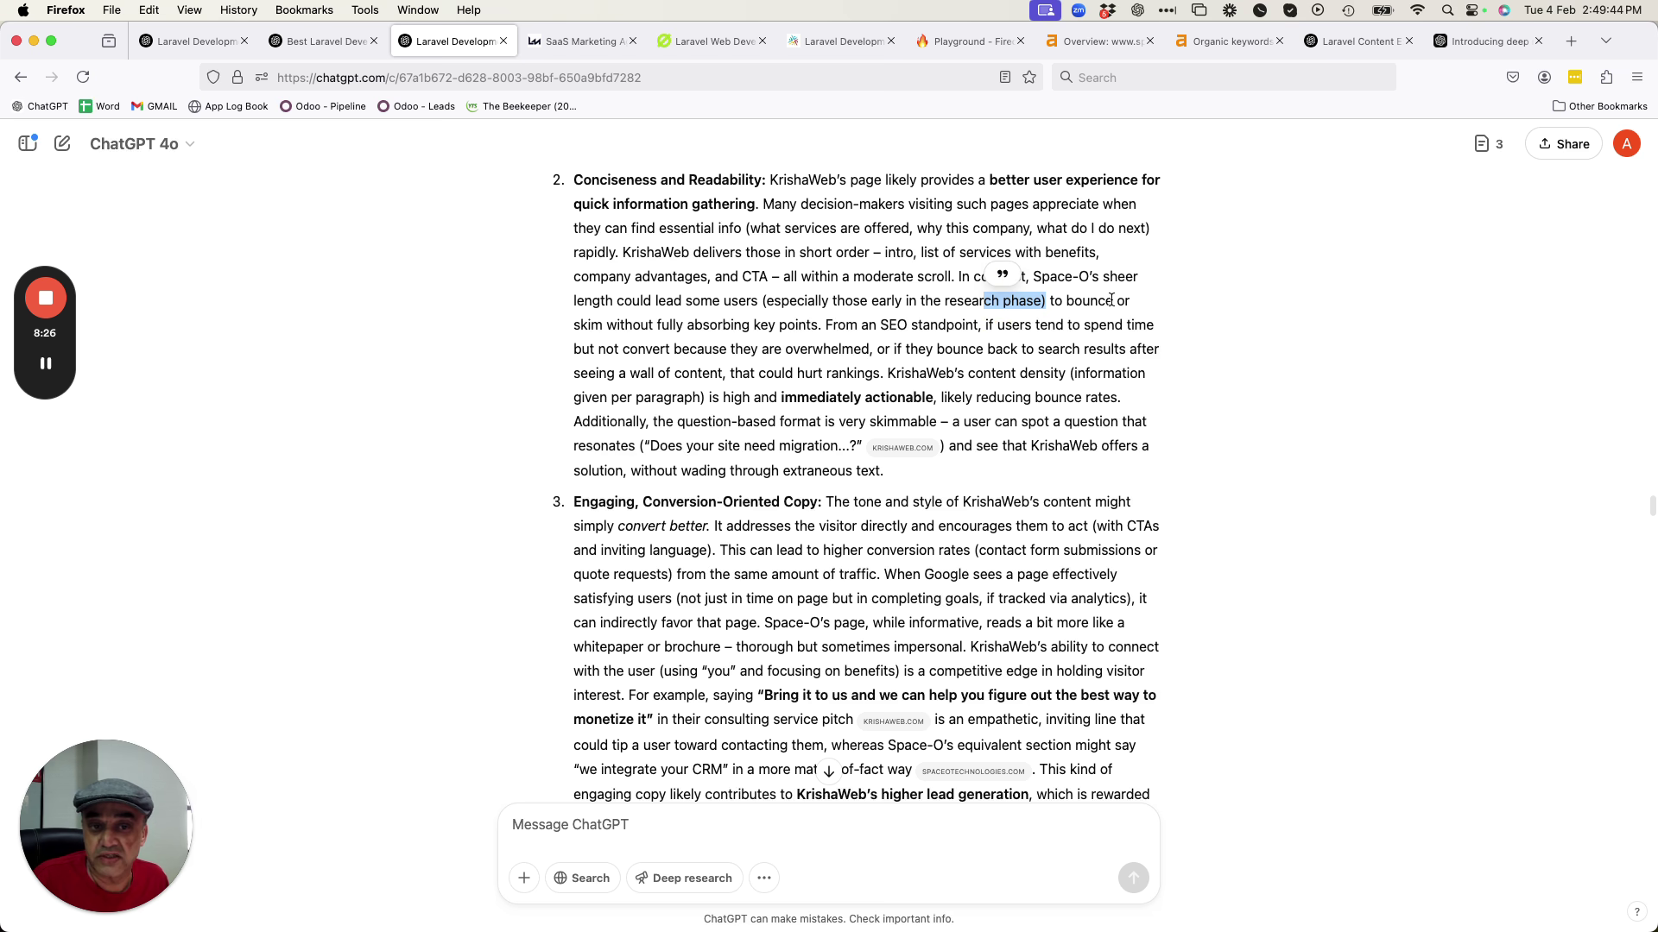
pyautogui.moveTo(604, 326); pyautogui.dragTo(695, 326)
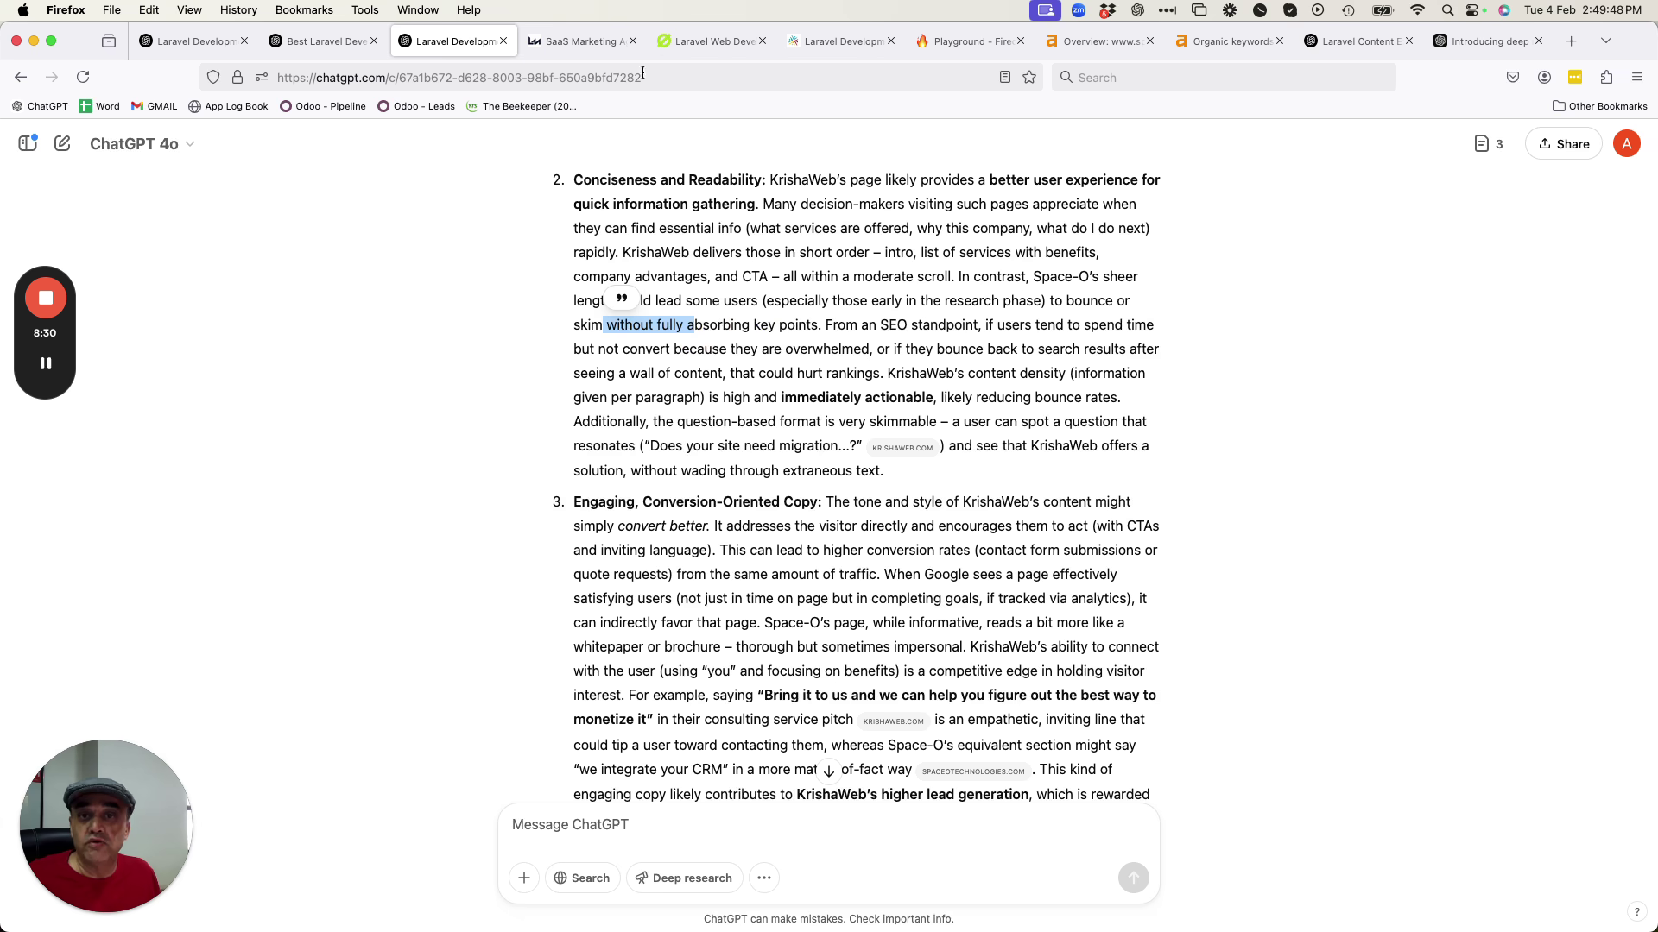
# Open Space-O's live Laravel development page and look through its sections down to Industries We Serve to judge its length.
pyautogui.click(725, 41)
pyautogui.scroll(-15, 765, 584)
pyautogui.scroll(-20, 764, 587)
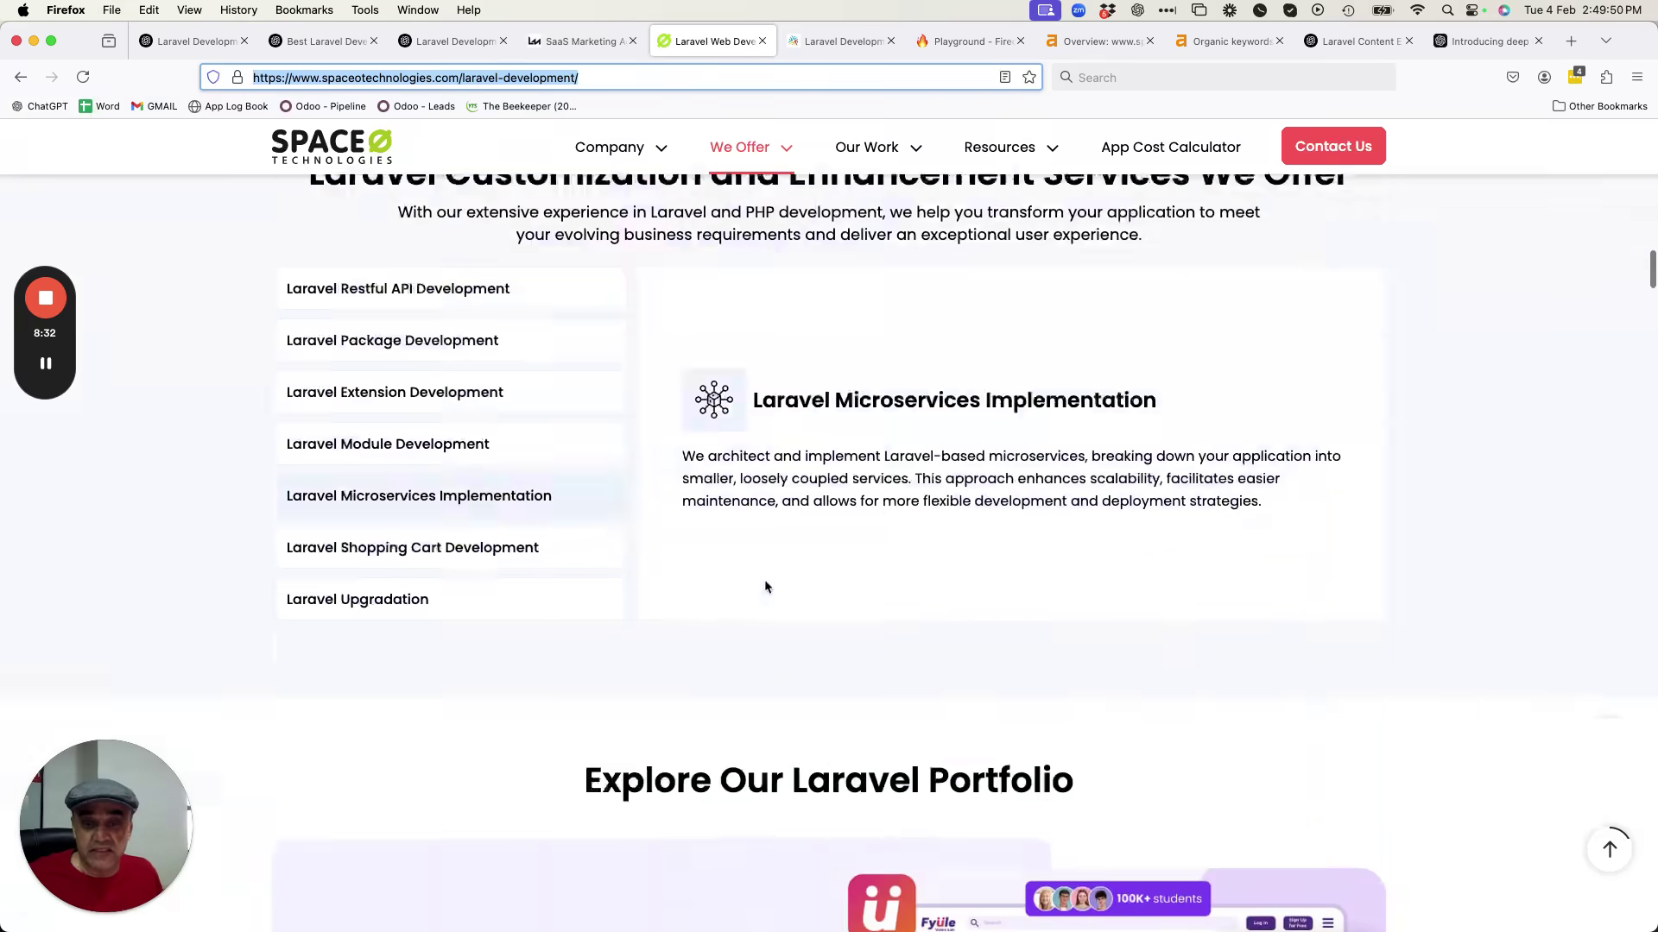
pyautogui.scroll(-20, 764, 588)
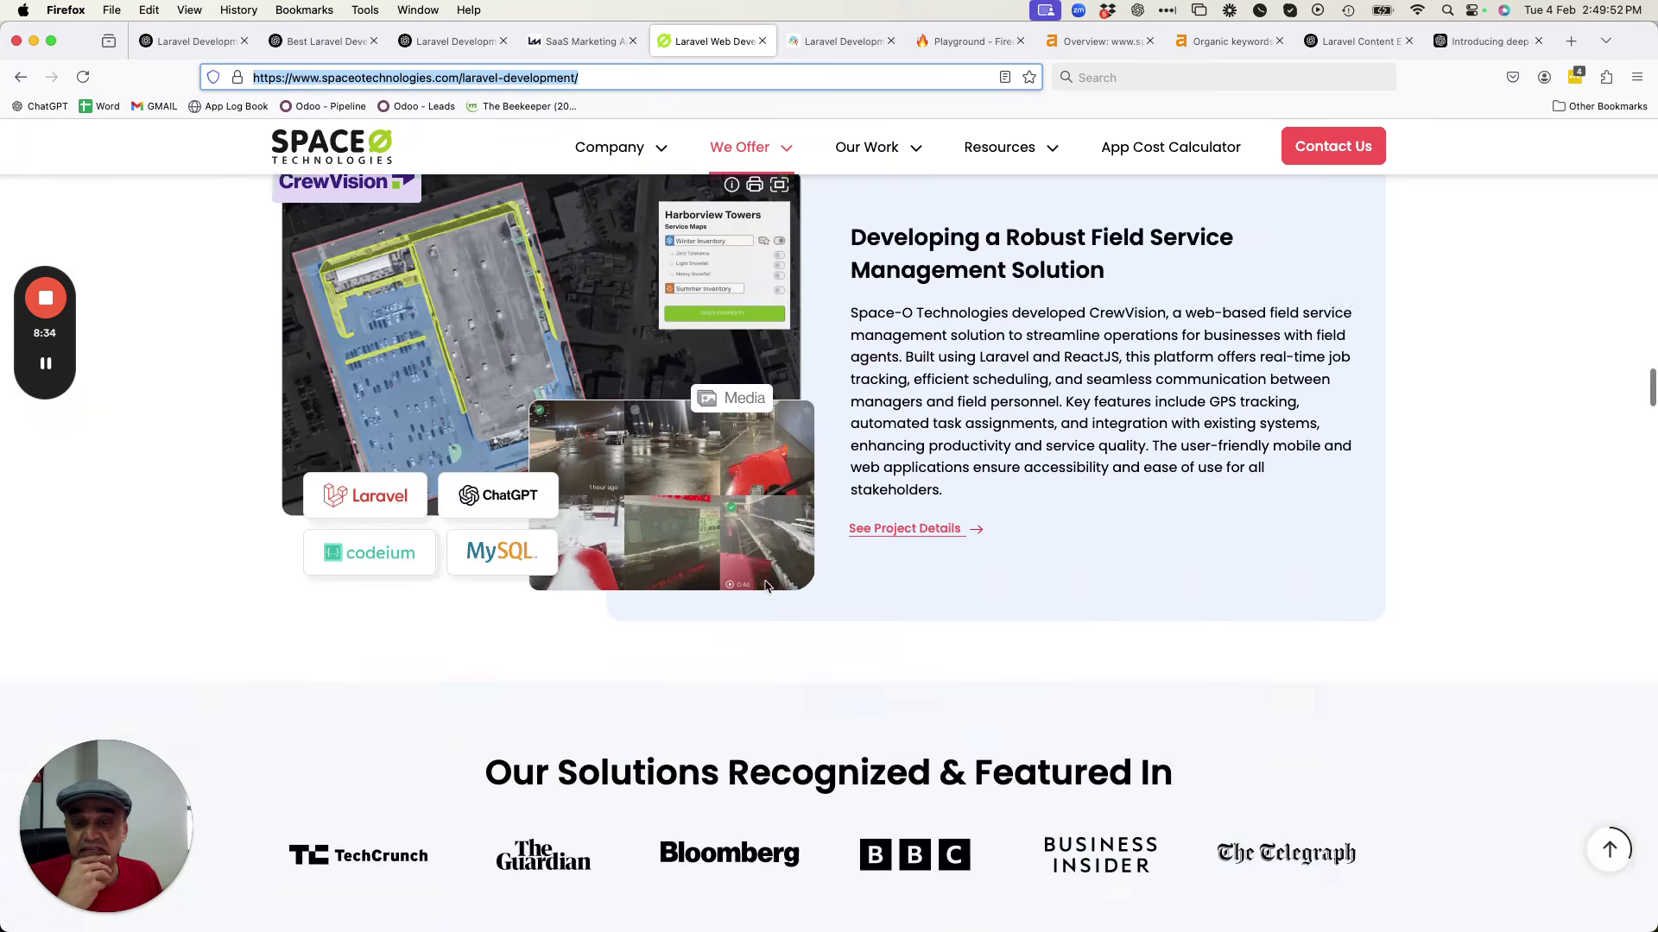
pyautogui.scroll(-20, 765, 581)
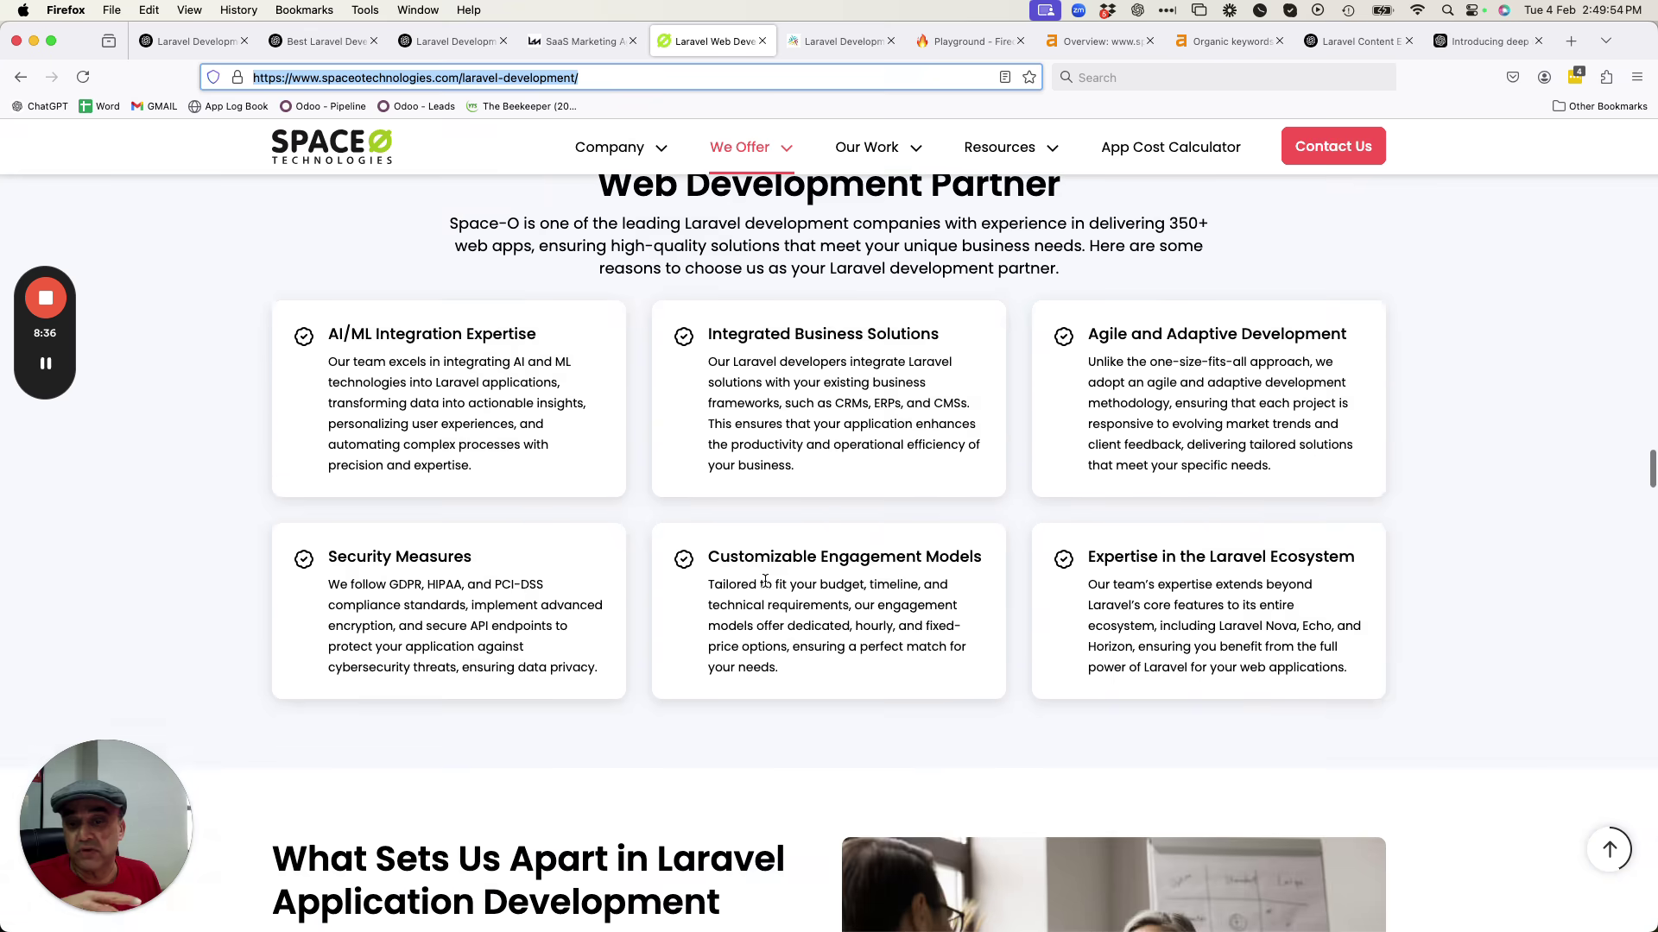
pyautogui.scroll(-20, 765, 586)
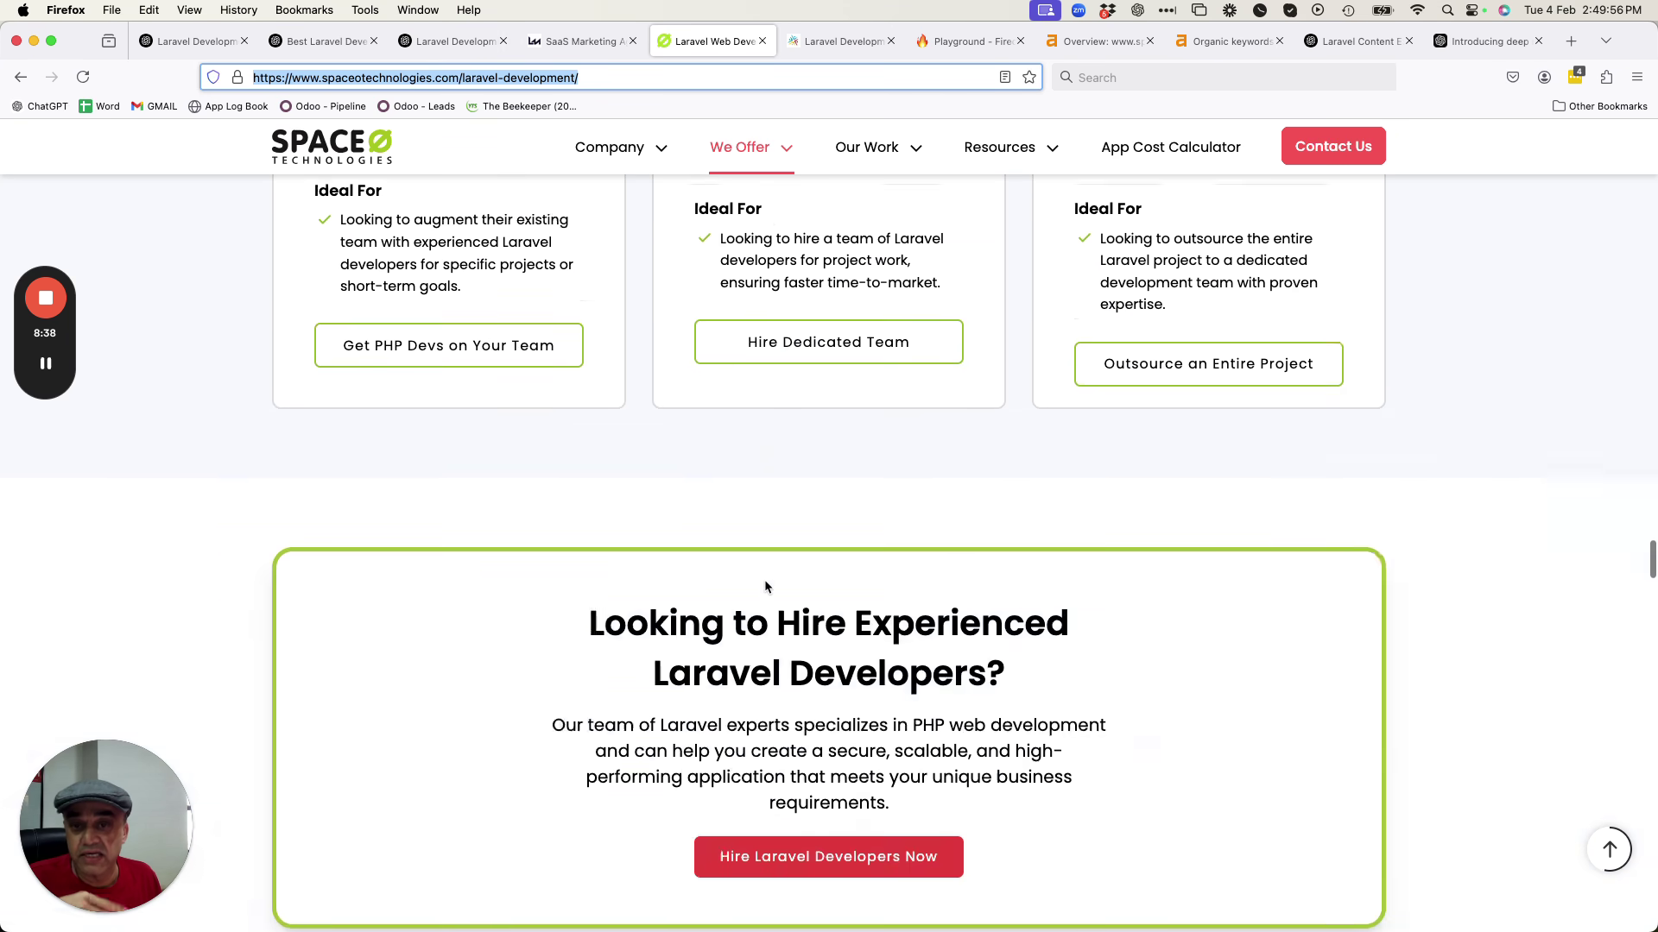
pyautogui.scroll(-7, 764, 581)
pyautogui.scroll(5, 764, 579)
pyautogui.scroll(-9, 764, 583)
pyautogui.scroll(-6, 764, 578)
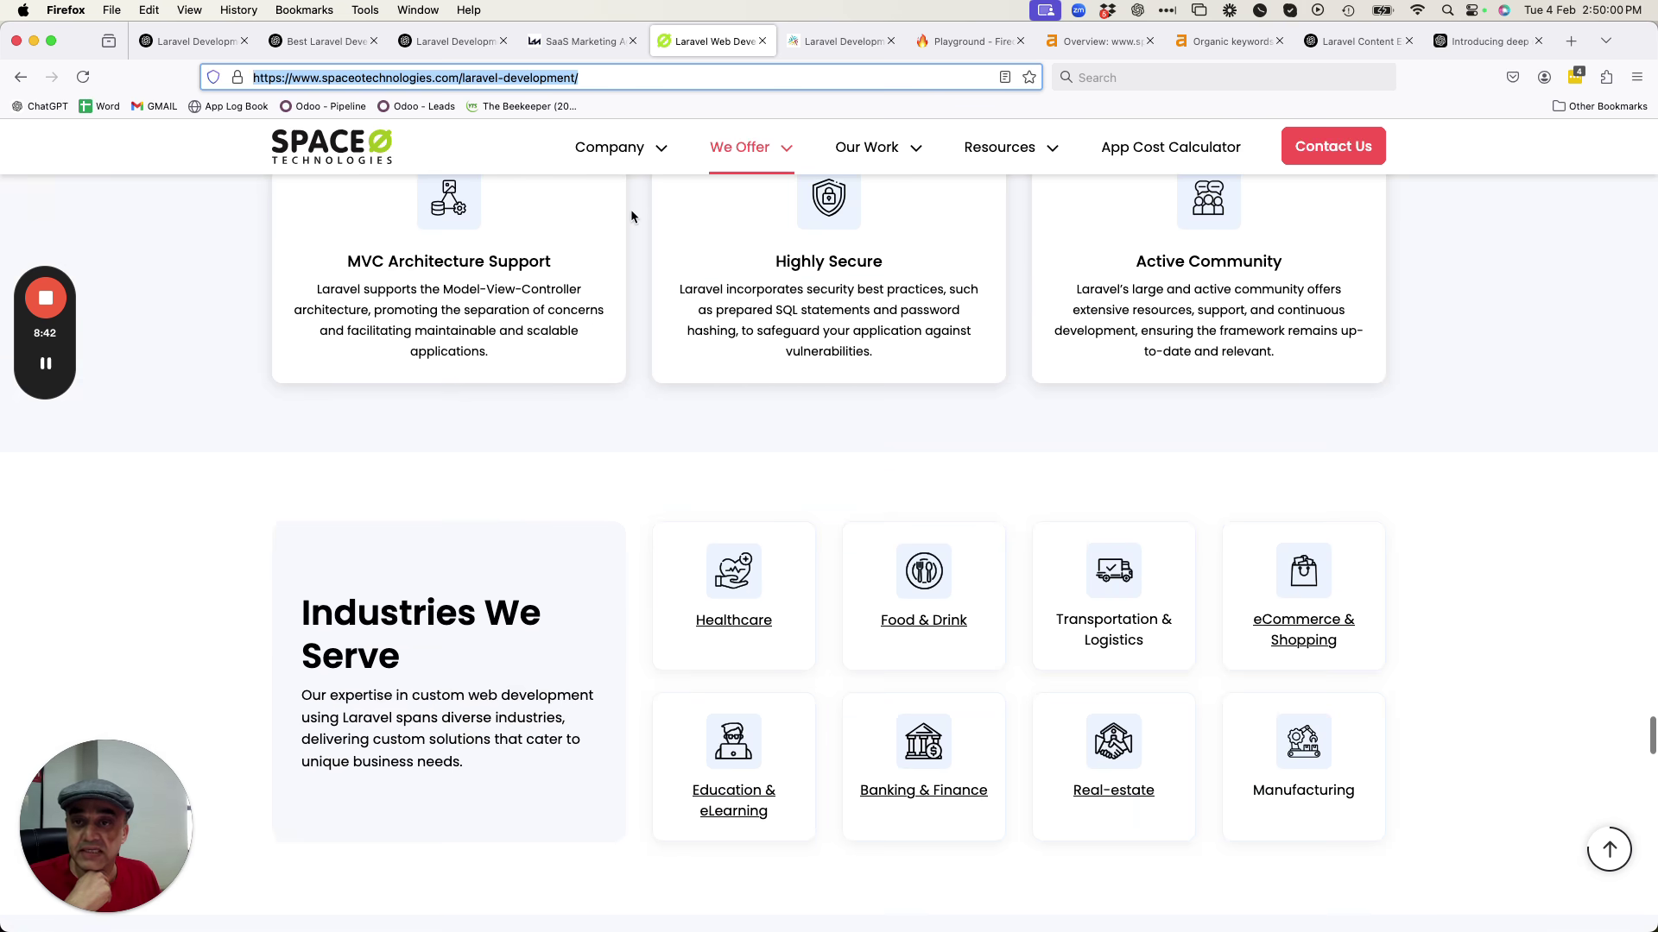
# Return to the ChatGPT report, skim points 3 to 7 of the Competitive Edge section and read its closing summary.
pyautogui.click(471, 44)
pyautogui.scroll(-5, 826, 448)
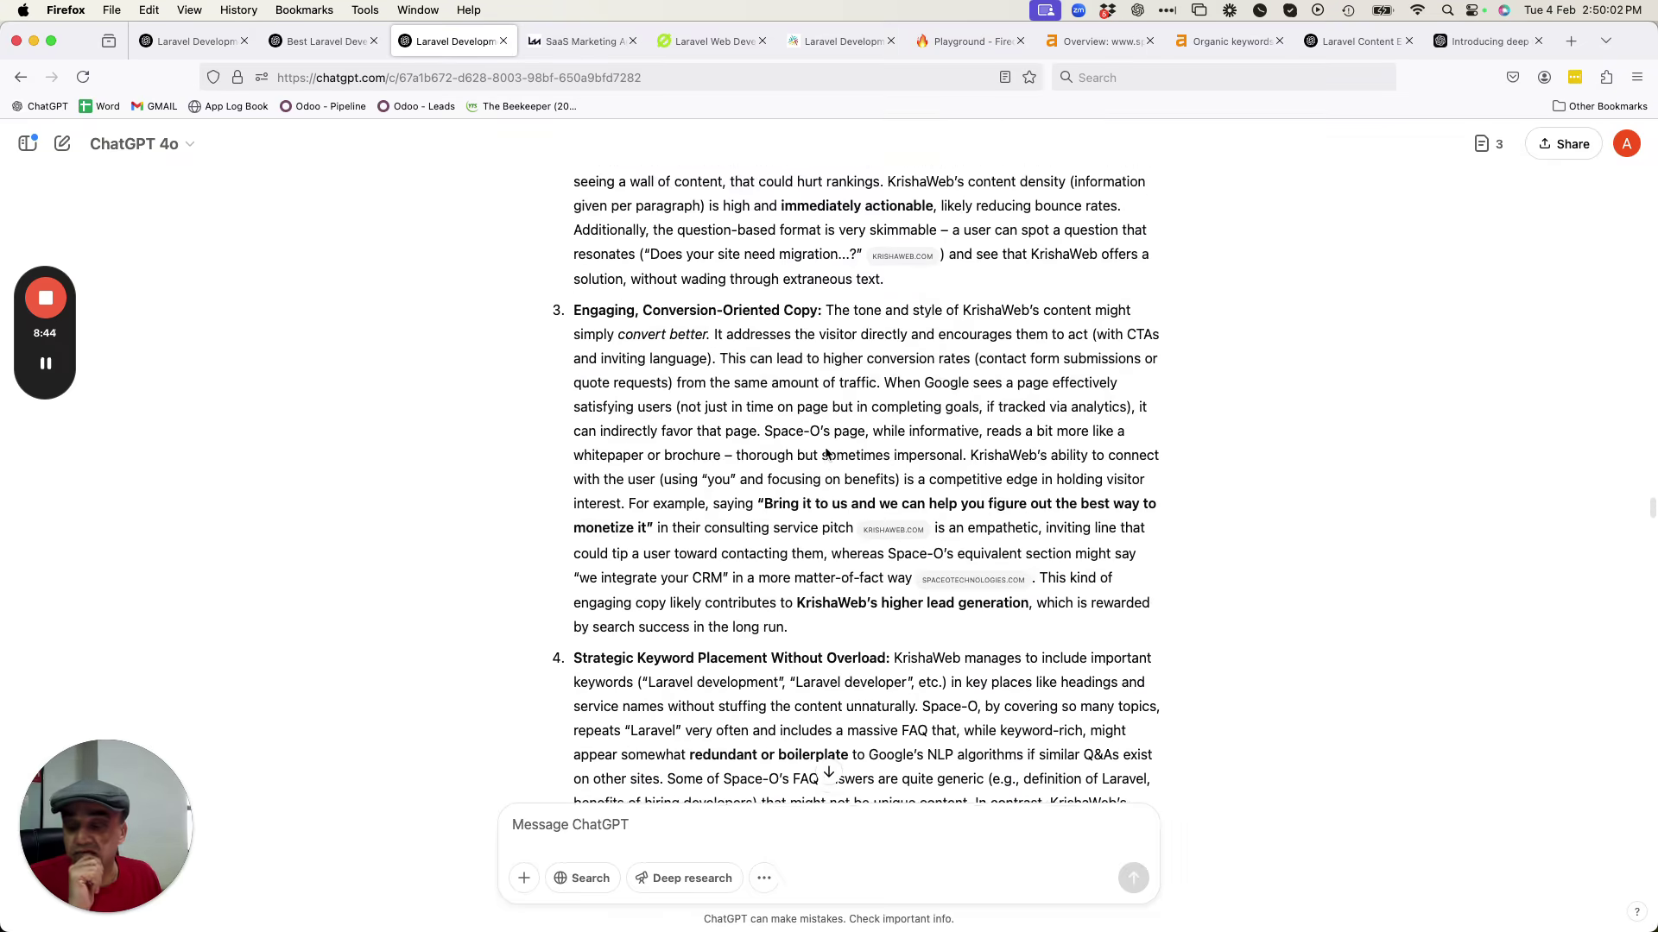
pyautogui.scroll(-4, 826, 452)
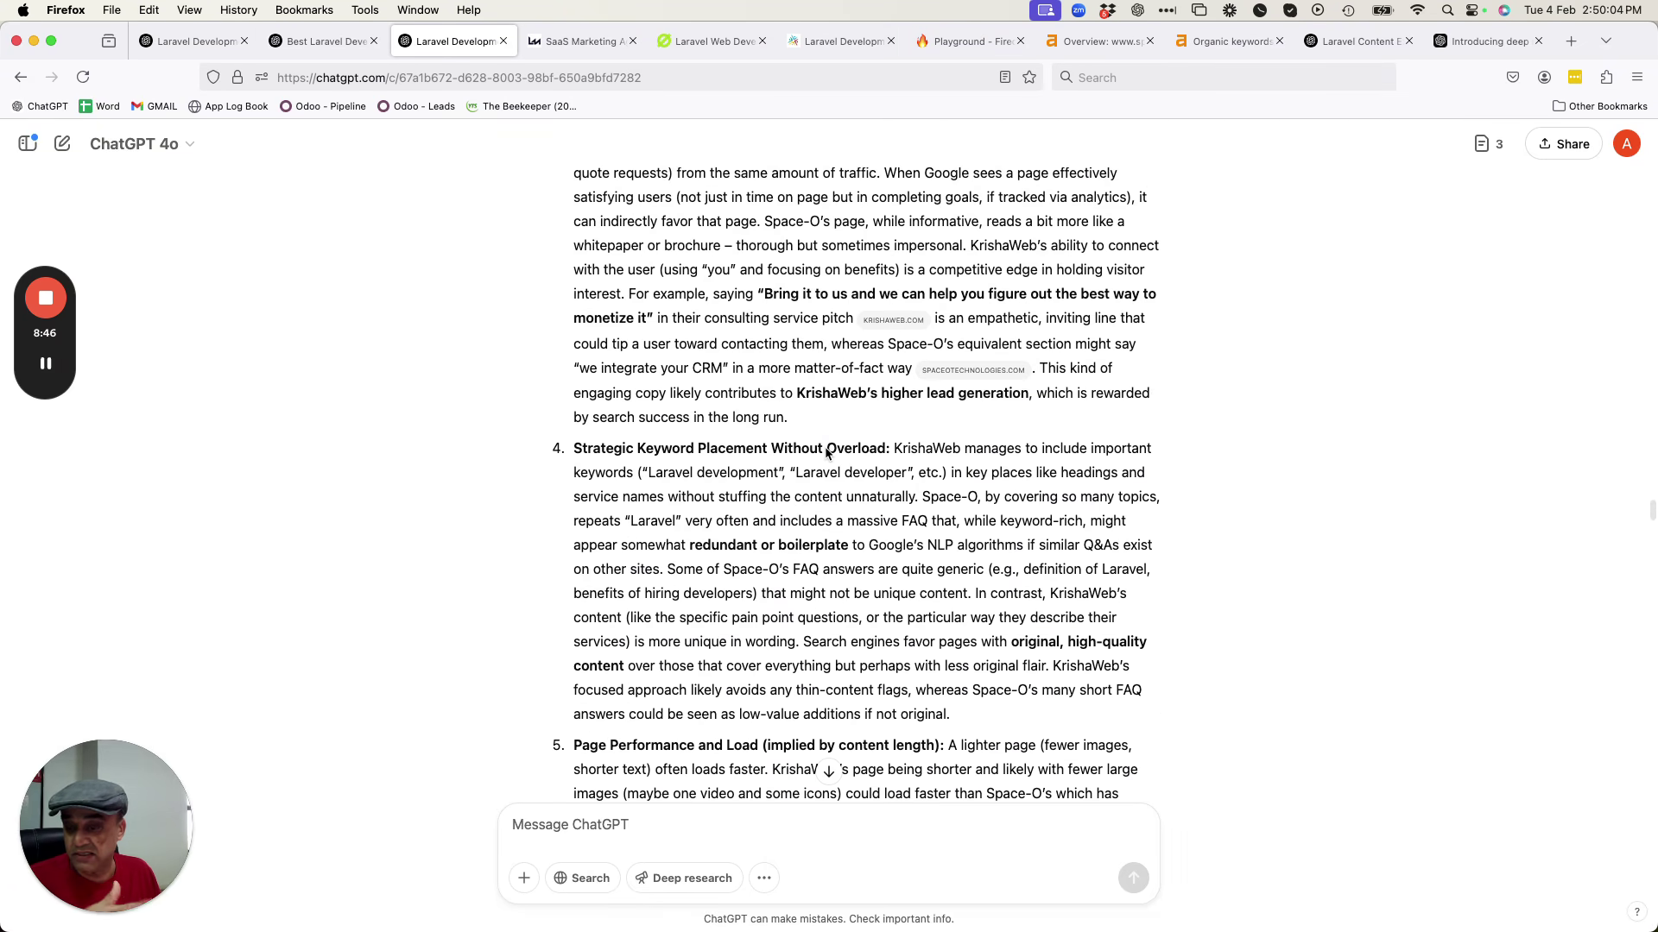
pyautogui.scroll(-9, 826, 448)
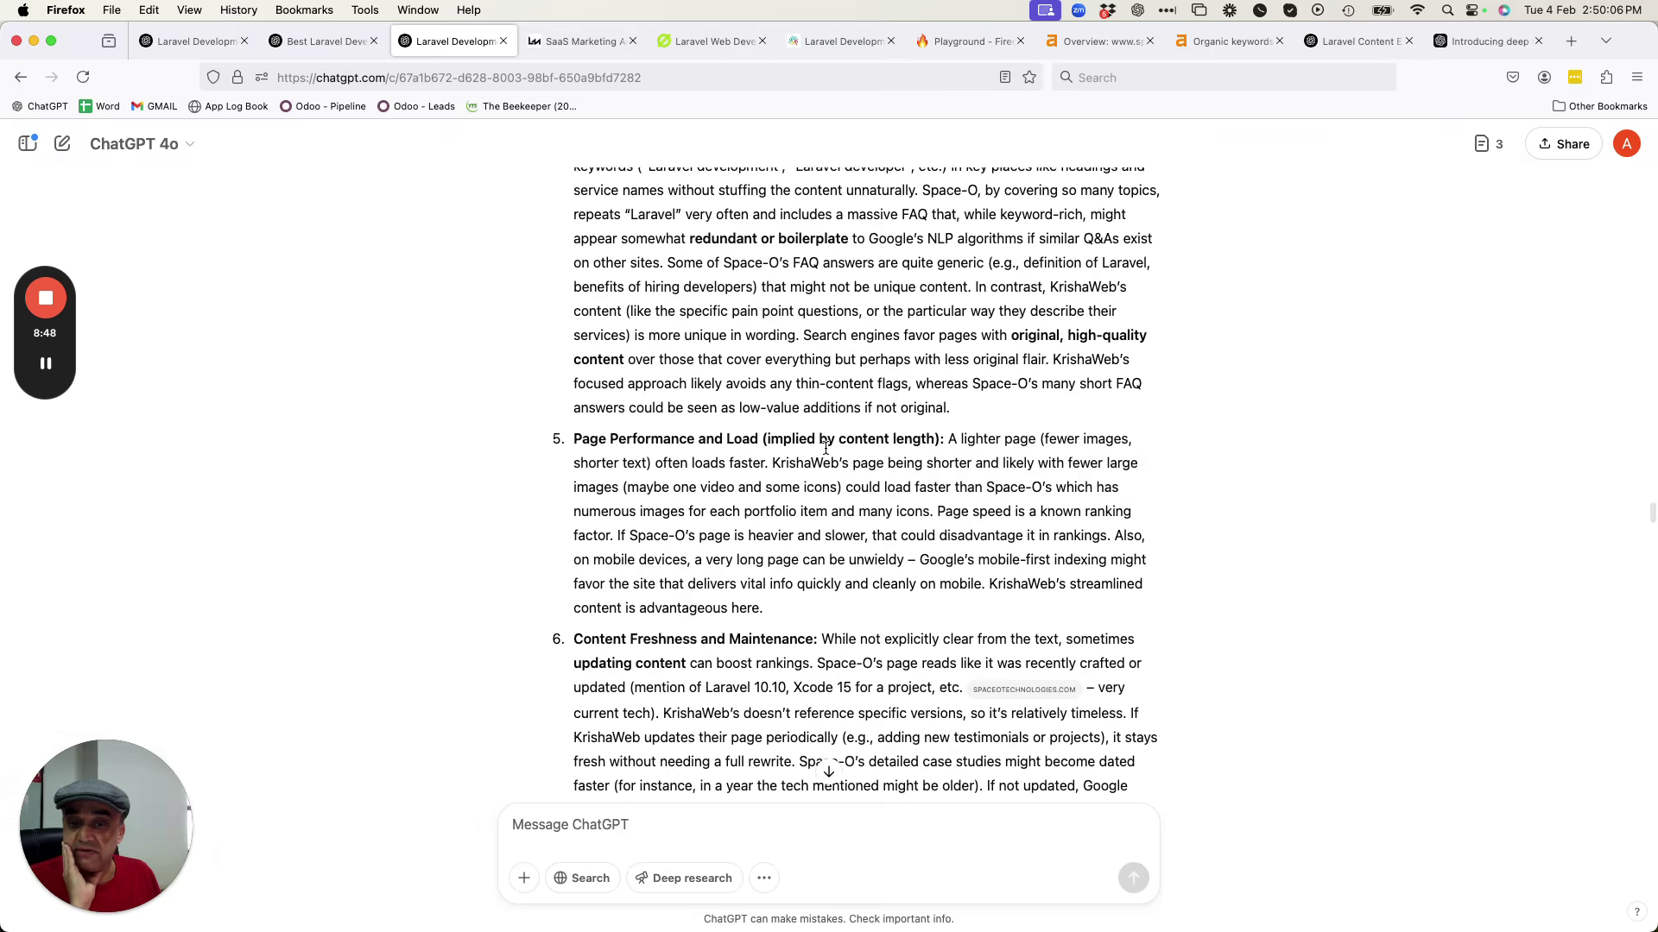
pyautogui.scroll(-12, 827, 448)
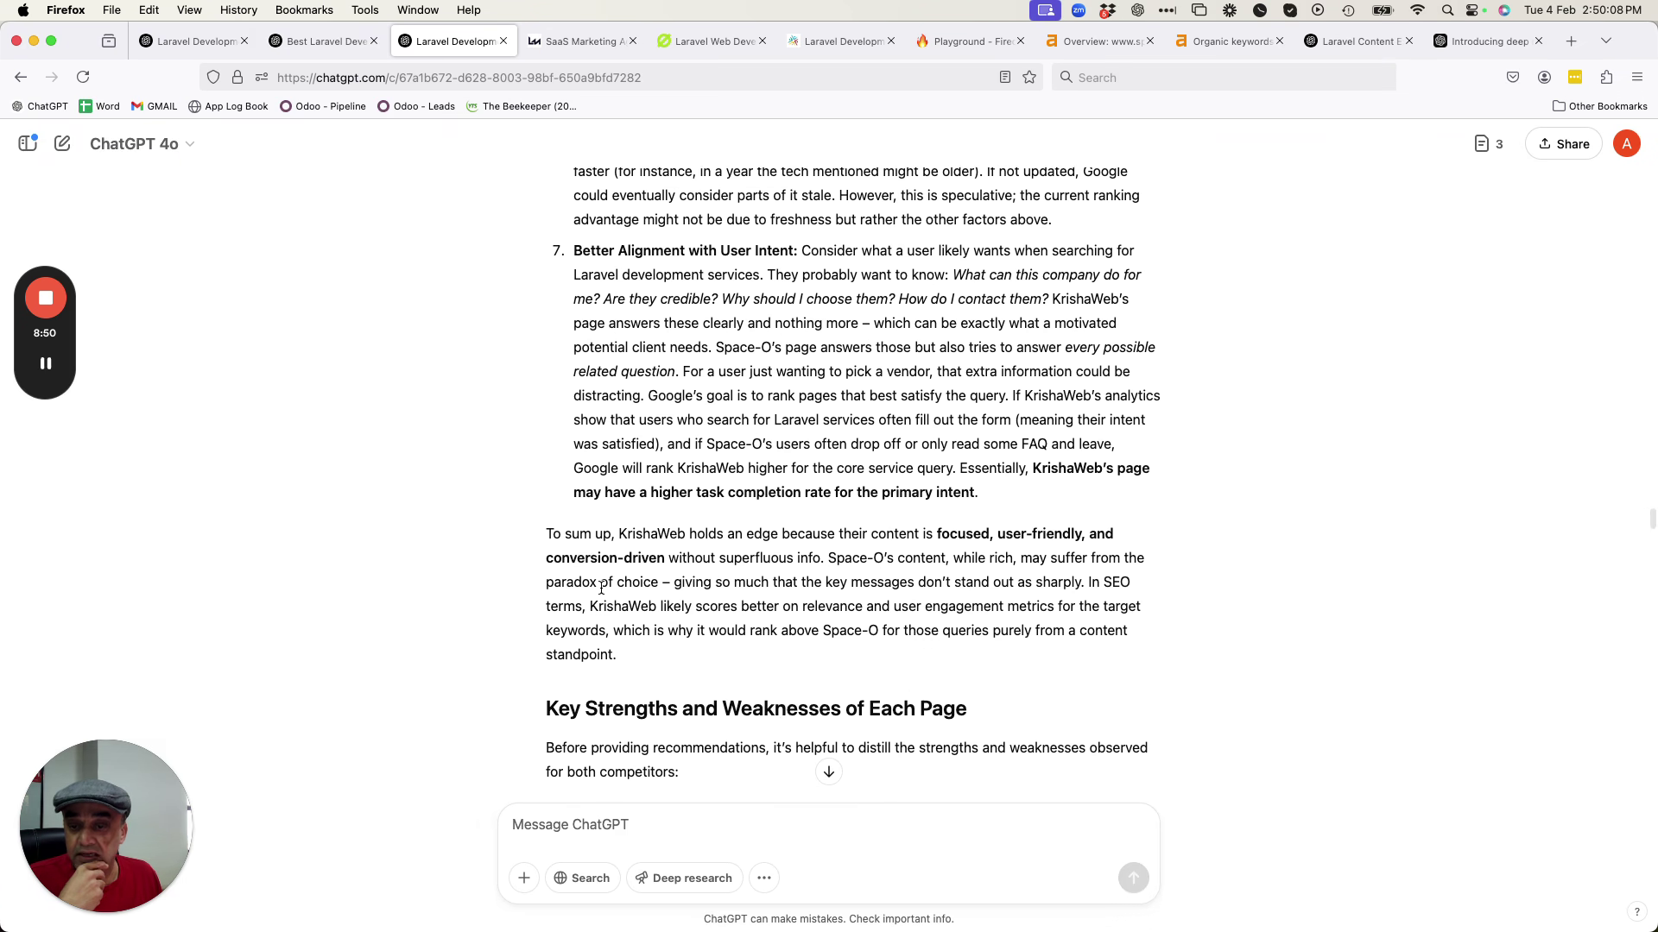
pyautogui.moveTo(692, 544); pyautogui.dragTo(624, 560)
pyautogui.click(881, 531)
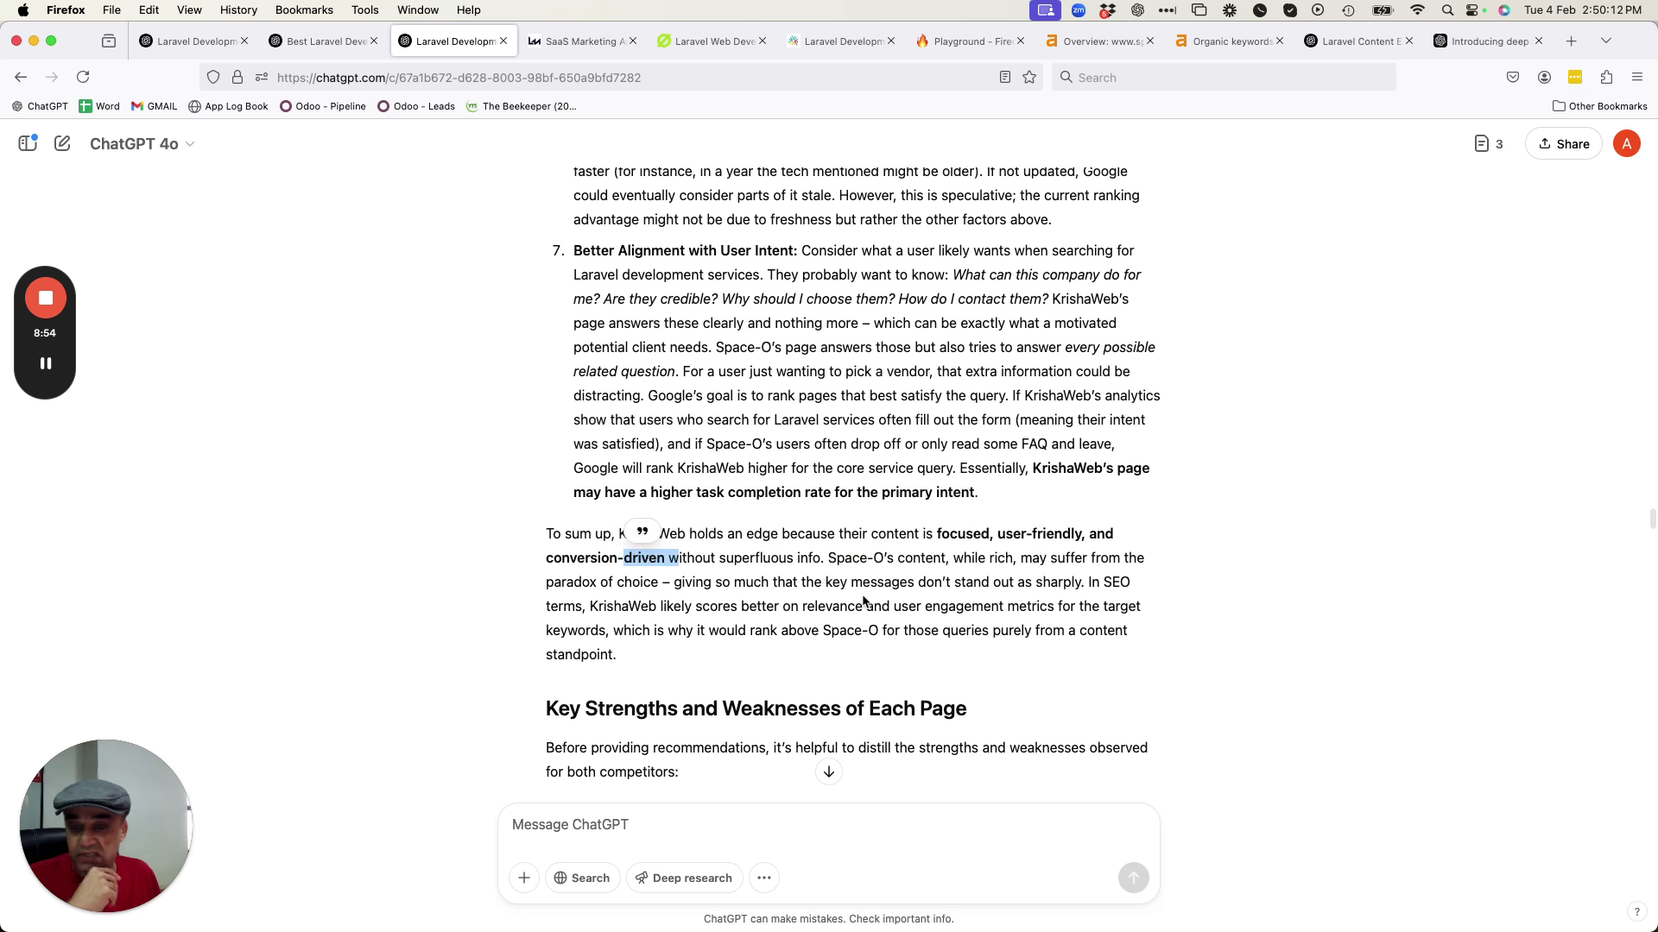
# Skim the Key Strengths and Weaknesses section for KrishaWeb and Space-O Technologies.
pyautogui.scroll(-7, 863, 602)
pyautogui.scroll(-6, 870, 420)
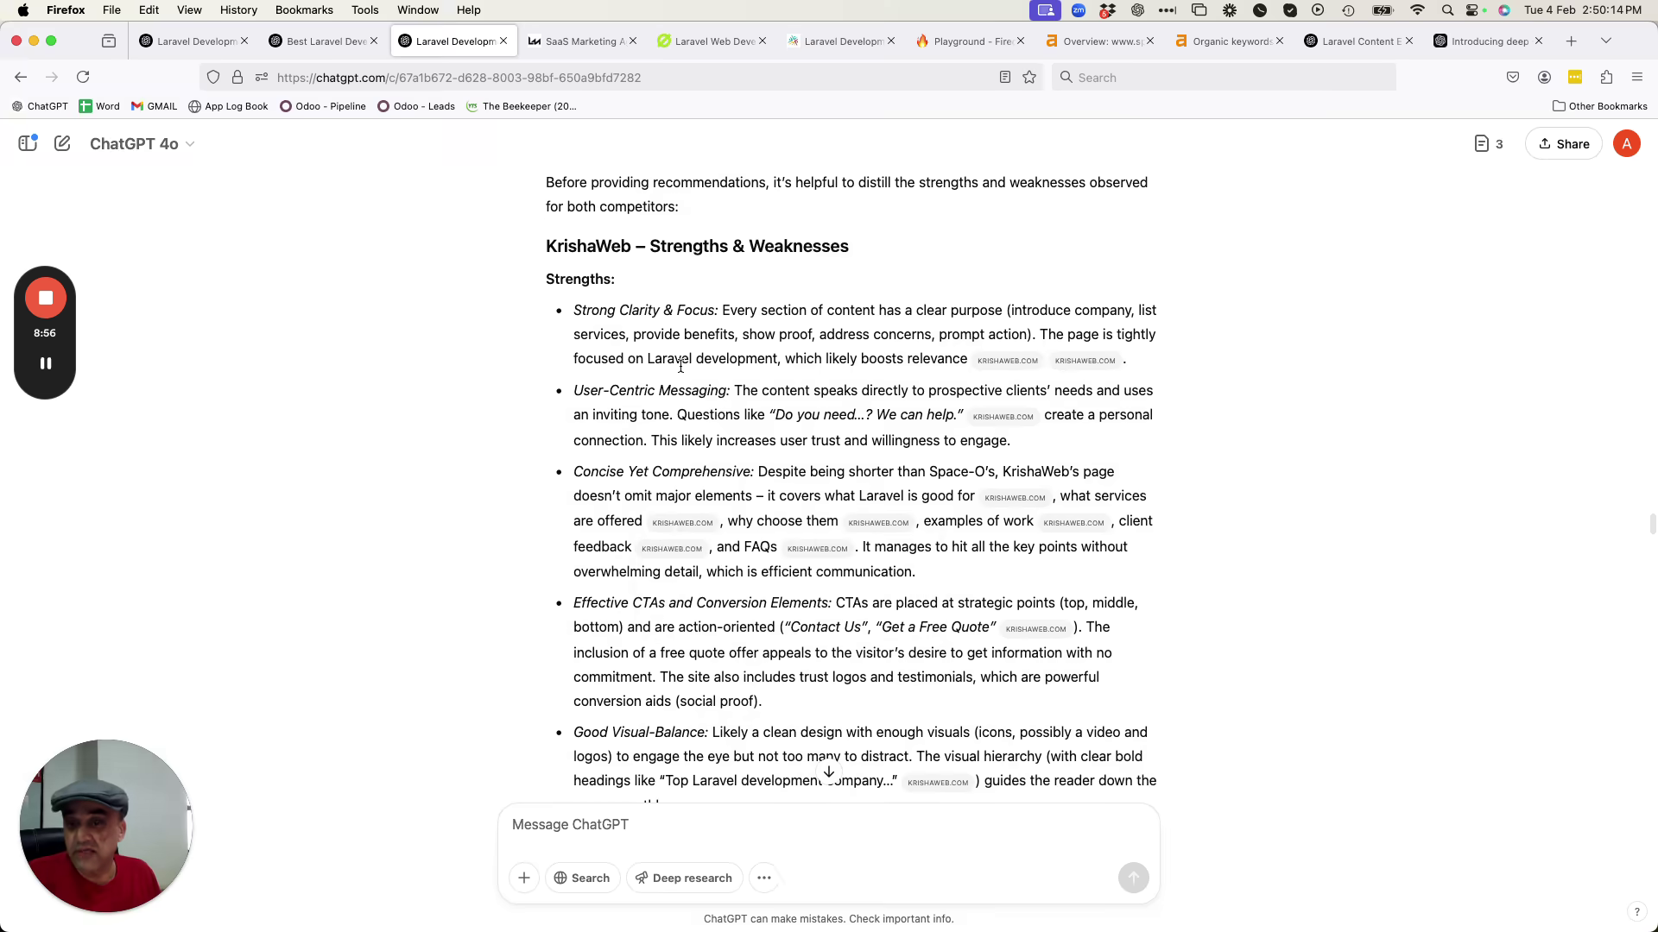
pyautogui.moveTo(699, 527)
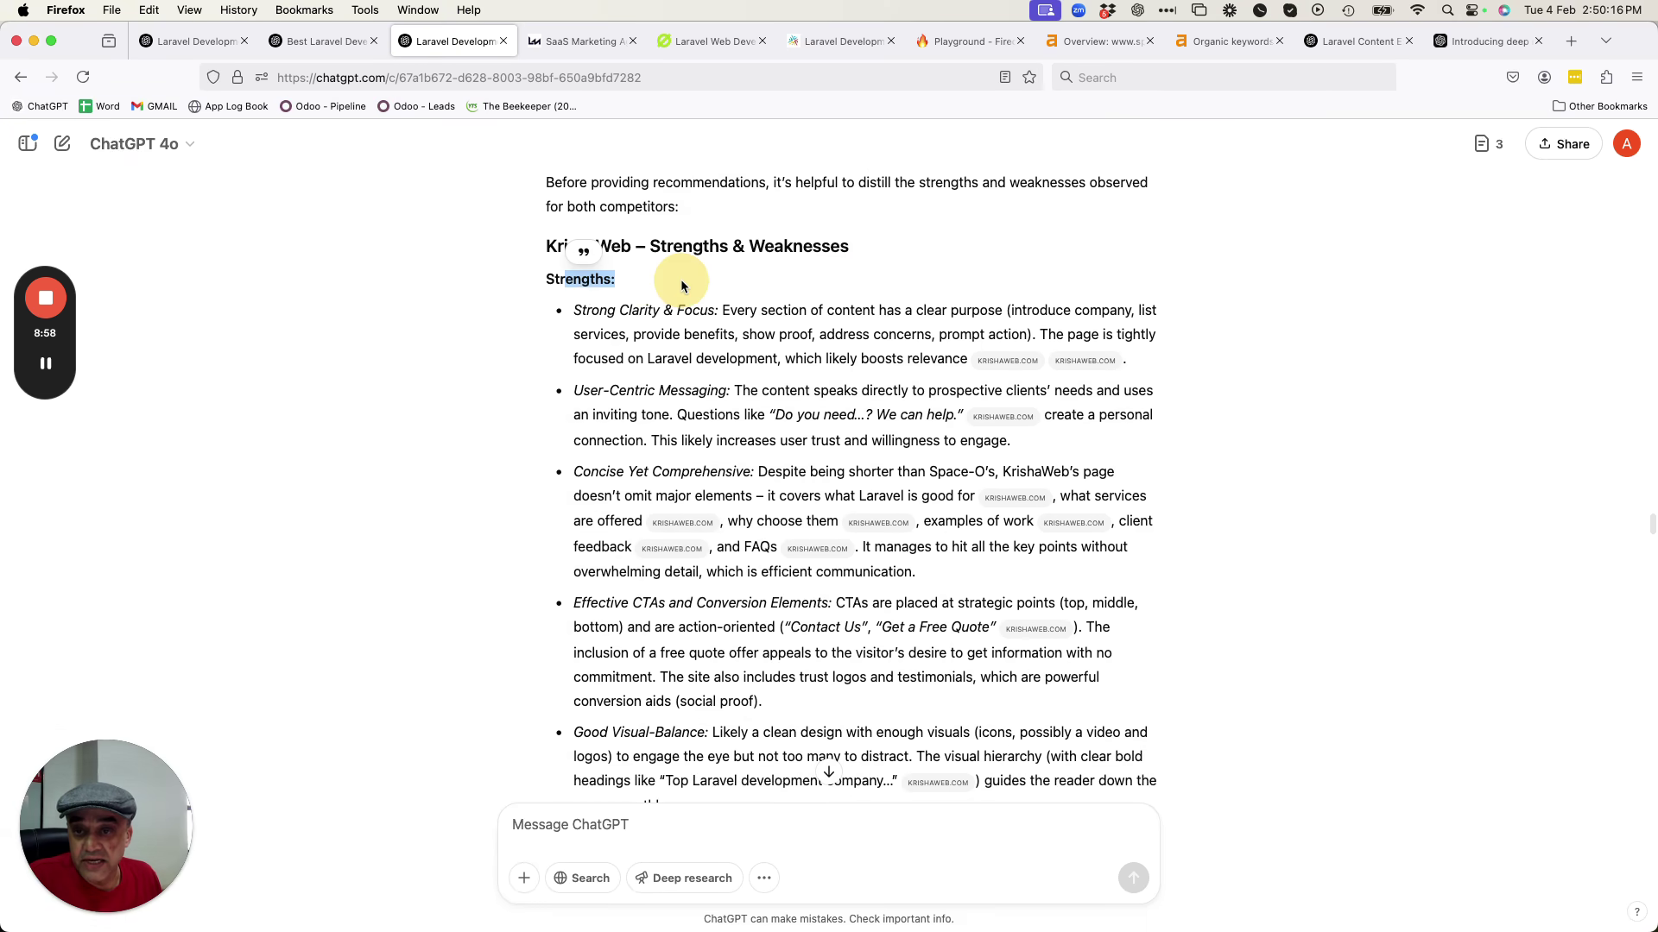
pyautogui.scroll(-7, 715, 505)
pyautogui.scroll(-8, 715, 504)
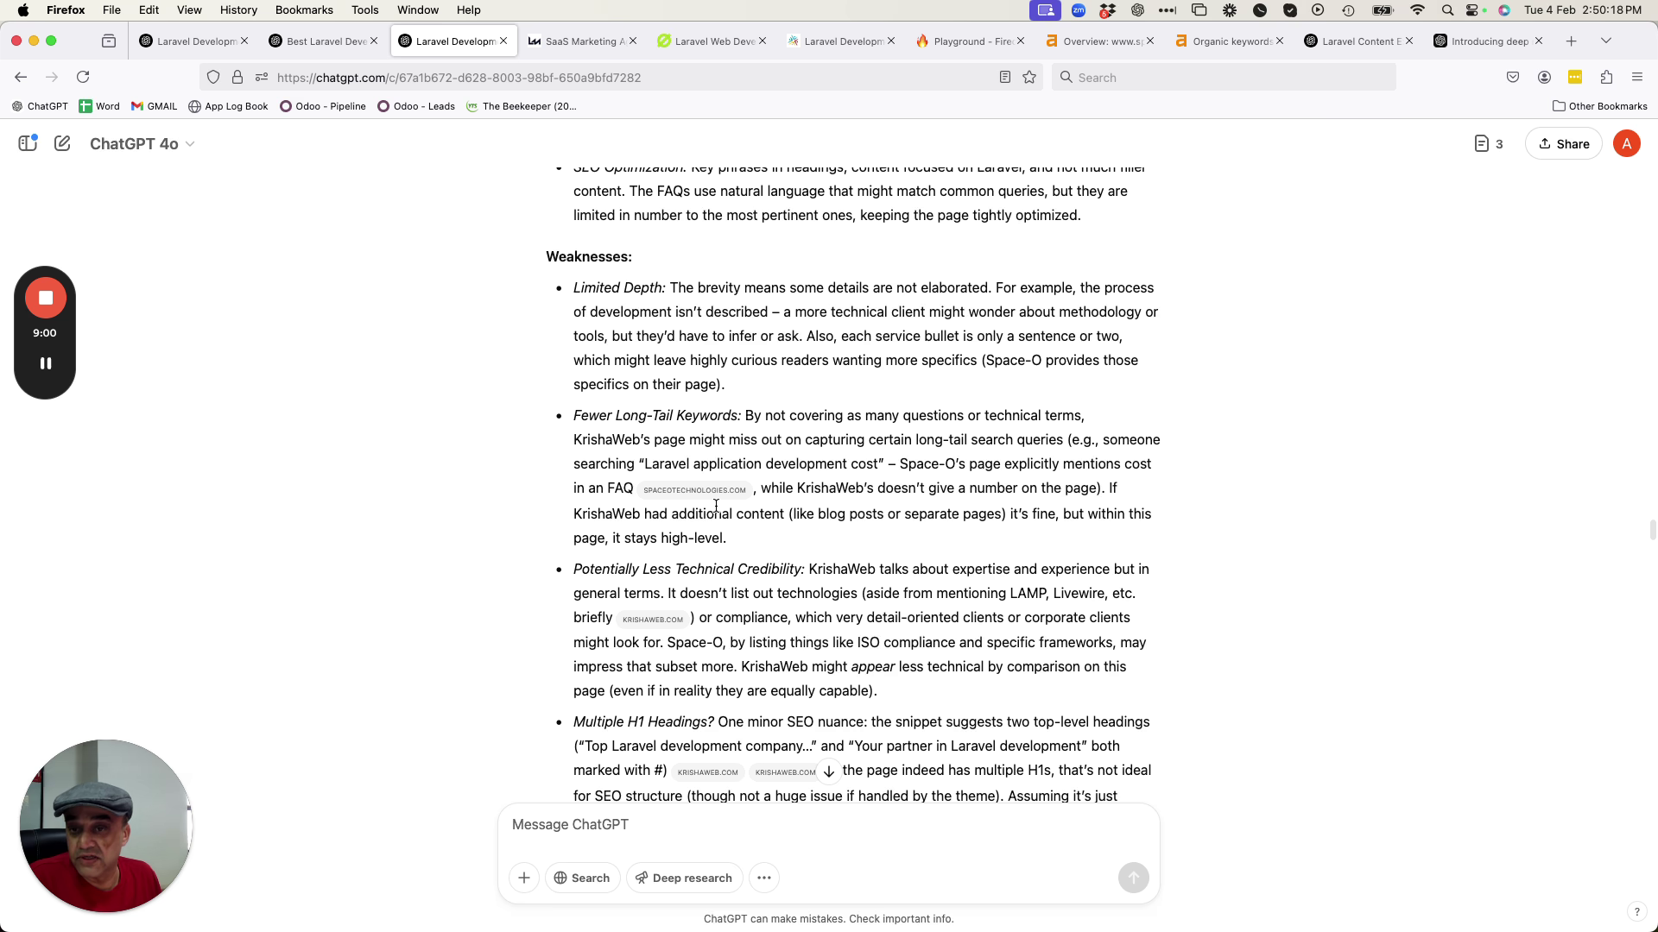
pyautogui.scroll(-12, 715, 504)
pyautogui.scroll(-3, 706, 494)
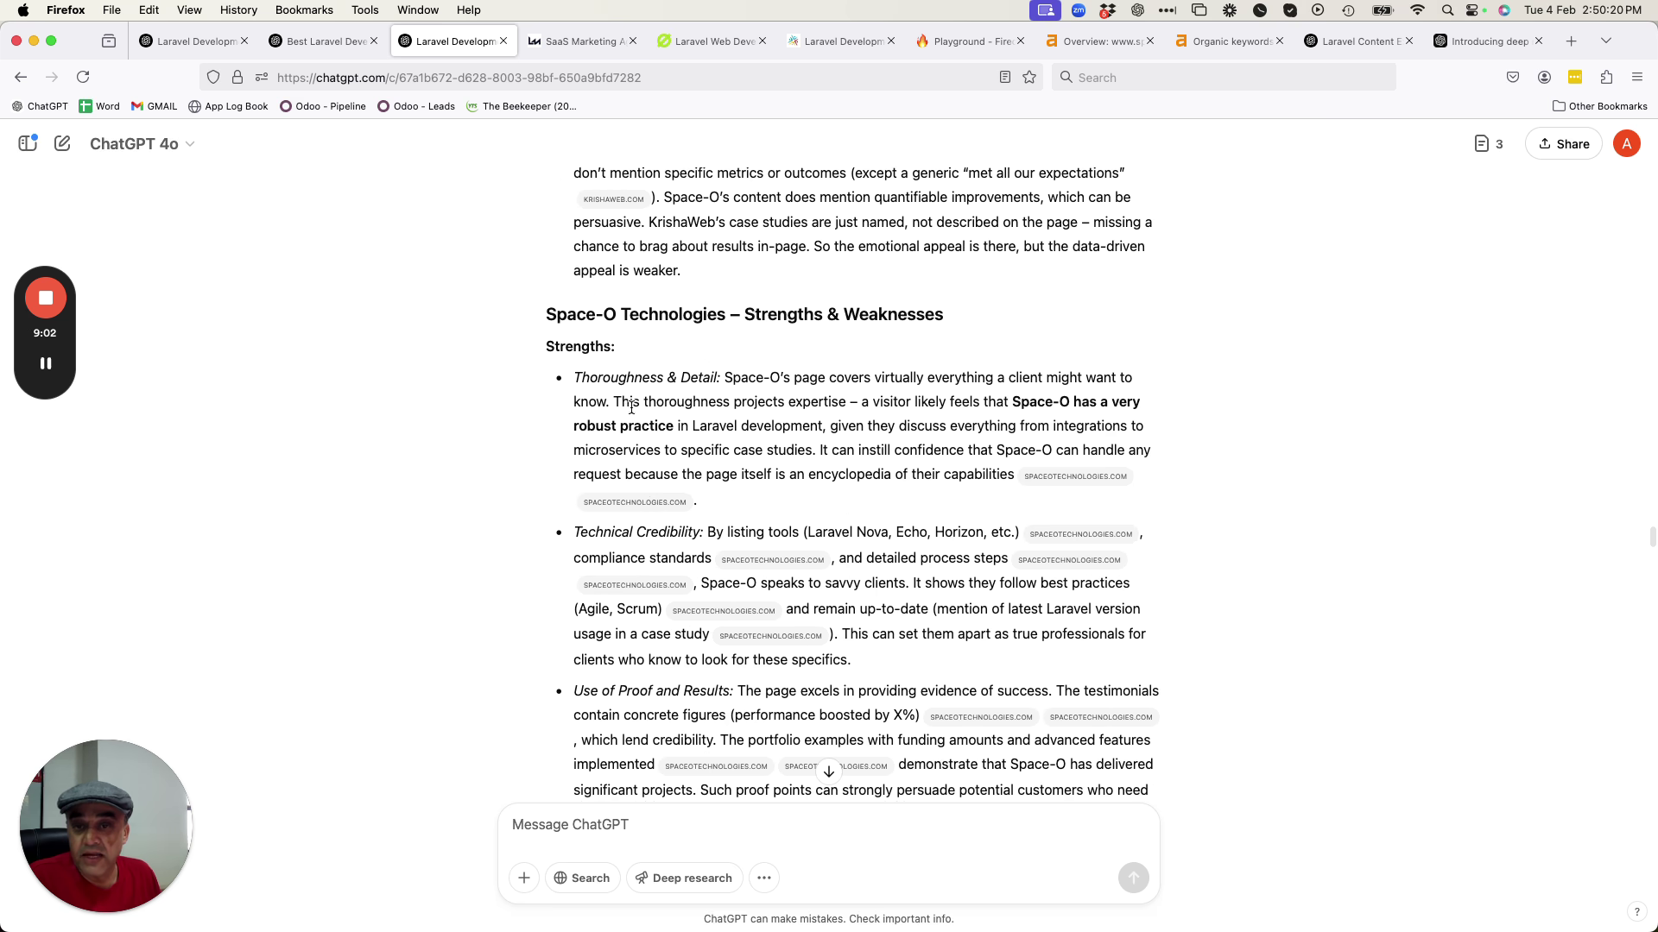
pyautogui.scroll(-20, 673, 570)
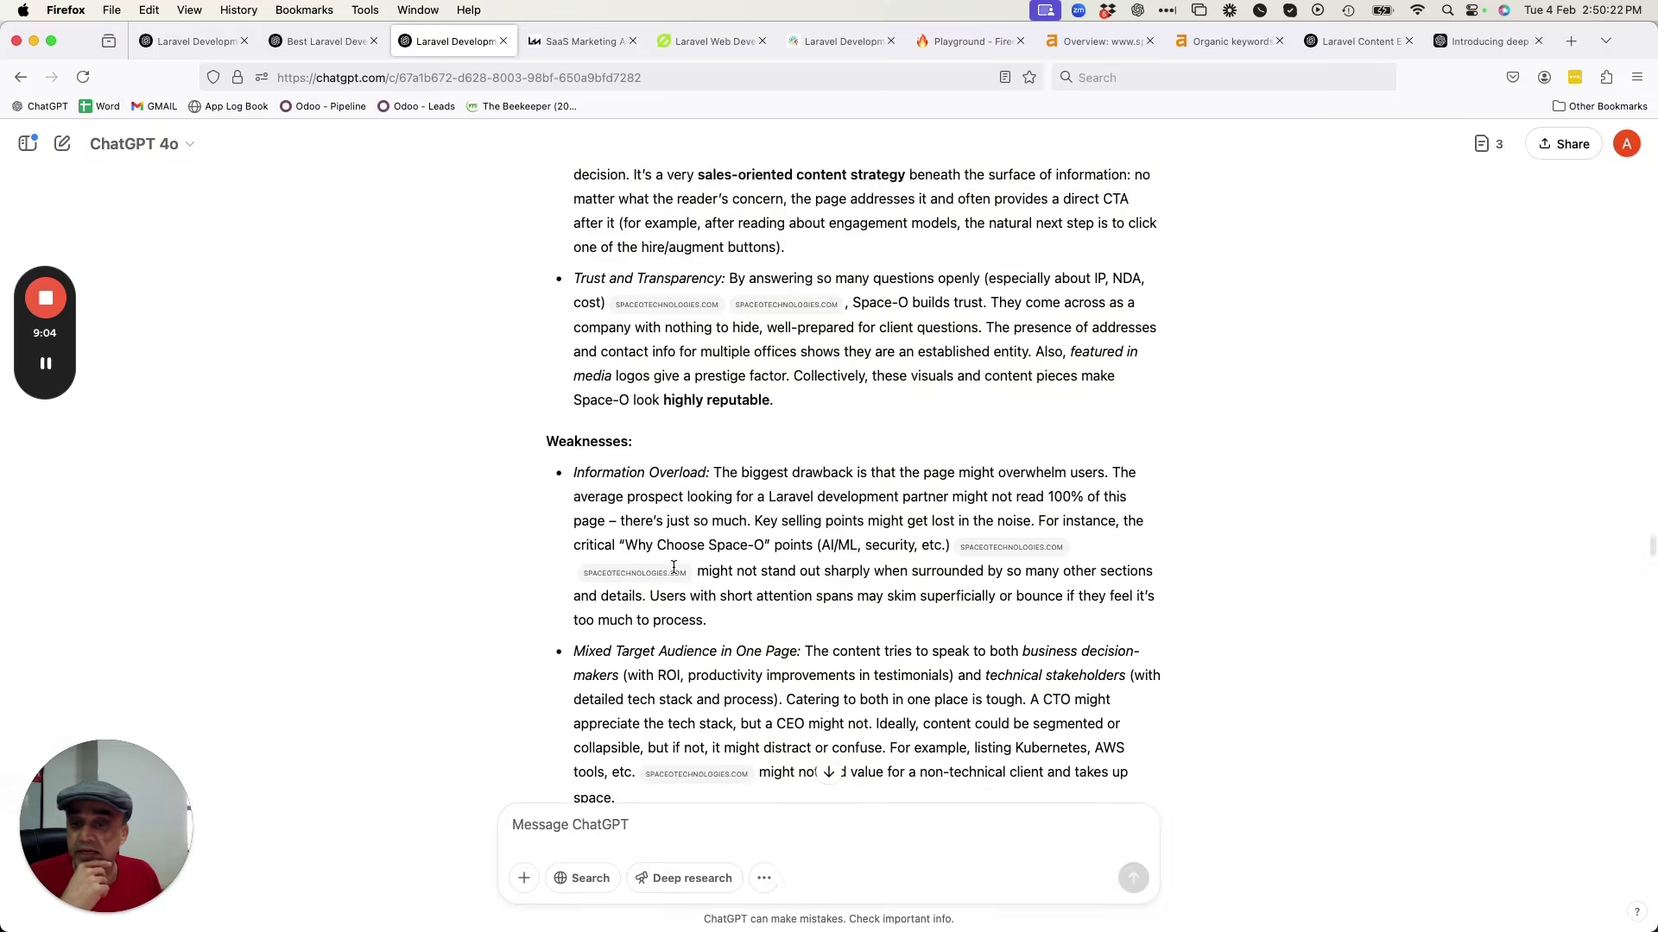
# Review the Recommendations for Space-O Technologies' Content Enhancement, from key messaging to the technical SEO and performance tweaks.
pyautogui.scroll(-20, 673, 567)
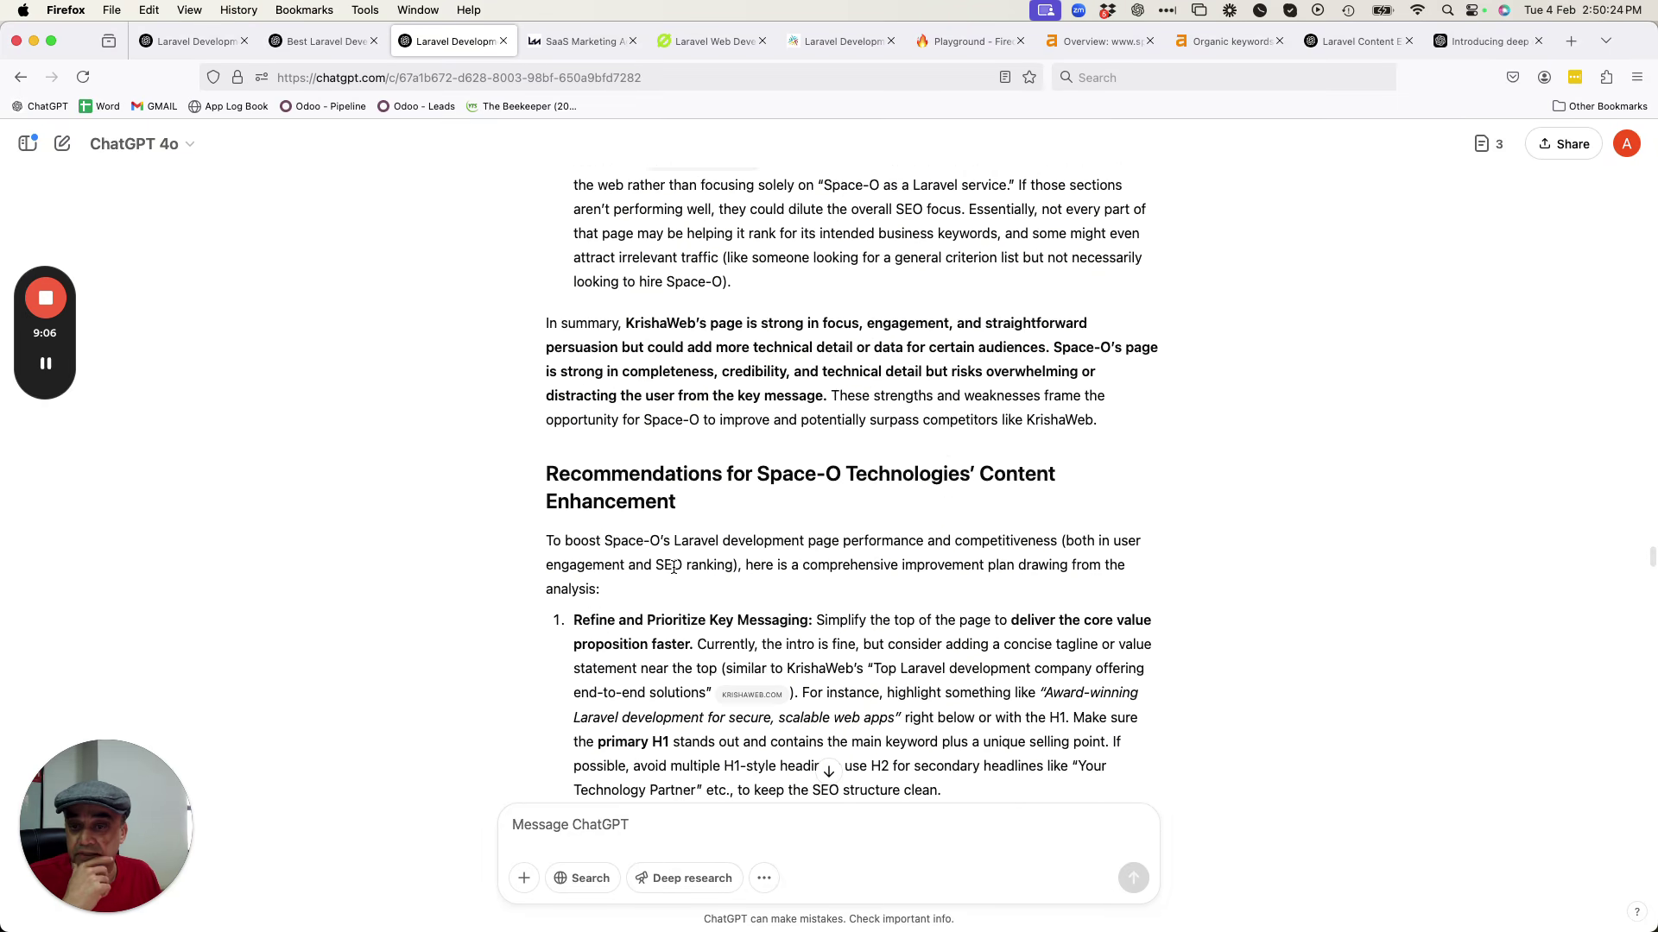
pyautogui.scroll(-1, 674, 567)
pyautogui.scroll(-17, 780, 546)
pyautogui.scroll(-14, 779, 546)
pyautogui.scroll(1, 780, 550)
pyautogui.scroll(-20, 779, 546)
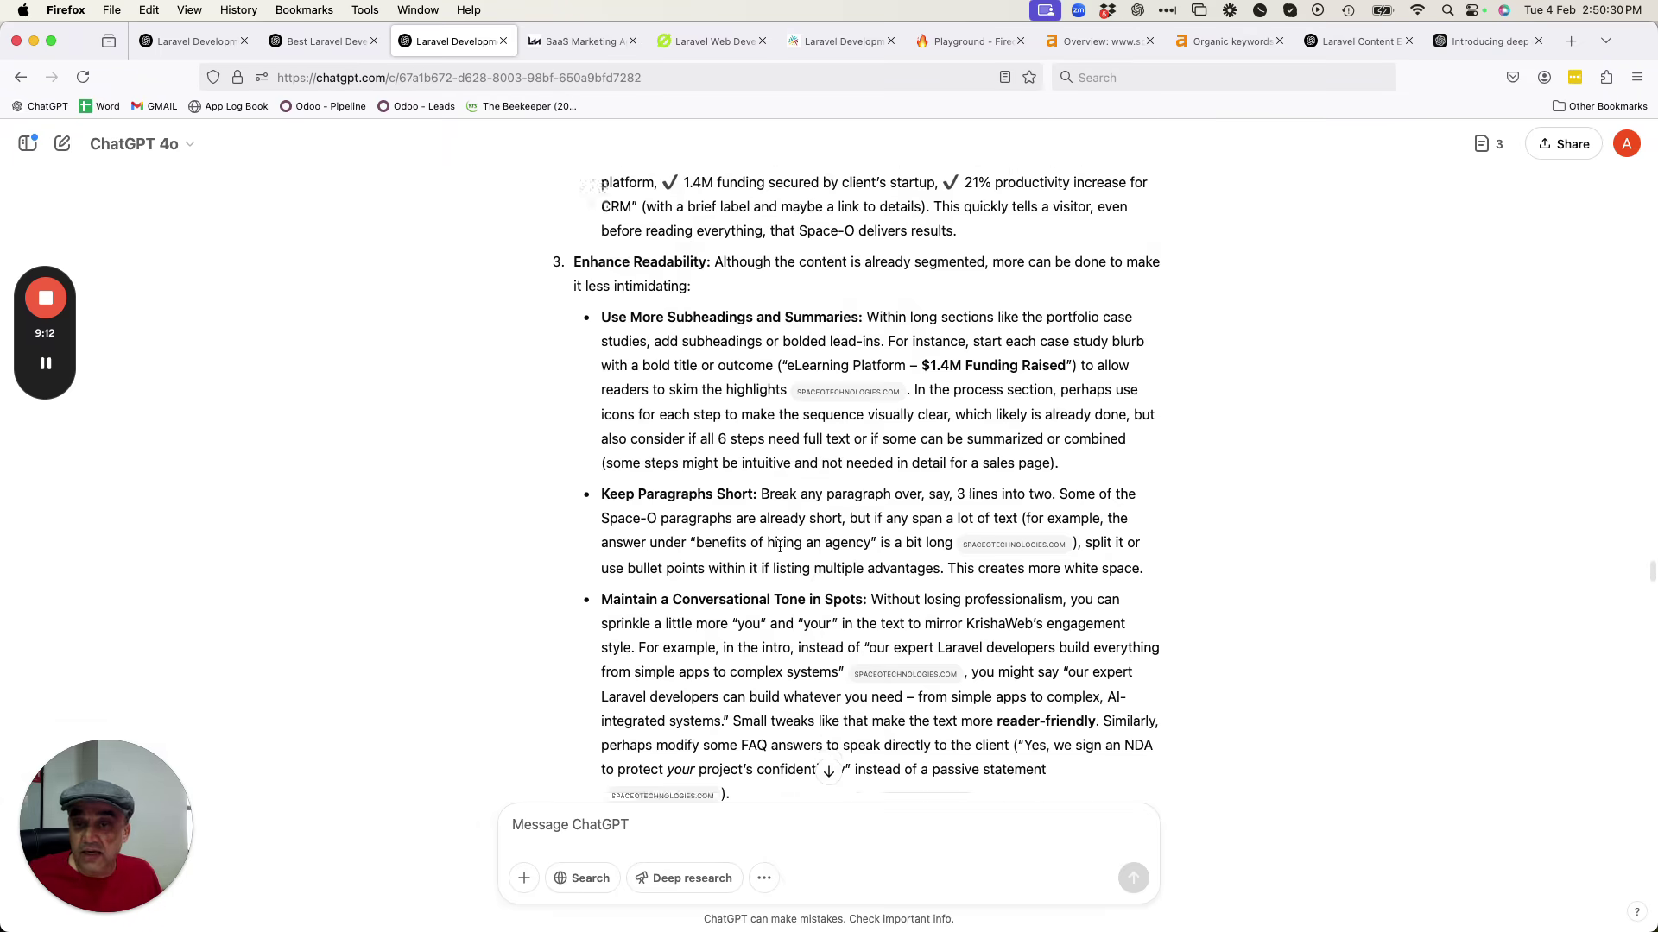
pyautogui.scroll(-20, 779, 547)
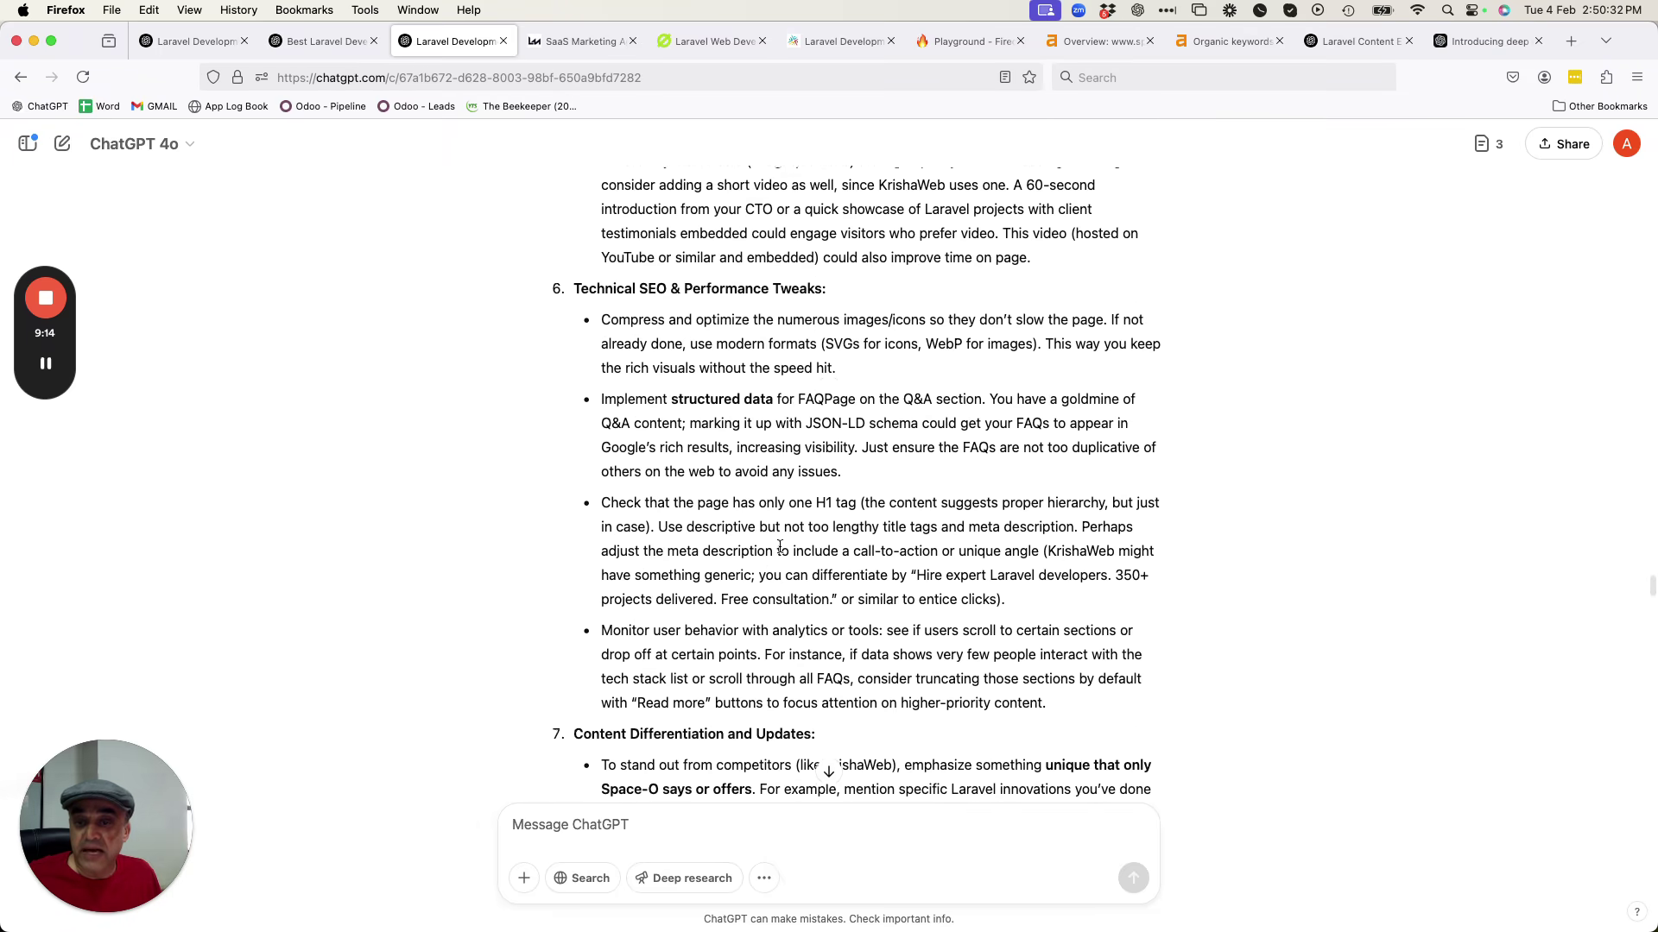
# Go to the follow-up prompt asking for a rewrite of Space-O's landing page and highlight its human-written content requirement.
pyautogui.scroll(-20, 779, 546)
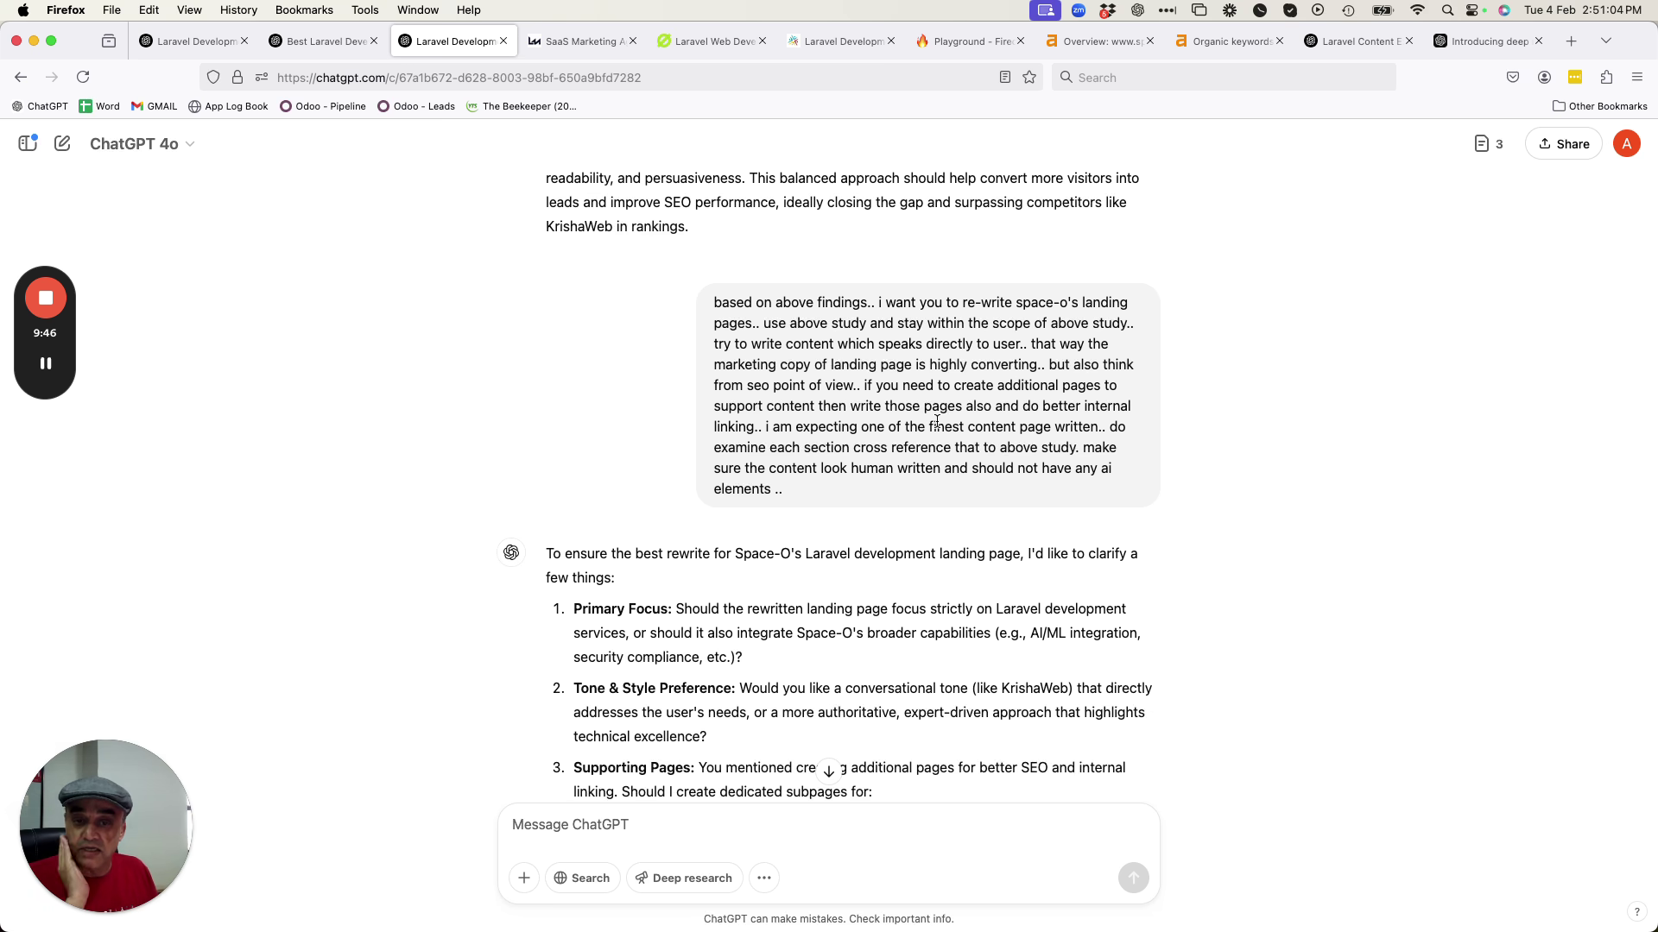
pyautogui.scroll(-1, 937, 421)
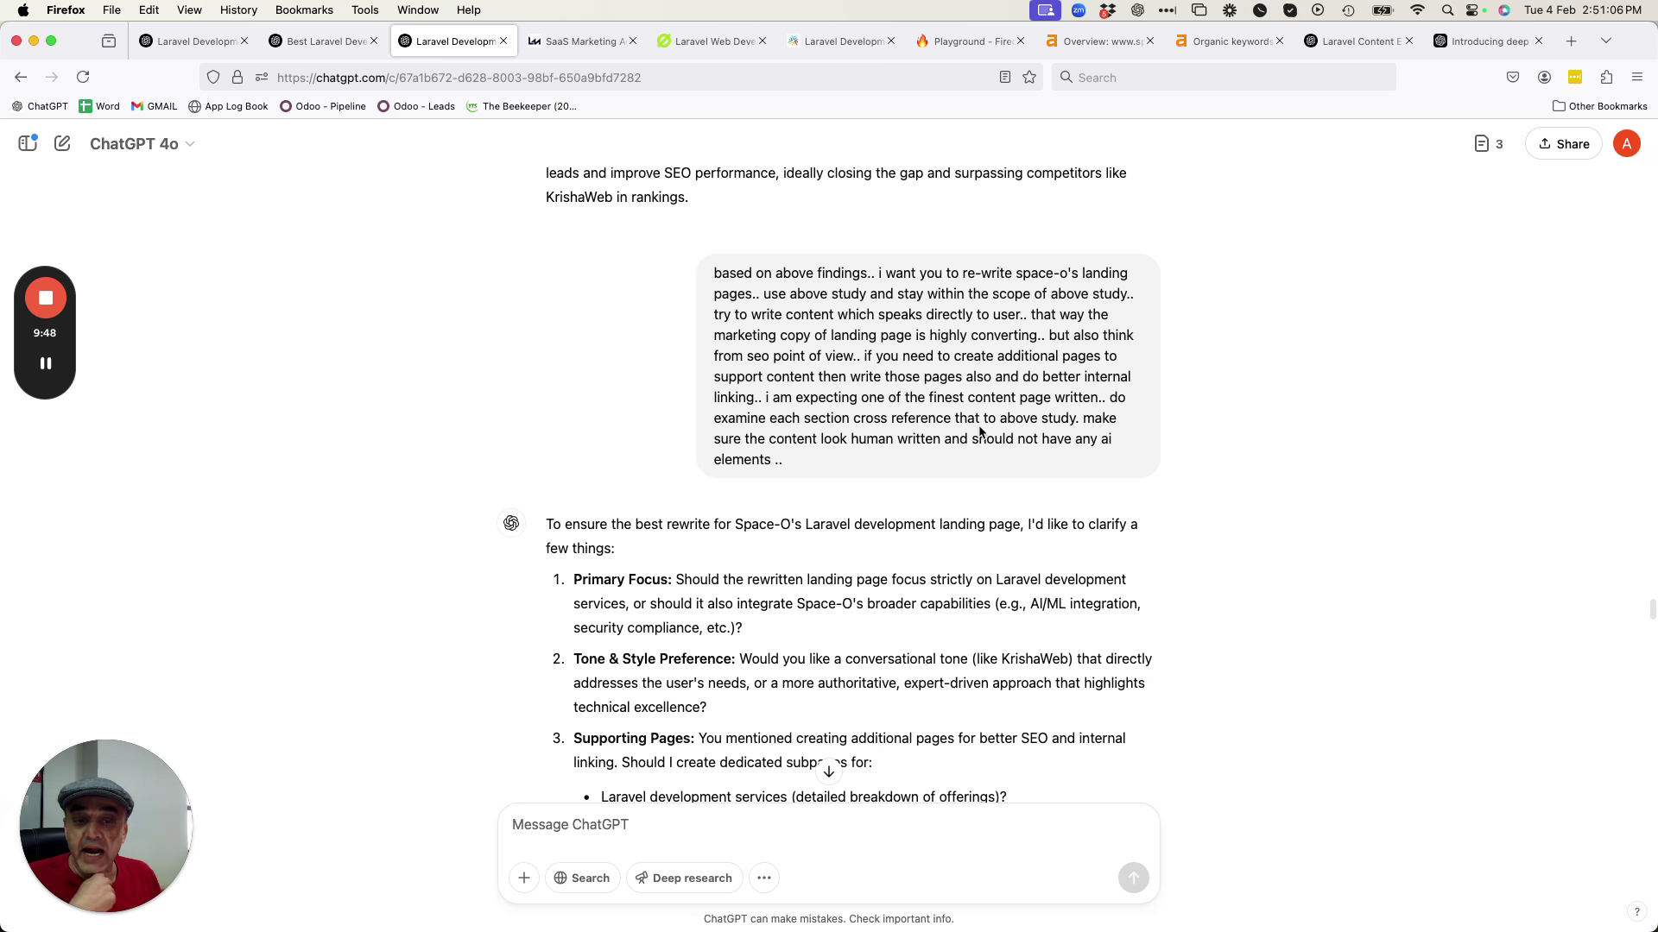
pyautogui.moveTo(784, 440); pyautogui.dragTo(951, 448)
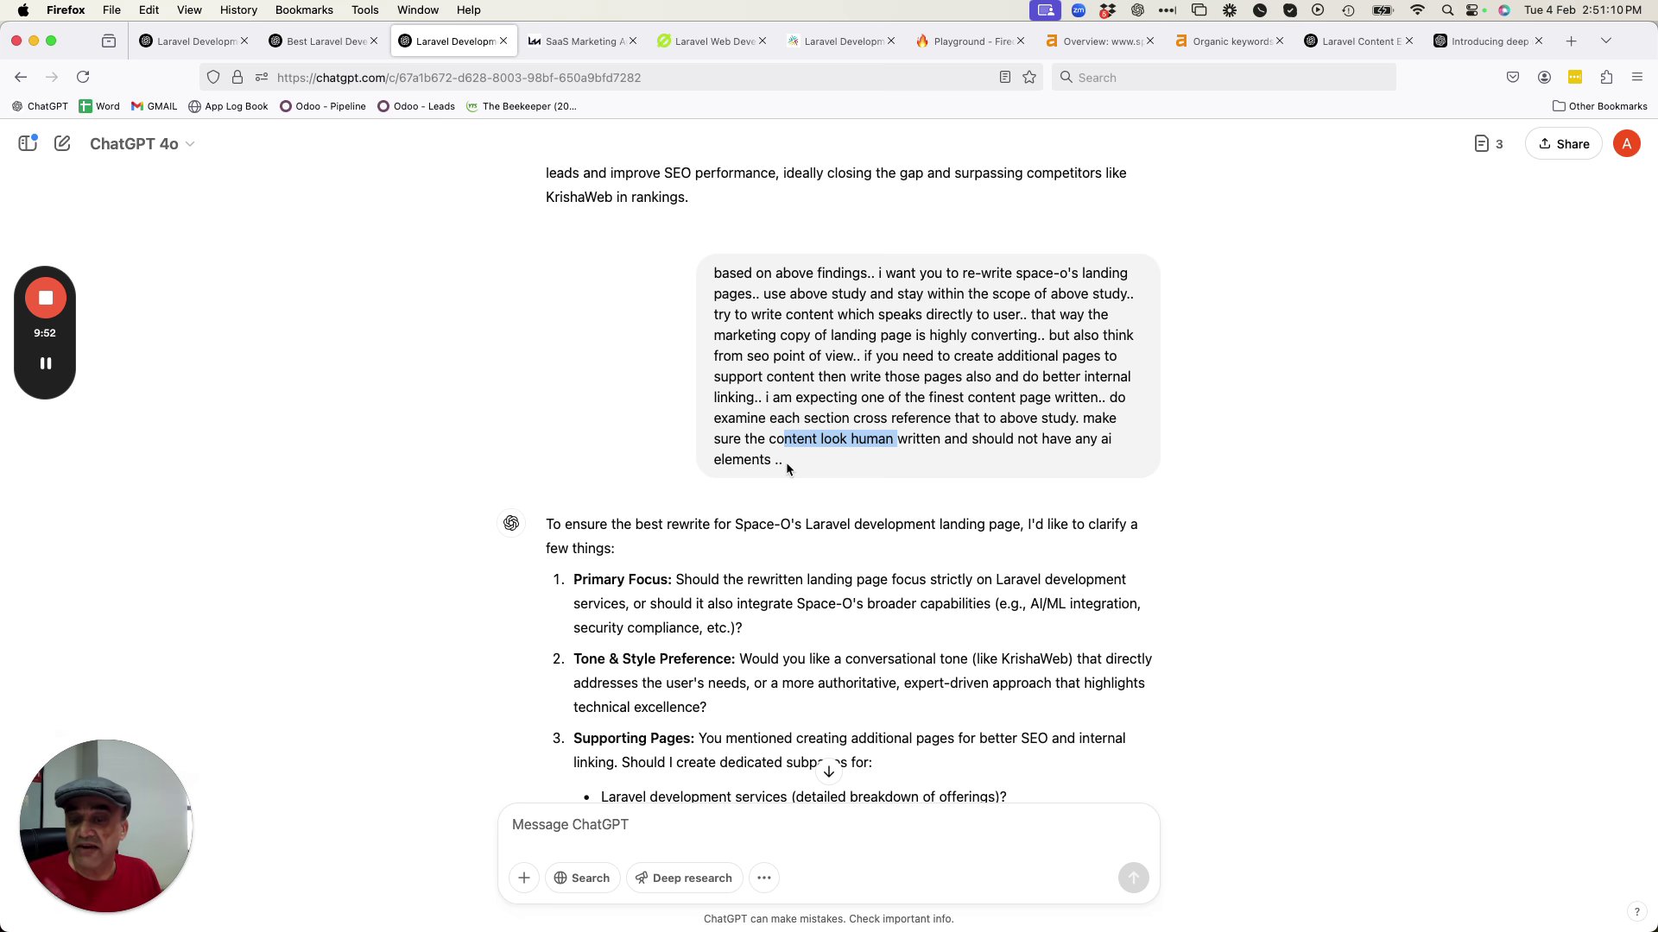
# Read ChatGPT's clarifying questions on Primary Focus and Tone & Style Preference, highlighting the key phrases.
pyautogui.scroll(-6, 786, 463)
pyautogui.scroll(2, 734, 521)
pyautogui.scroll(2, 679, 259)
pyautogui.moveTo(544, 265); pyautogui.dragTo(750, 461)
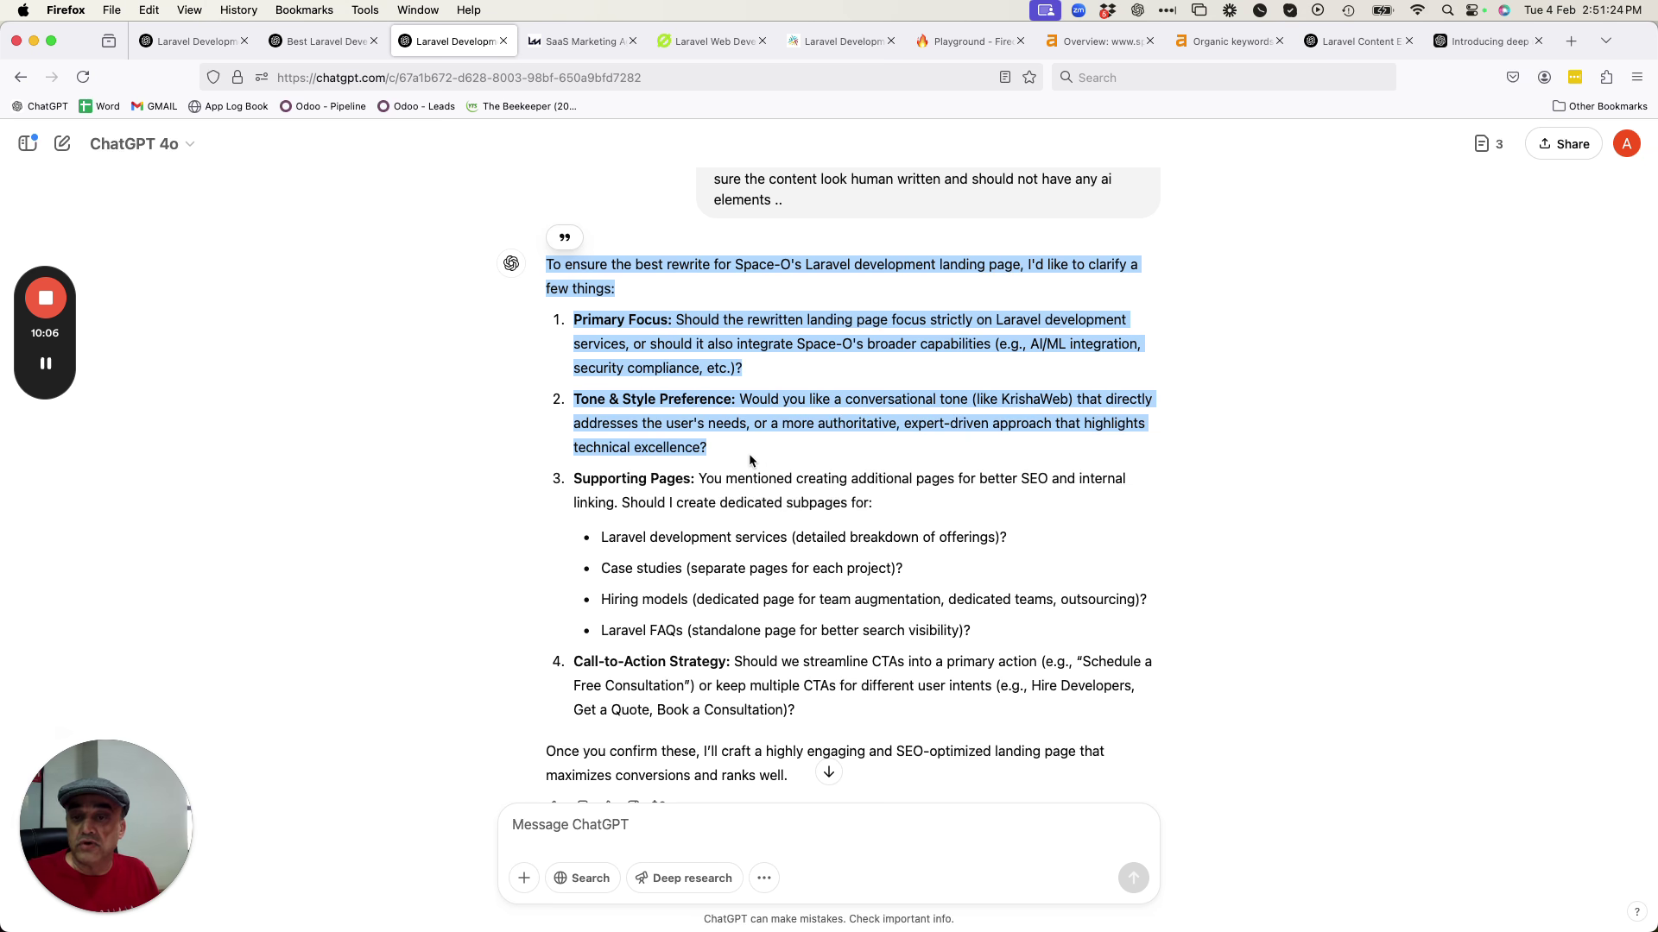
pyautogui.click(750, 460)
pyautogui.moveTo(994, 319); pyautogui.dragTo(1037, 318)
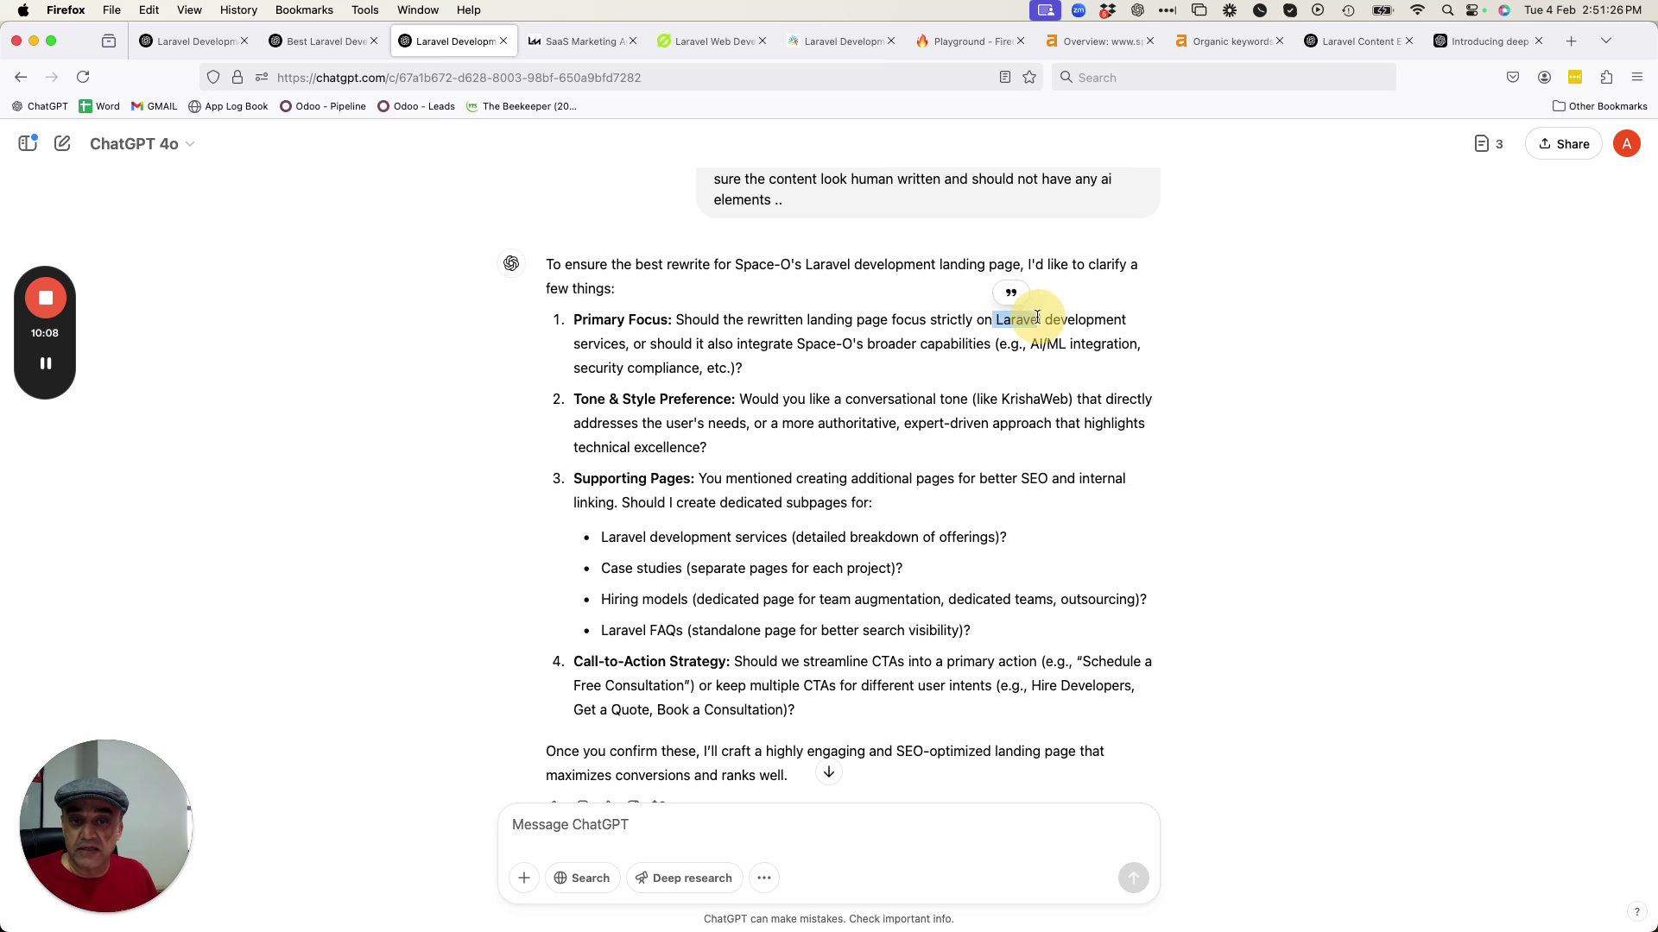
pyautogui.moveTo(856, 320); pyautogui.dragTo(1026, 351)
pyautogui.click(702, 346)
pyautogui.moveTo(618, 399); pyautogui.dragTo(723, 400)
pyautogui.moveTo(936, 403); pyautogui.dragTo(821, 396)
pyautogui.click(912, 418)
# Read the Supporting Pages and Call-to-Action Strategy questions, then move on to the reply that answers all four questions.
pyautogui.scroll(-2, 911, 417)
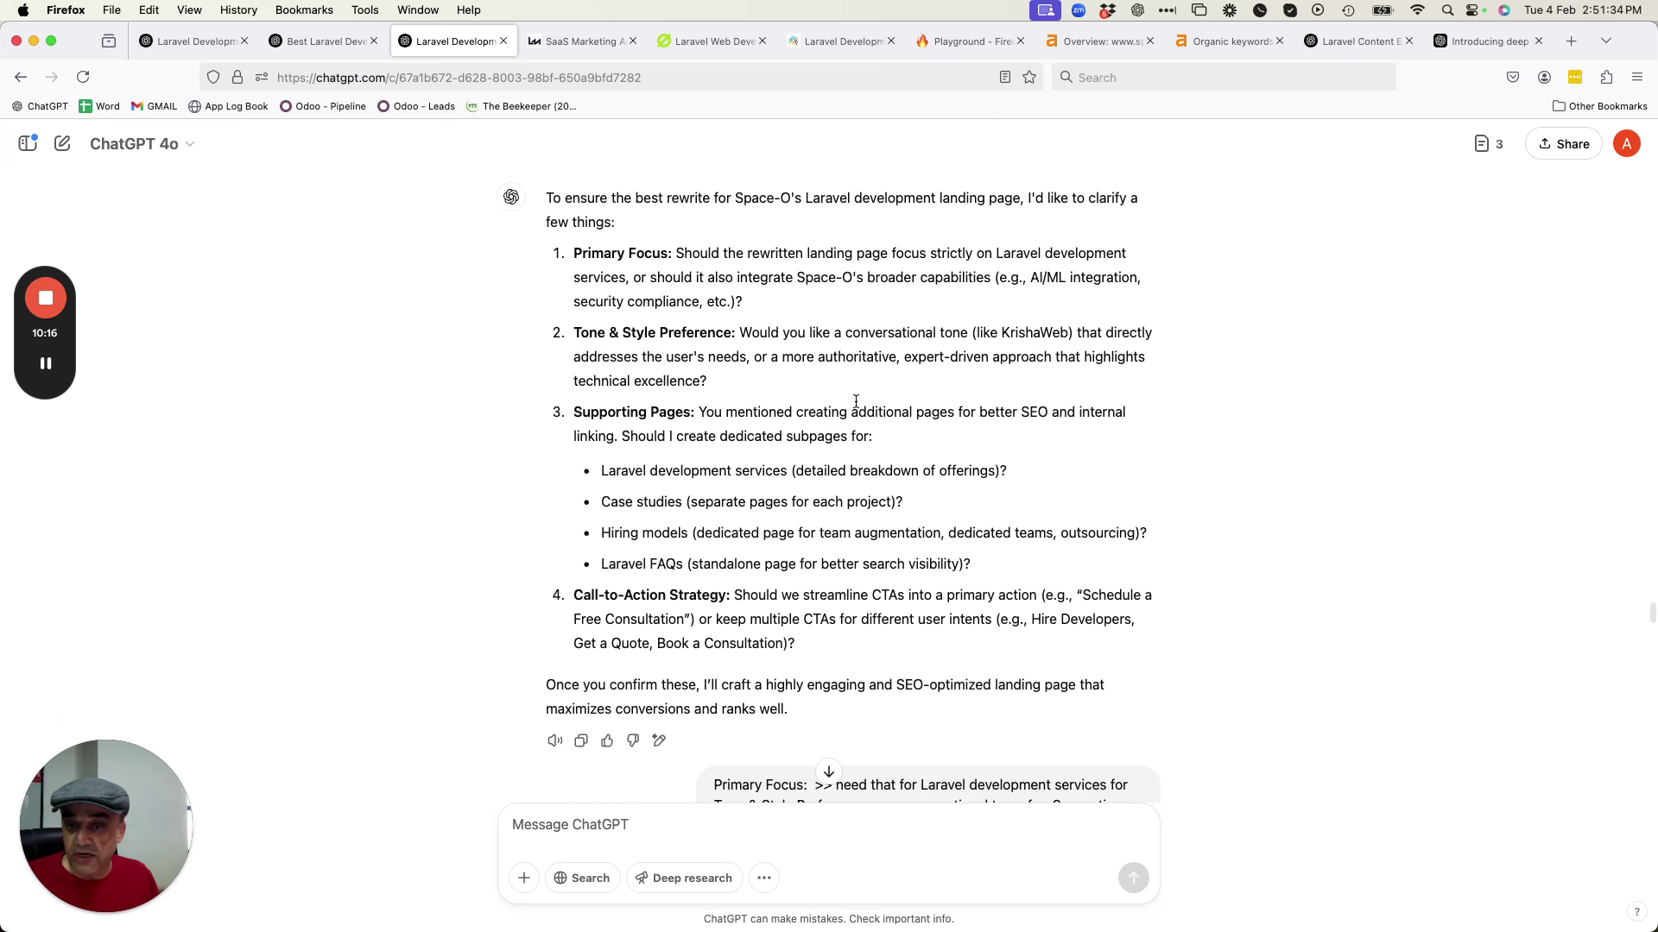
pyautogui.click(792, 480)
pyautogui.moveTo(617, 503); pyautogui.dragTo(736, 565)
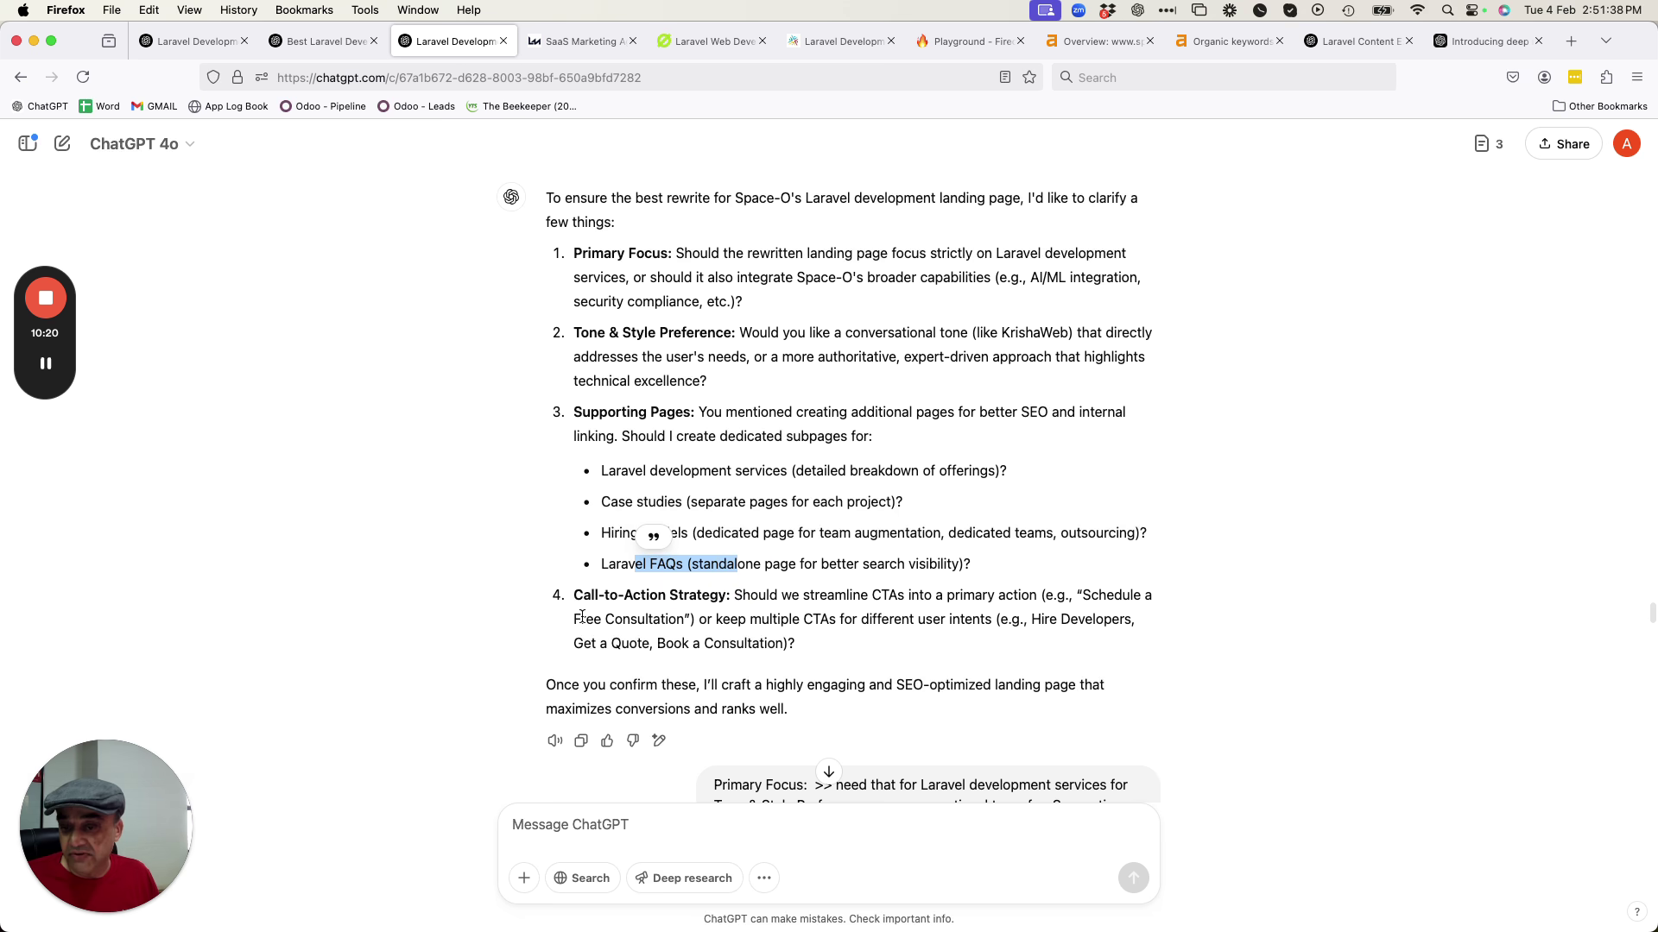
pyautogui.scroll(-5, 863, 509)
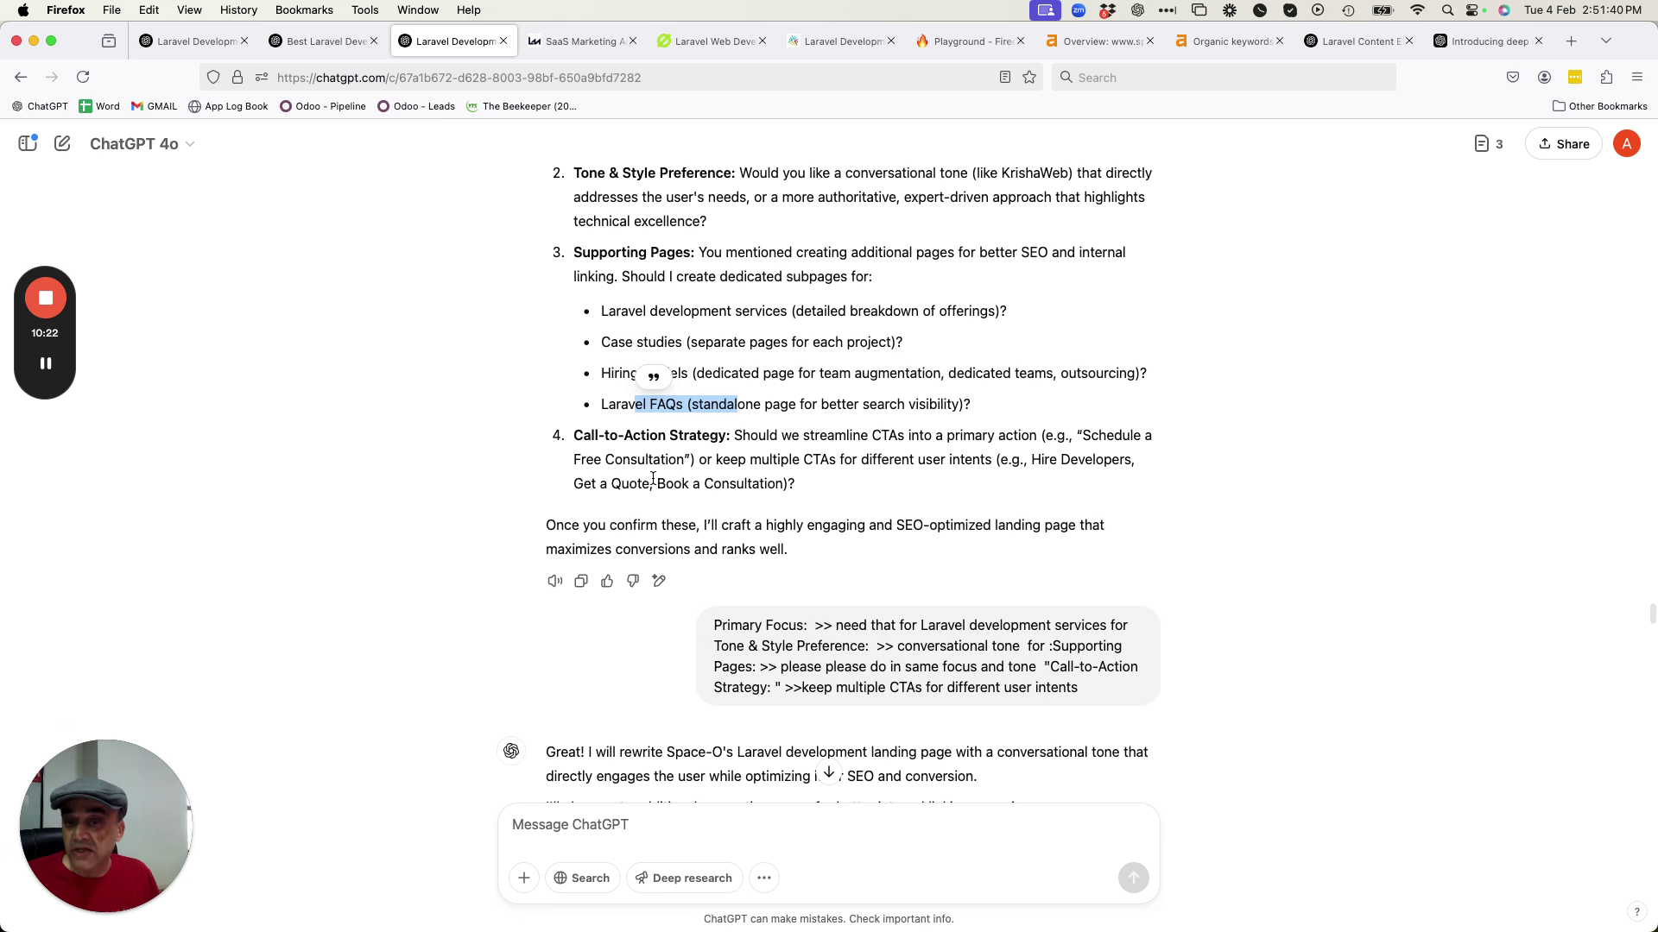
pyautogui.click(670, 474)
pyautogui.scroll(-2, 728, 581)
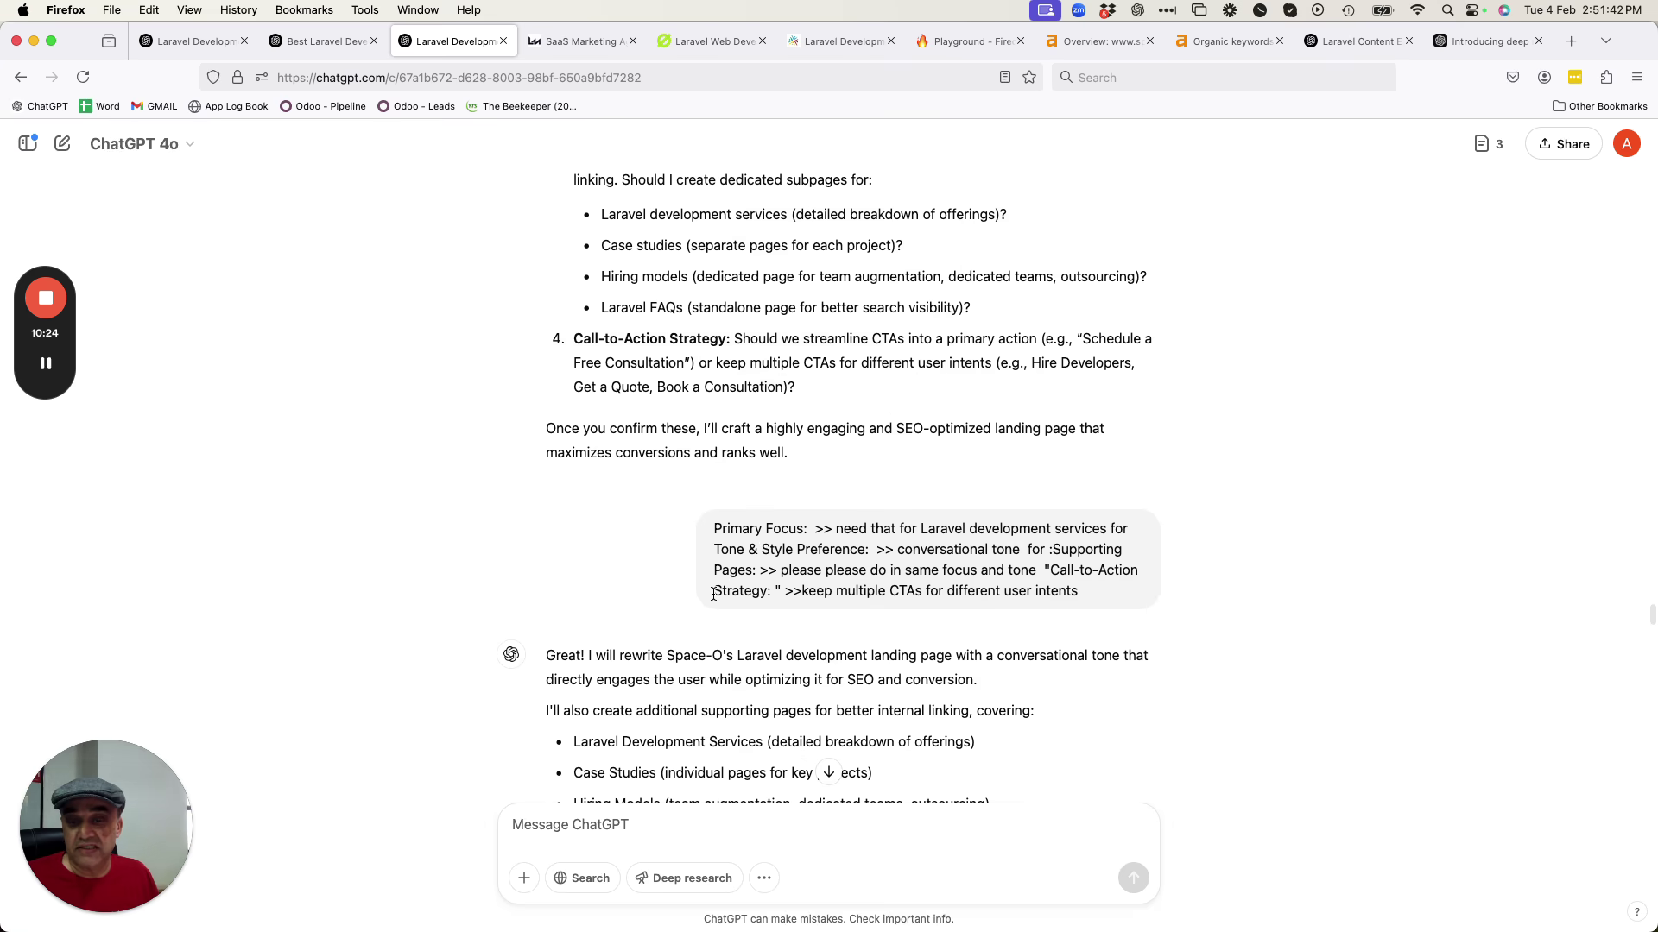
# Highlight the reply's answers on conversational tone, supporting pages in the same focus and tone, and multiple CTAs for different user intents.
pyautogui.moveTo(720, 539); pyautogui.dragTo(925, 546)
pyautogui.moveTo(791, 550); pyautogui.dragTo(939, 548)
pyautogui.click(999, 545)
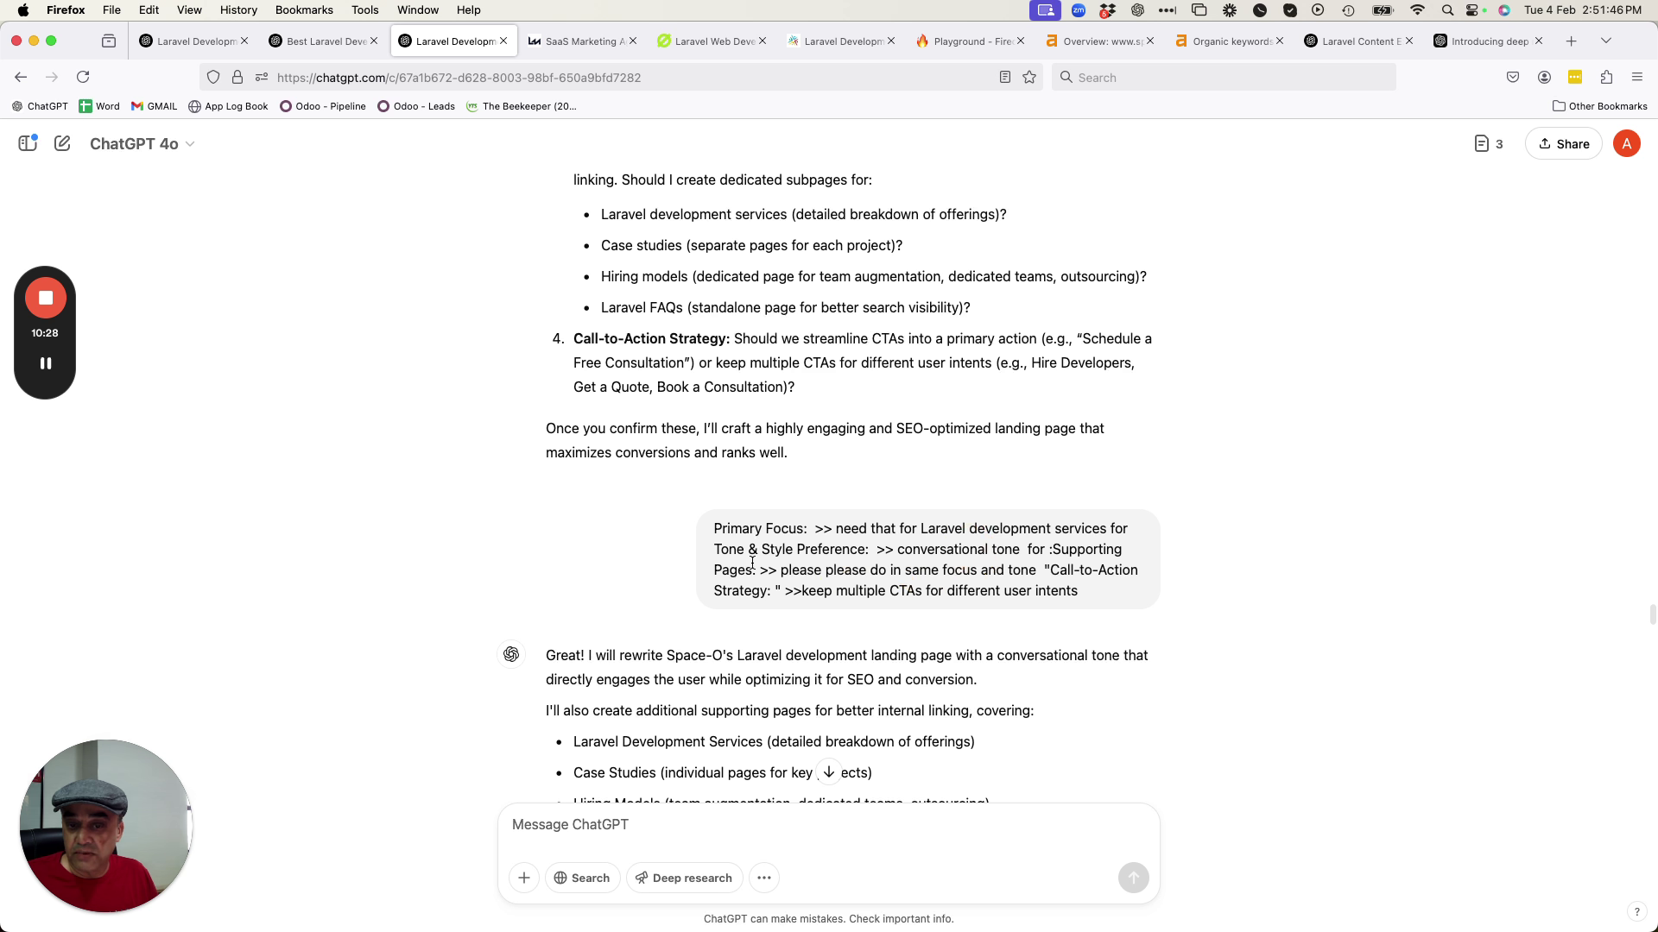
pyautogui.moveTo(784, 573); pyautogui.dragTo(924, 574)
pyautogui.moveTo(1039, 570); pyautogui.dragTo(987, 570)
pyautogui.moveTo(847, 586); pyautogui.dragTo(947, 590)
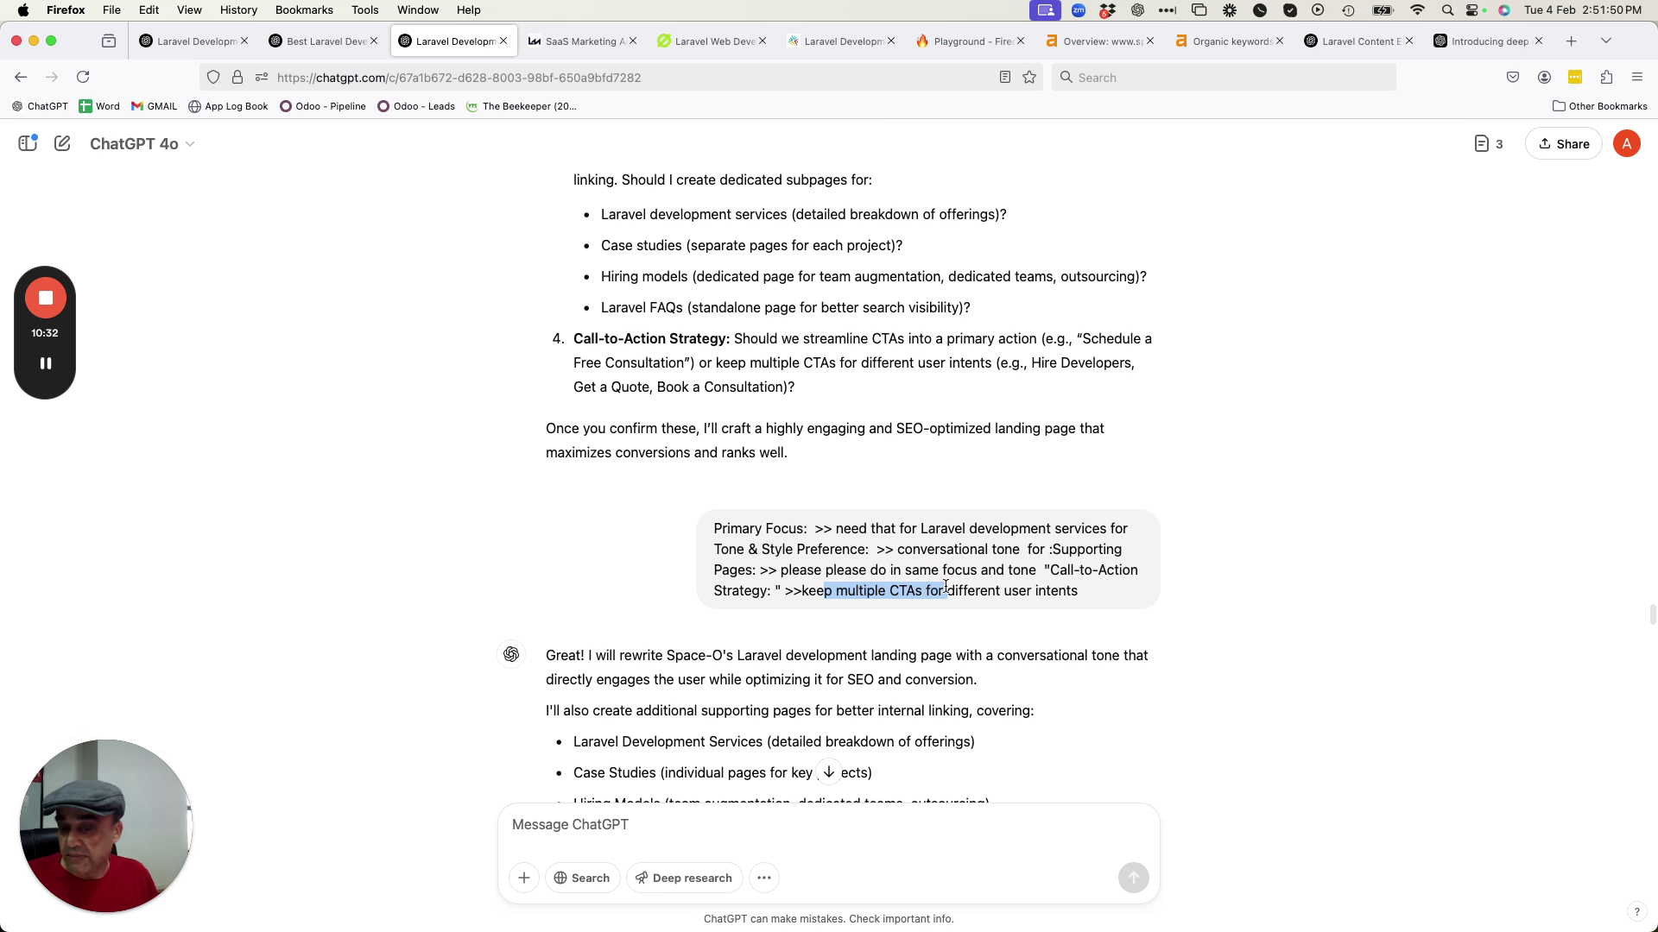
# Select and copy the rewritten landing page, from "Custom Laravel Development Services, Tailored to Your Vision" through the "Ready to Build Your Laravel Application?" section.
pyautogui.scroll(-10, 704, 568)
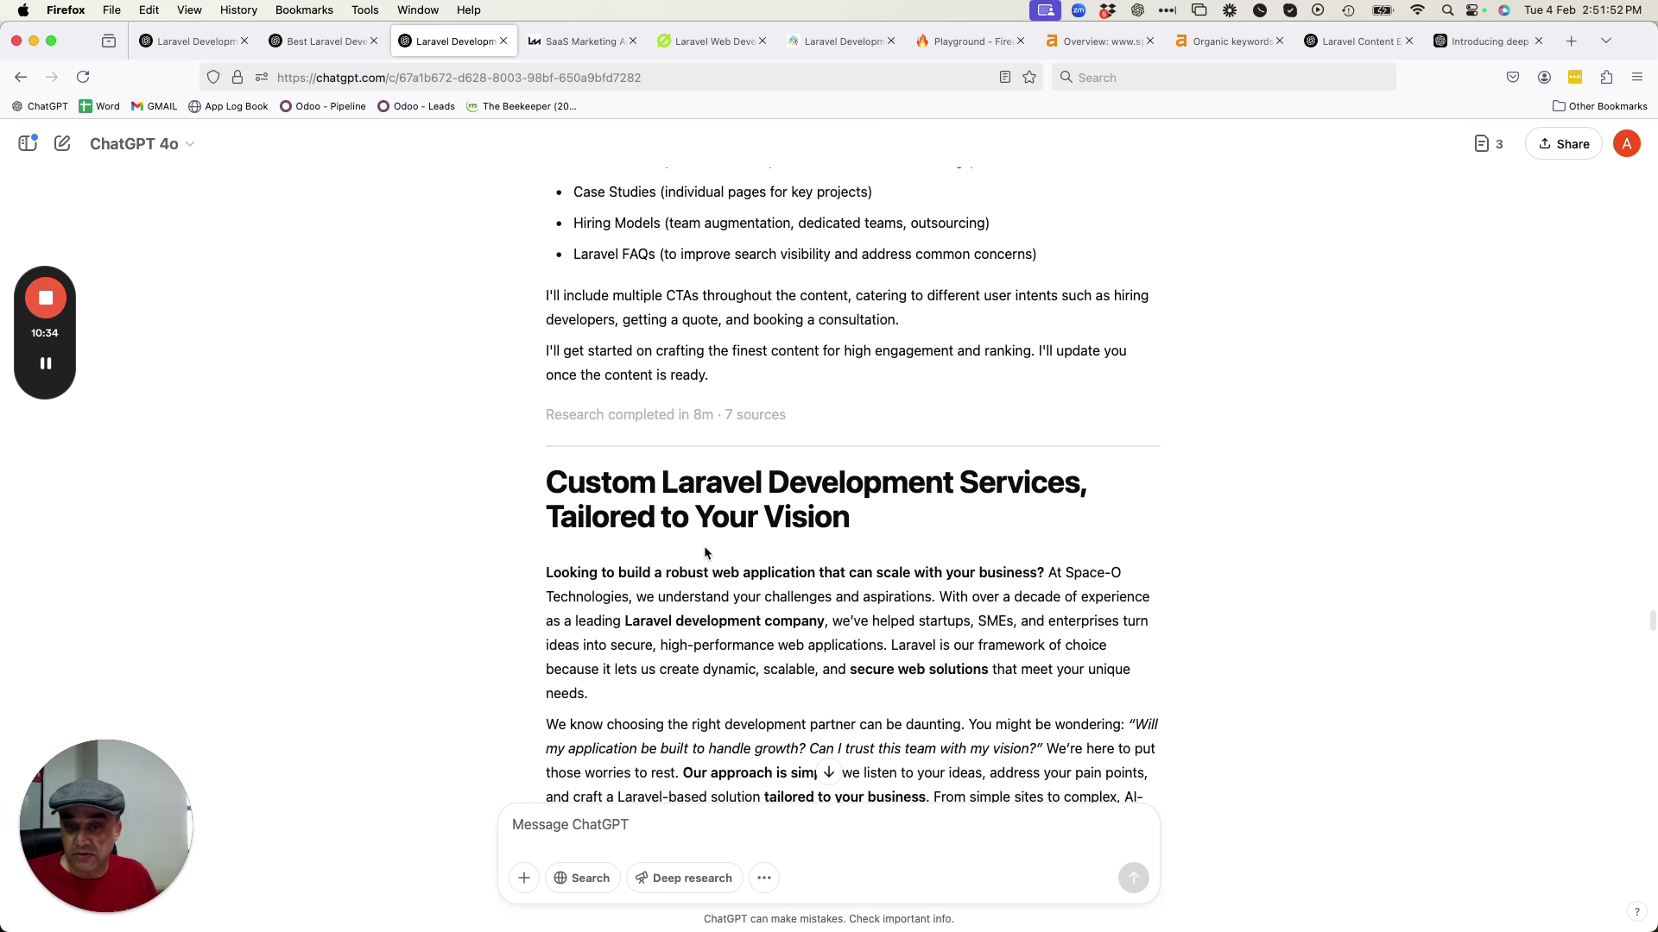
pyautogui.scroll(-3, 703, 557)
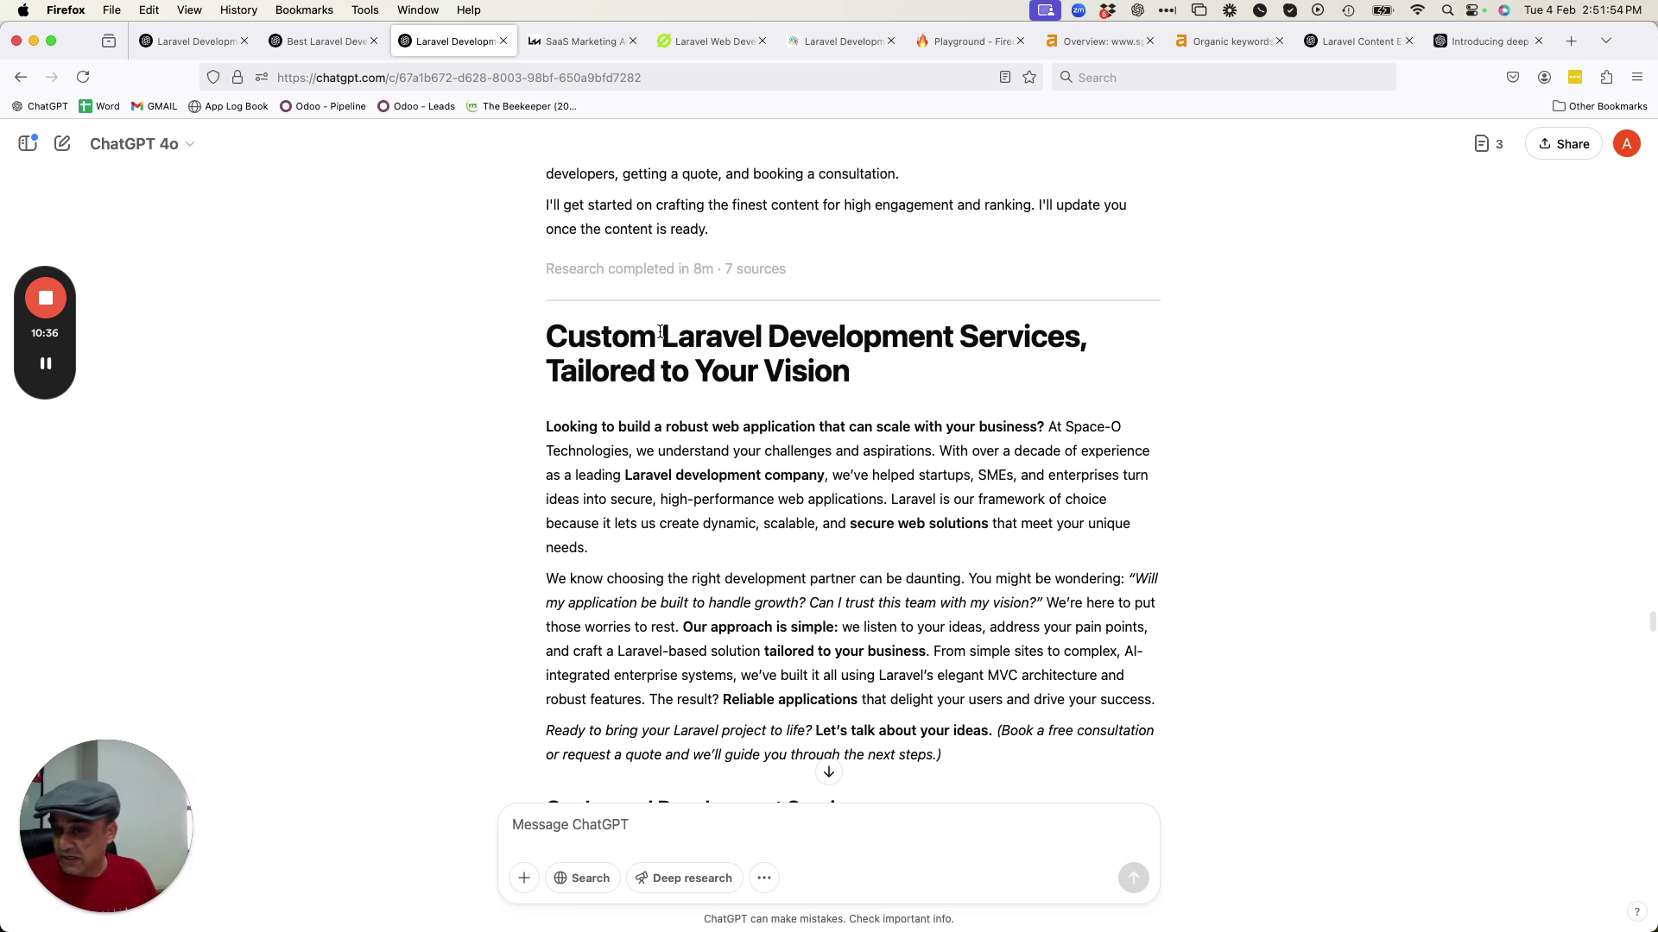
pyautogui.moveTo(546, 354); pyautogui.dragTo(777, 602)
pyautogui.scroll(-15, 768, 595)
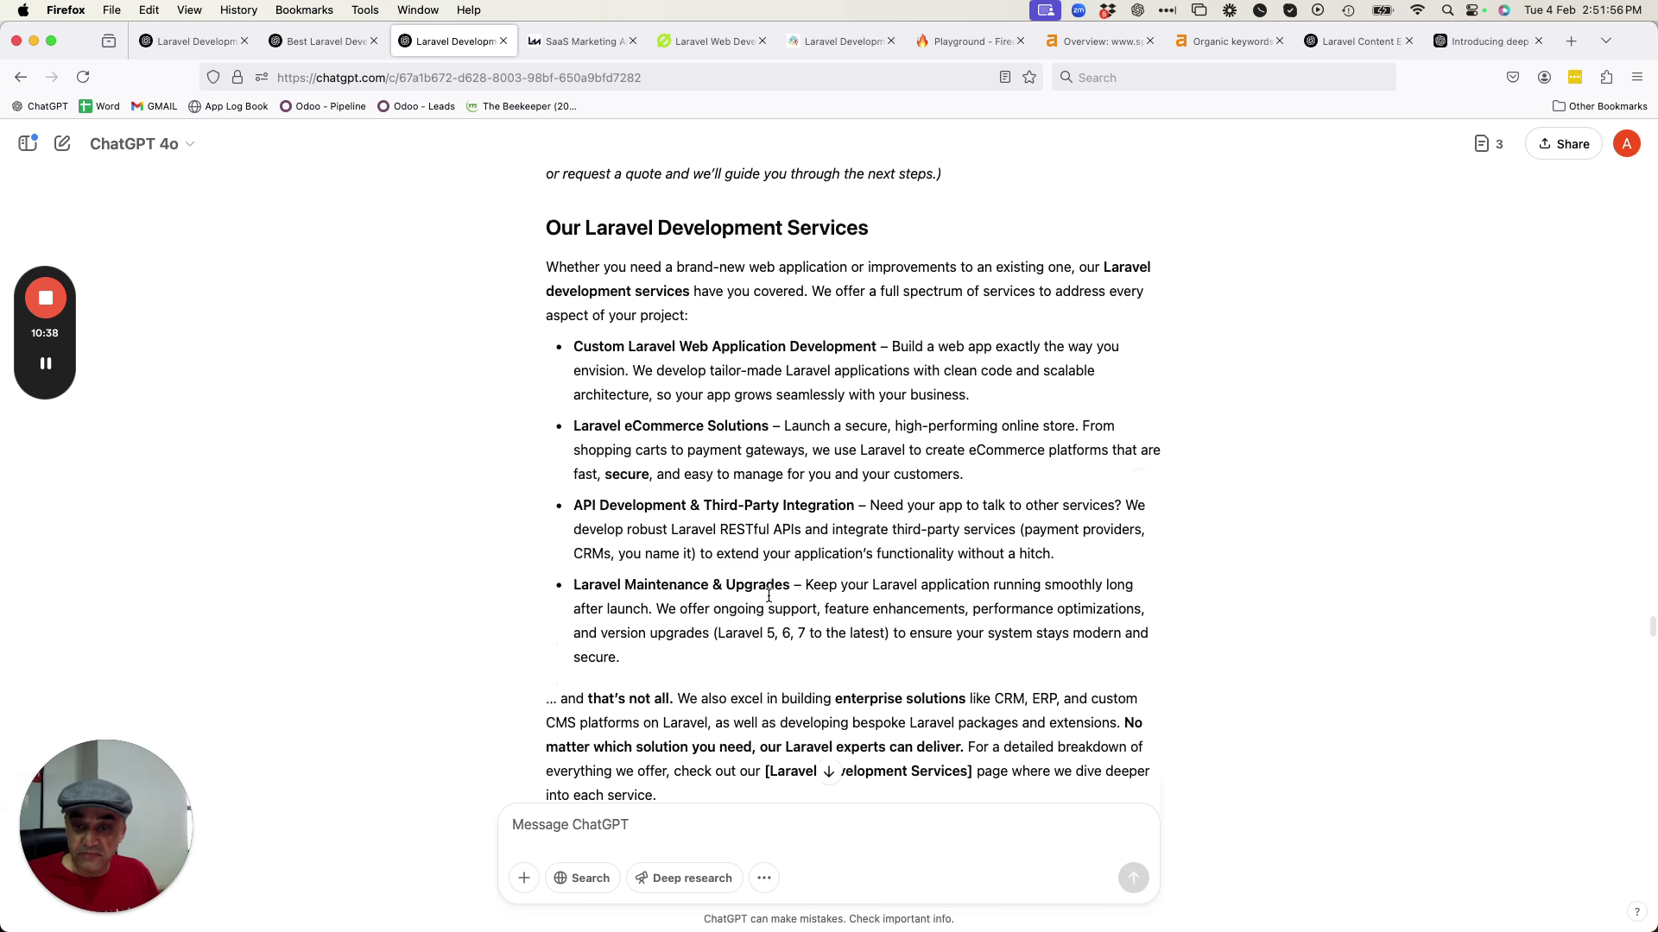
pyautogui.scroll(-12, 768, 596)
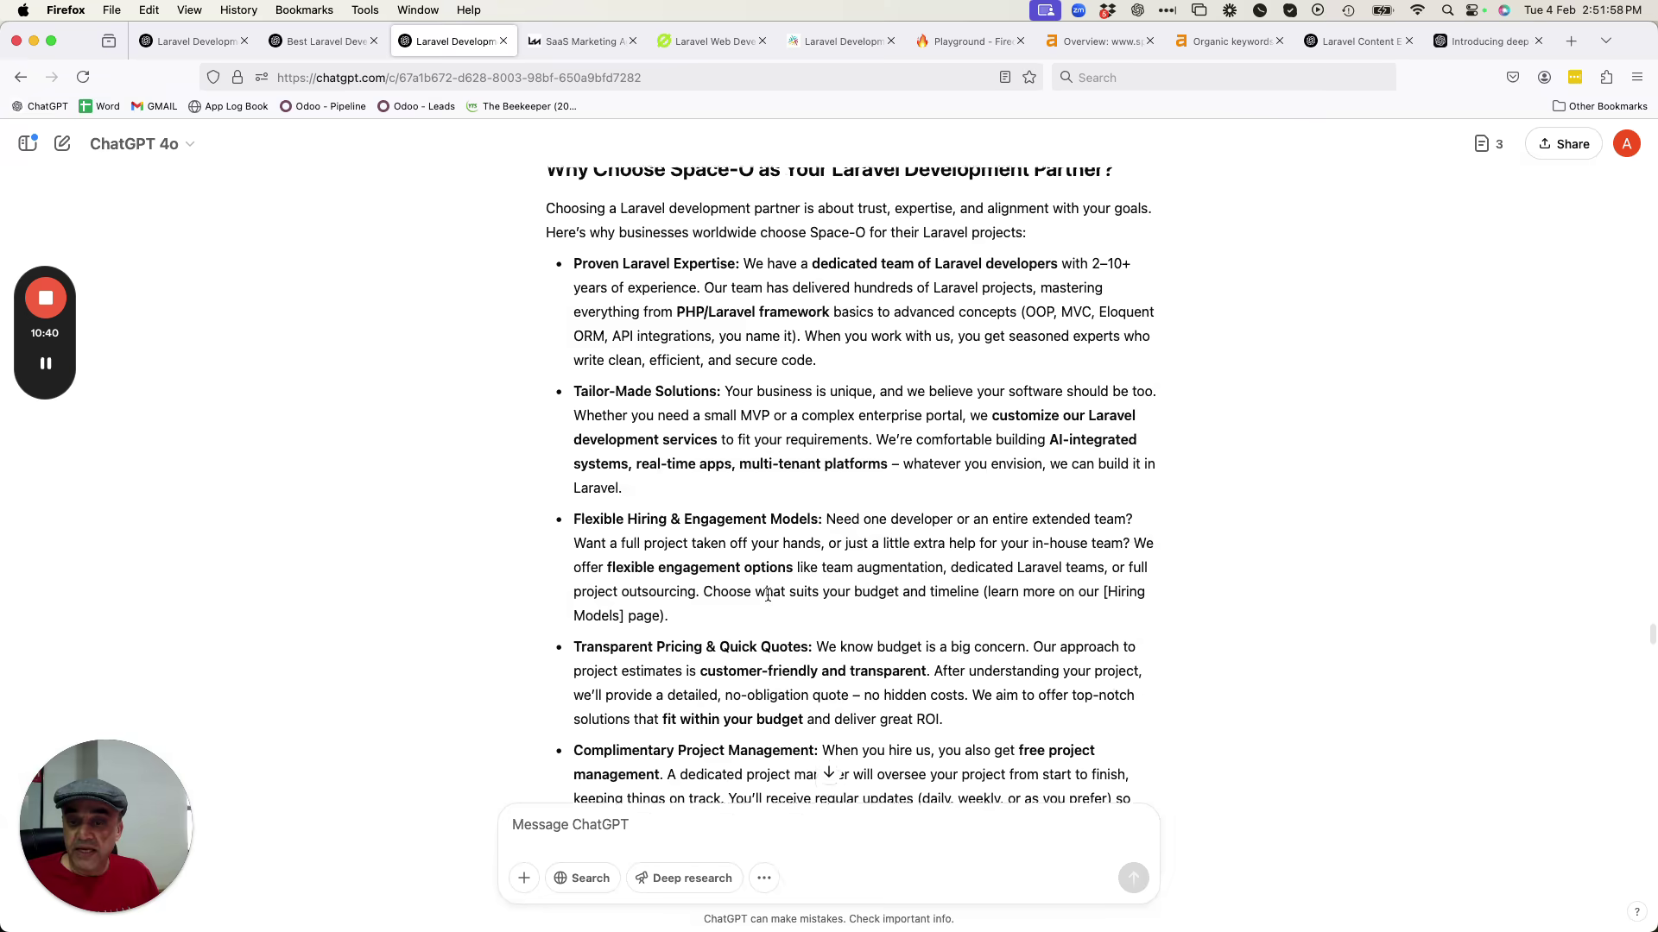
pyautogui.scroll(-15, 768, 595)
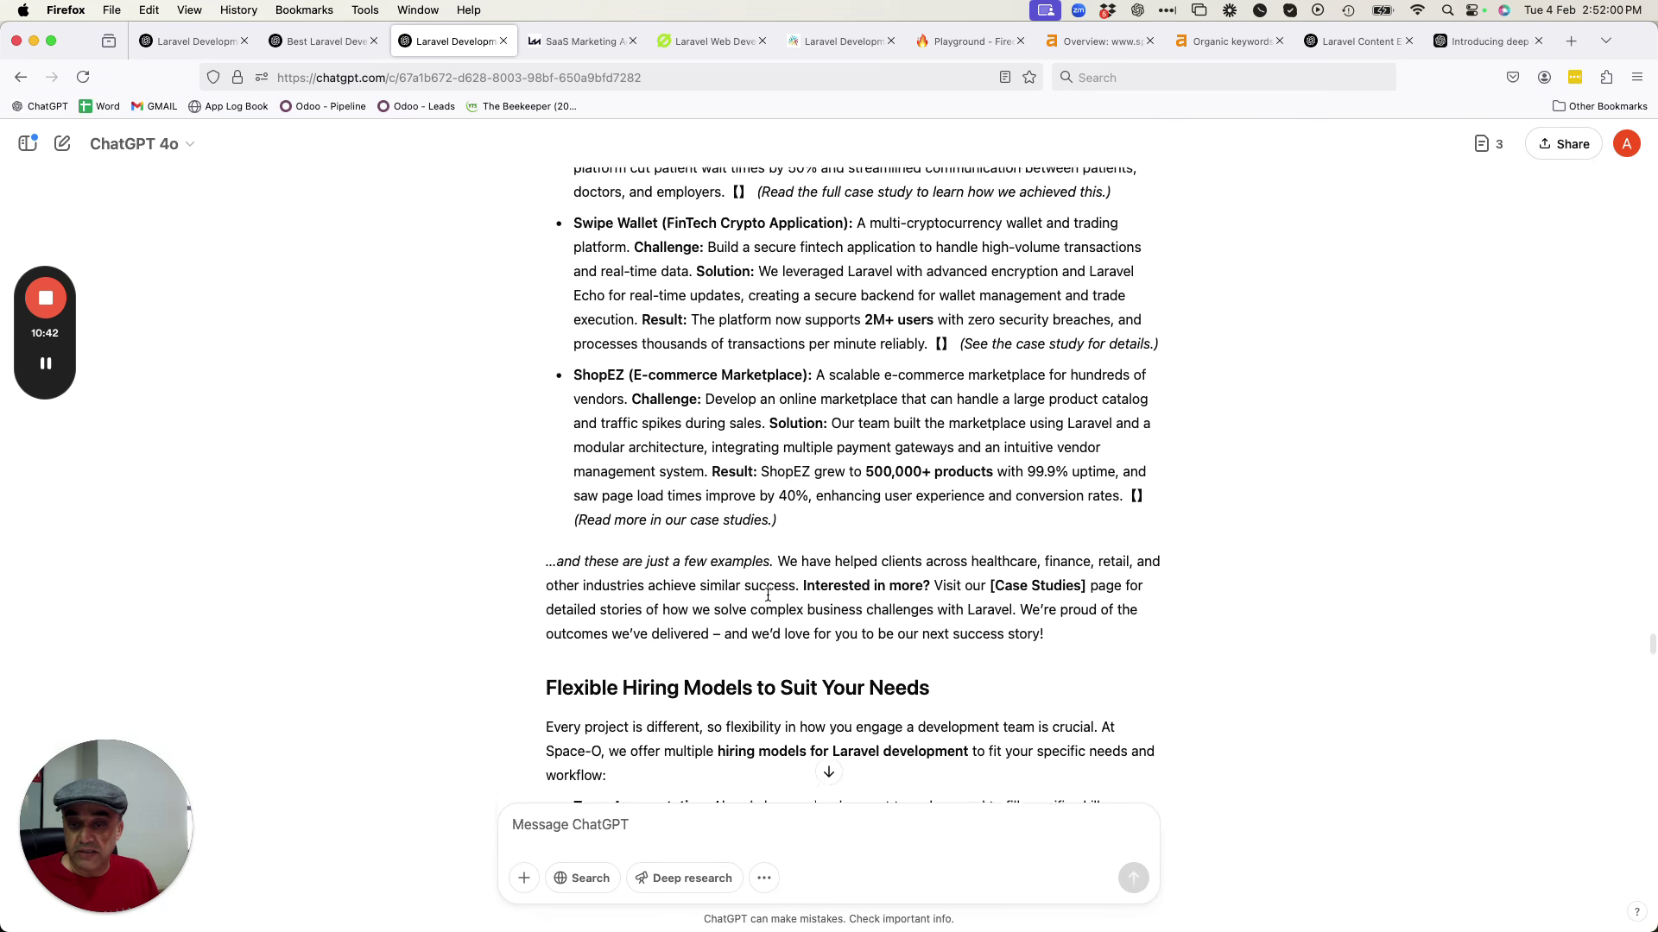
pyautogui.scroll(-13, 768, 594)
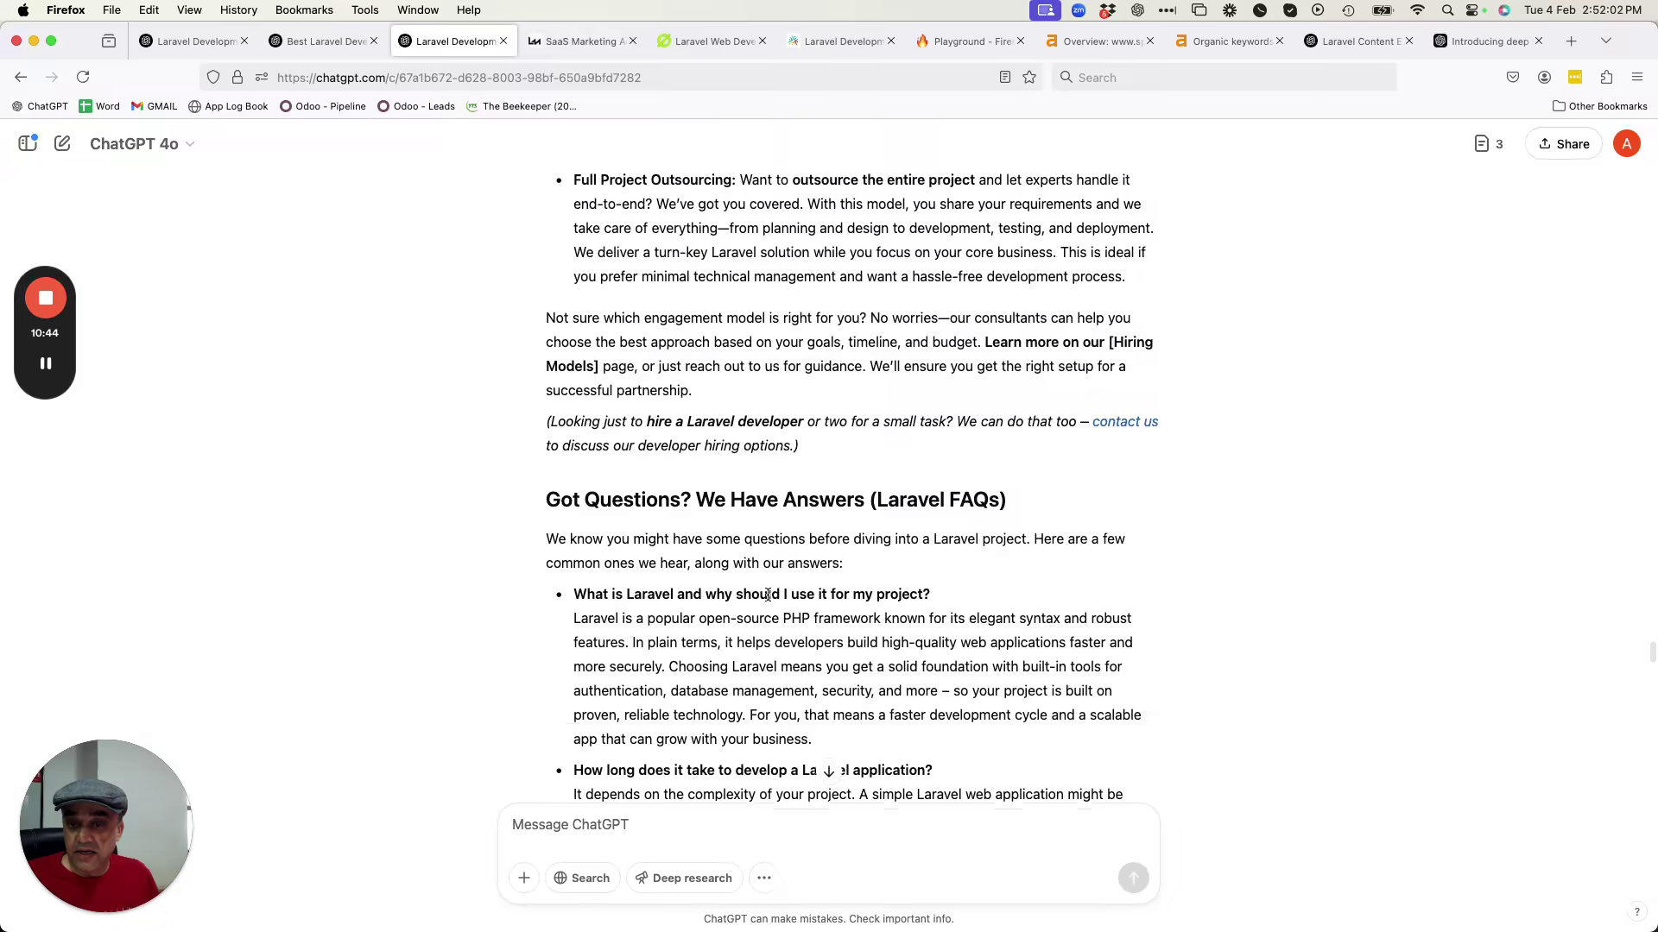
pyautogui.scroll(-17, 768, 595)
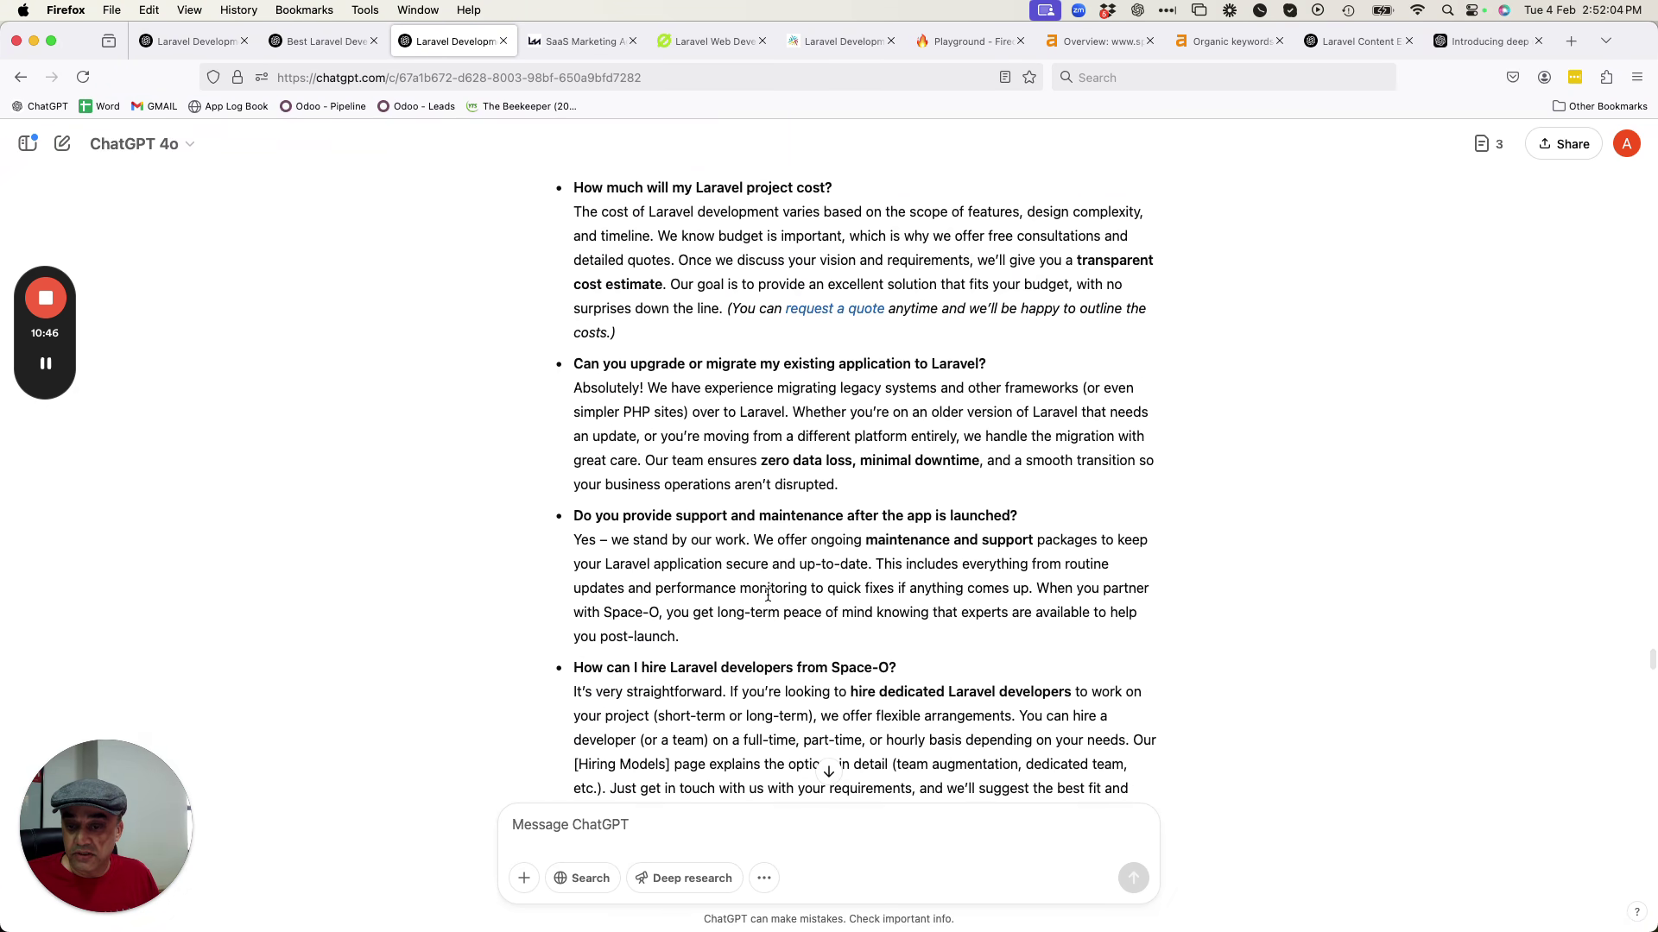
pyautogui.scroll(-9, 768, 595)
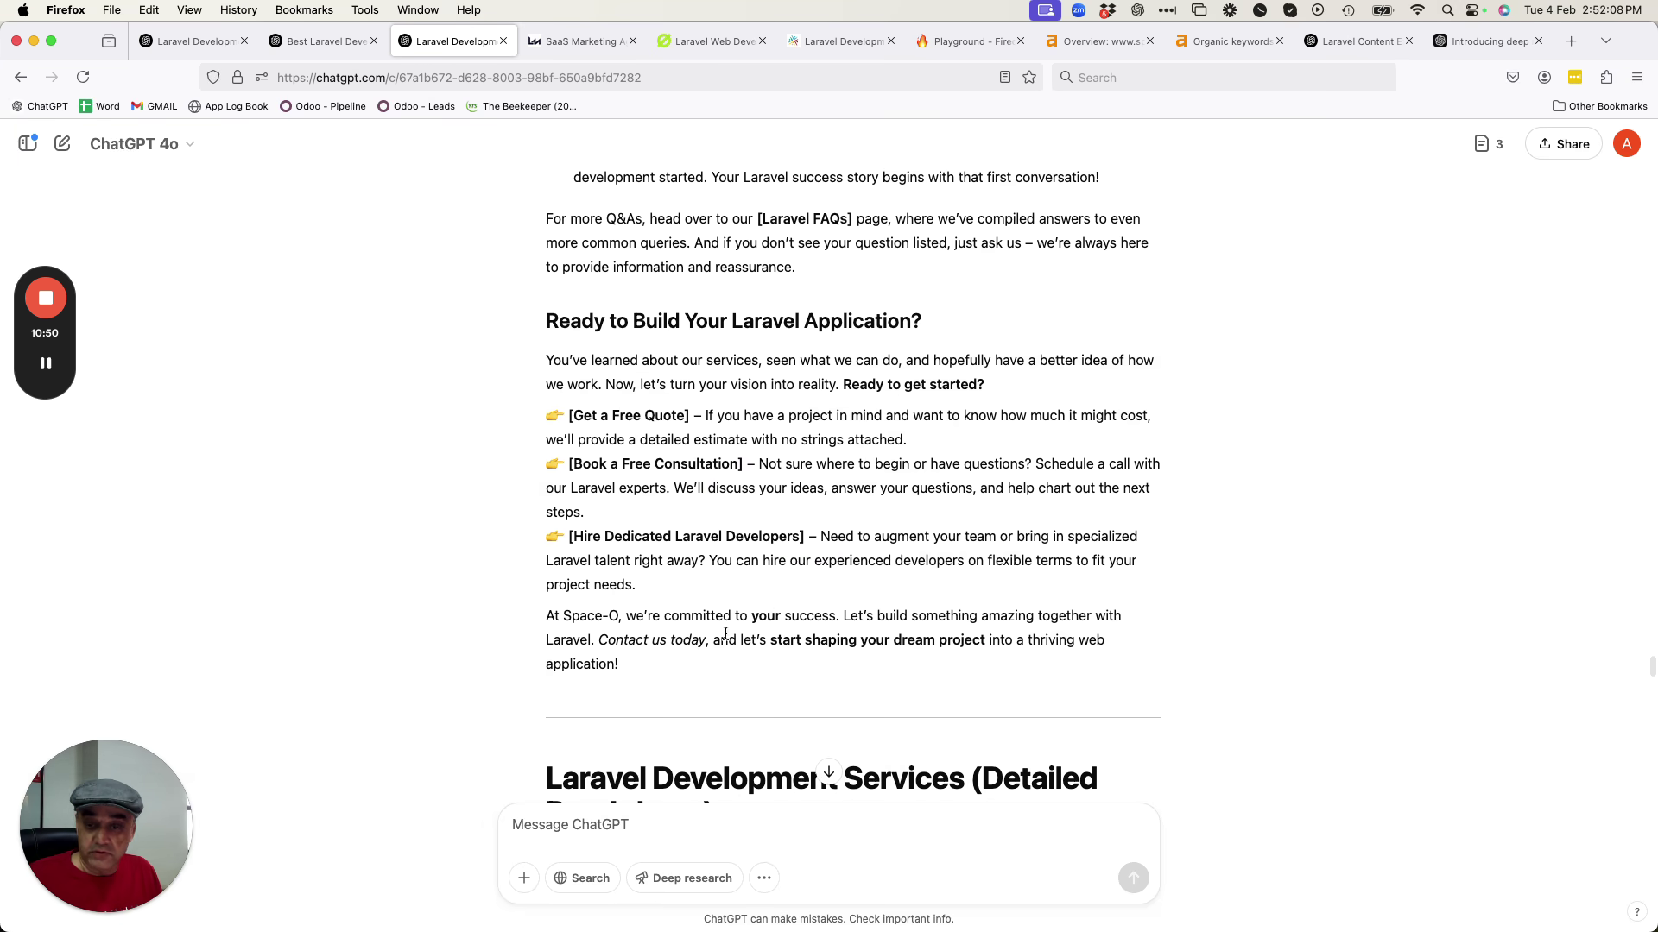
pyautogui.keyDown('shift'); pyautogui.click(696, 676); pyautogui.keyUp('shift')
# Open zerogpt.com in a new tab, paste the copied landing page content, and run the AI text detection on it.
pyautogui.press('super+t')
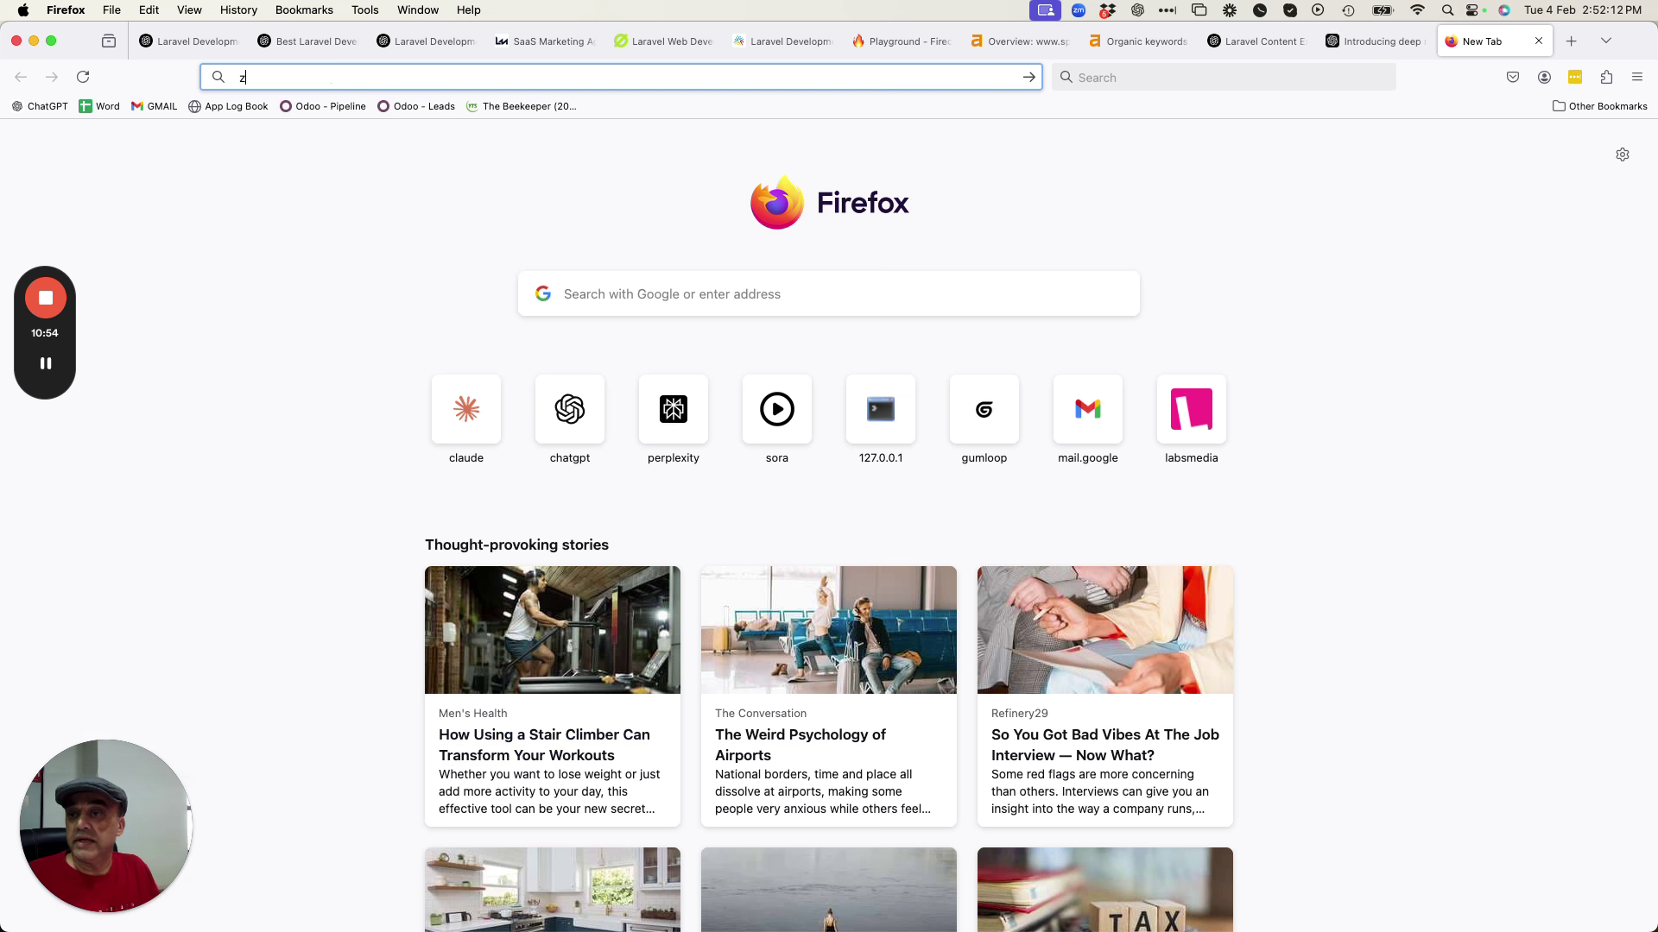
pyautogui.write('zero')
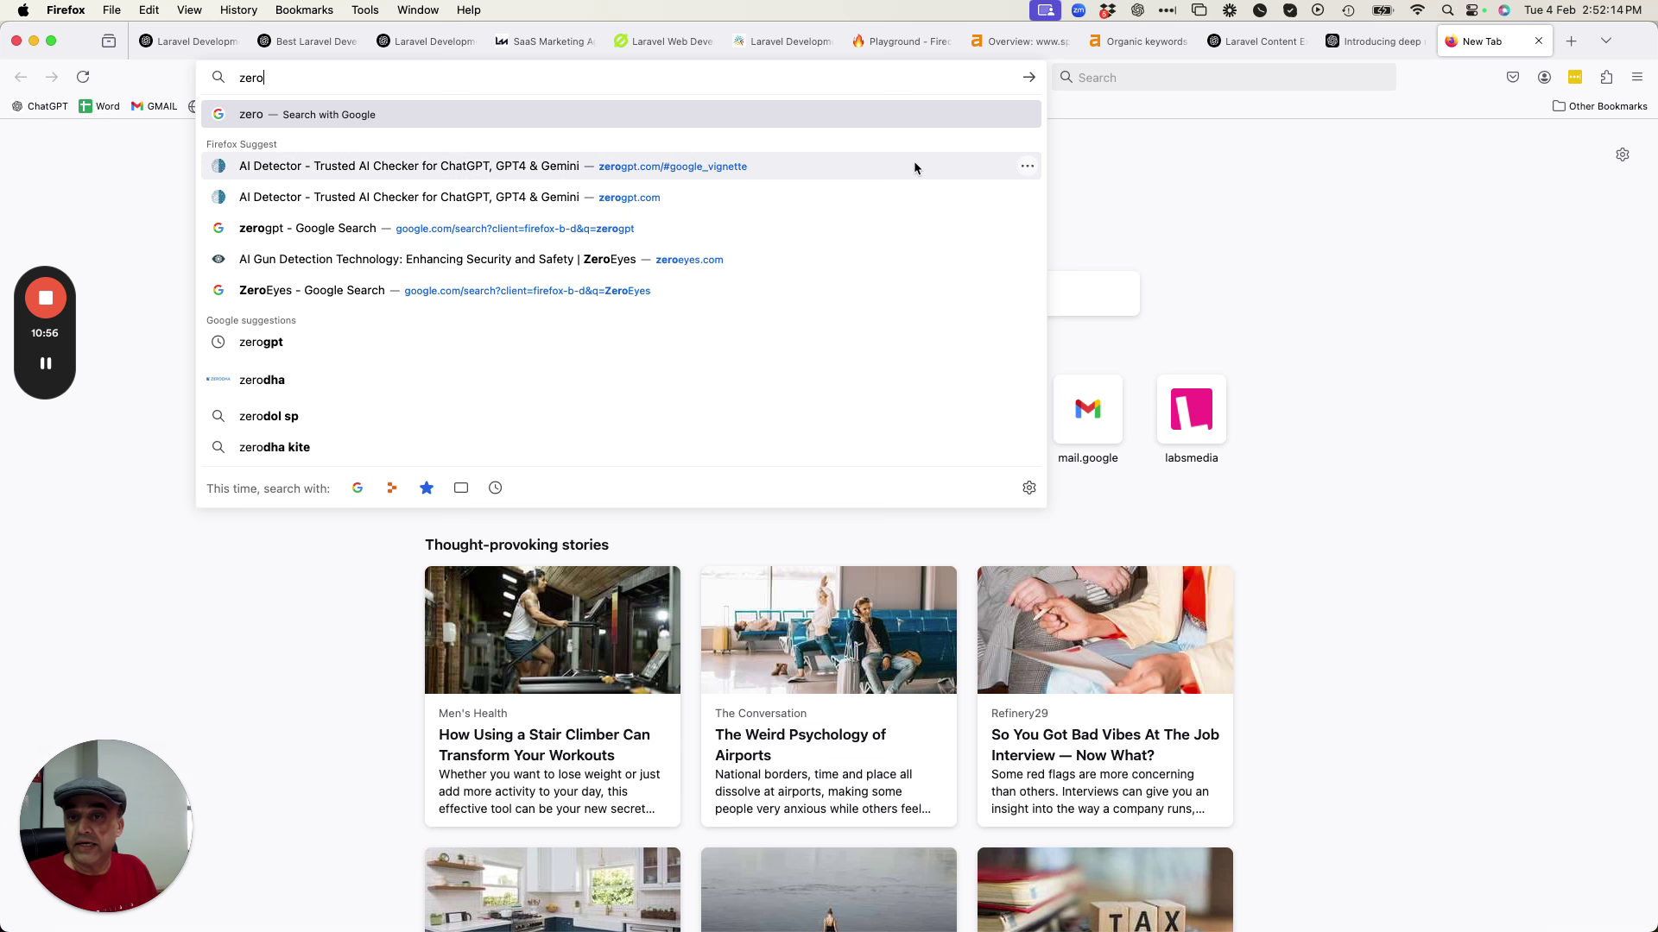
pyautogui.click(687, 197)
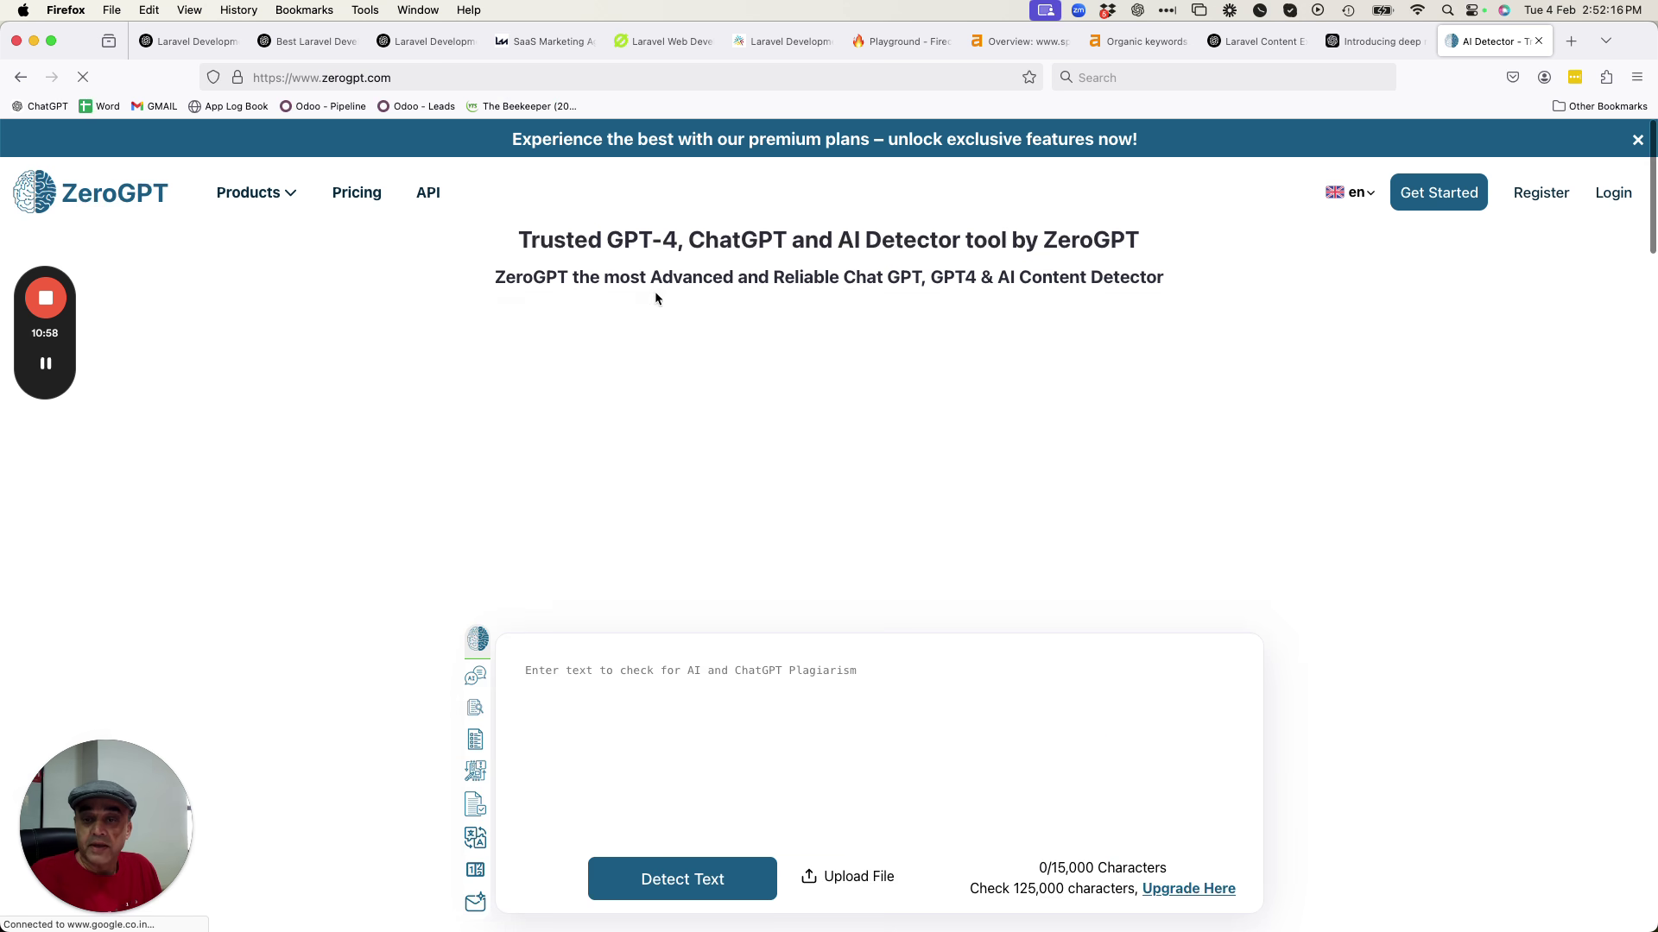
pyautogui.click(629, 684)
pyautogui.press('super+v')
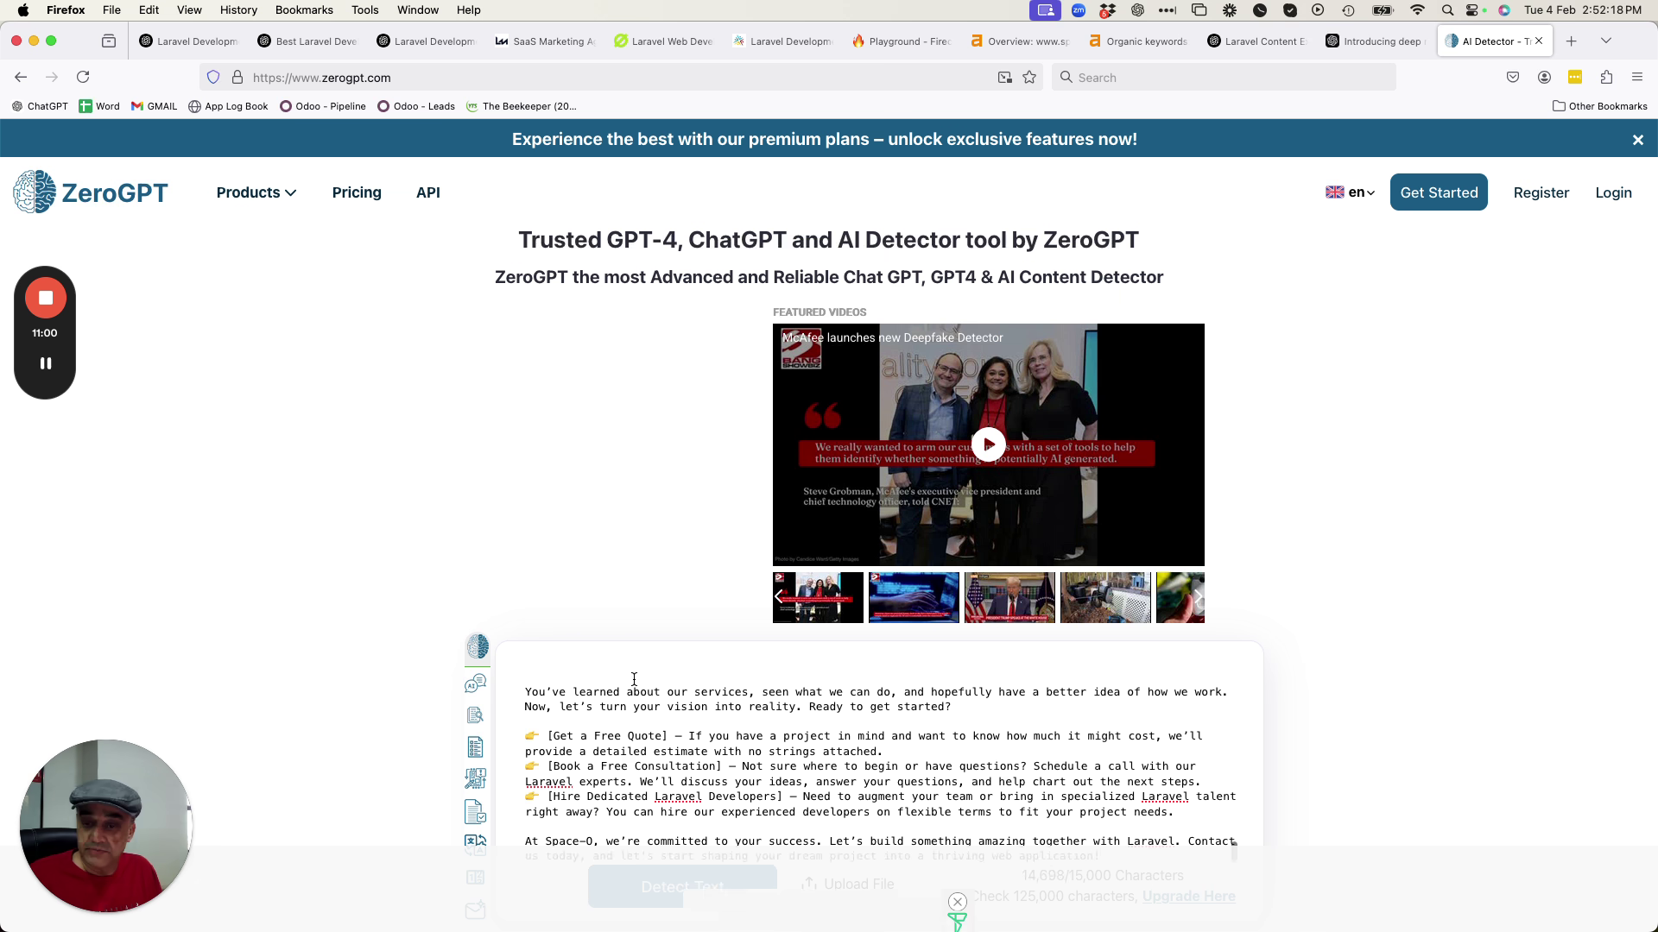
pyautogui.scroll(-5, 633, 680)
pyautogui.click(682, 577)
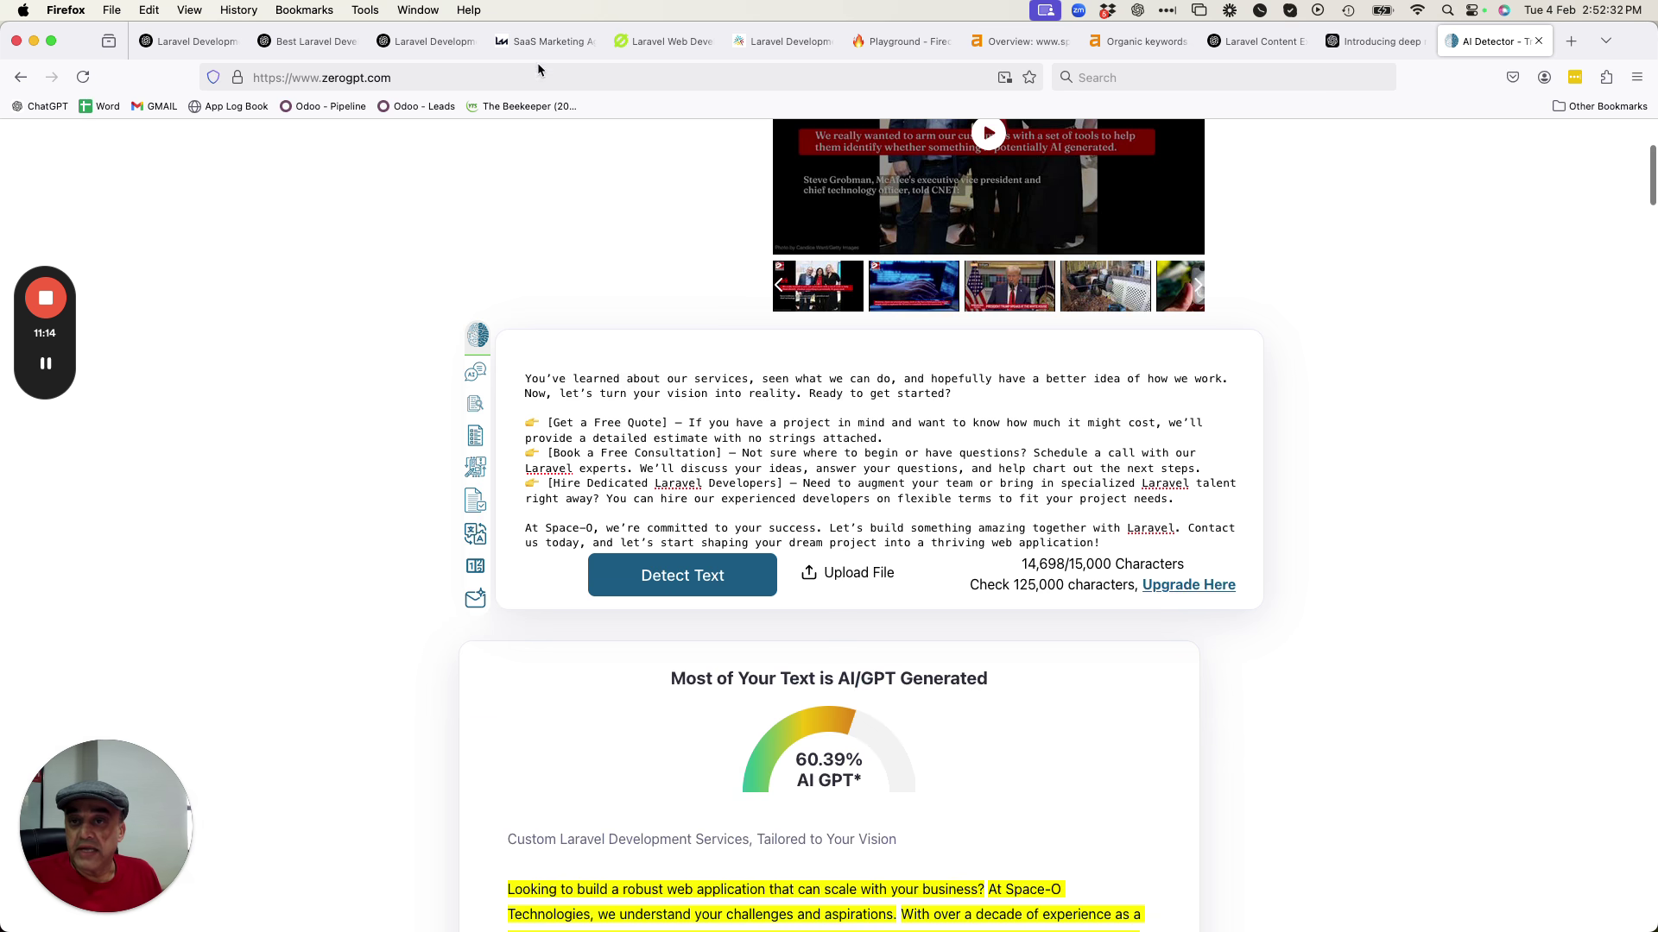
# Return to the ChatGPT conversation and skim the supporting pages, from Laravel Development Services (Detailed Breakdown) to the Laravel Development FAQs and the next prompt.
pyautogui.click(421, 41)
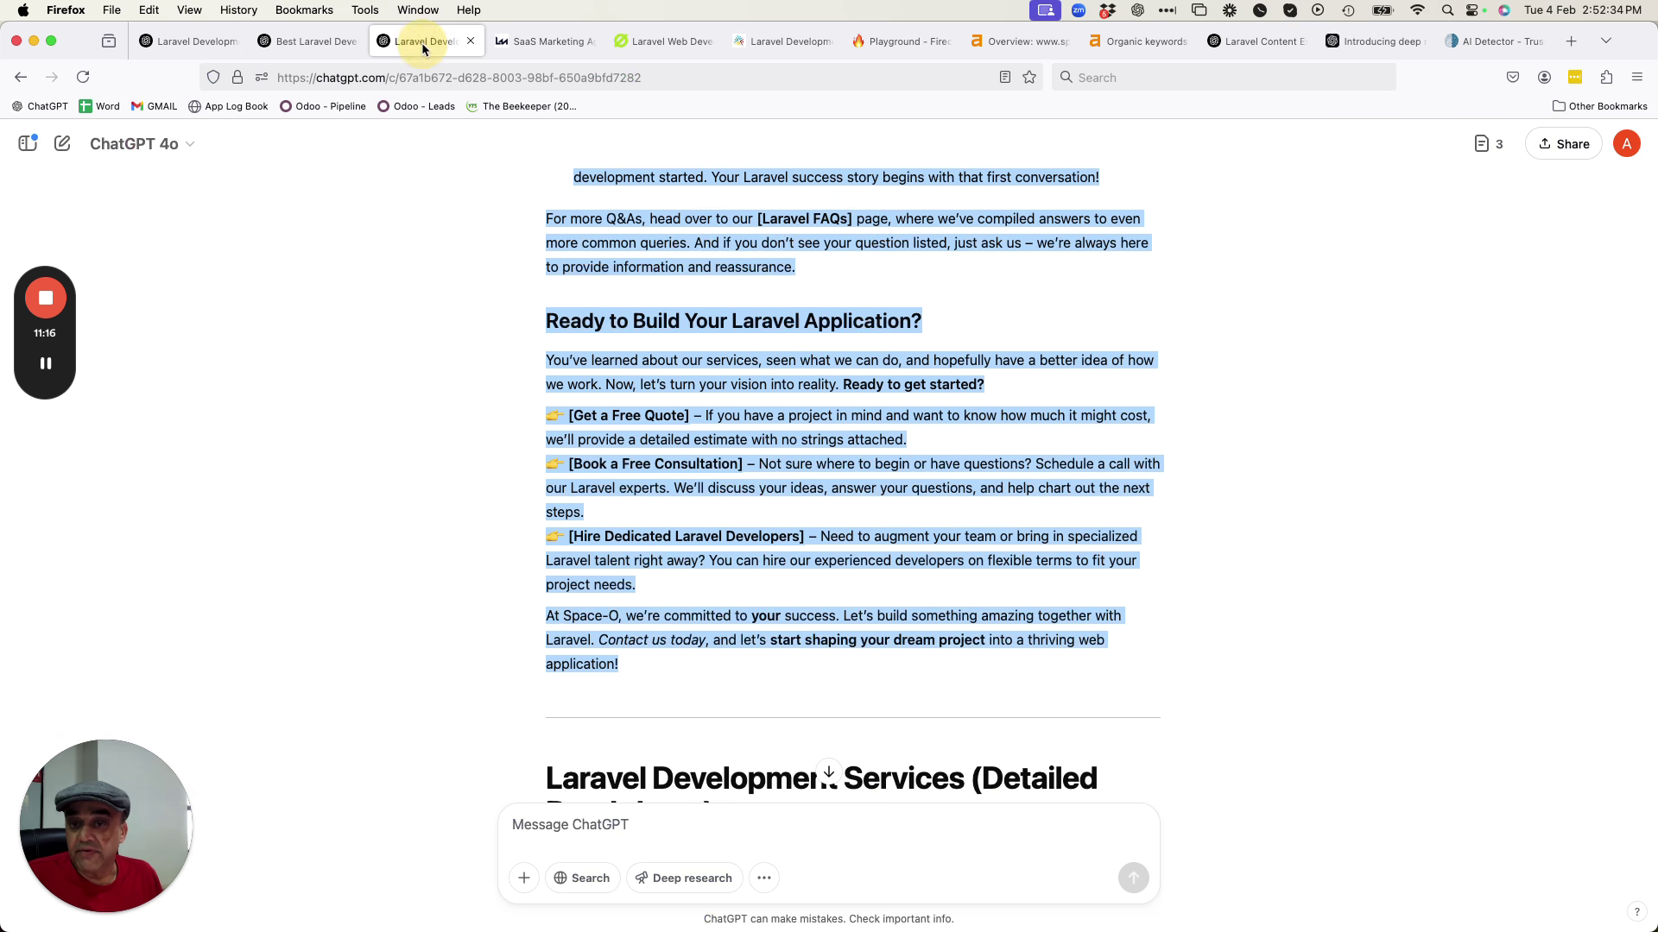
pyautogui.scroll(-4, 698, 485)
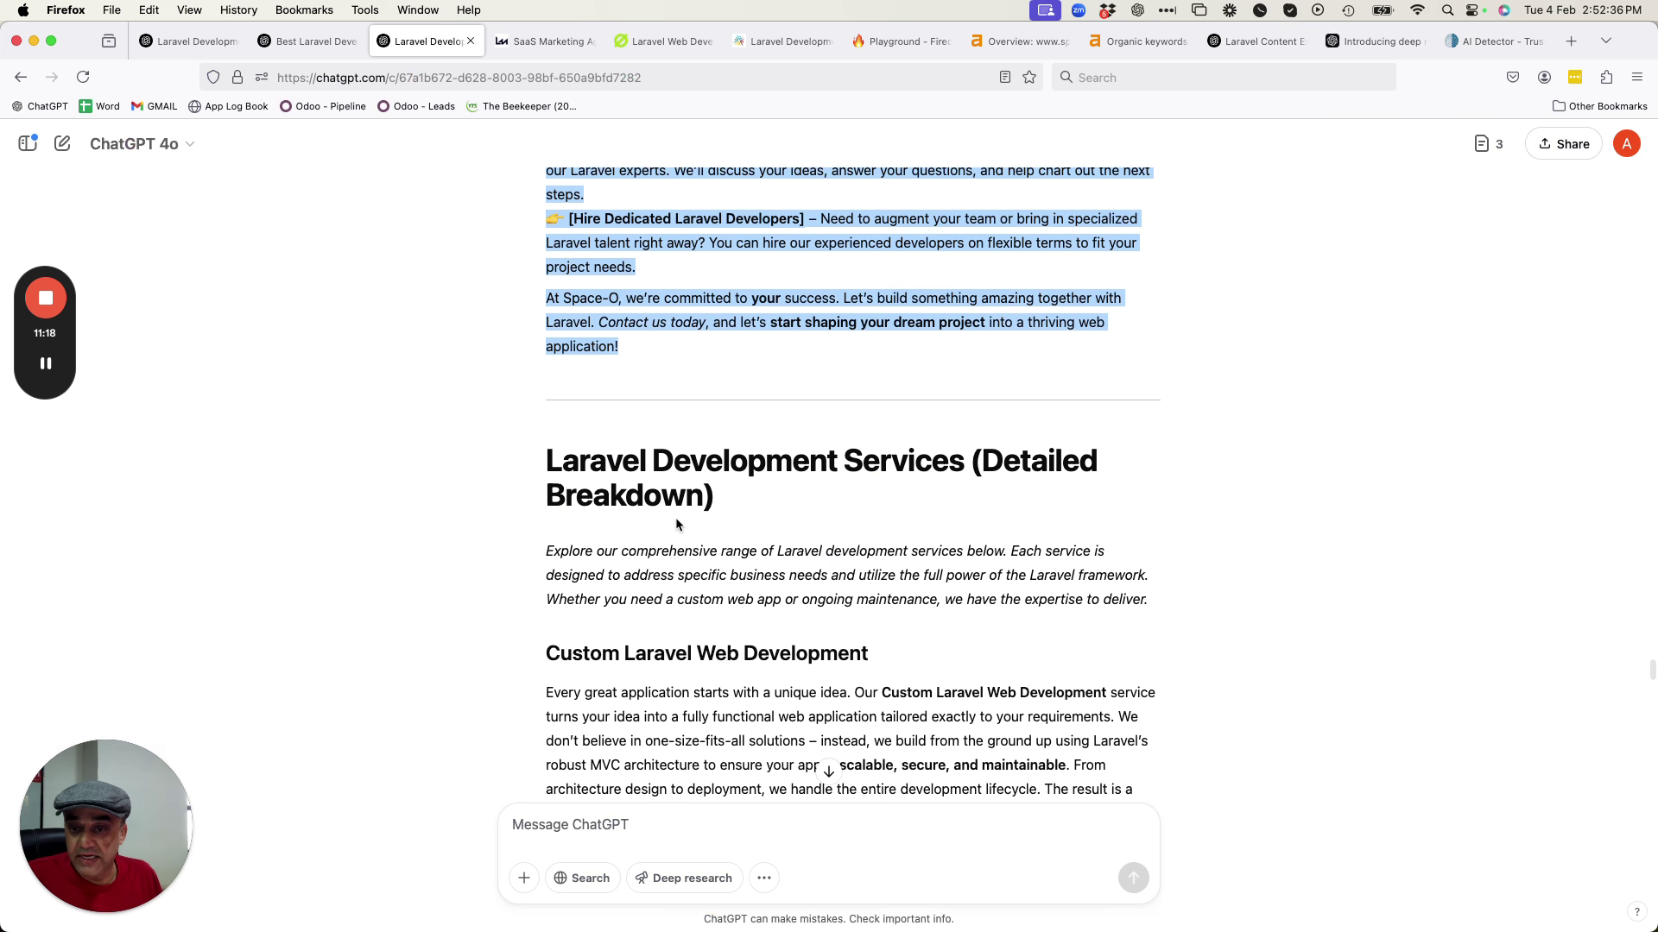
pyautogui.scroll(-7, 678, 527)
pyautogui.scroll(-18, 735, 554)
pyautogui.scroll(-18, 749, 501)
pyautogui.scroll(-10, 750, 505)
pyautogui.scroll(-20, 754, 574)
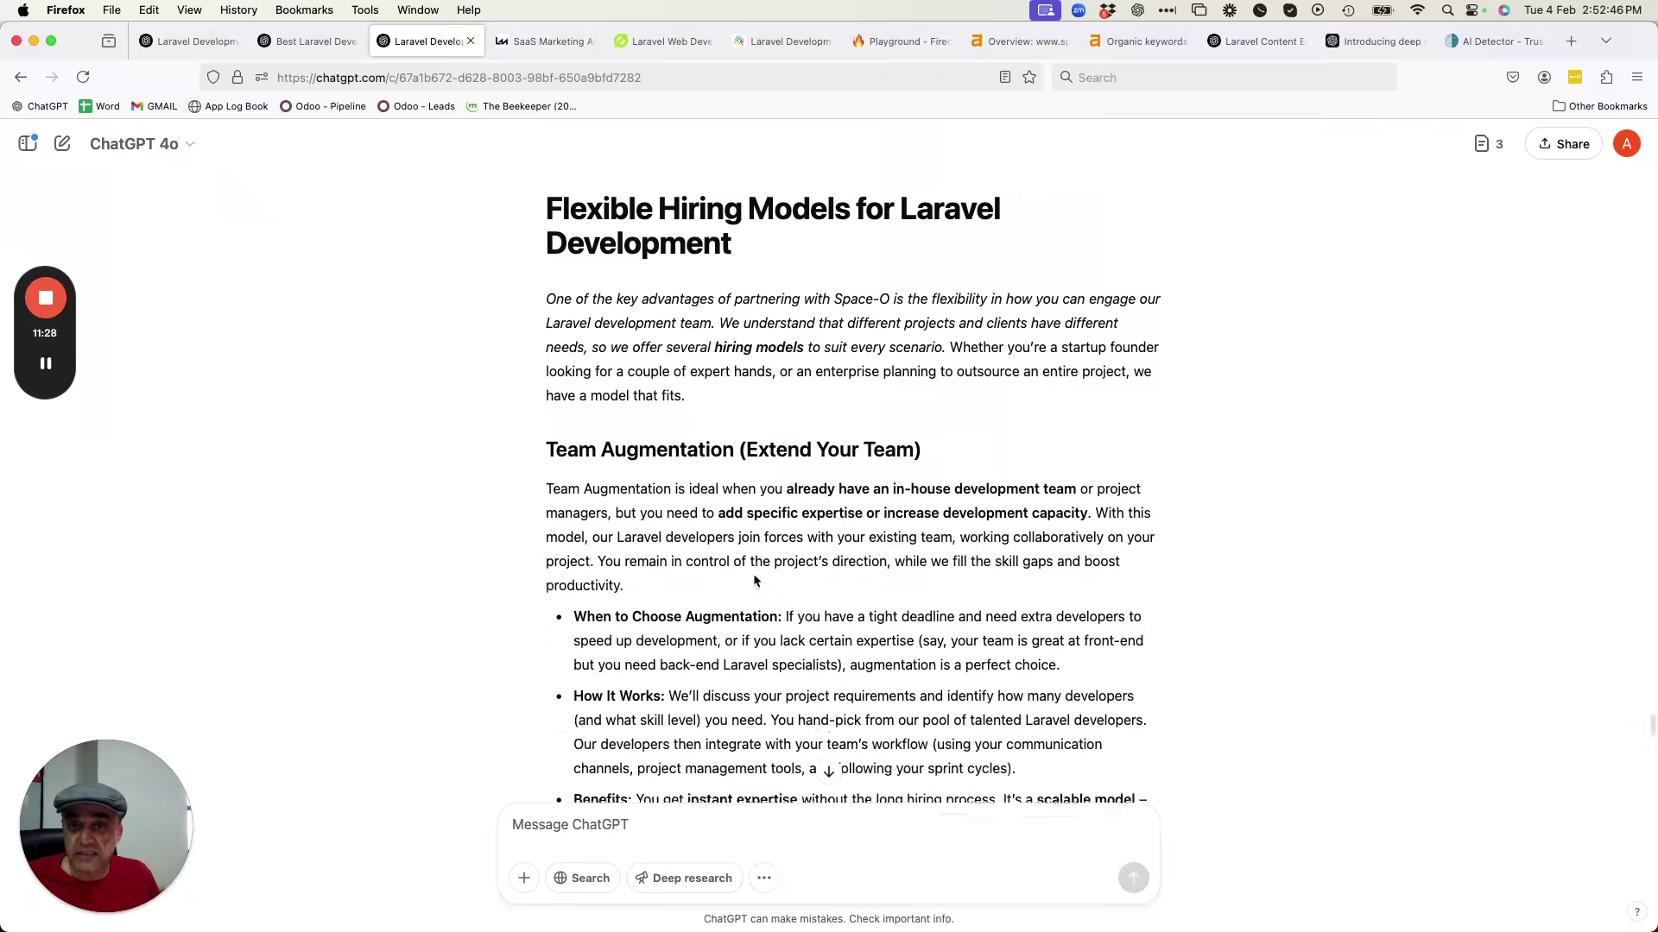
pyautogui.scroll(-10, 754, 579)
pyautogui.scroll(-20, 754, 574)
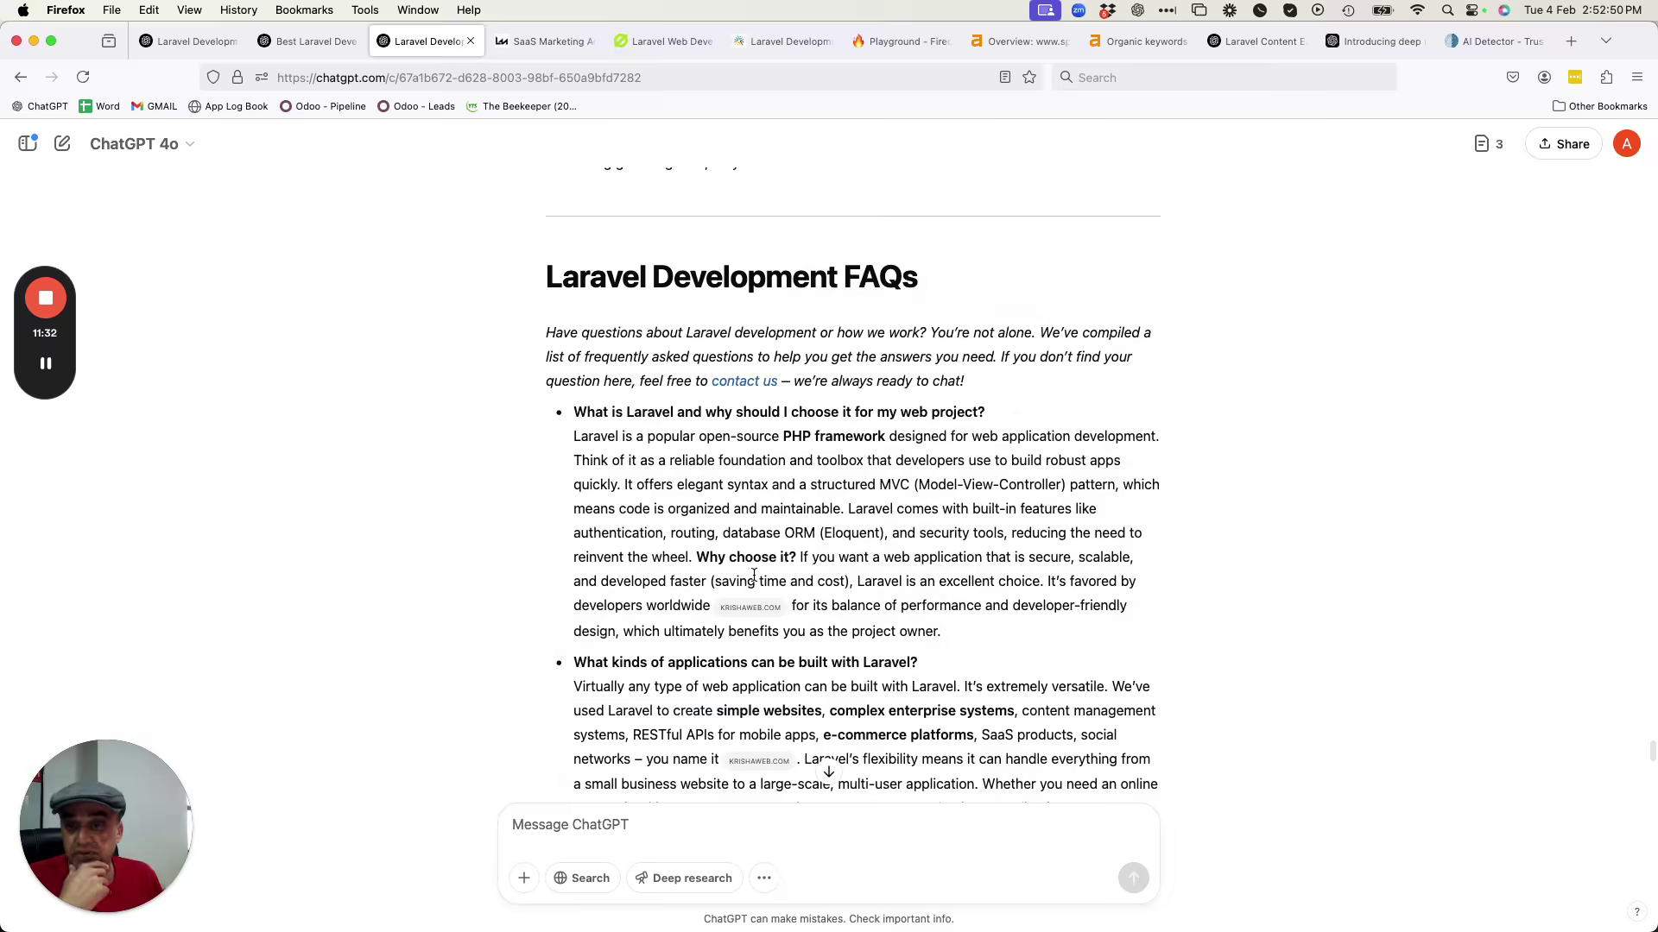
pyautogui.scroll(-20, 753, 574)
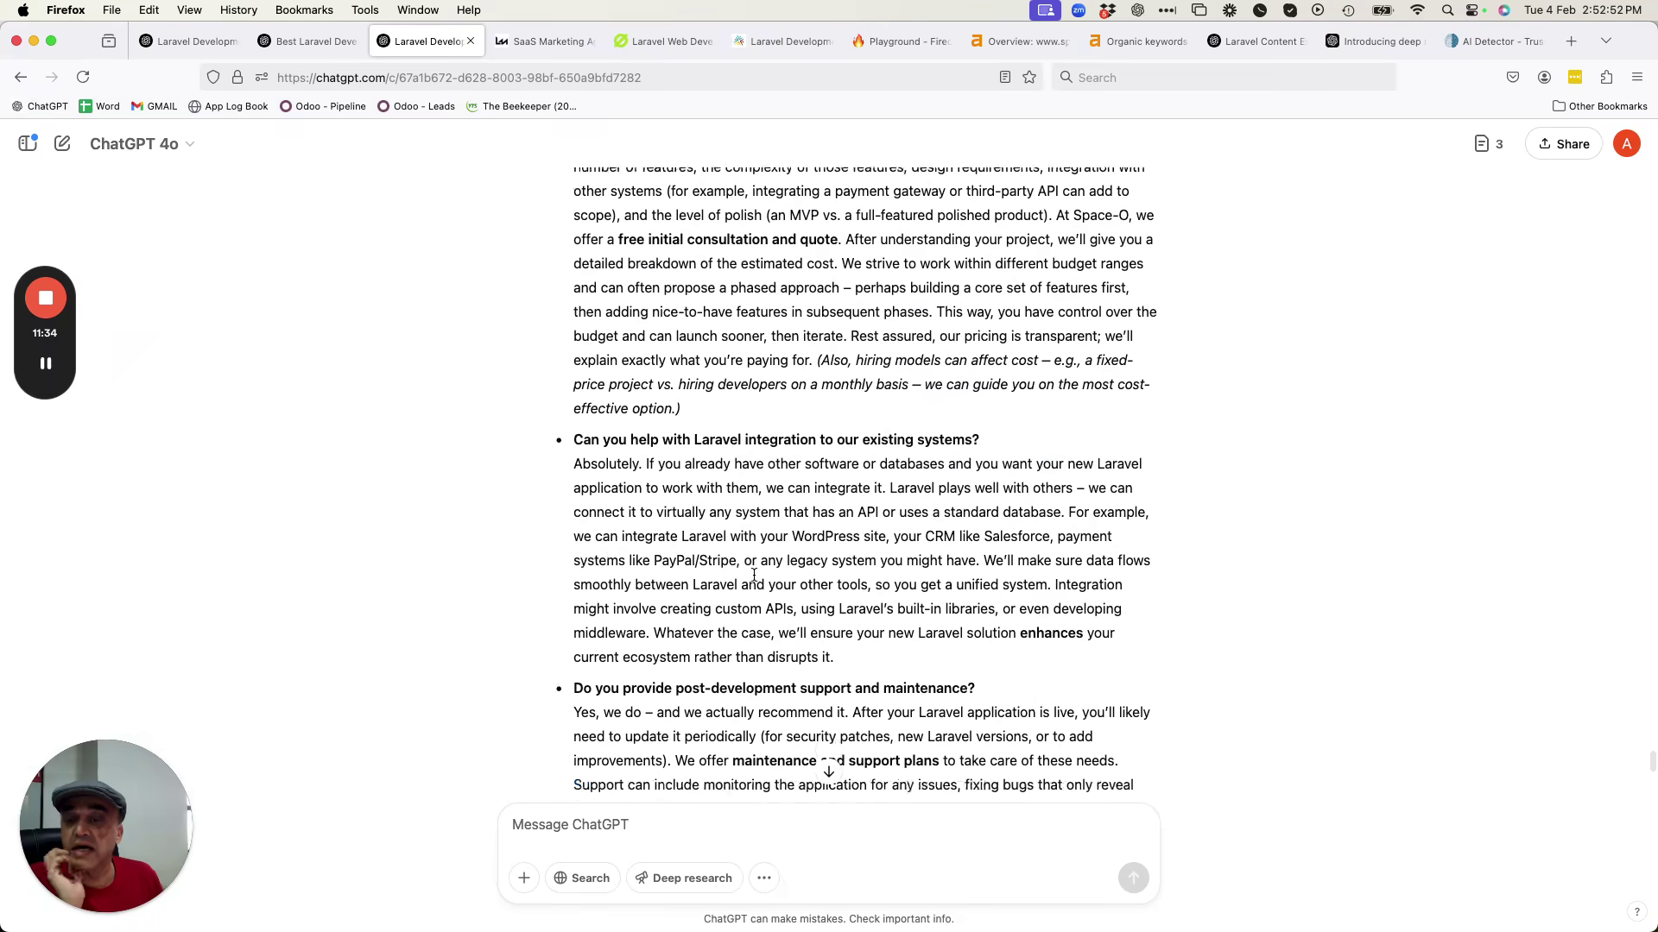
pyautogui.scroll(-15, 754, 574)
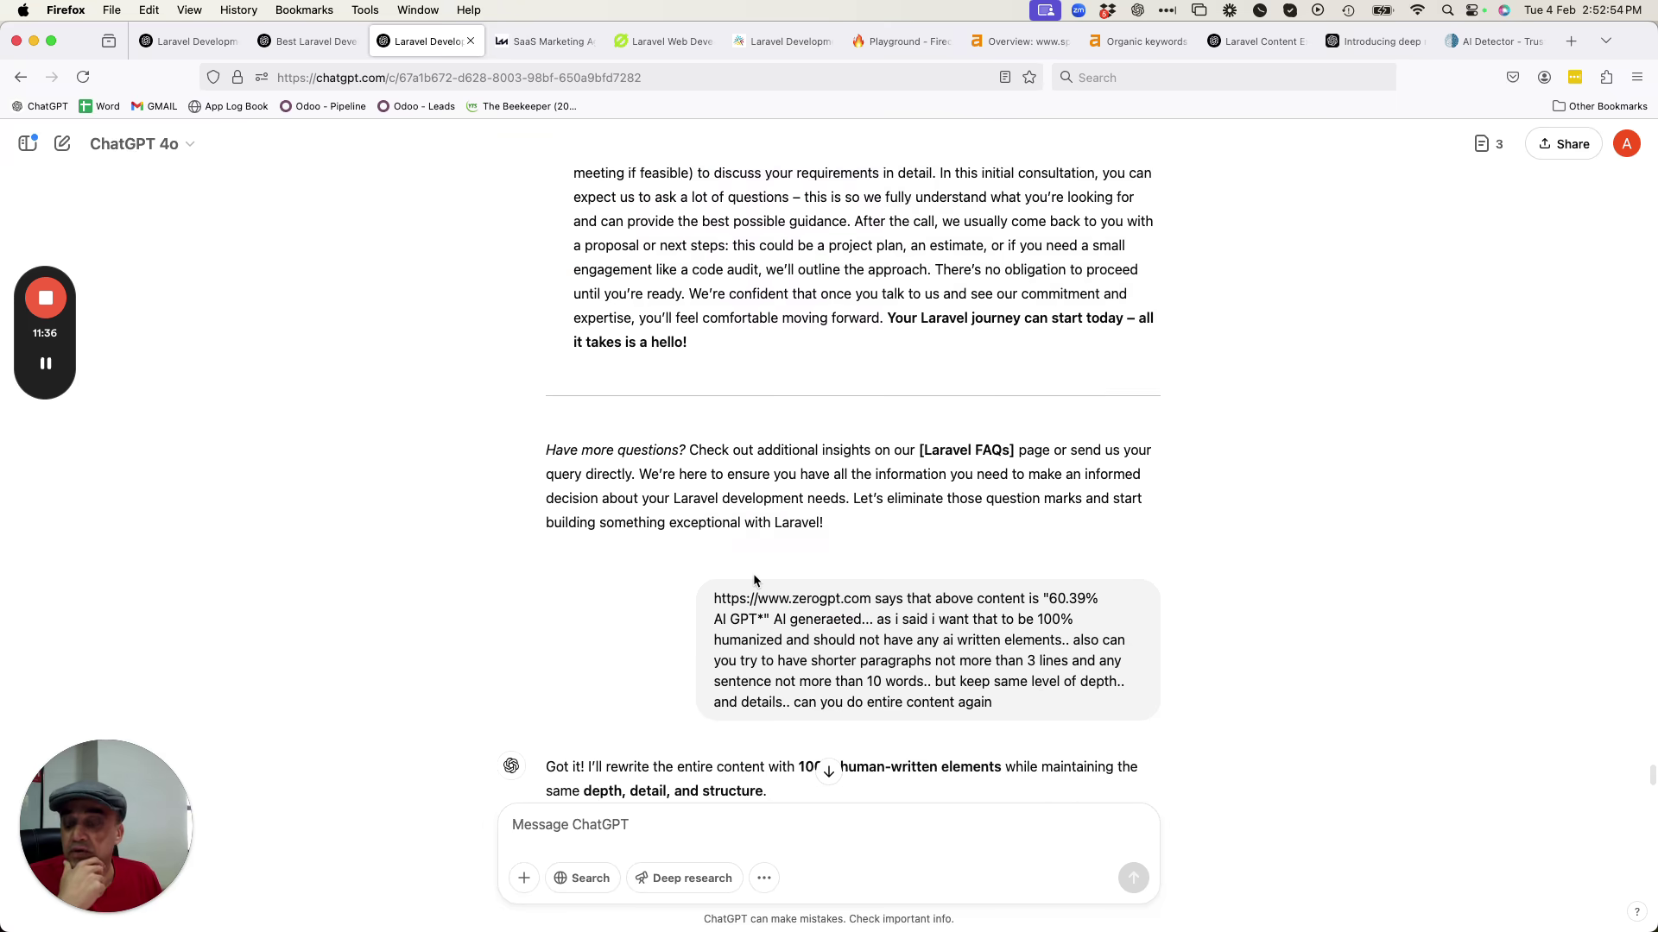
# Read the follow-up prompt asking for 100% humanized content with paragraphs up to 3 lines and sentences up to 10 words.
pyautogui.scroll(-2, 753, 571)
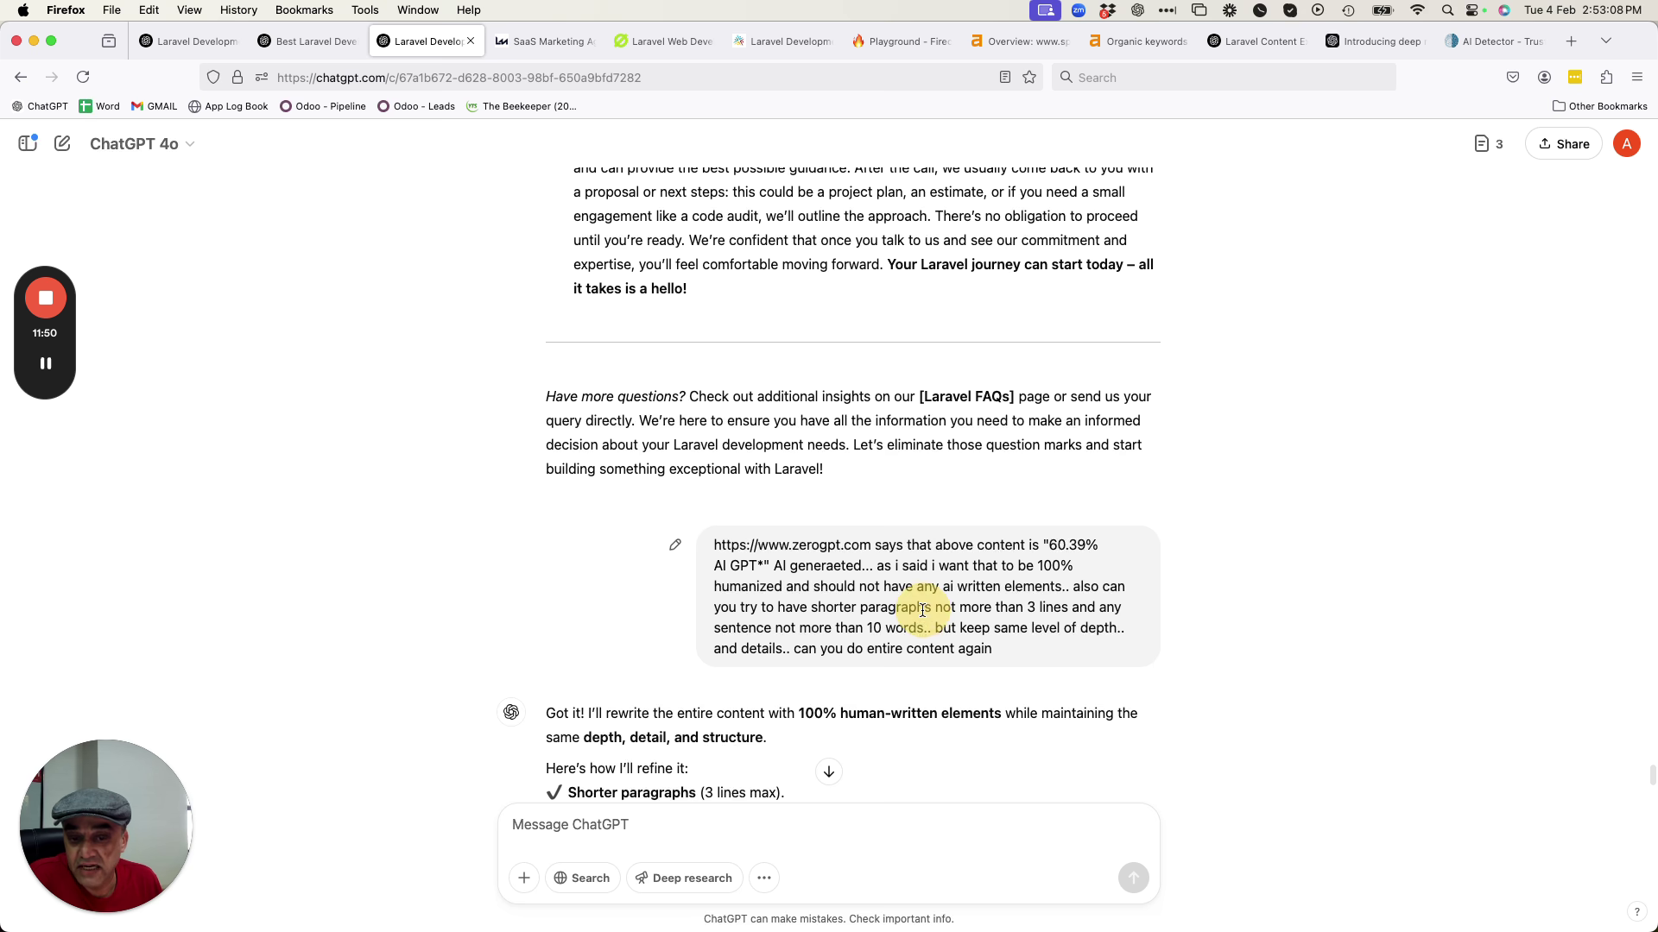
pyautogui.scroll(7, 976, 580)
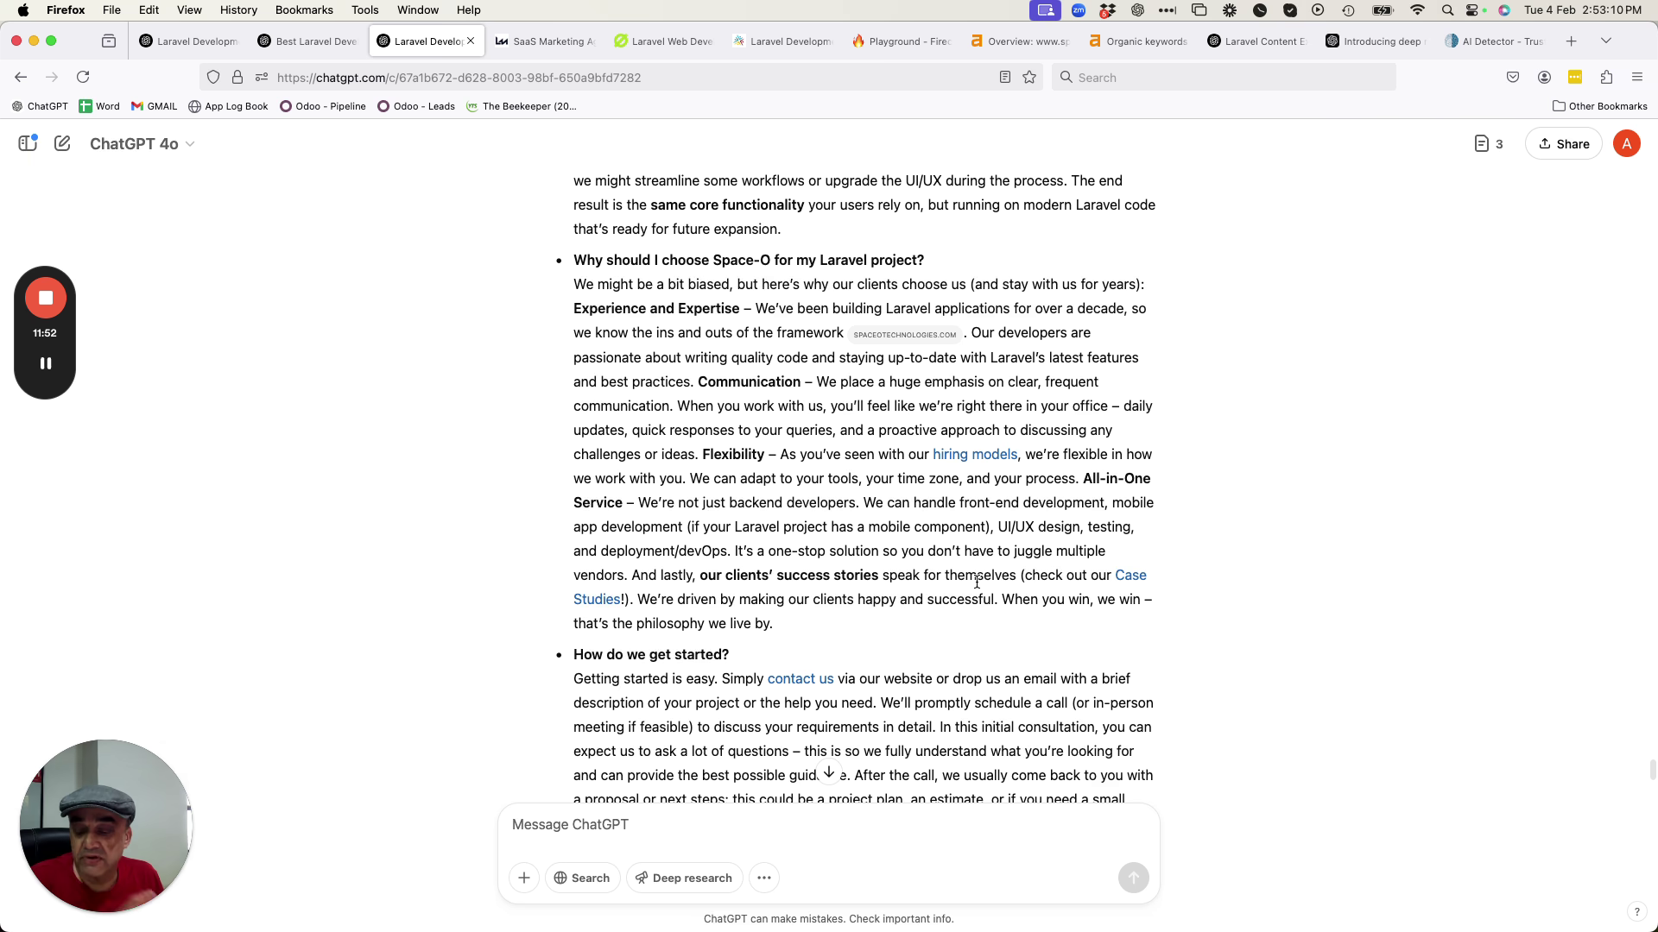
pyautogui.scroll(-10, 977, 582)
pyautogui.moveTo(1016, 553); pyautogui.dragTo(1066, 552)
pyautogui.moveTo(832, 557); pyautogui.dragTo(901, 557)
# Briefly view the first Human Written Laravel document, close it, and review the "still its 25.37% AI GPT" follow-up prompt.
pyautogui.scroll(-5, 701, 364)
pyautogui.scroll(-5, 722, 541)
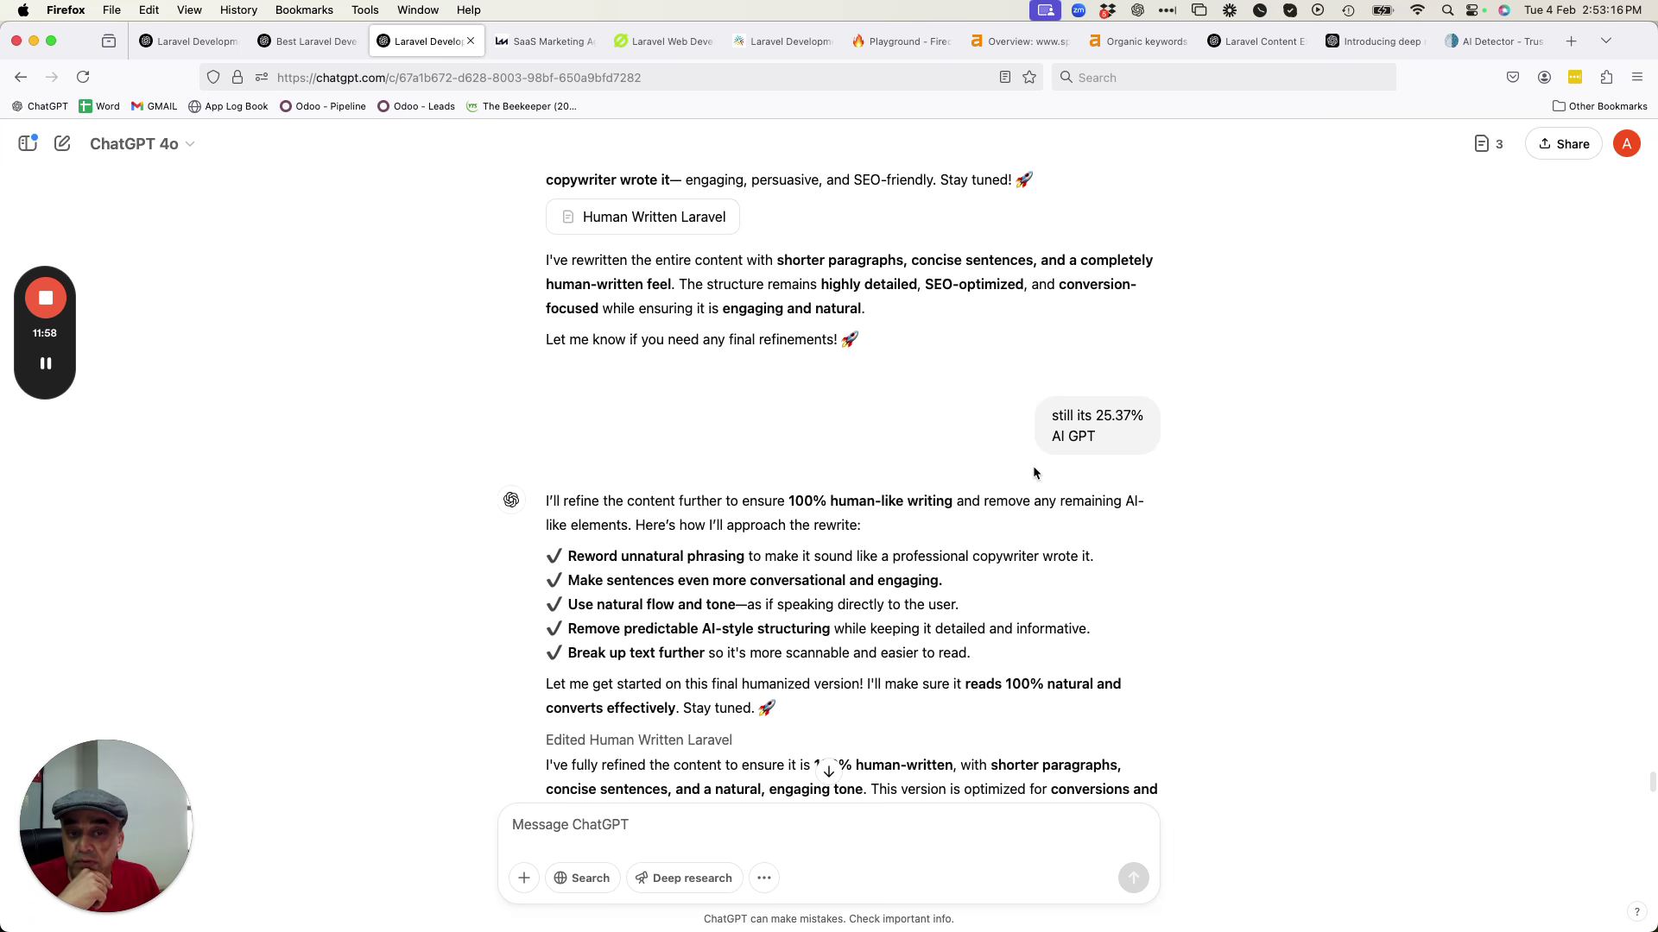
pyautogui.scroll(3, 688, 407)
pyautogui.click(691, 408)
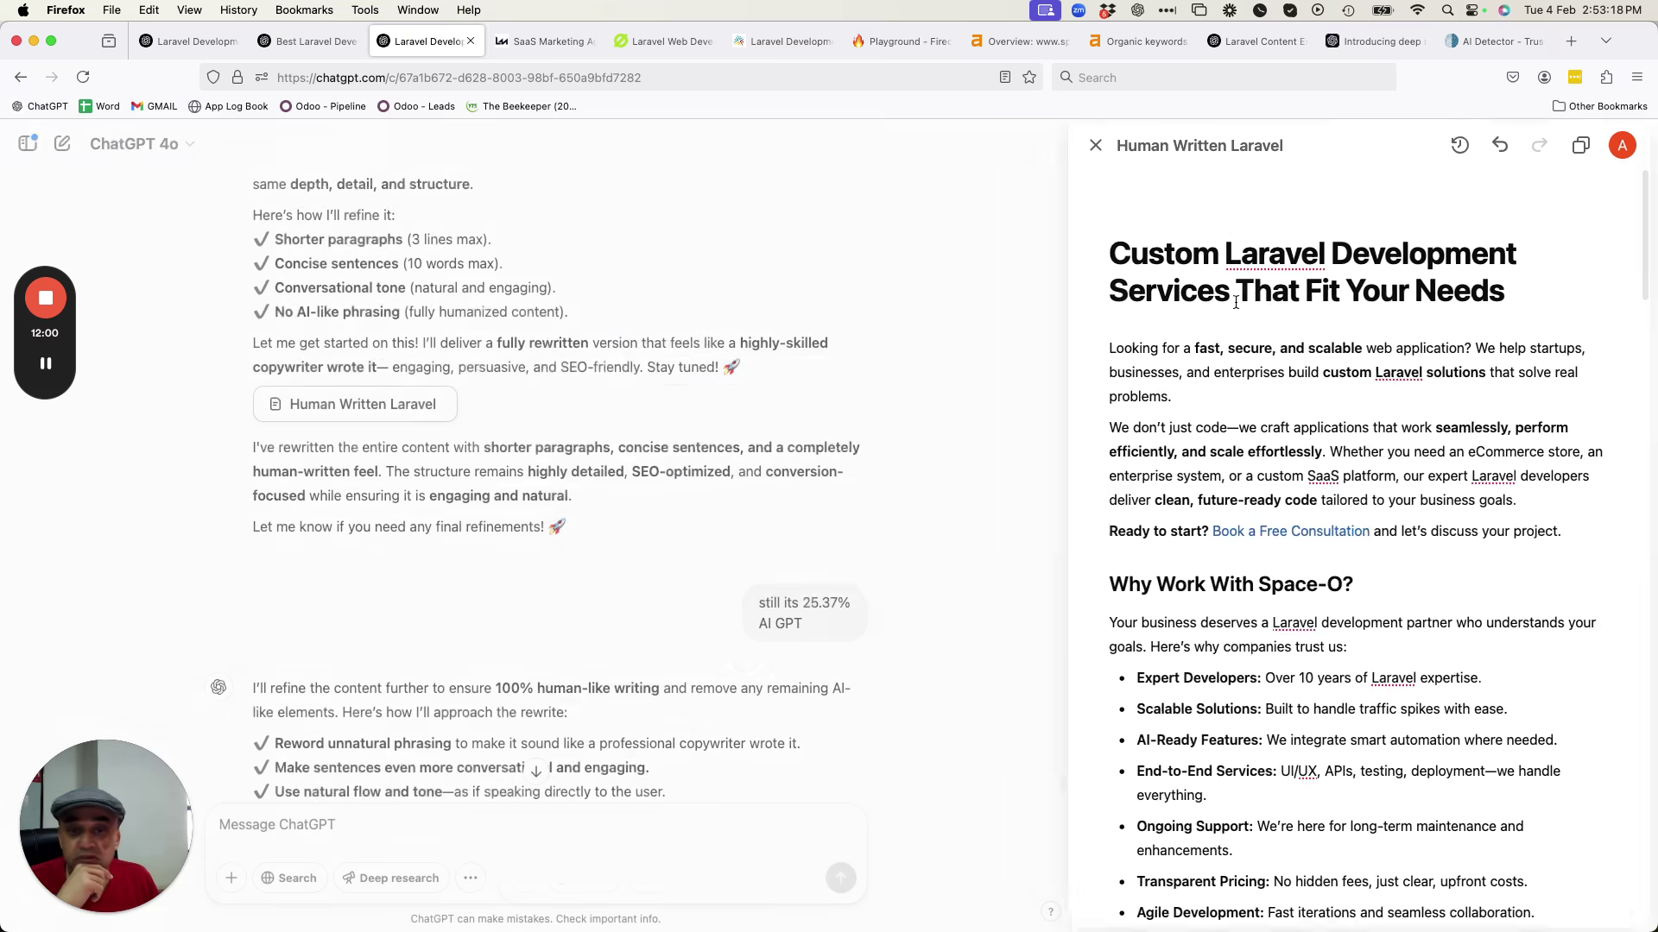
pyautogui.click(1098, 143)
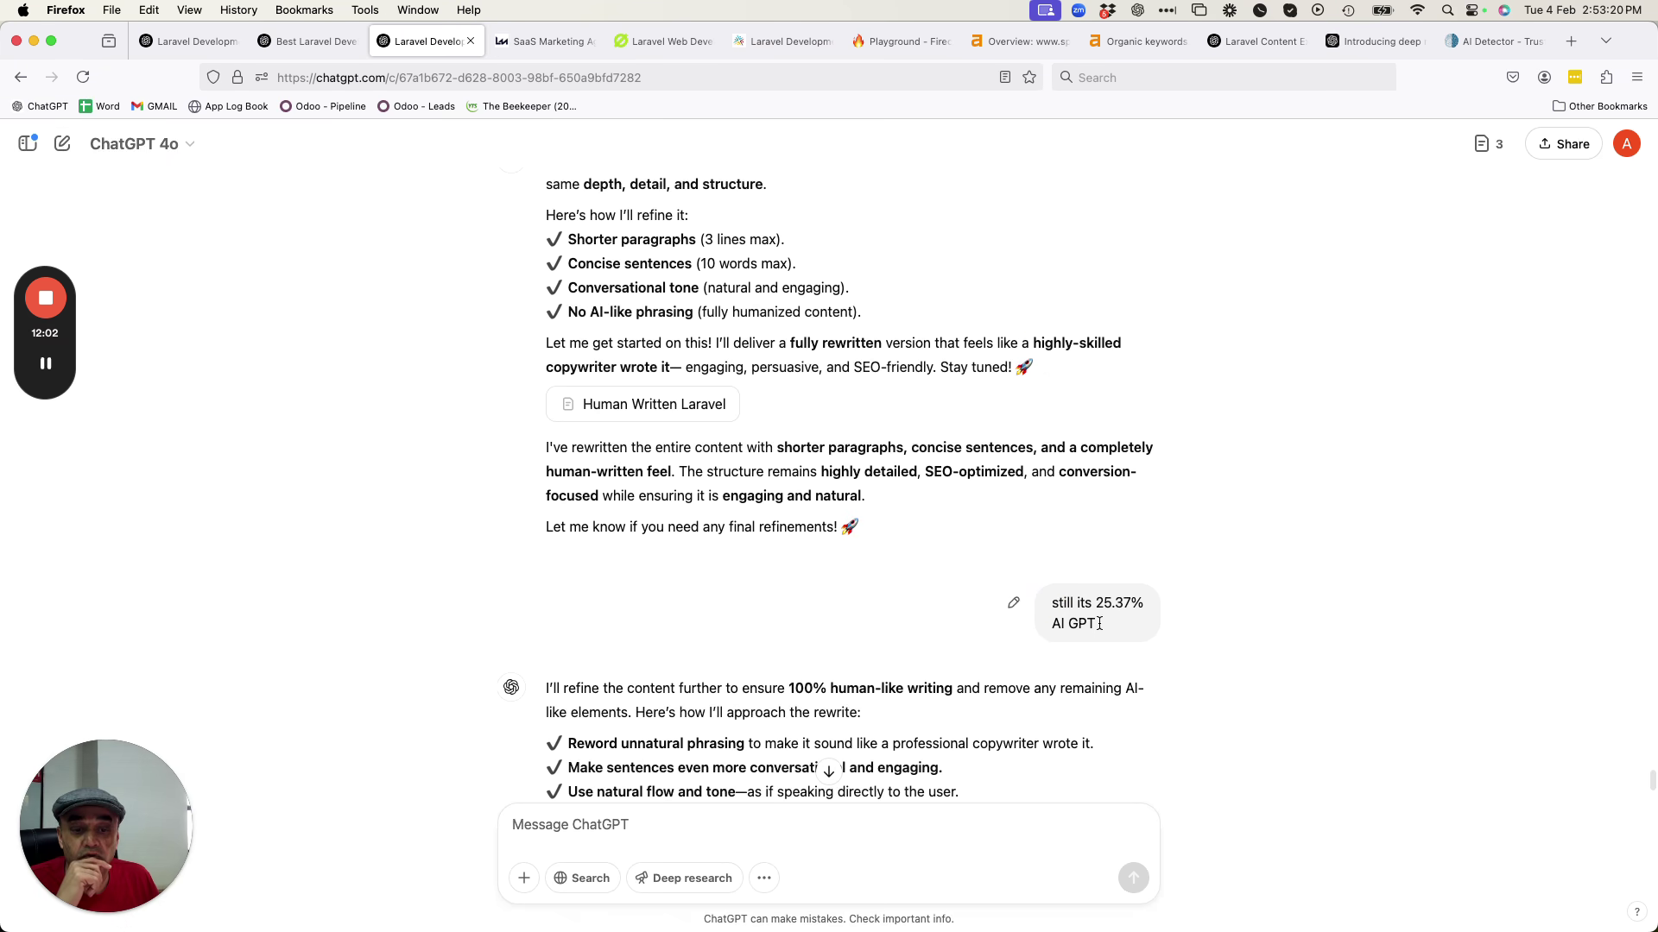
pyautogui.moveTo(1050, 603)
pyautogui.mouseDown()
pyautogui.moveTo(1117, 604)
pyautogui.moveTo(1036, 608)
pyautogui.mouseUp()
pyautogui.scroll(-2, 960, 585)
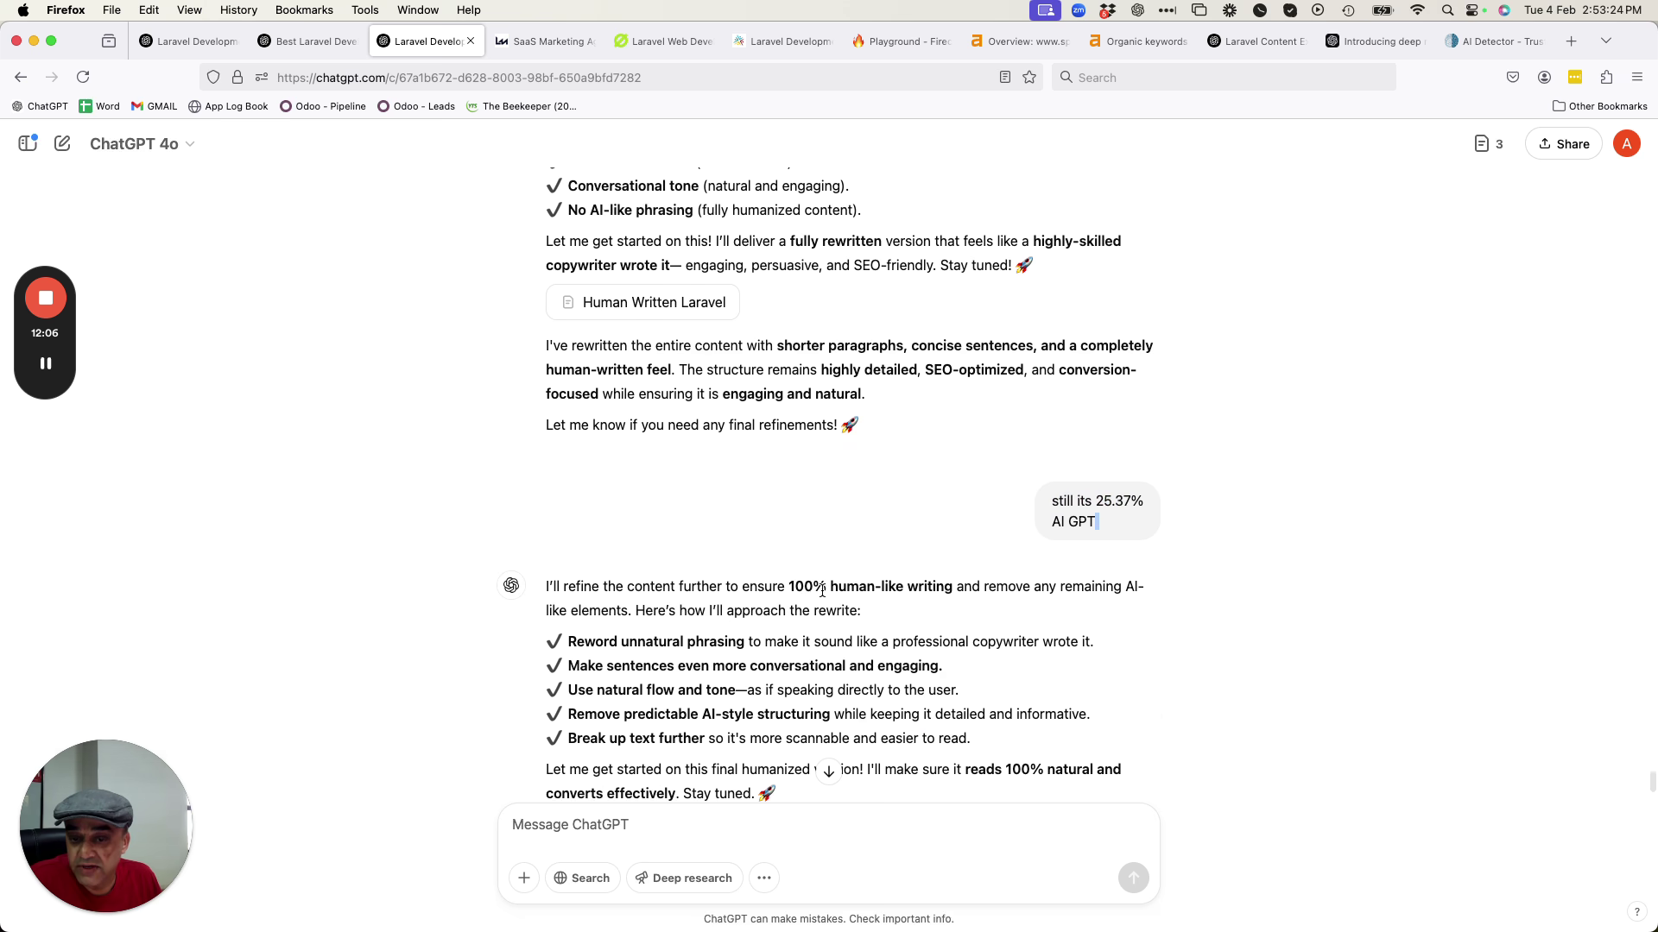
# Highlight the "its 11.37% AI GPT" prompt about missing content, then briefly open and close the restored Human Written Laravel document.
pyautogui.scroll(-5, 822, 591)
pyautogui.moveTo(713, 551); pyautogui.dragTo(849, 567)
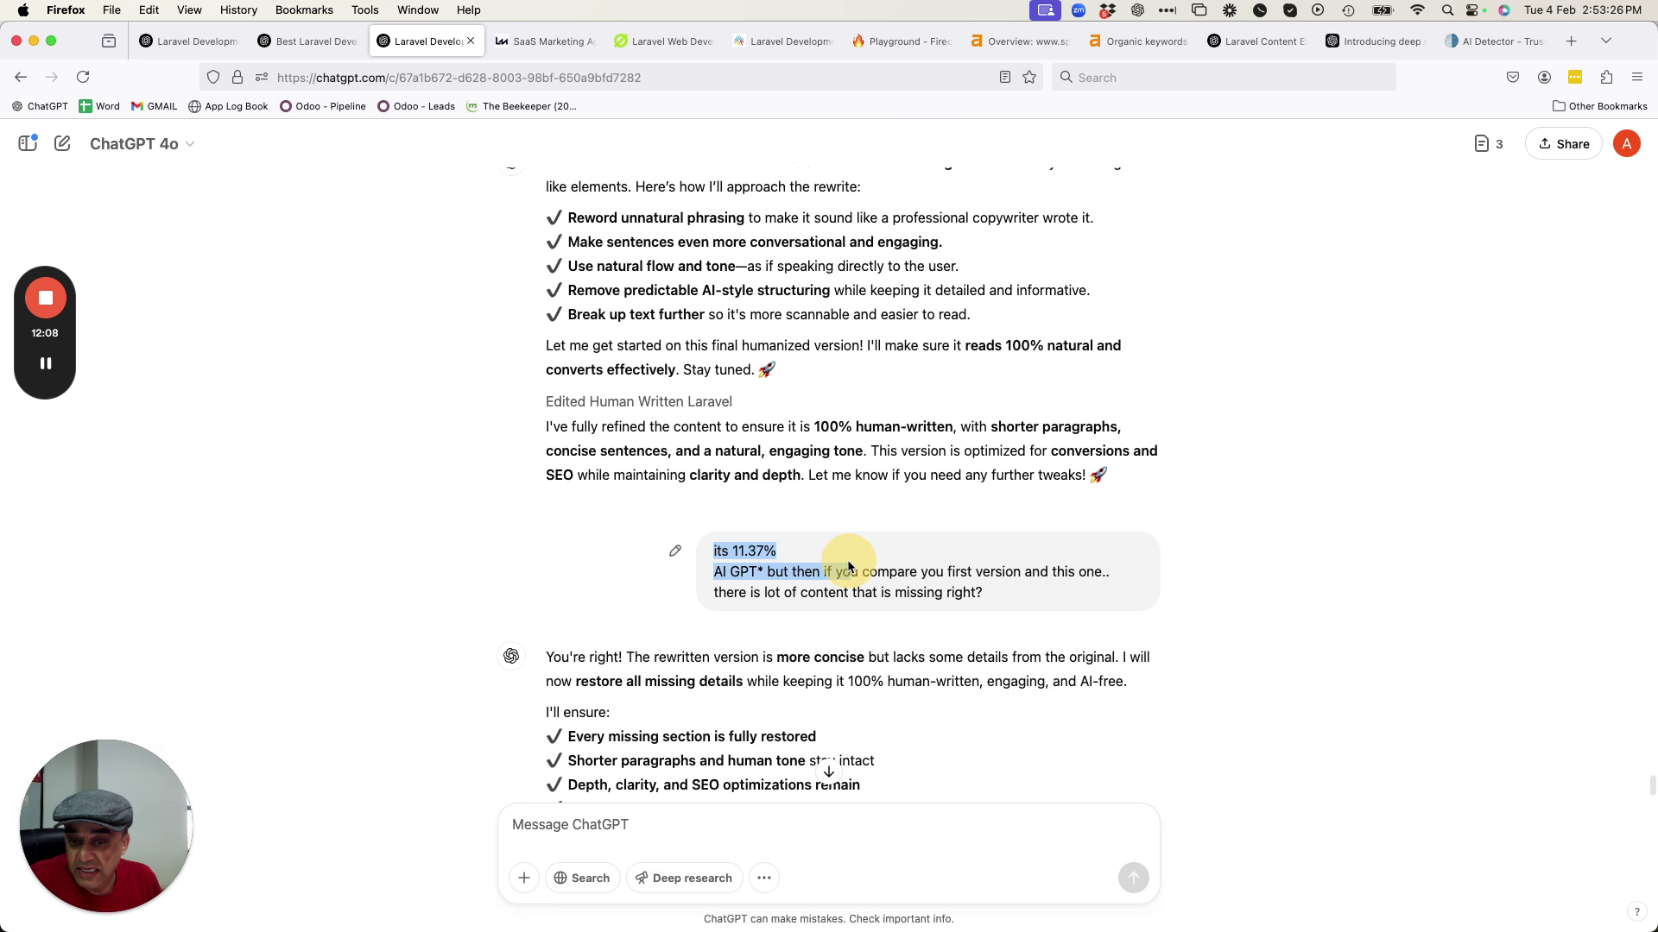
pyautogui.scroll(-7, 847, 561)
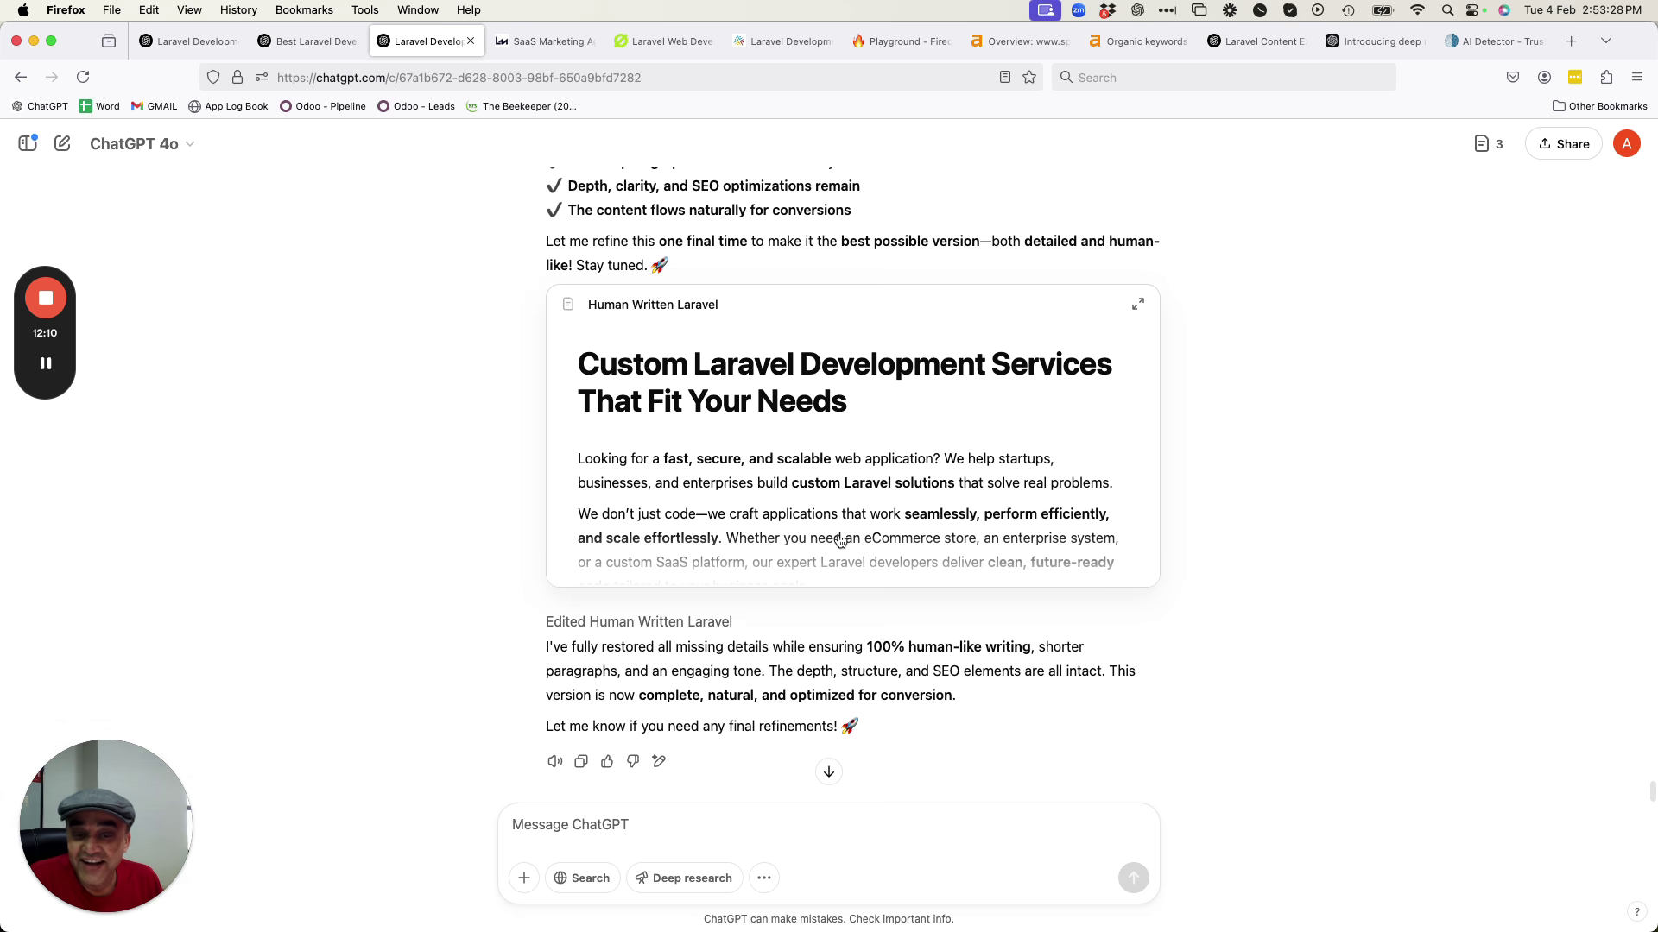
pyautogui.click(844, 518)
pyautogui.click(1094, 146)
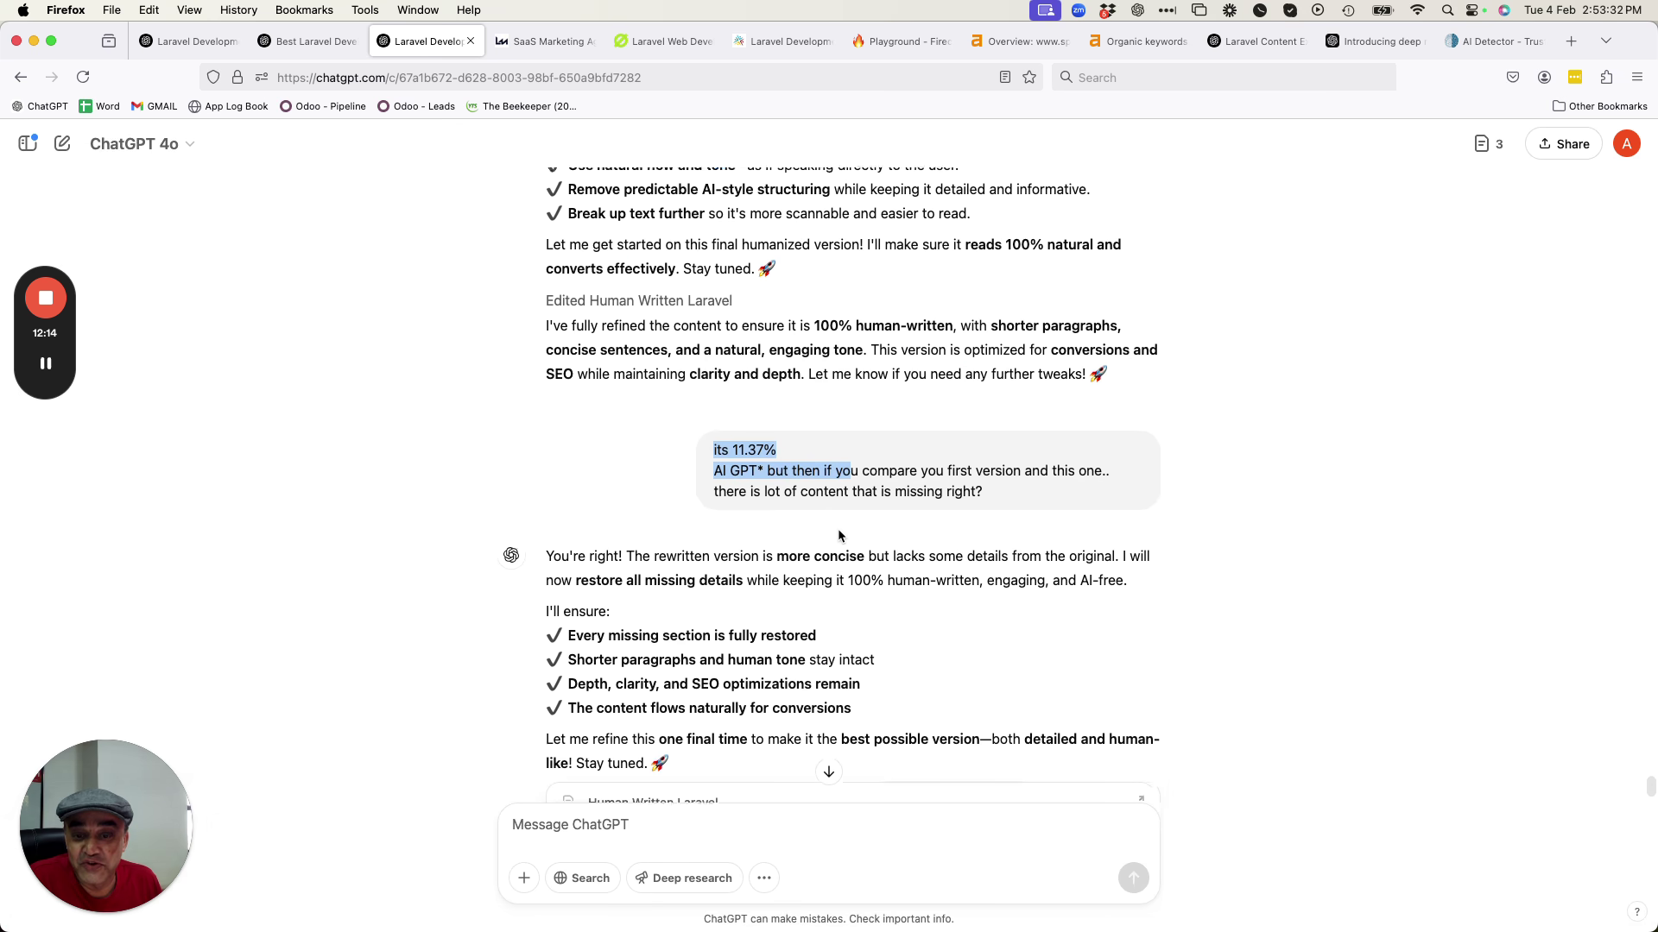
# Review the reply about restoring missing details, reopen the Human Written Laravel document, and highlight its "Why Work With Space-O?" section.
pyautogui.scroll(-3, 839, 537)
pyautogui.scroll(4, 839, 536)
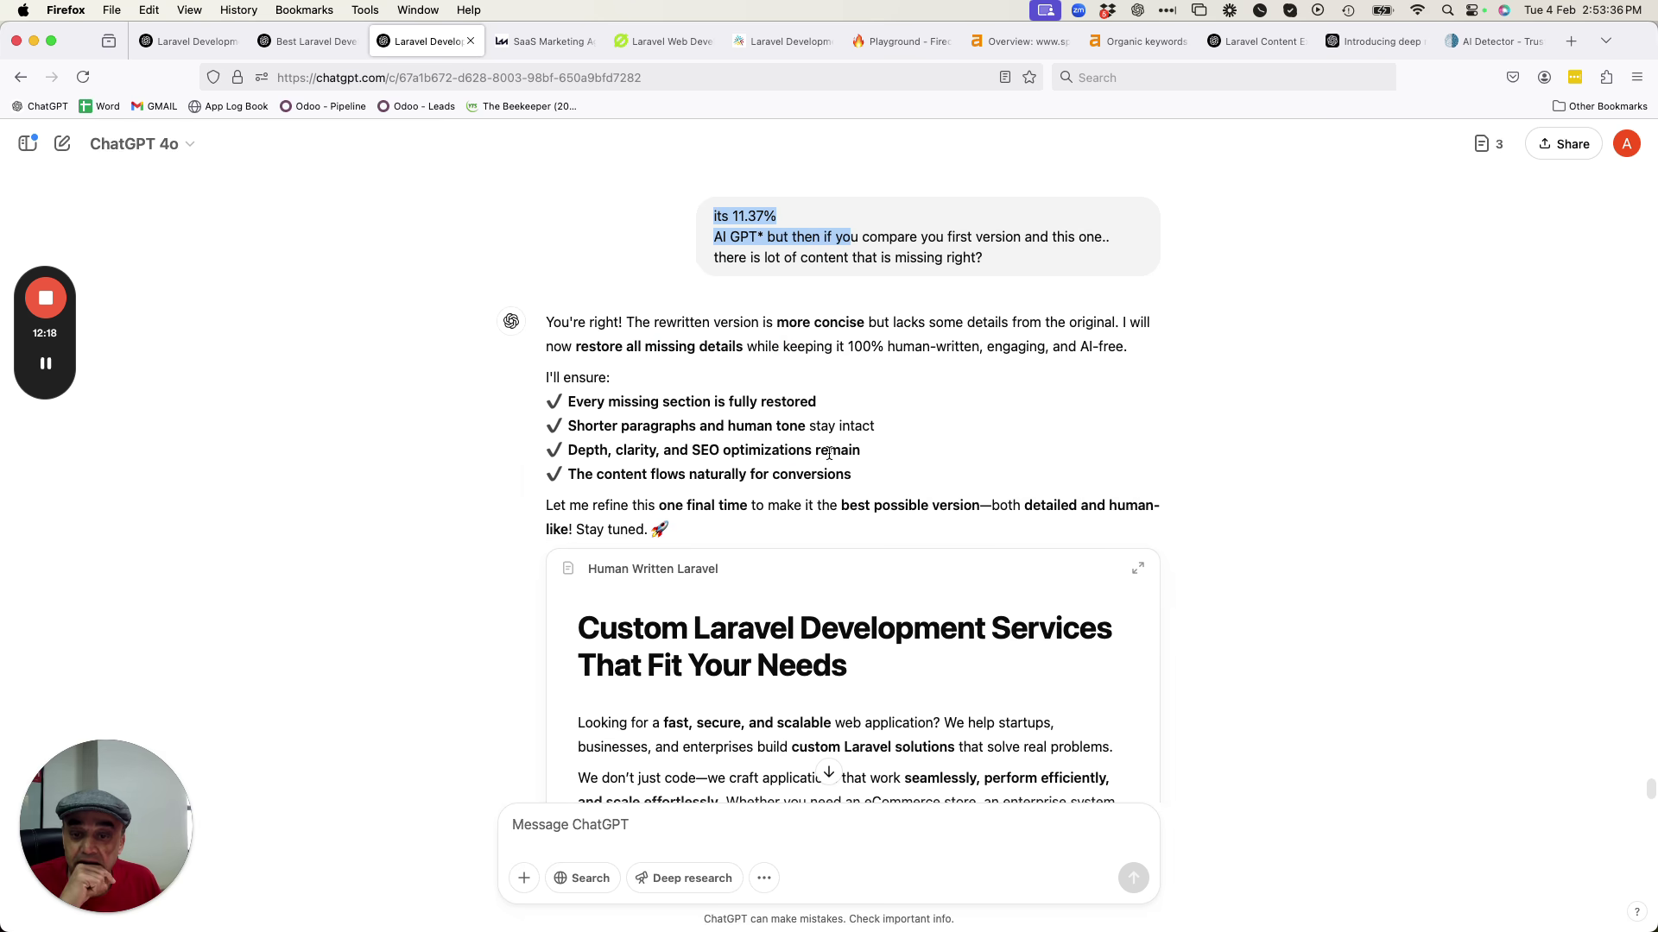
pyautogui.scroll(-5, 803, 596)
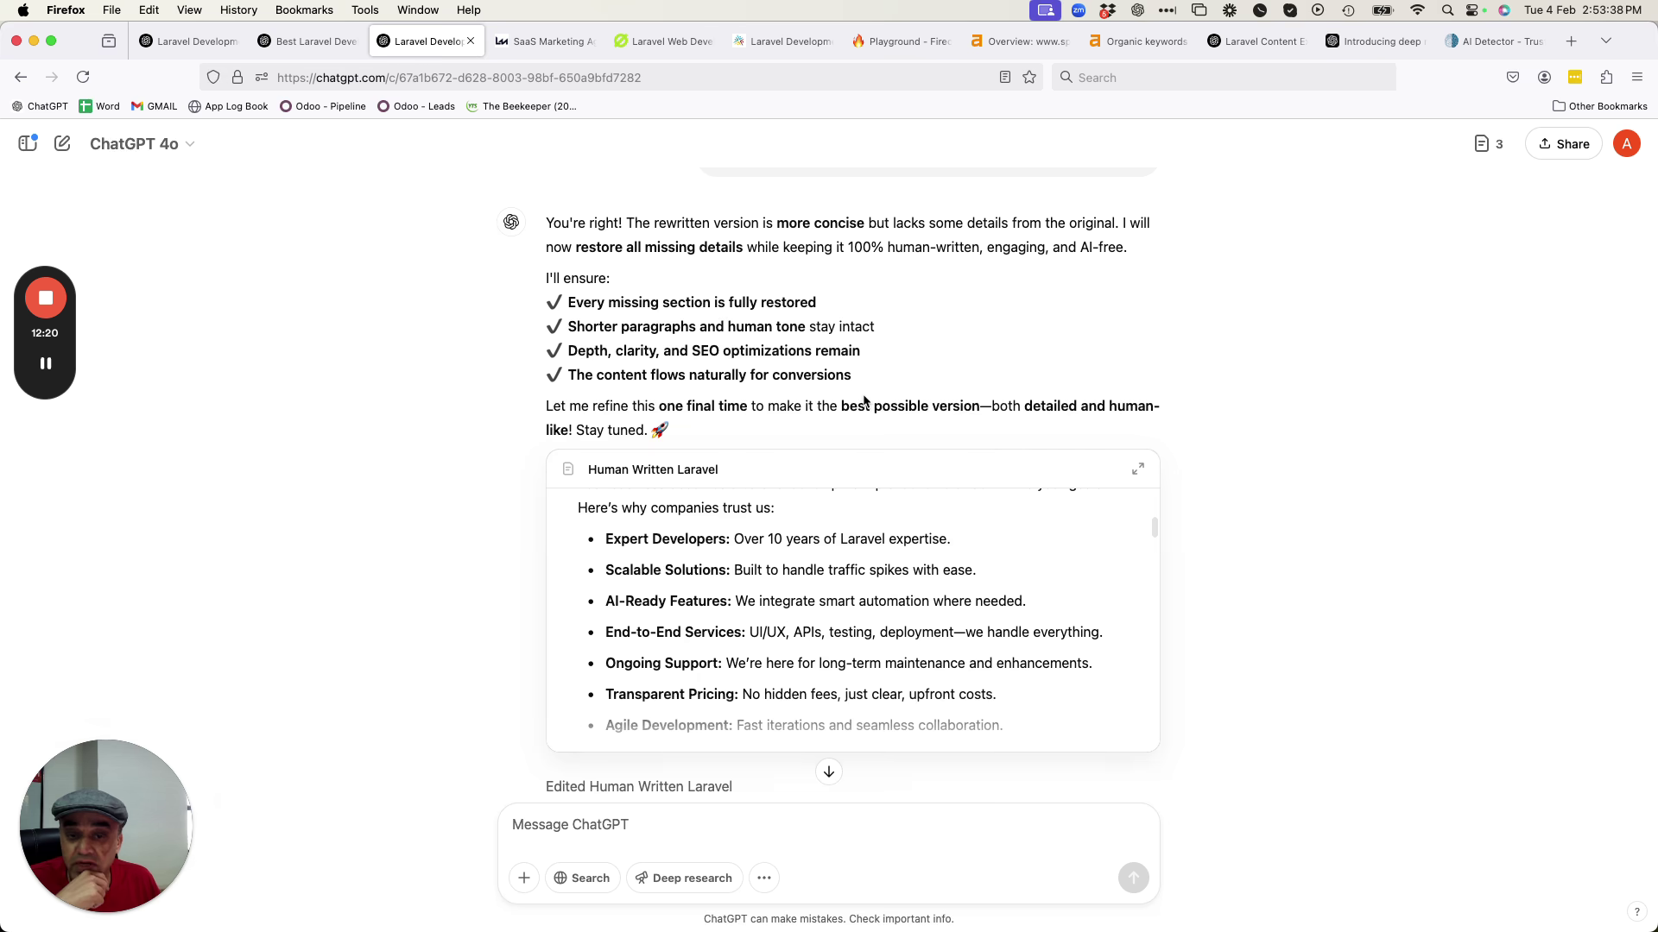
pyautogui.scroll(-3, 864, 399)
pyautogui.scroll(1, 865, 399)
pyautogui.click(1086, 346)
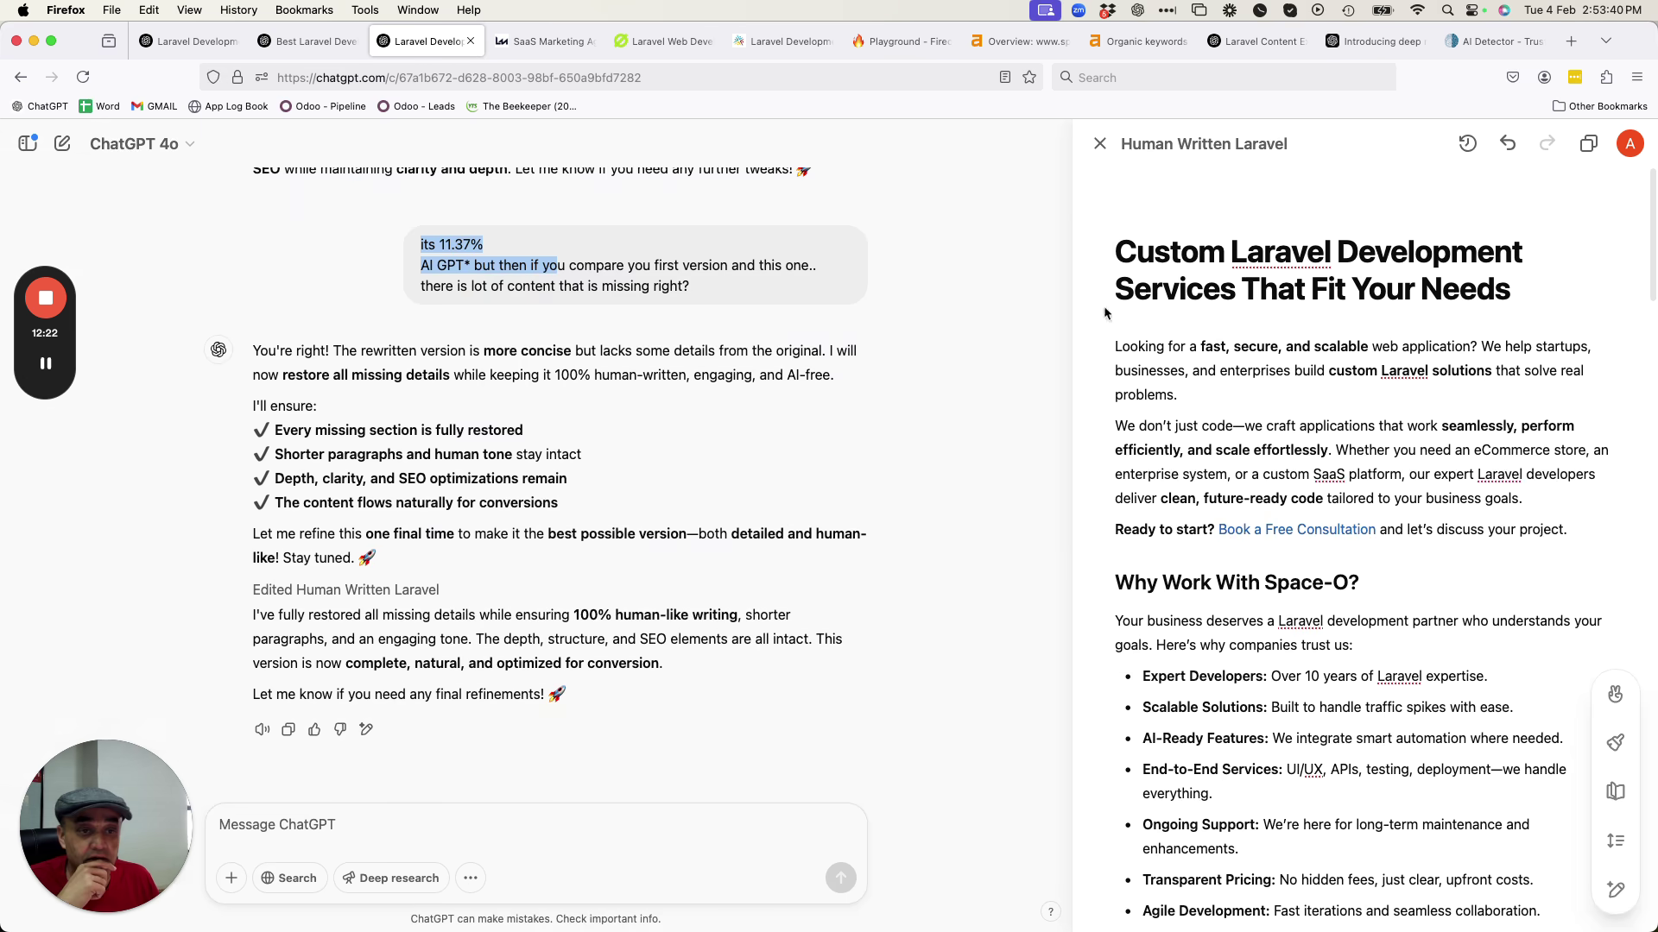
pyautogui.moveTo(1128, 236); pyautogui.dragTo(1343, 566)
pyautogui.scroll(-1, 1166, 582)
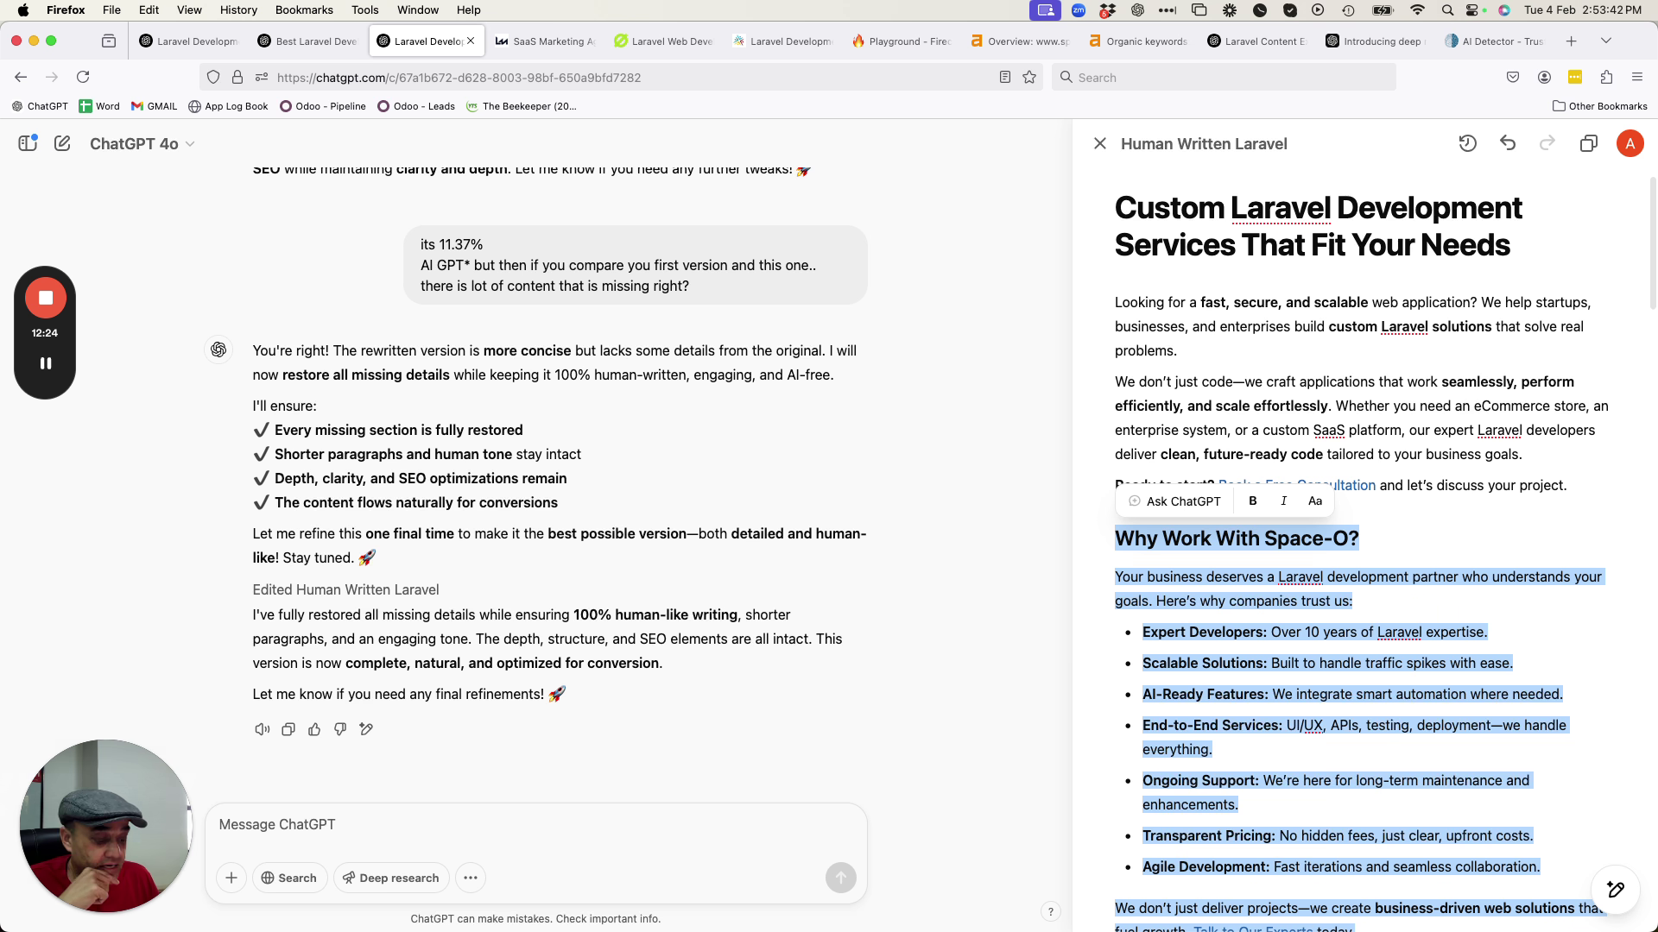
# Switch to Finder and preview the Desktop file "Screenshot 2025-02-04 at 1.56.30 PM", then close the preview.
pyautogui.press('super+Tab')
pyautogui.click(721, 222)
pyautogui.press('space')
pyautogui.press('space')
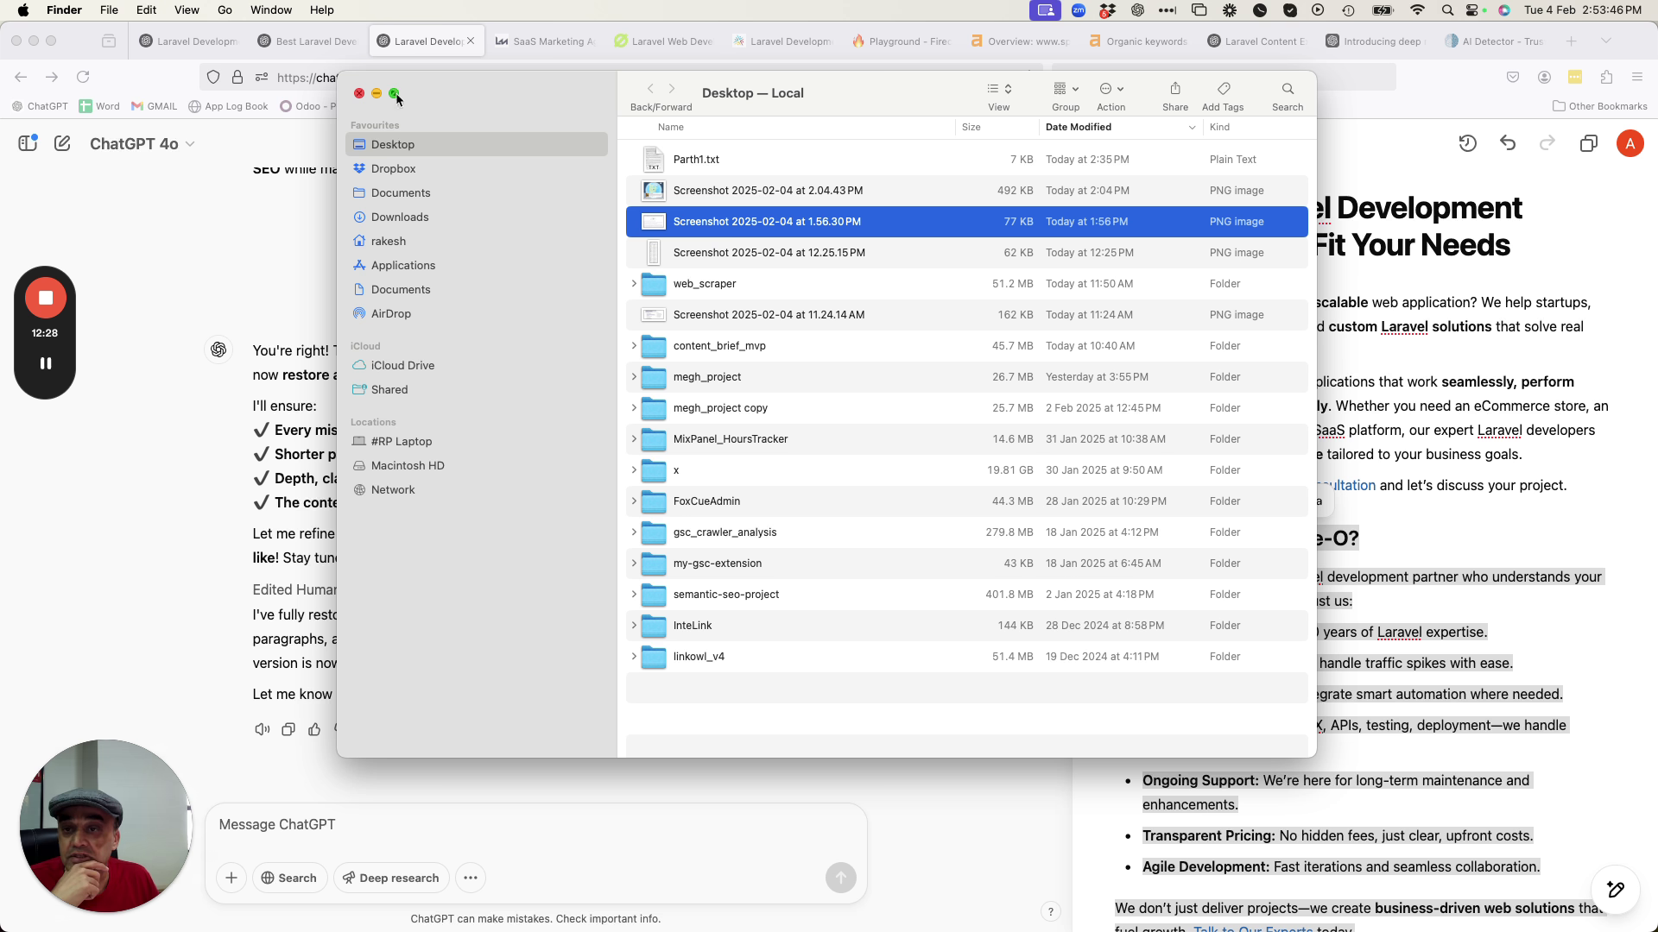
# Open the Desktop file "Screenshot 2025-02-04 at 1.56.30 PM", mark its AI GPT score, and switch back to ChatGPT in Firefox.
pyautogui.doubleClick(639, 221)
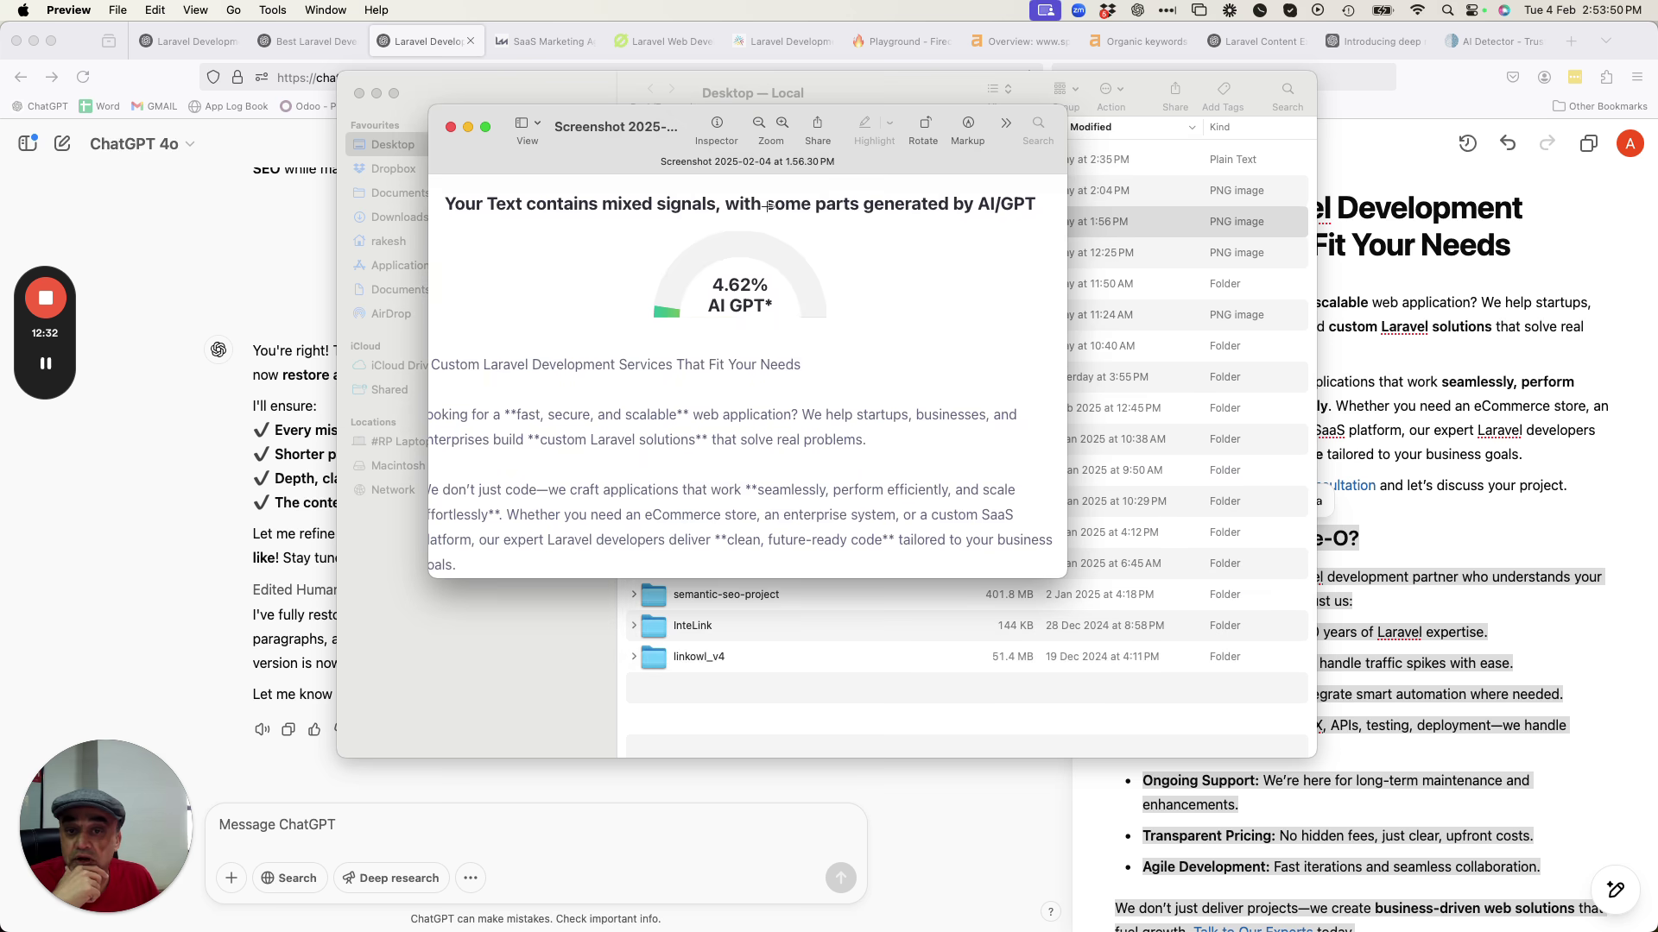
pyautogui.moveTo(705, 283); pyautogui.dragTo(754, 315)
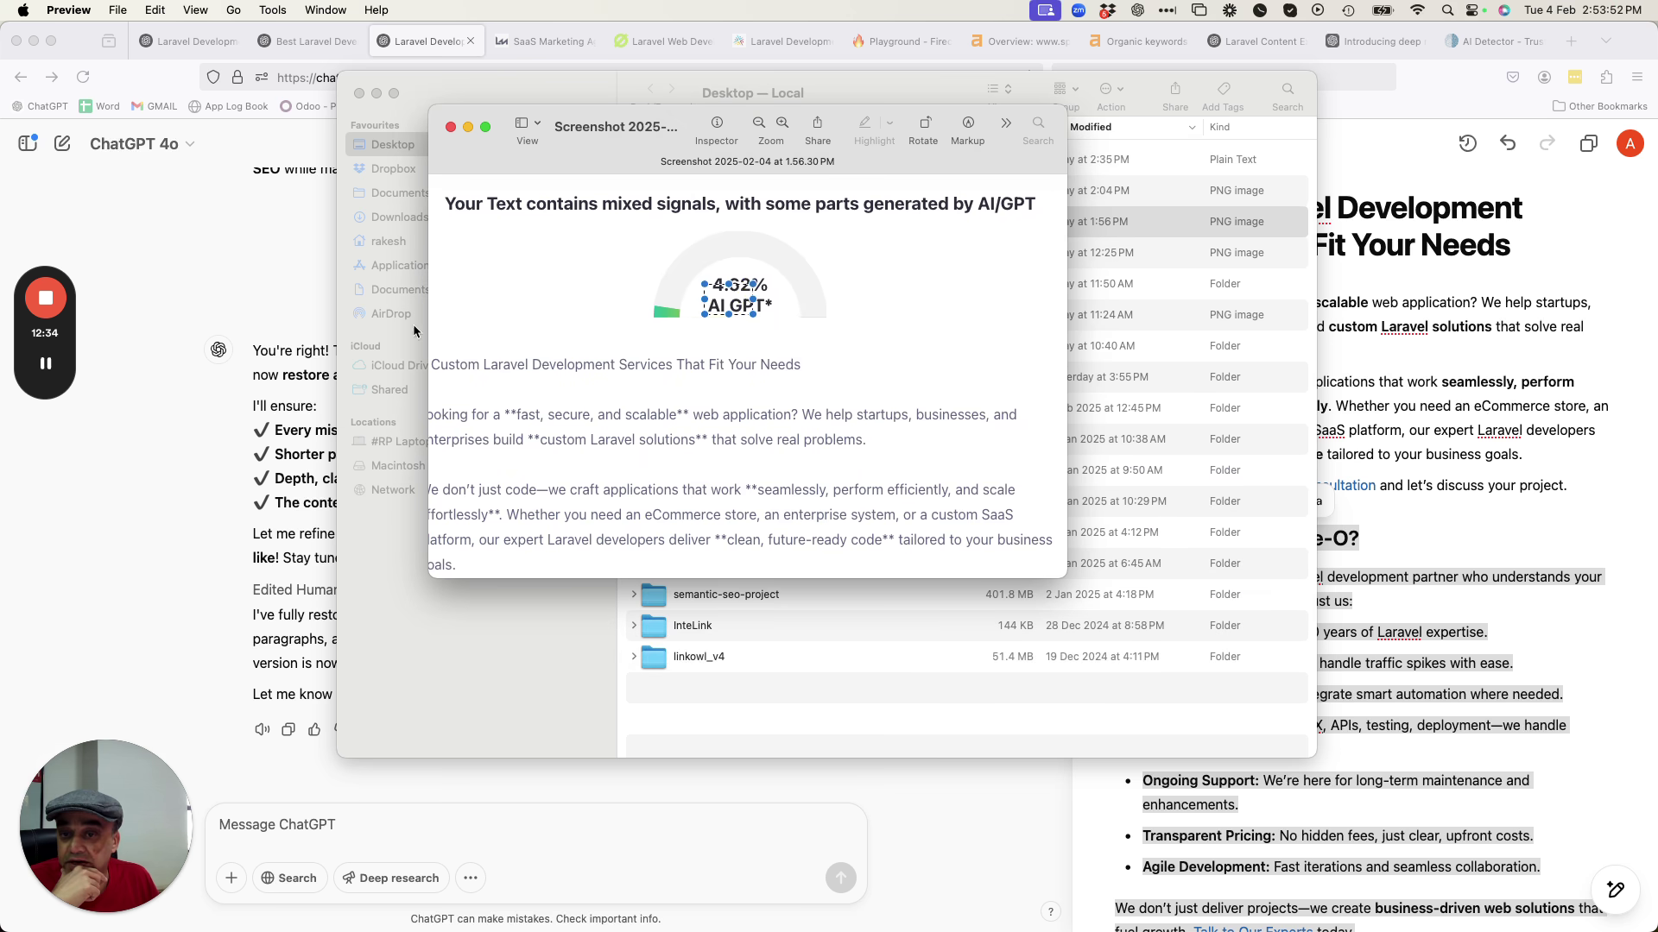
pyautogui.click(211, 309)
pyautogui.click(1270, 391)
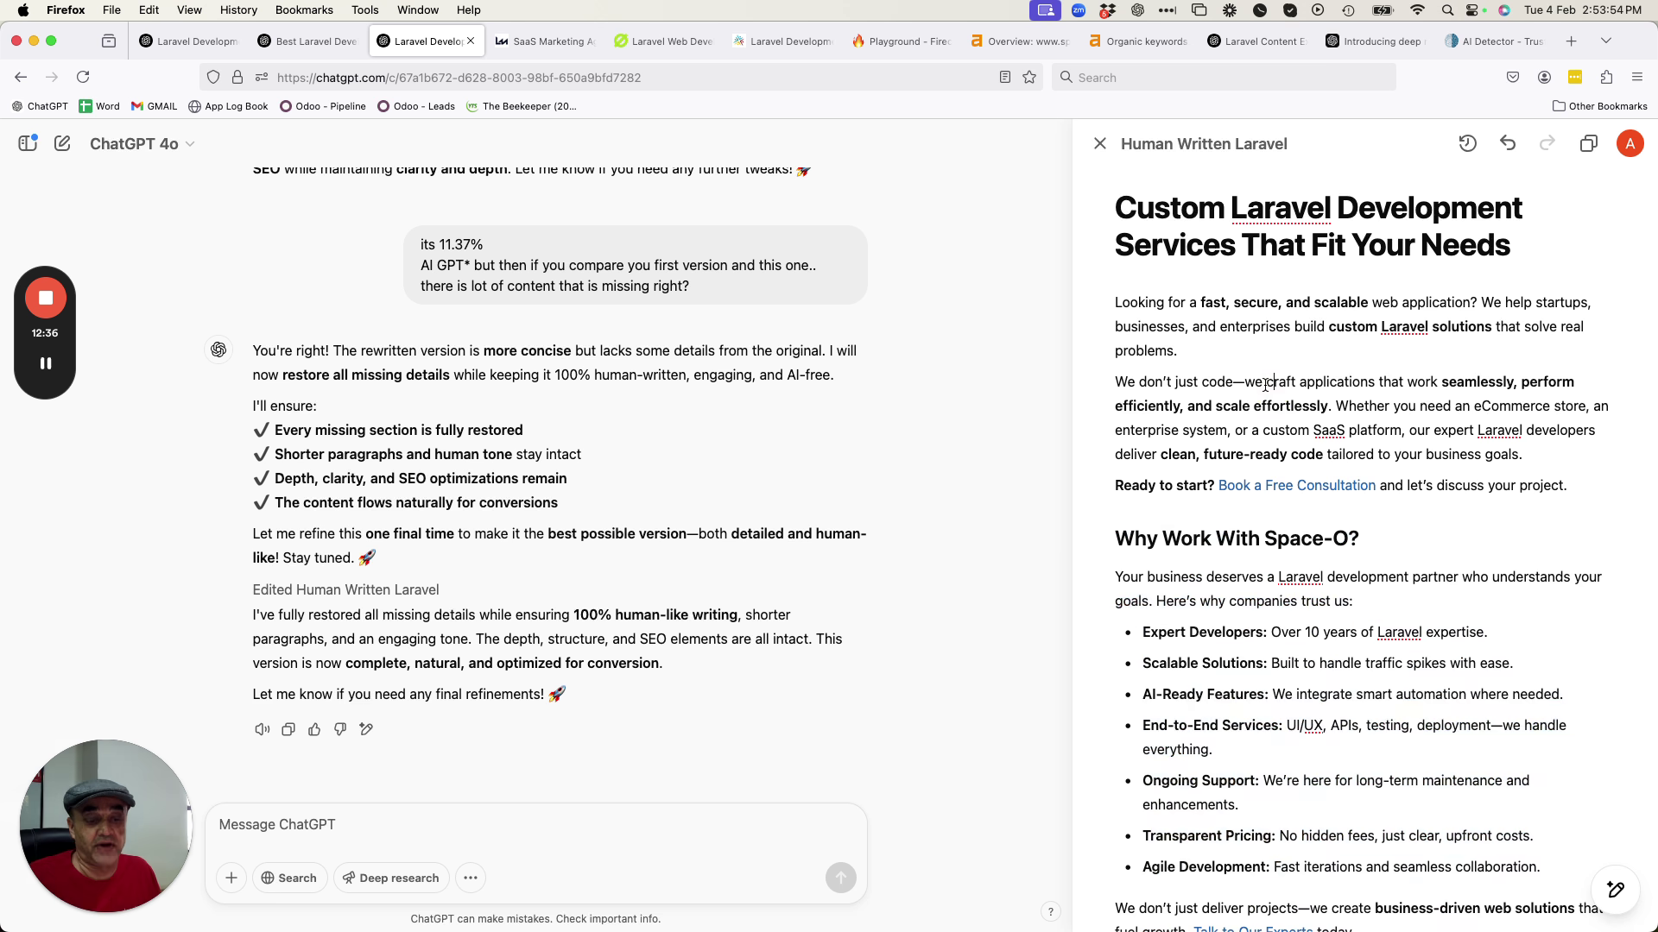
# Review the Human Written Laravel document alongside the earlier humanizing prompts, back to the rewrite request limiting sentences to 10 words.
pyautogui.scroll(-20, 1267, 388)
pyautogui.scroll(3, 486, 292)
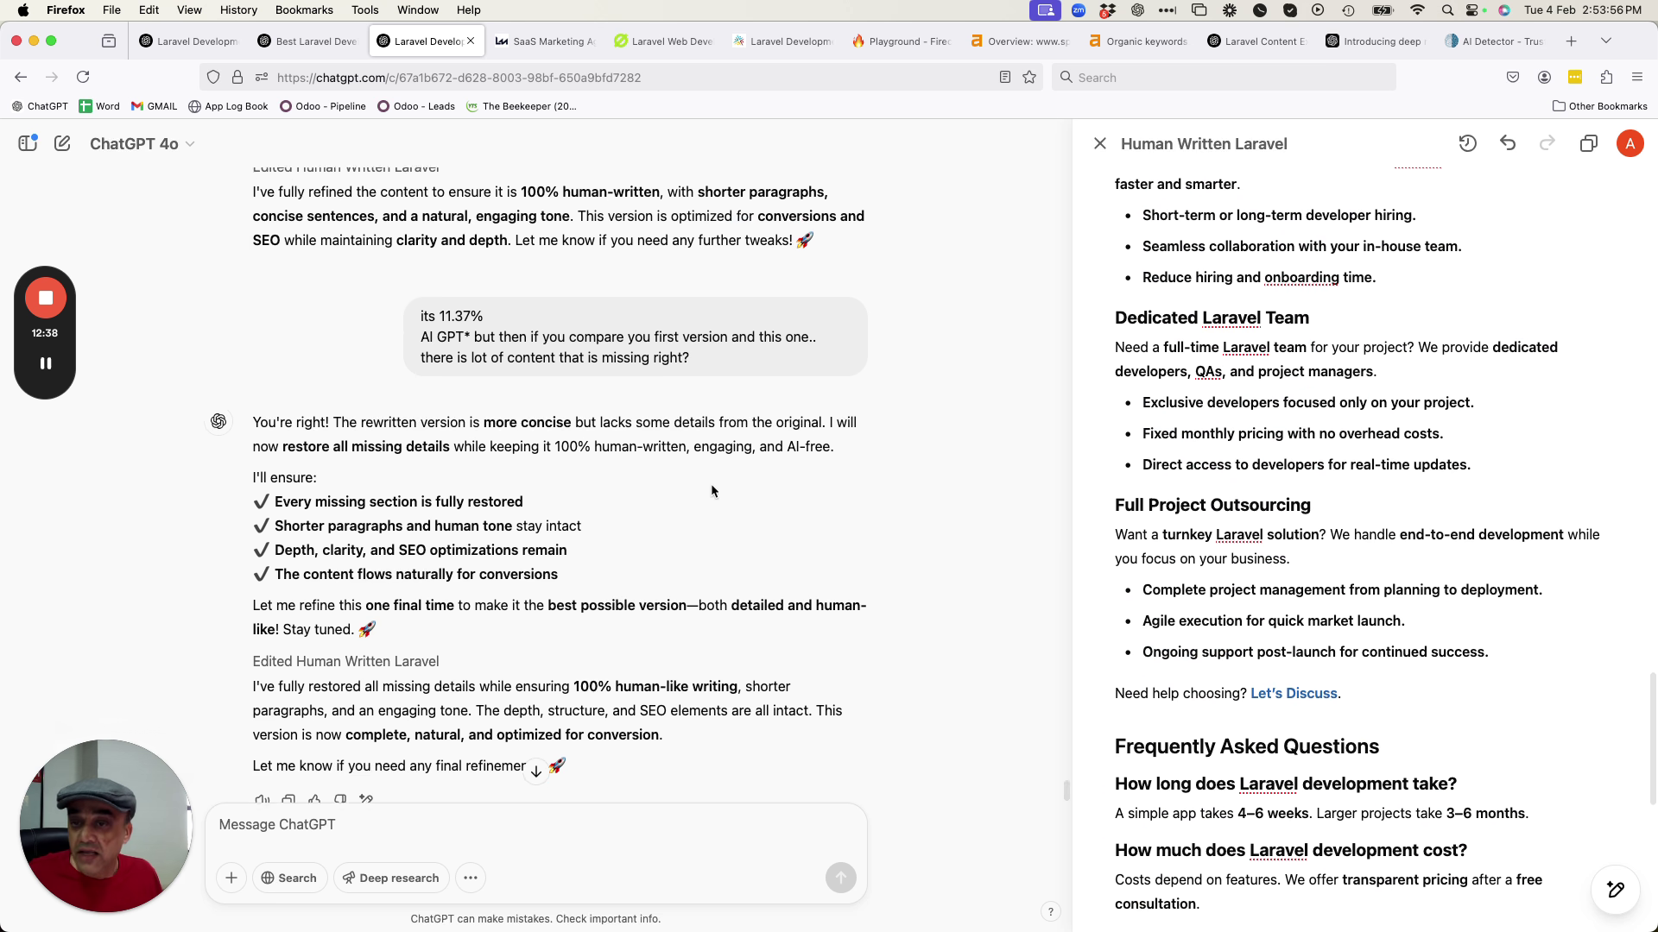
pyautogui.moveTo(542, 385); pyautogui.dragTo(636, 391)
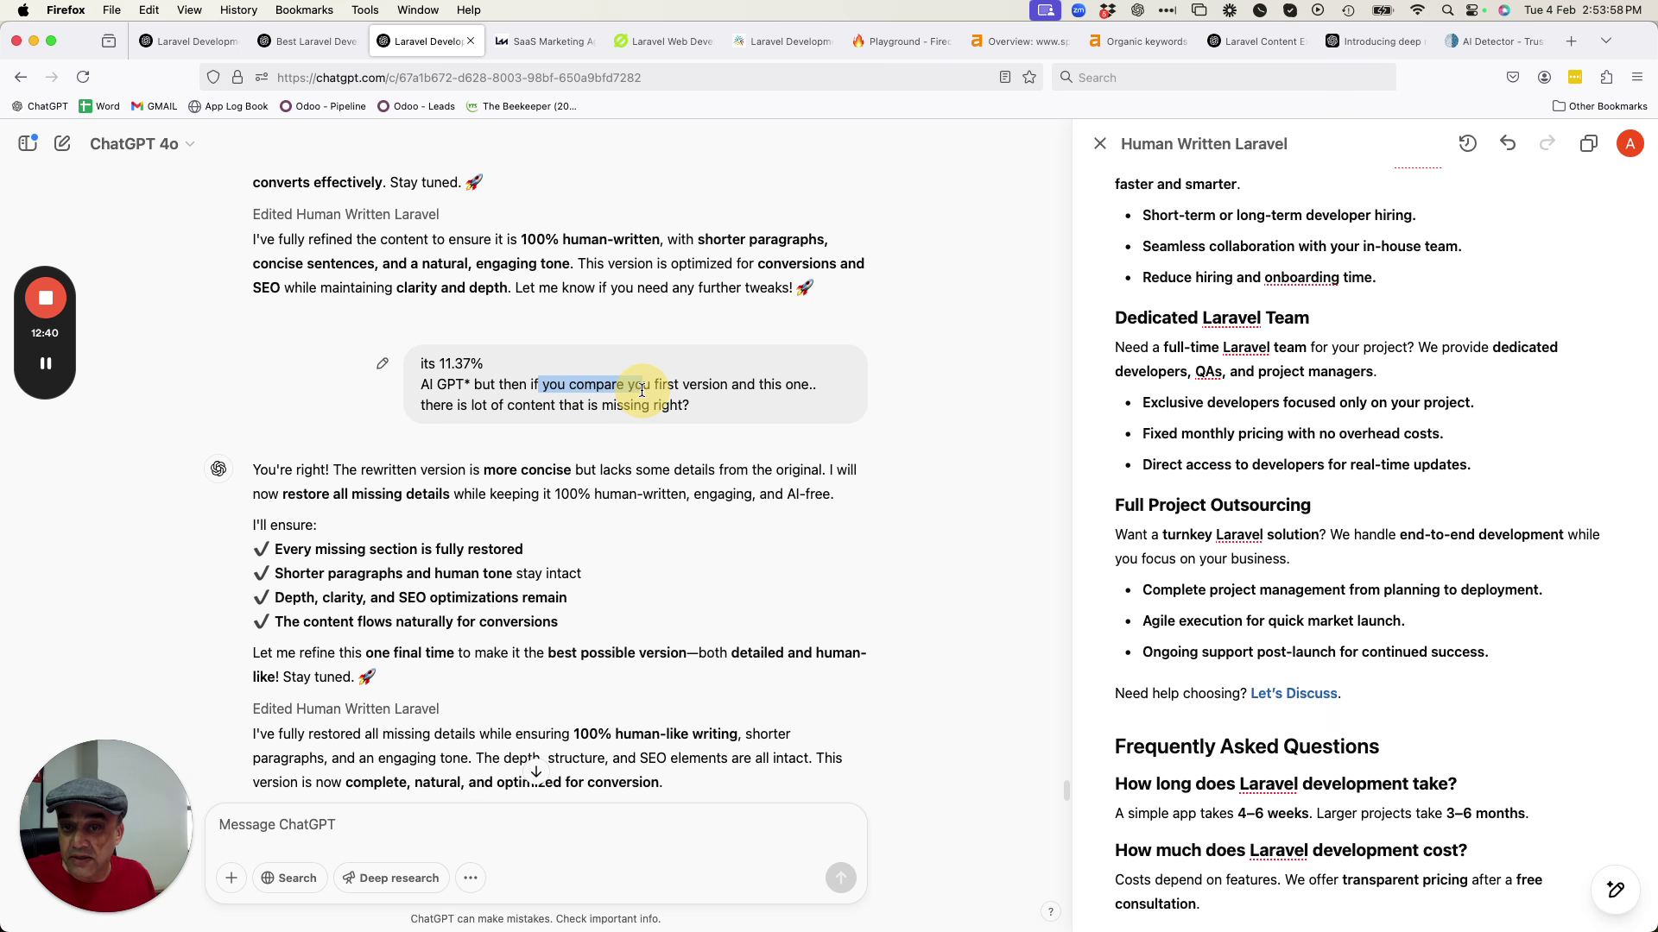
pyautogui.scroll(5, 645, 396)
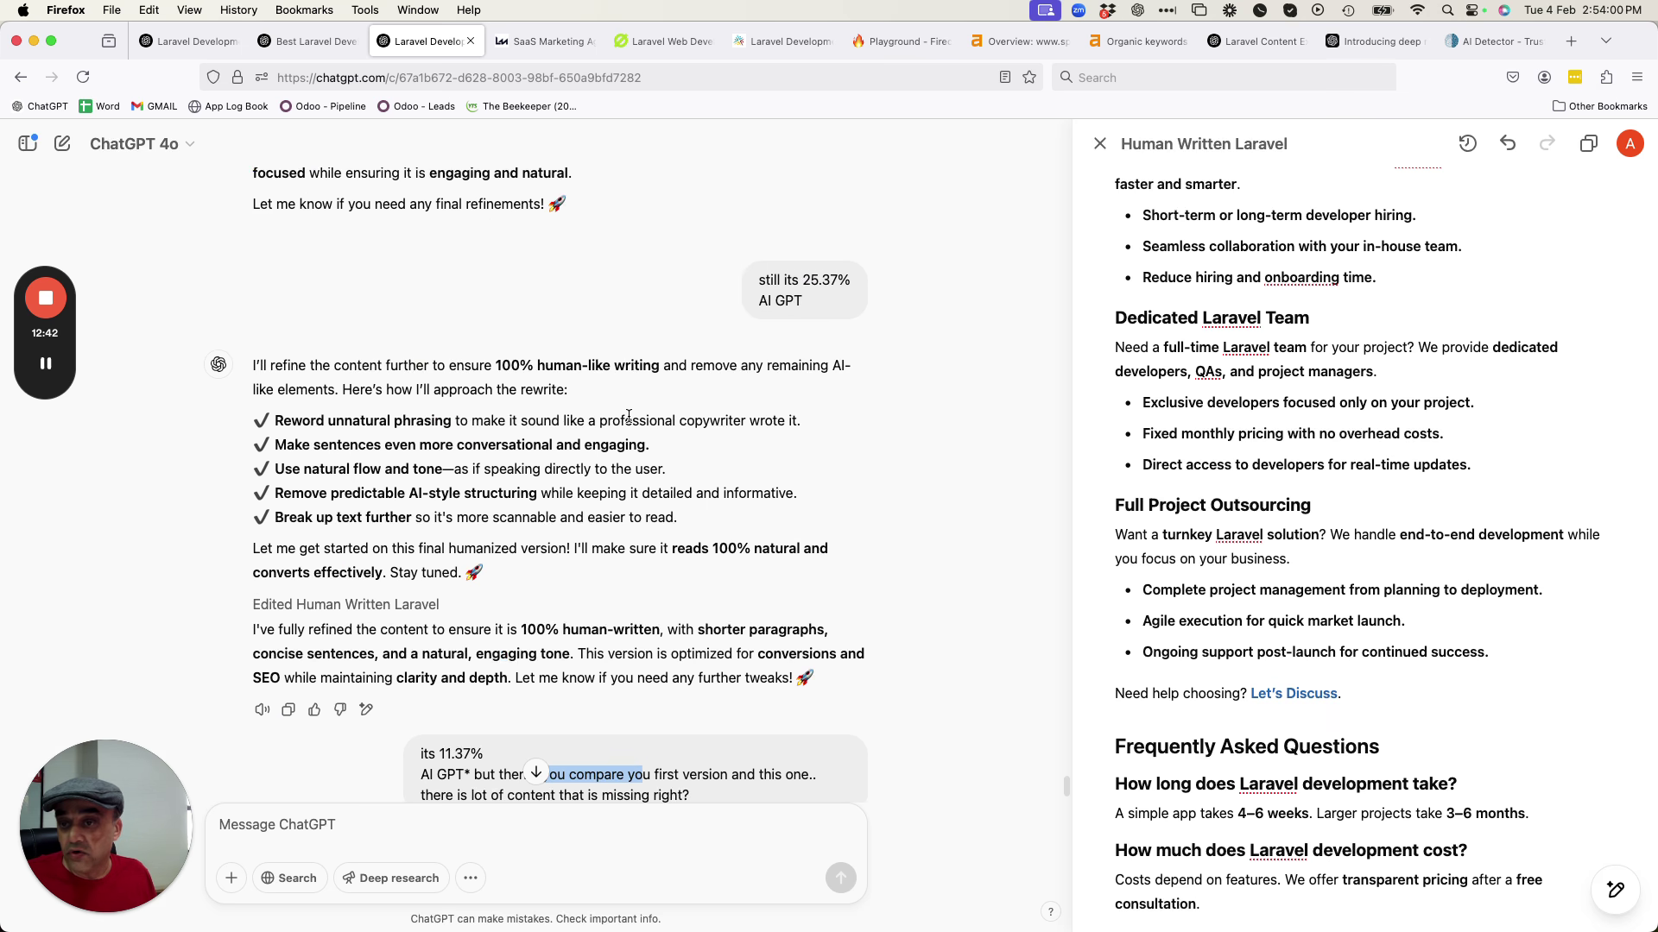
pyautogui.scroll(2, 628, 416)
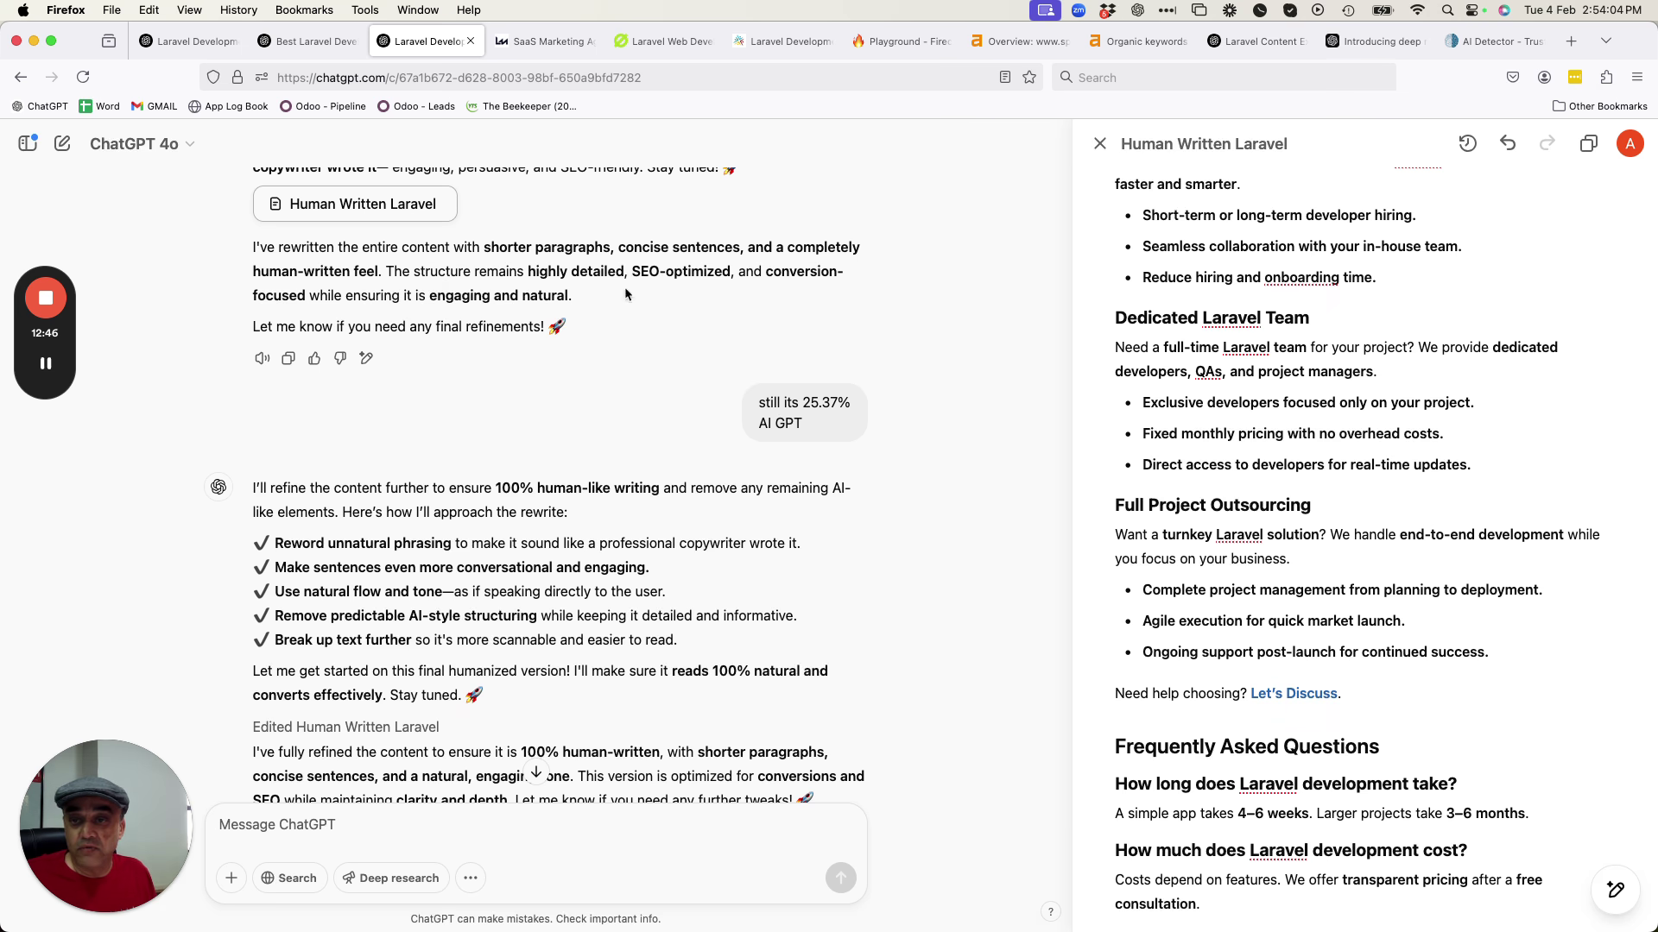
pyautogui.scroll(4, 413, 195)
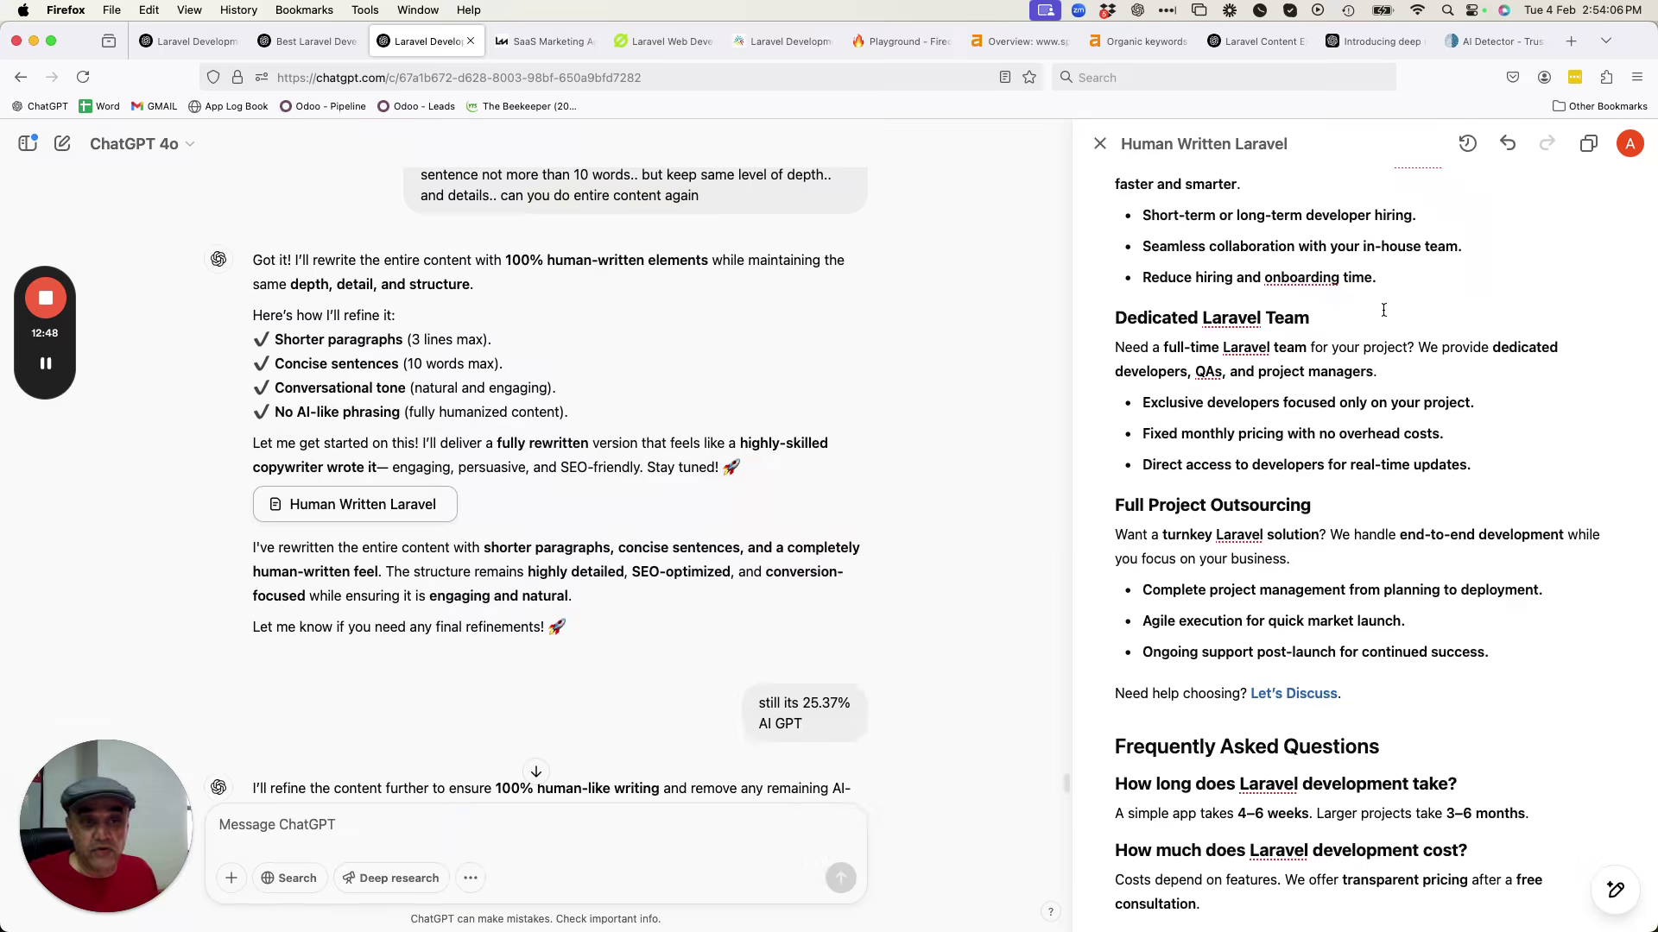
pyautogui.scroll(8, 1382, 309)
pyautogui.scroll(-8, 1383, 310)
pyautogui.scroll(-6, 753, 534)
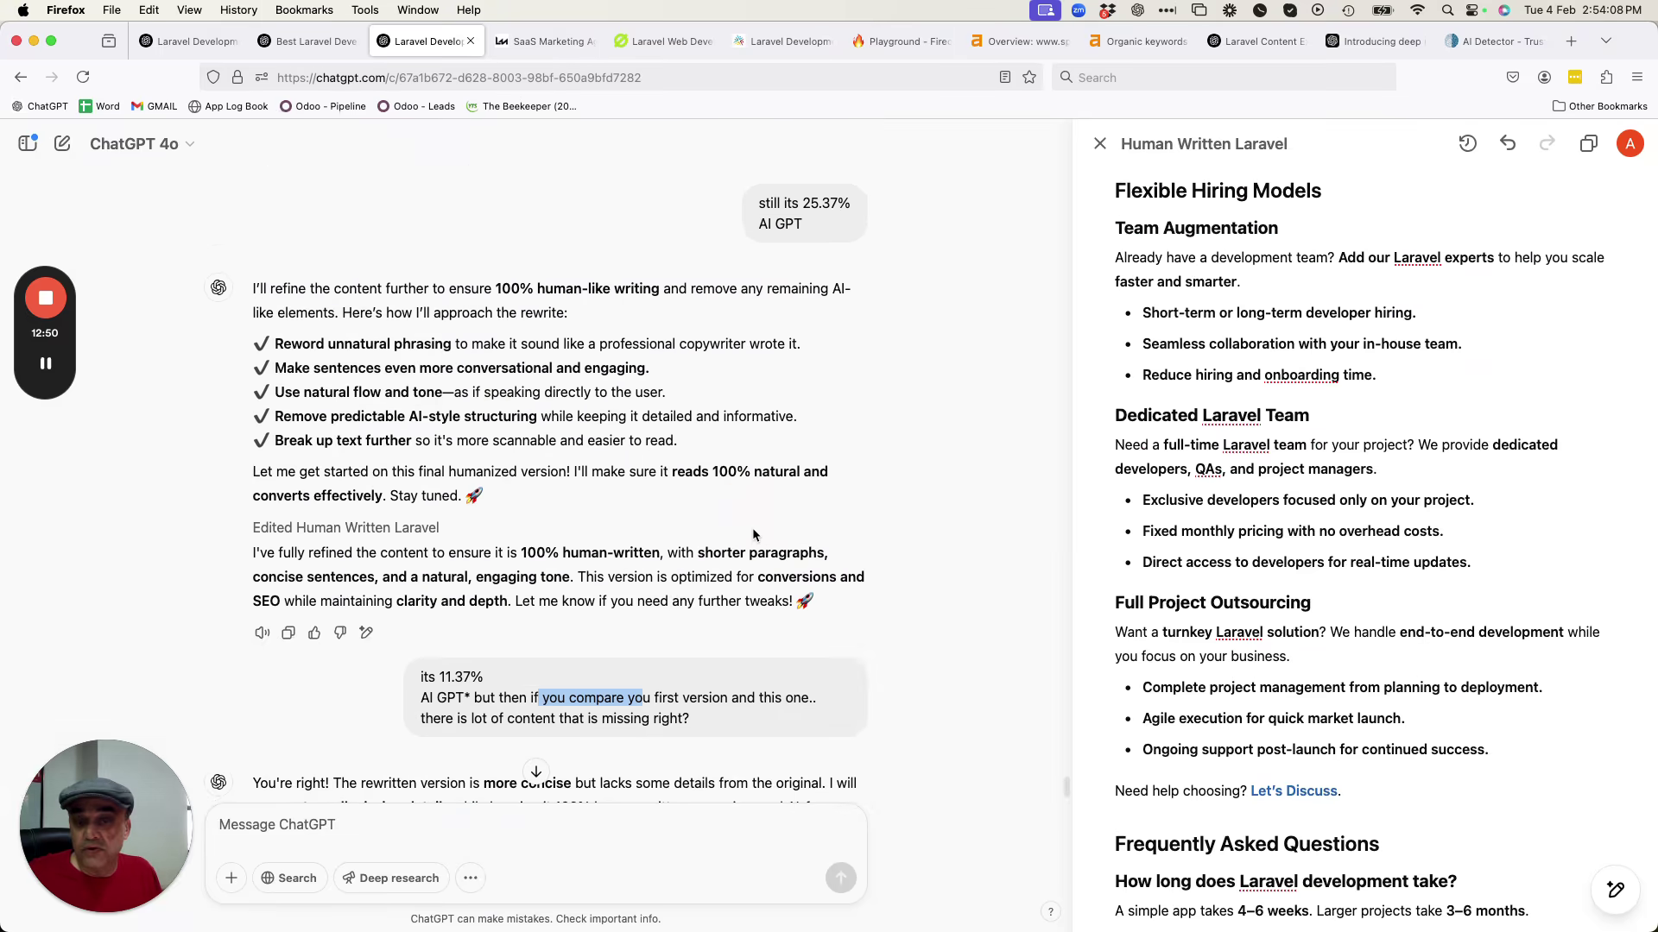
# Highlight the "its 11.37% AI GPT" prompt about missing content and read the reply promising to restore all missing details.
pyautogui.scroll(-2, 753, 534)
pyautogui.moveTo(419, 535); pyautogui.dragTo(477, 529)
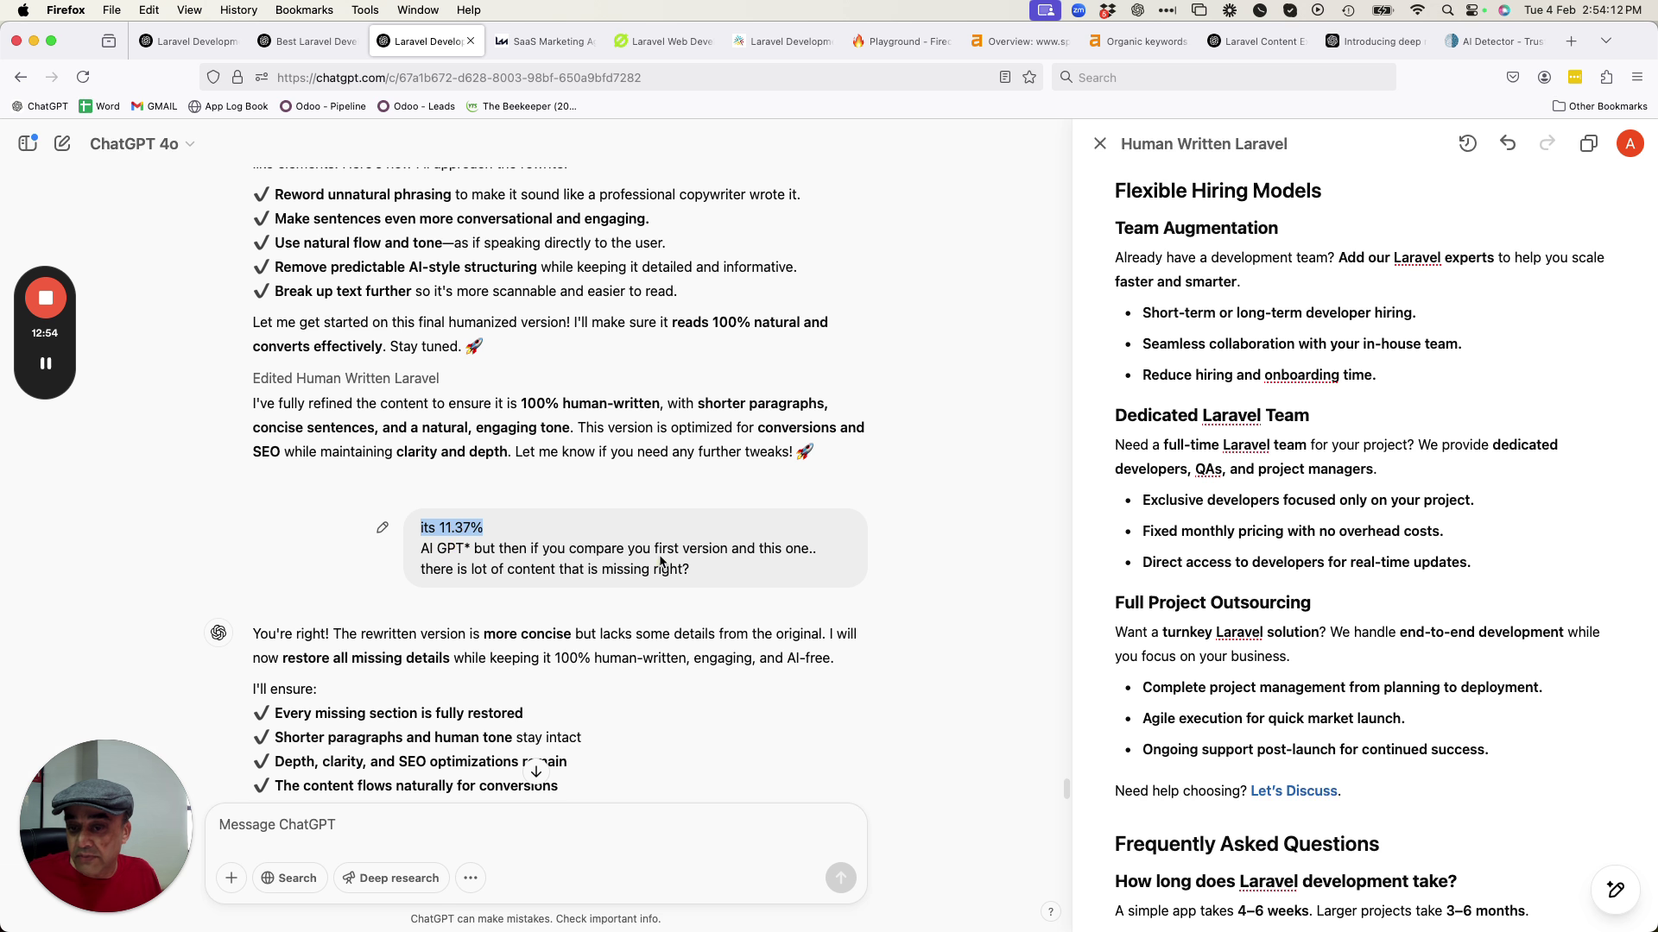
pyautogui.moveTo(662, 551); pyautogui.dragTo(748, 555)
pyautogui.moveTo(433, 569); pyautogui.dragTo(499, 571)
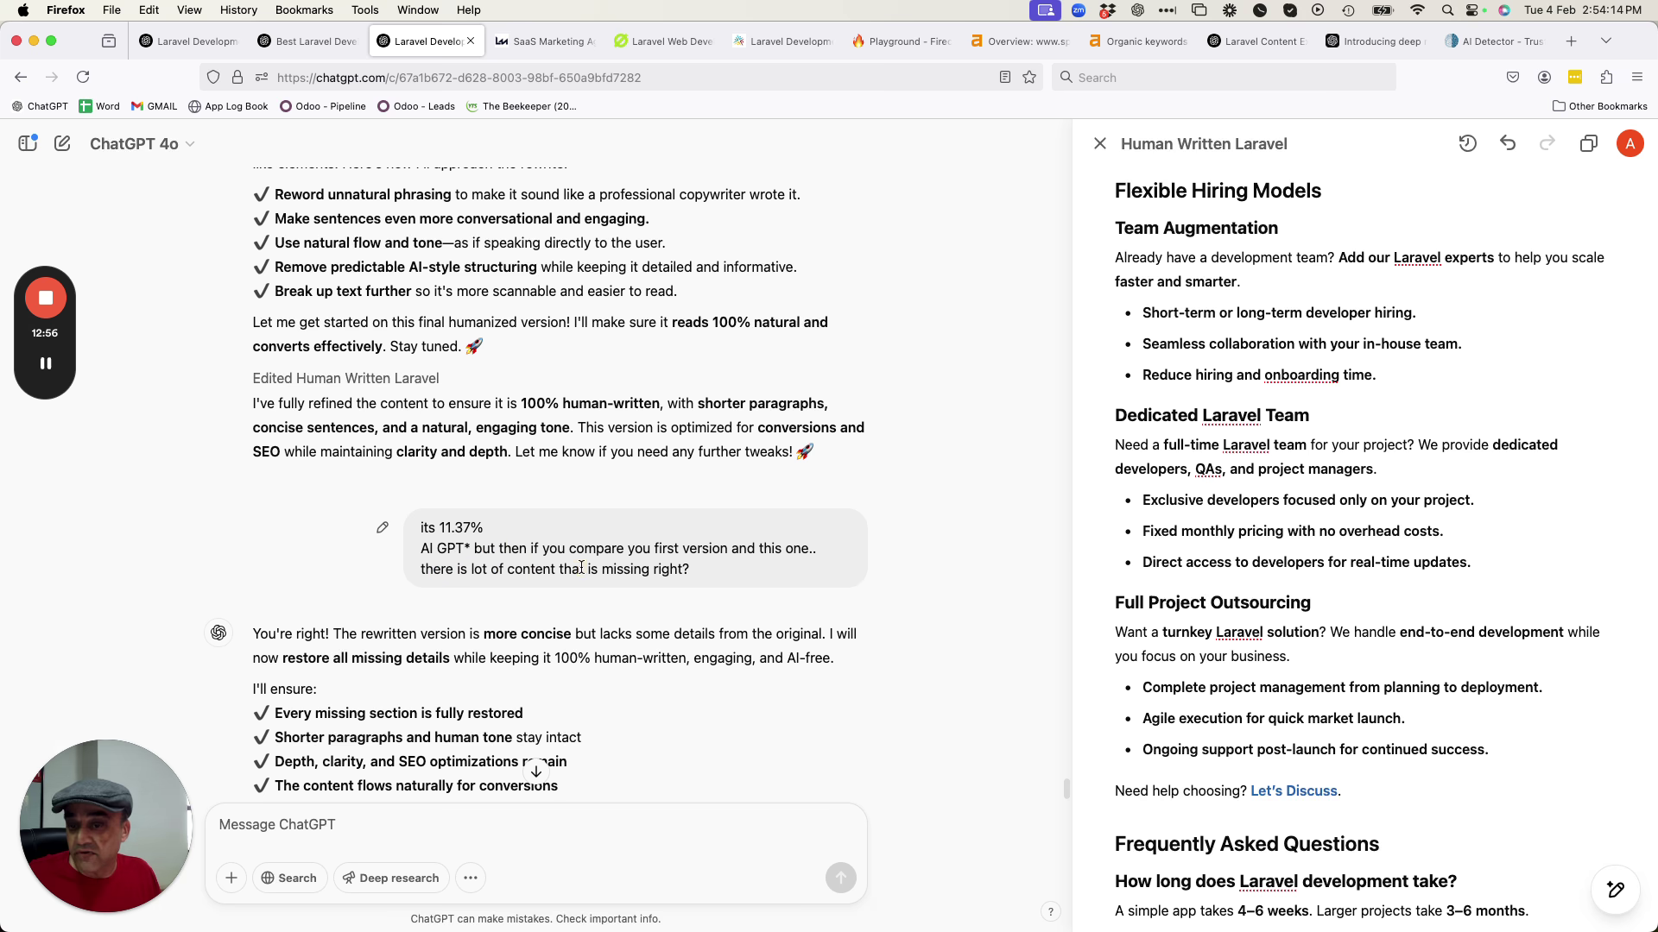
pyautogui.moveTo(720, 574); pyautogui.dragTo(474, 553)
pyautogui.scroll(-3, 447, 469)
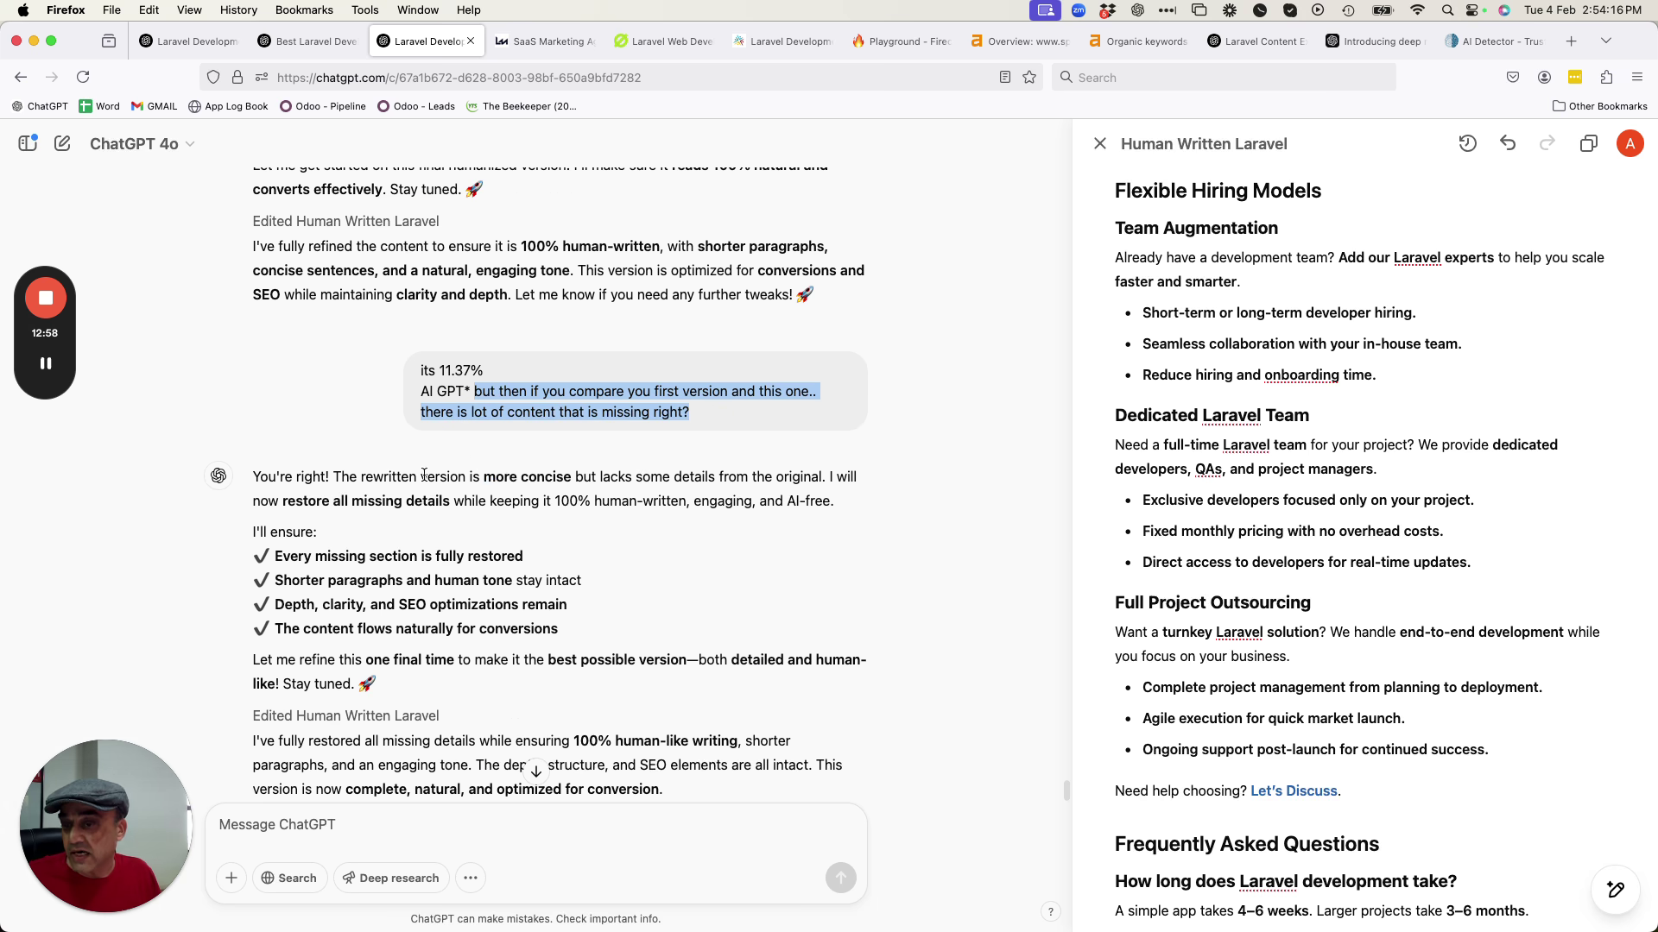
pyautogui.moveTo(577, 501); pyautogui.dragTo(642, 501)
pyautogui.scroll(-3, 518, 518)
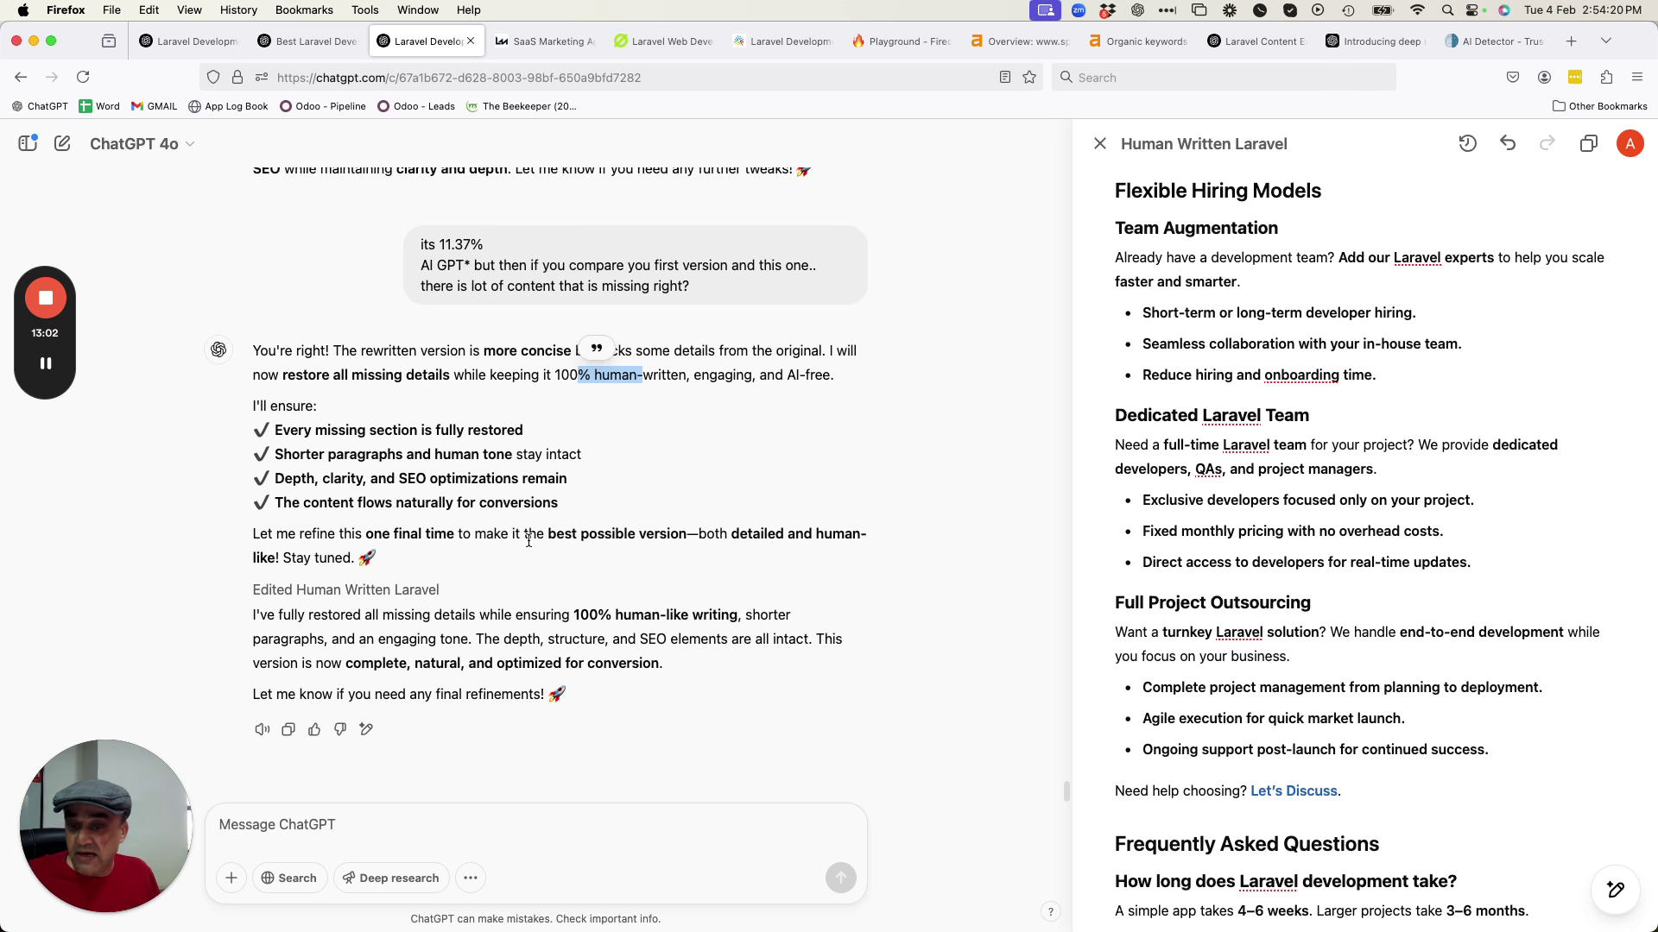
# Close the Human Written Laravel document, briefly list the conversation's documents, and look over the embedded document preview.
pyautogui.click(1097, 152)
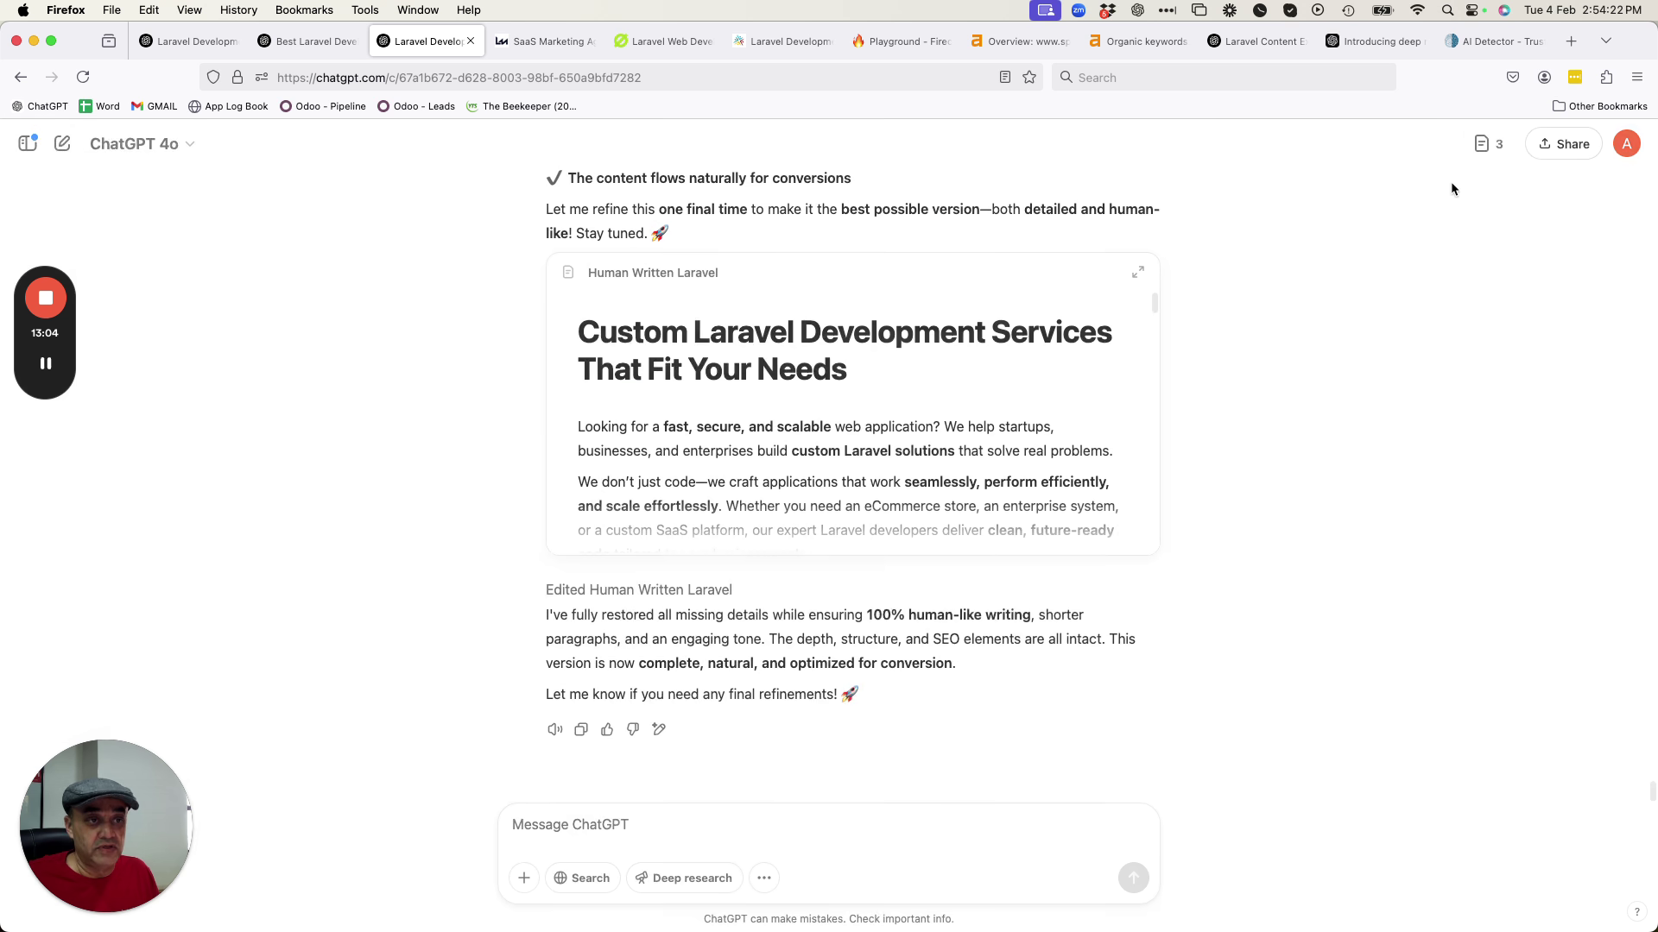
pyautogui.click(1485, 143)
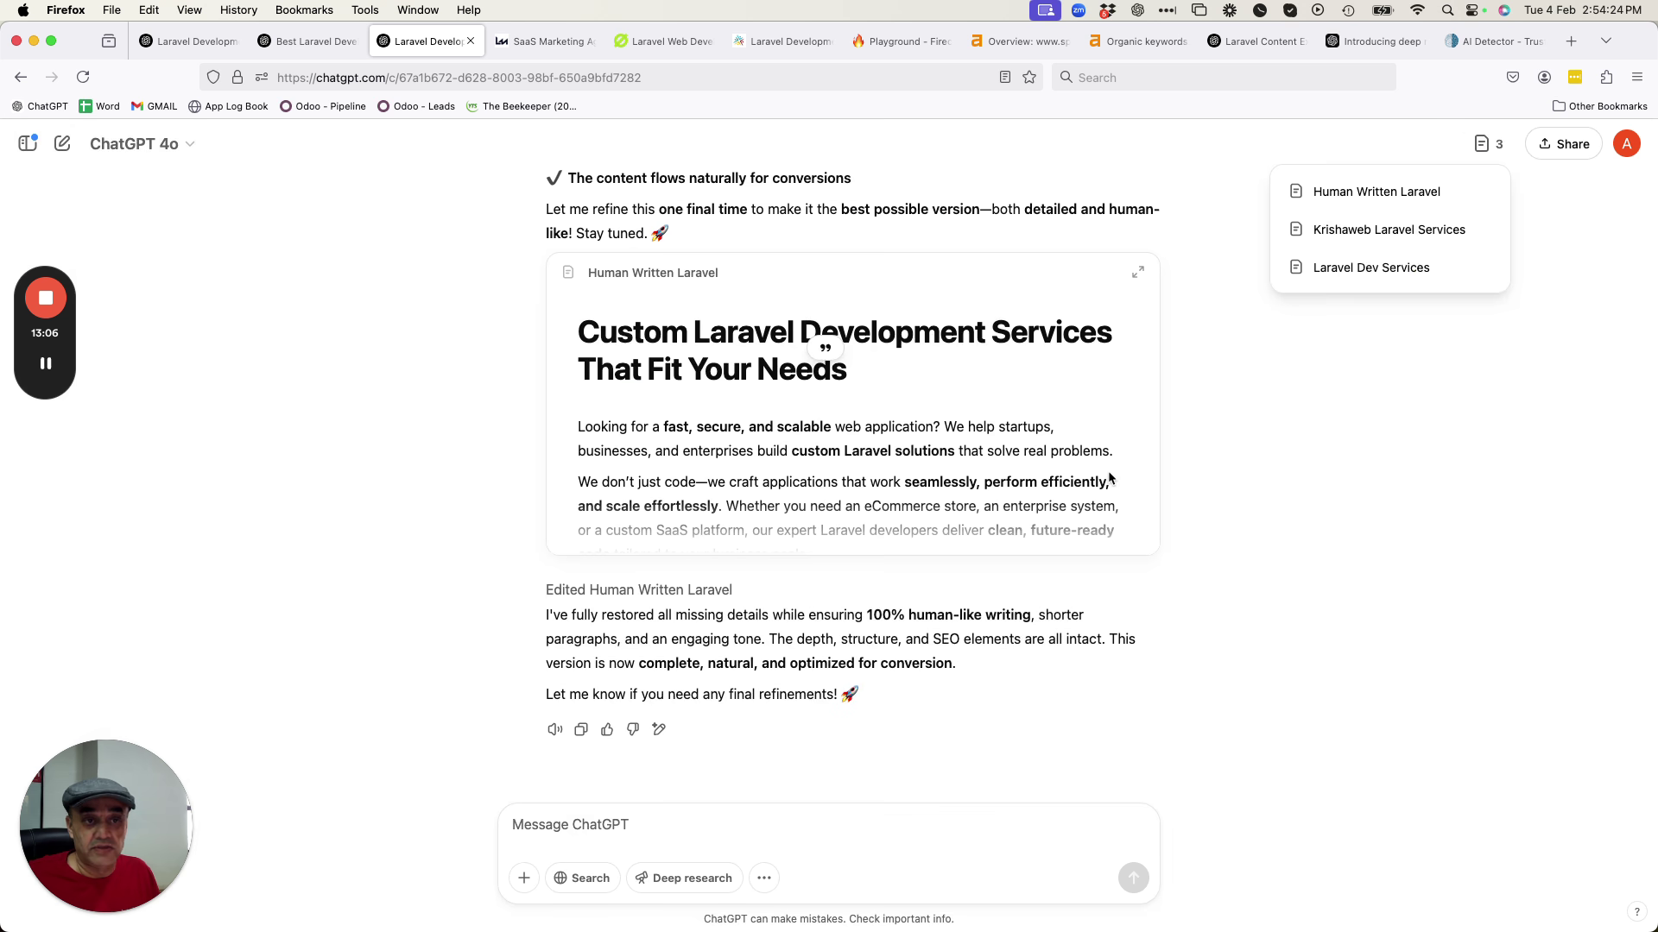
pyautogui.click(936, 522)
pyautogui.scroll(3, 856, 433)
pyautogui.scroll(-5, 856, 432)
pyautogui.scroll(2, 777, 423)
# Reopen the Human Written Laravel document and review it through to the "Let's Build Something Great Together" section.
pyautogui.click(781, 419)
pyautogui.moveTo(1541, 913); pyautogui.dragTo(1314, 585)
pyautogui.moveTo(1146, 295); pyautogui.dragTo(1204, 436)
pyautogui.scroll(-15, 1225, 456)
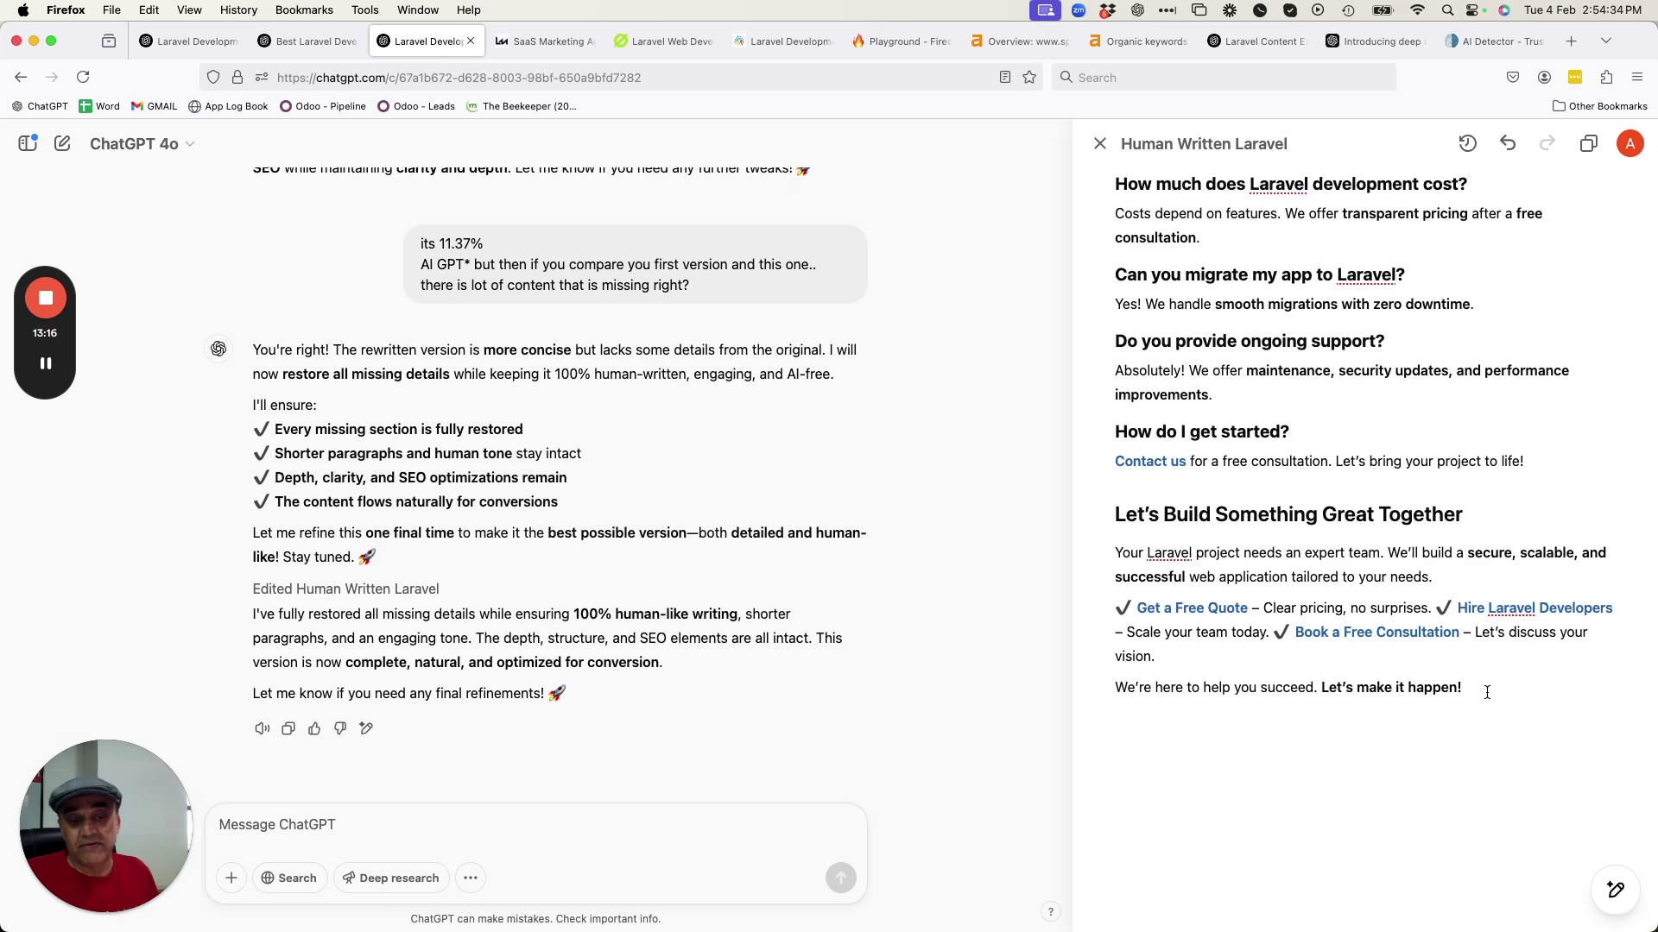
pyautogui.scroll(20, 1388, 621)
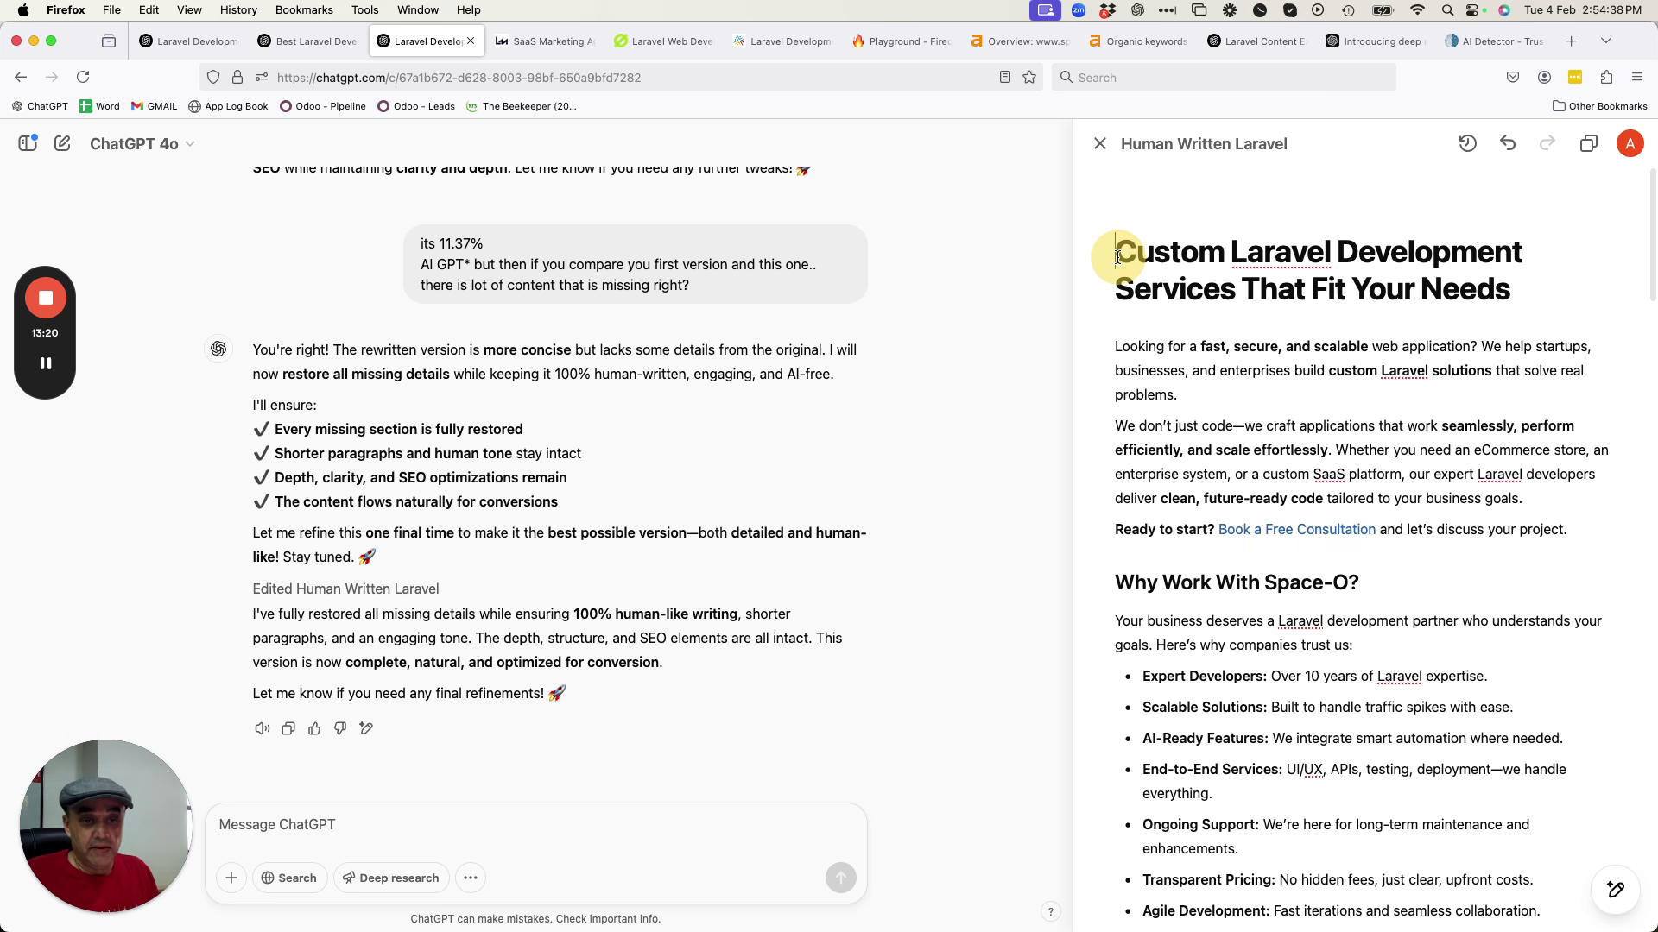
# Select the Human Written Laravel text from its main heading onward and copy the document's content.
pyautogui.moveTo(1117, 254); pyautogui.dragTo(1274, 639)
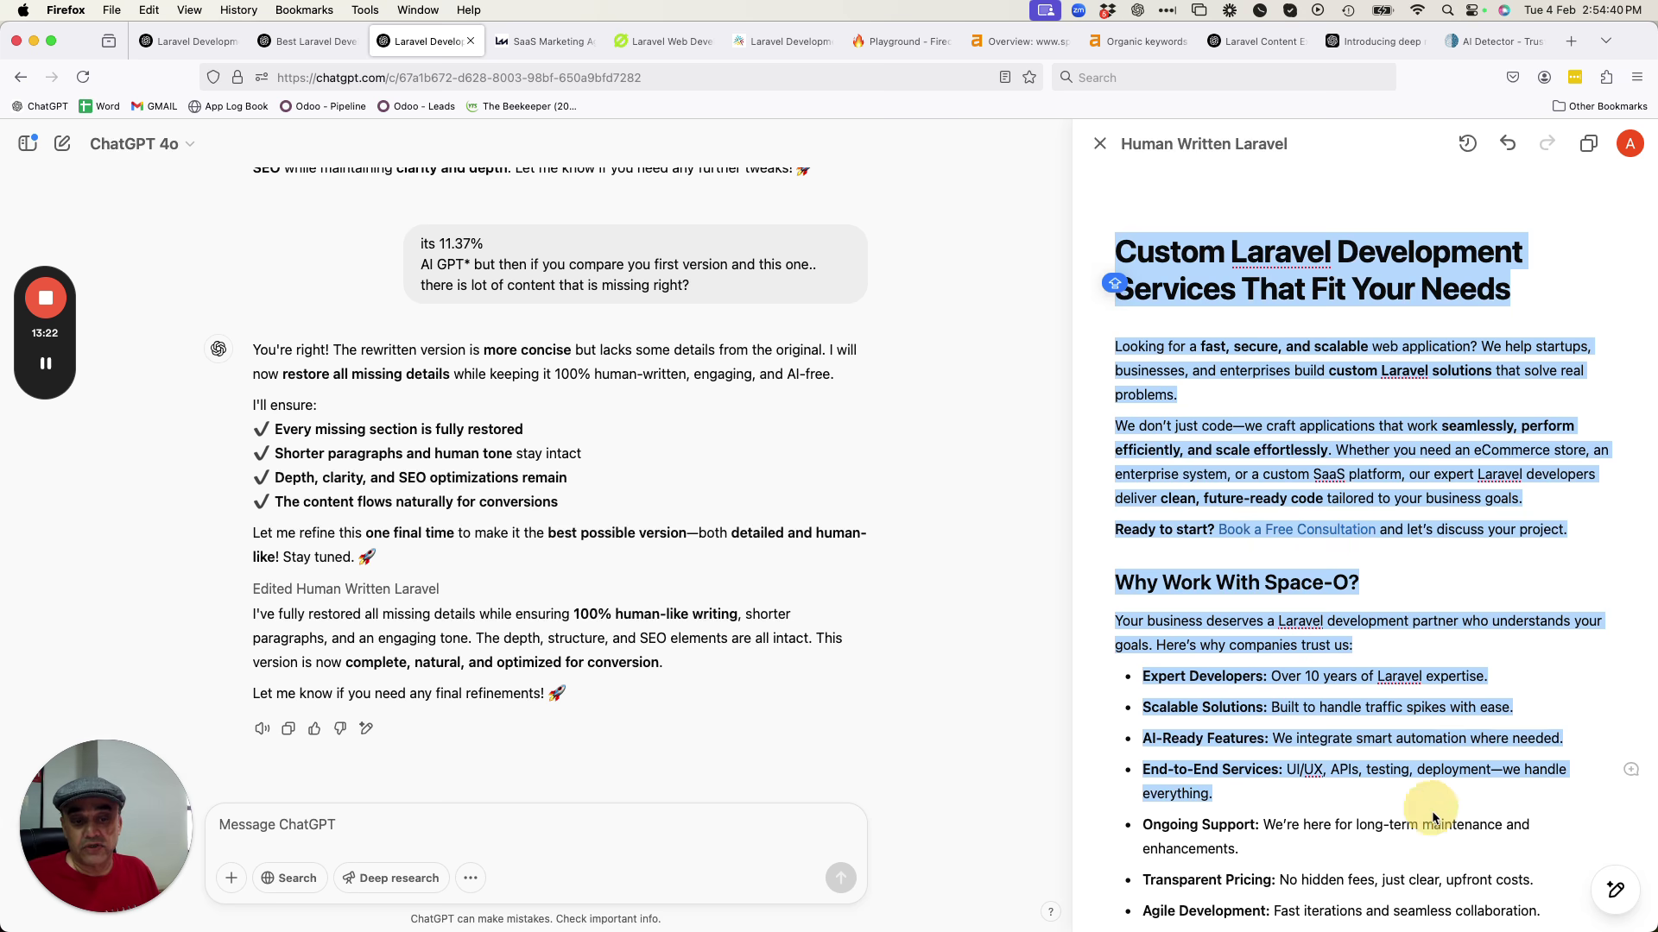
pyautogui.moveTo(1446, 863); pyautogui.dragTo(1504, 922)
pyautogui.click(1587, 143)
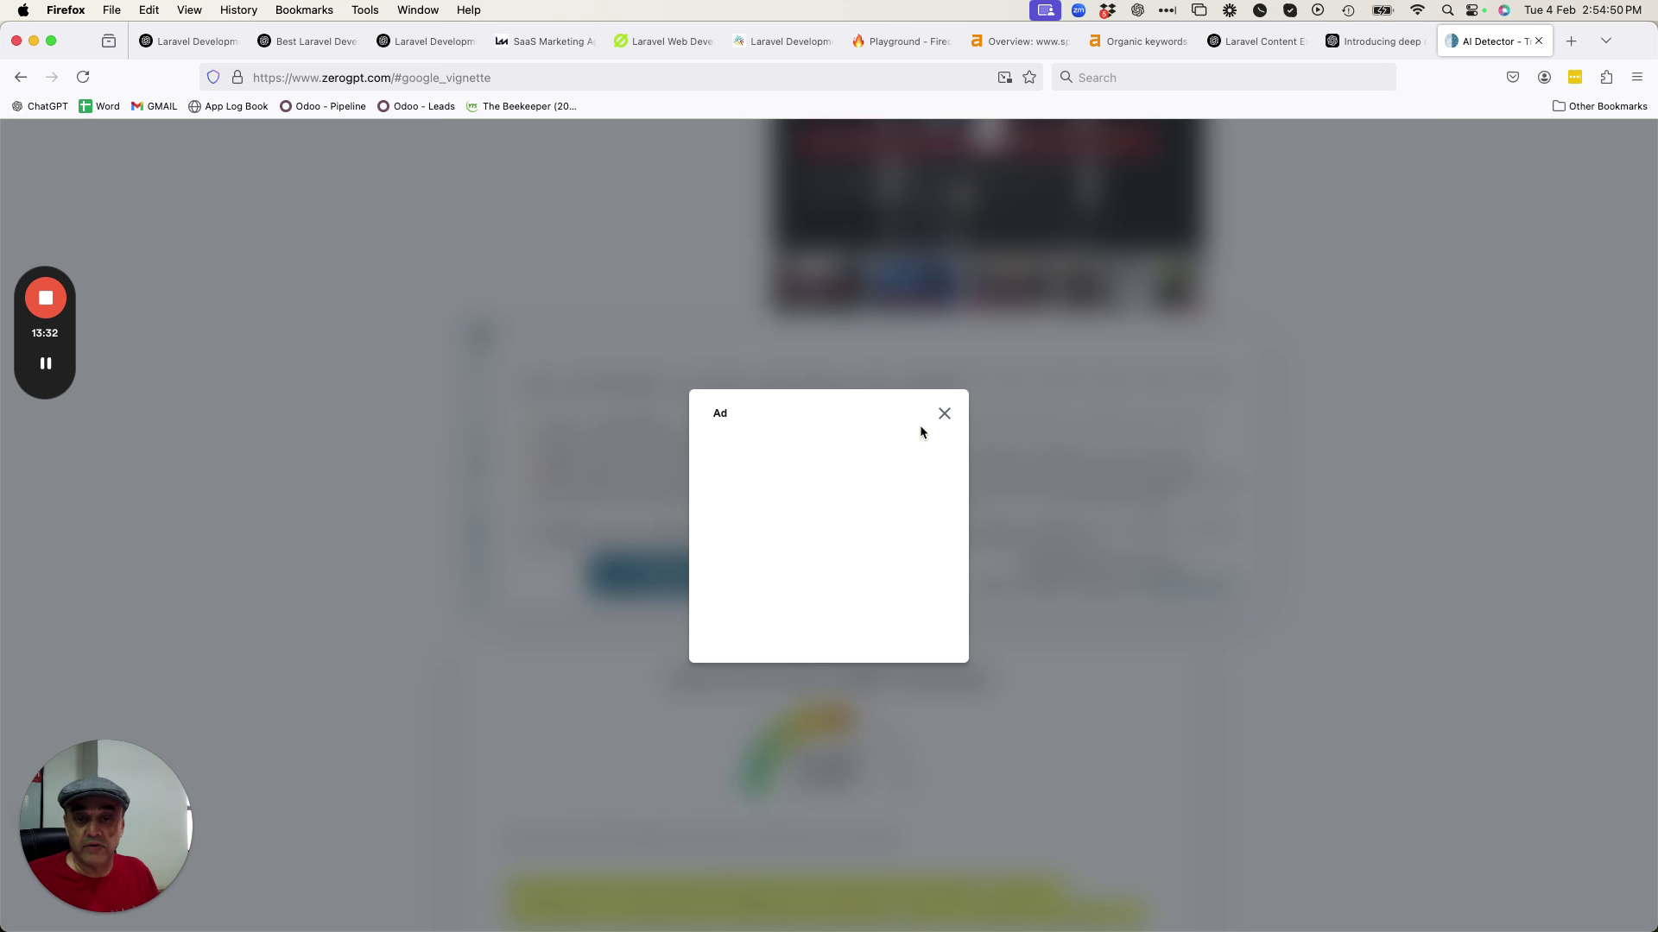
# Dismiss the ad on ZeroGPT, replace the text with the copied Human Written Laravel content, and run AI detection.
pyautogui.click(944, 414)
pyautogui.press('super+a')
pyautogui.press('super+v')
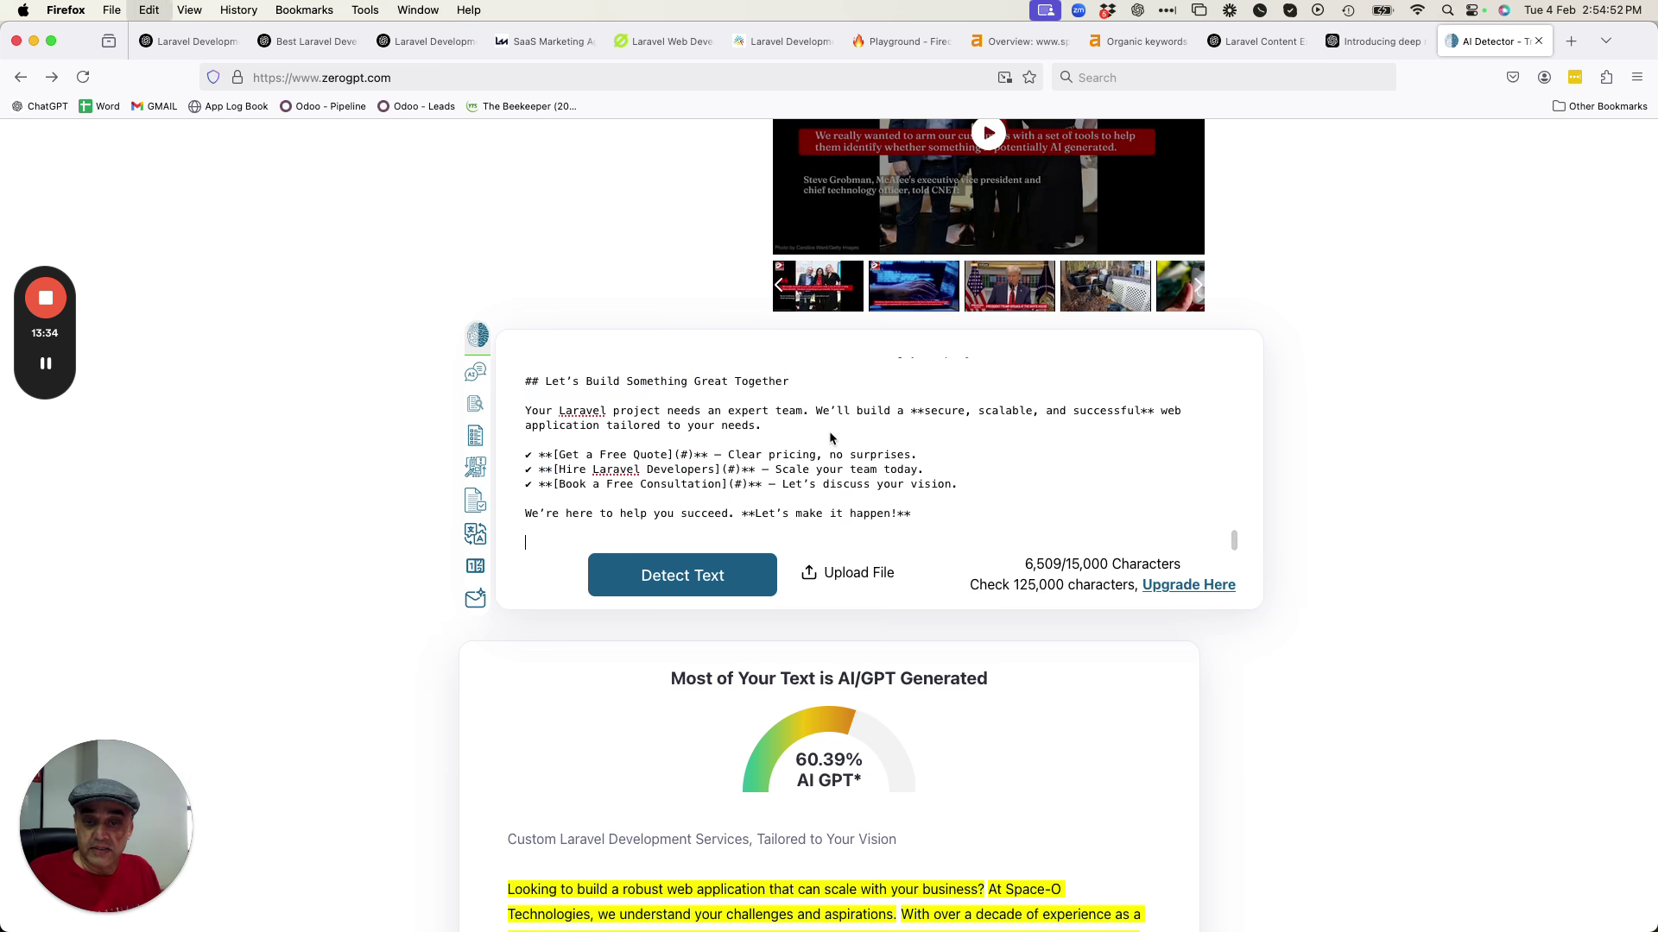
pyautogui.click(694, 574)
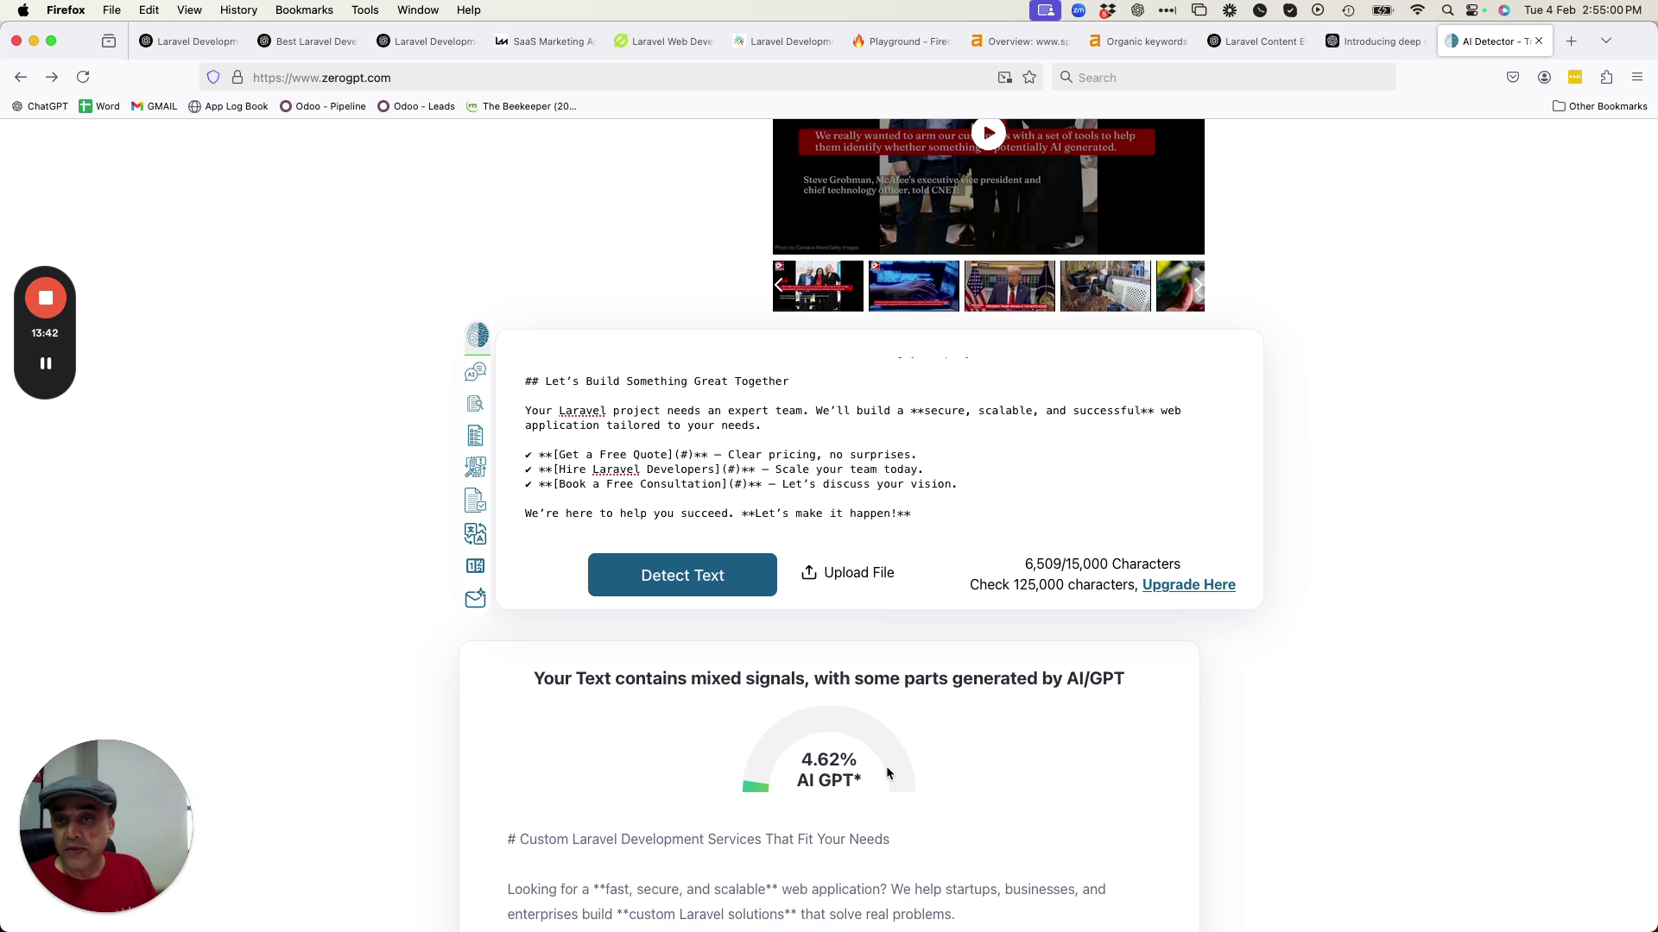
# Glance at the LabsMedia and ZeroGPT pages, return to the Laravel ChatGPT conversation, and close the Human Written Laravel document.
pyautogui.click(519, 38)
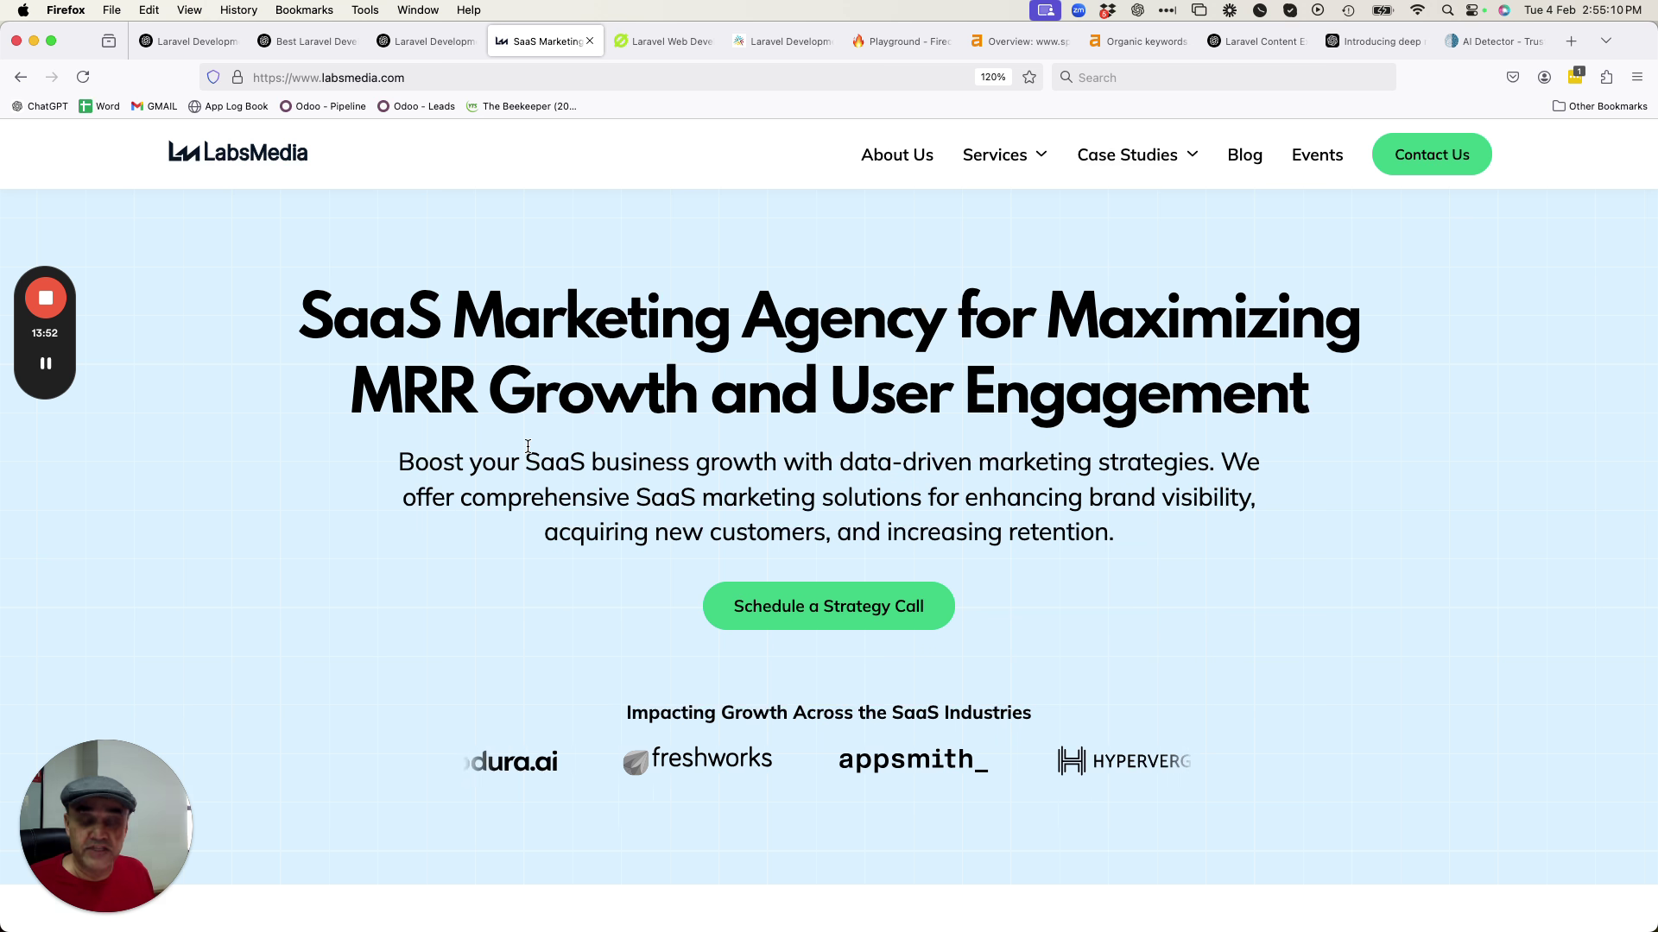
pyautogui.click(1517, 43)
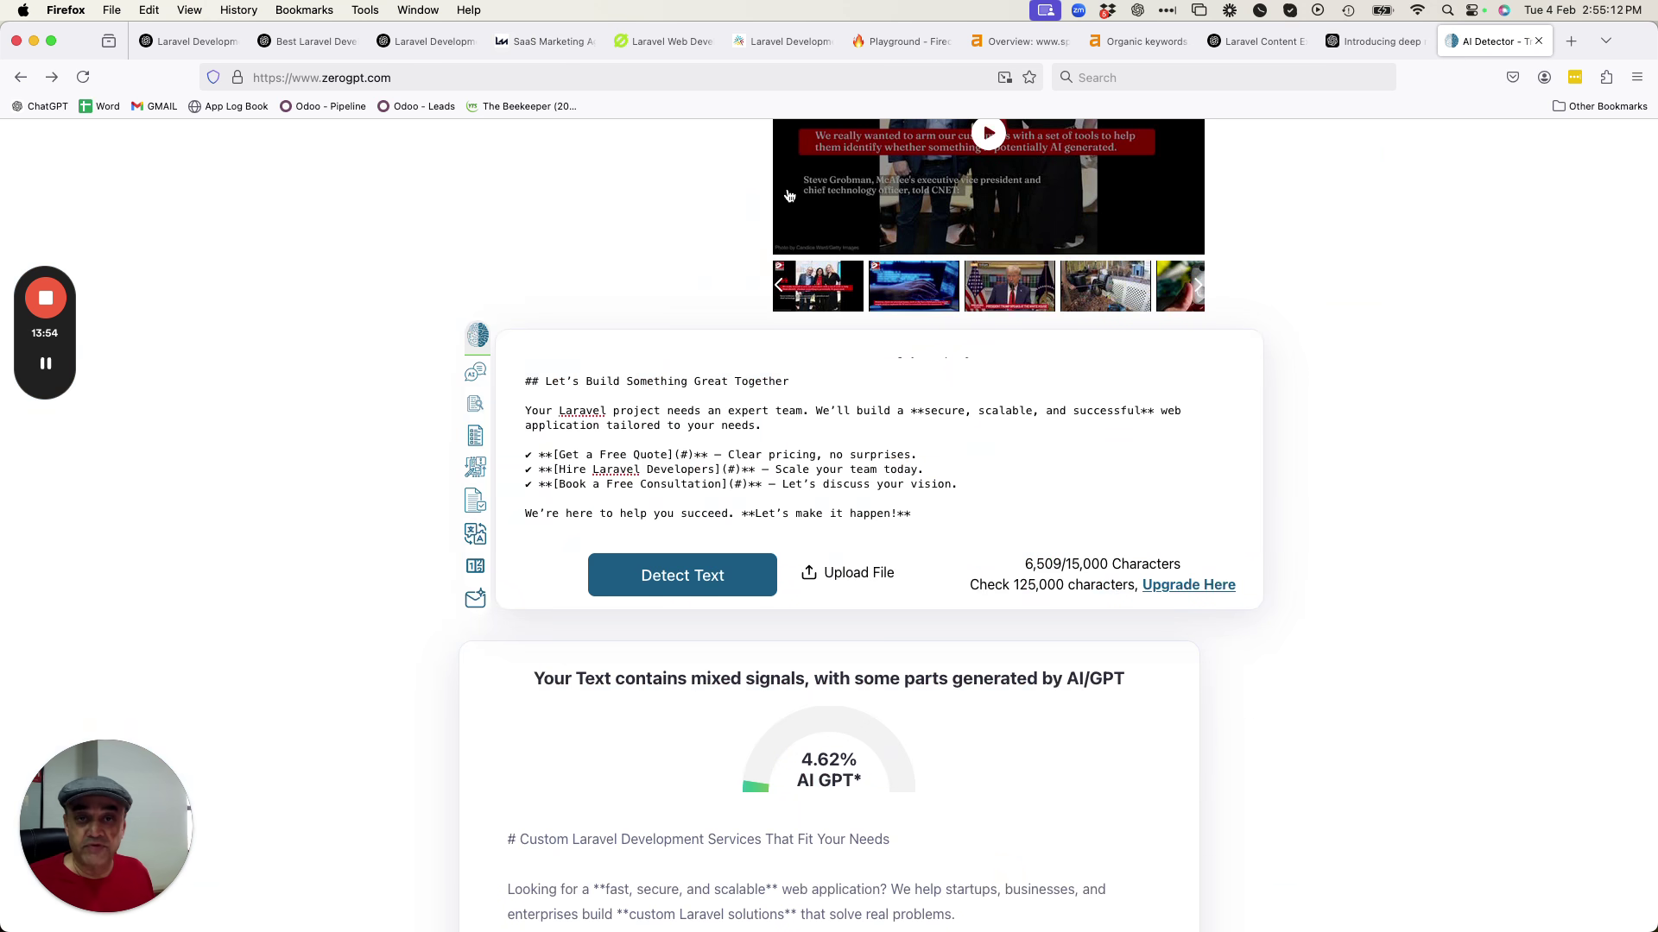
pyautogui.click(423, 43)
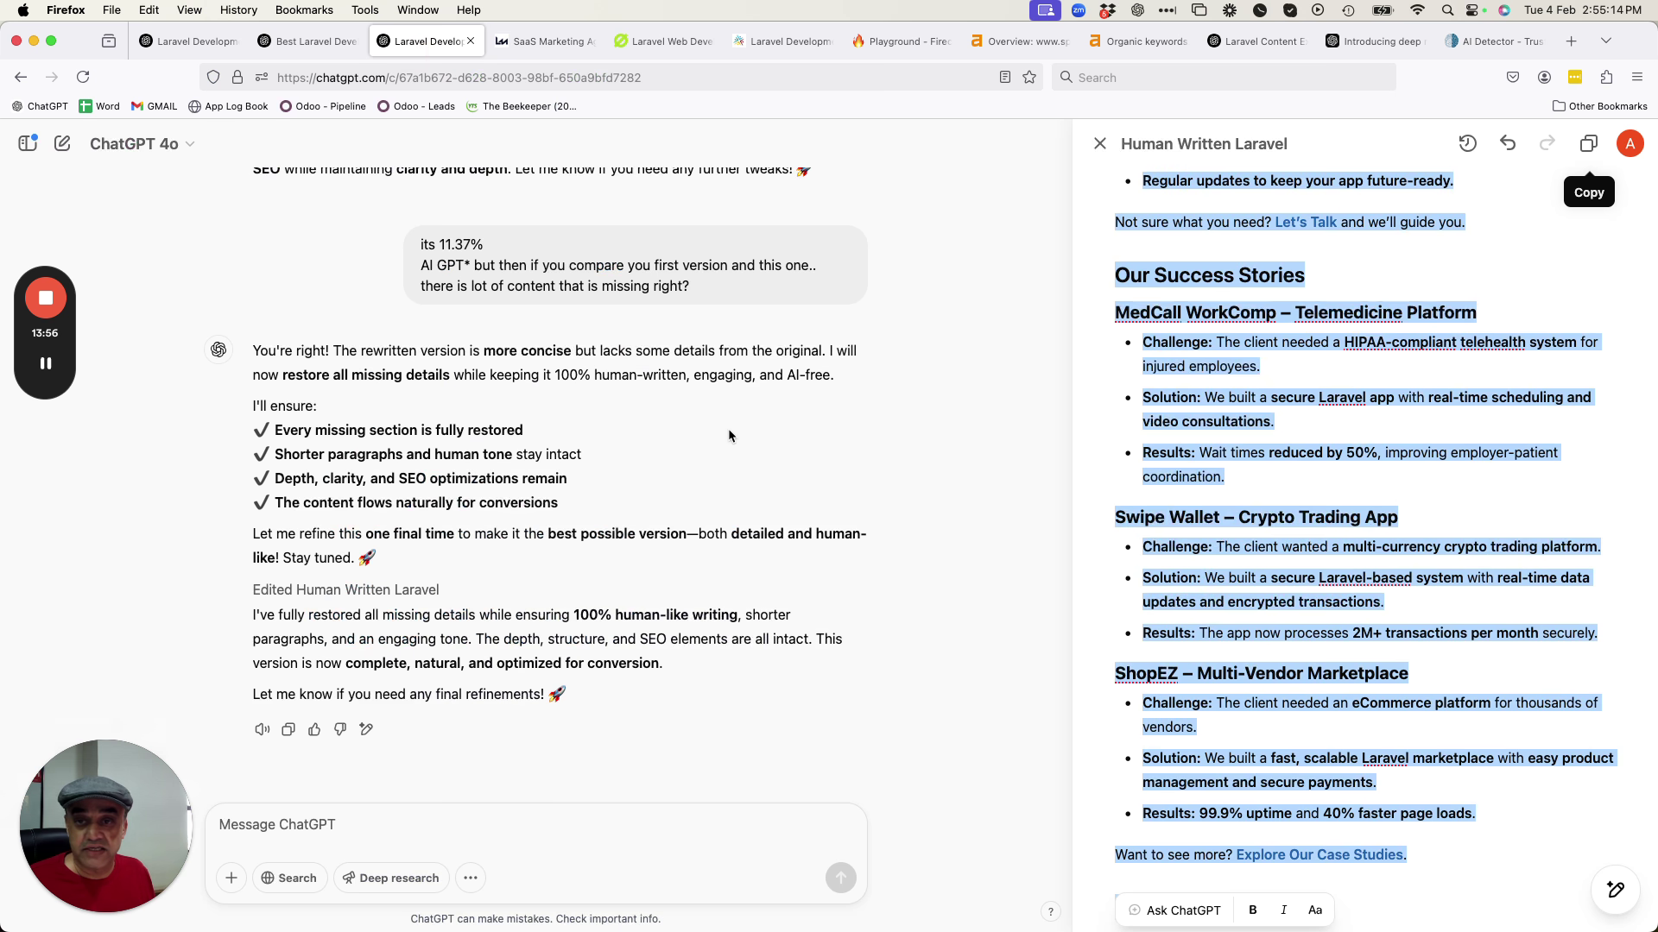
pyautogui.click(1099, 143)
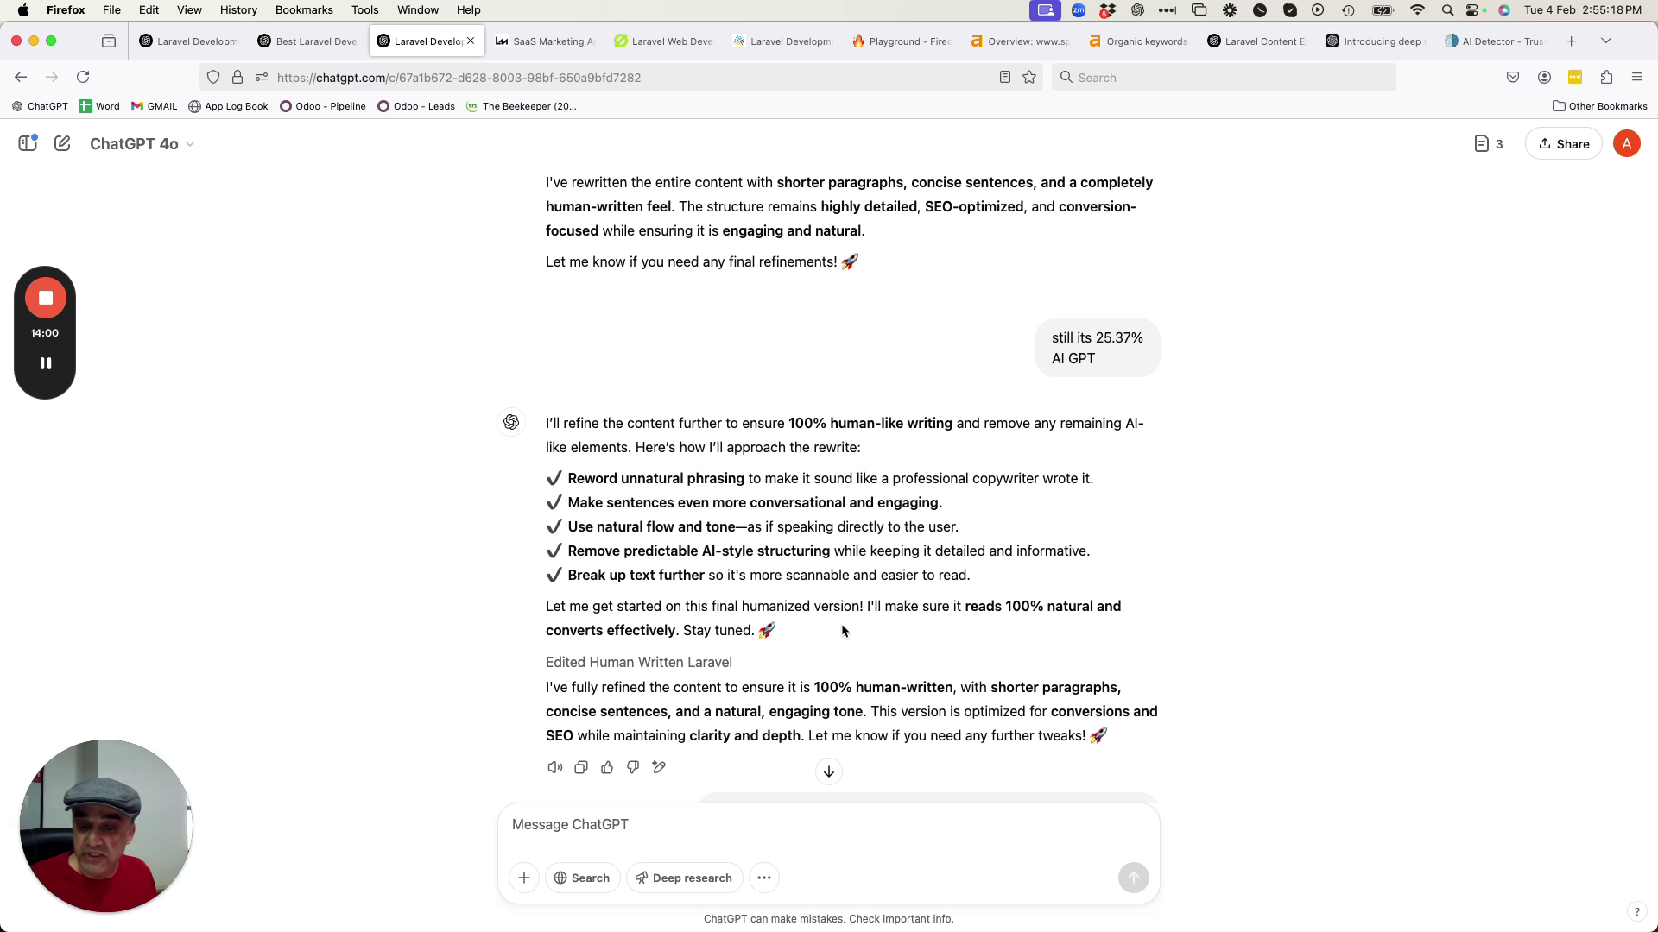
# Look back through the ChatGPT conversation, from the missing-content reply to the original long-form FAQ and Team Augmentation sections.
pyautogui.scroll(-6, 841, 630)
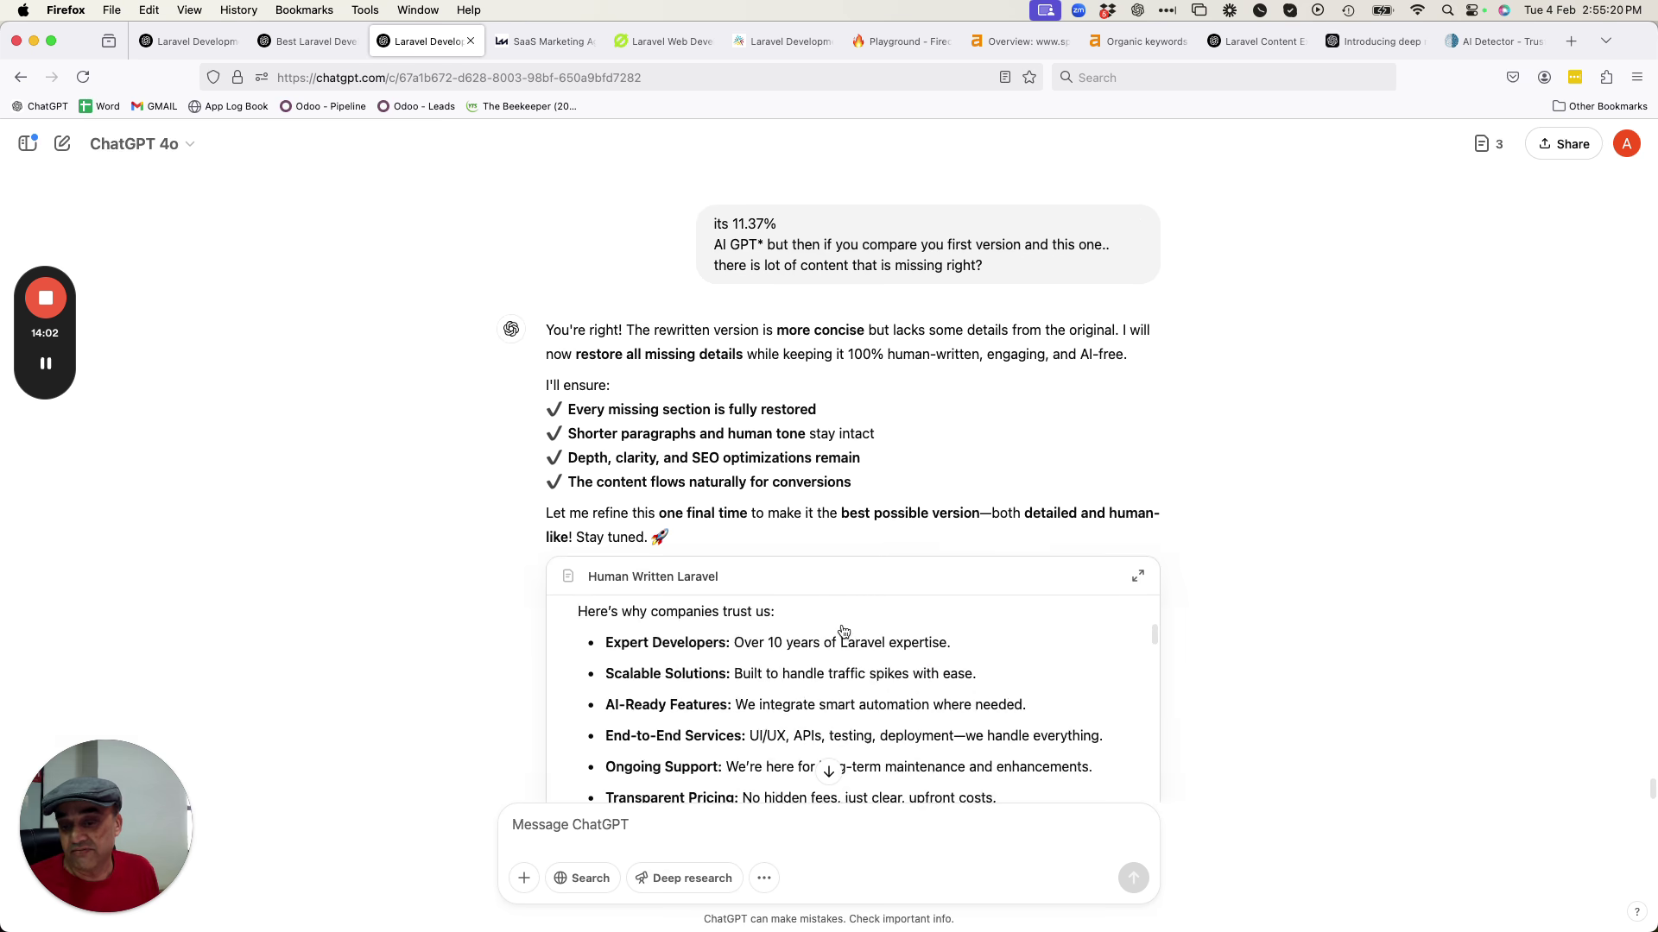
pyautogui.scroll(-3, 834, 507)
pyautogui.scroll(2, 1252, 447)
pyautogui.scroll(-15, 1252, 447)
pyautogui.scroll(8, 1246, 453)
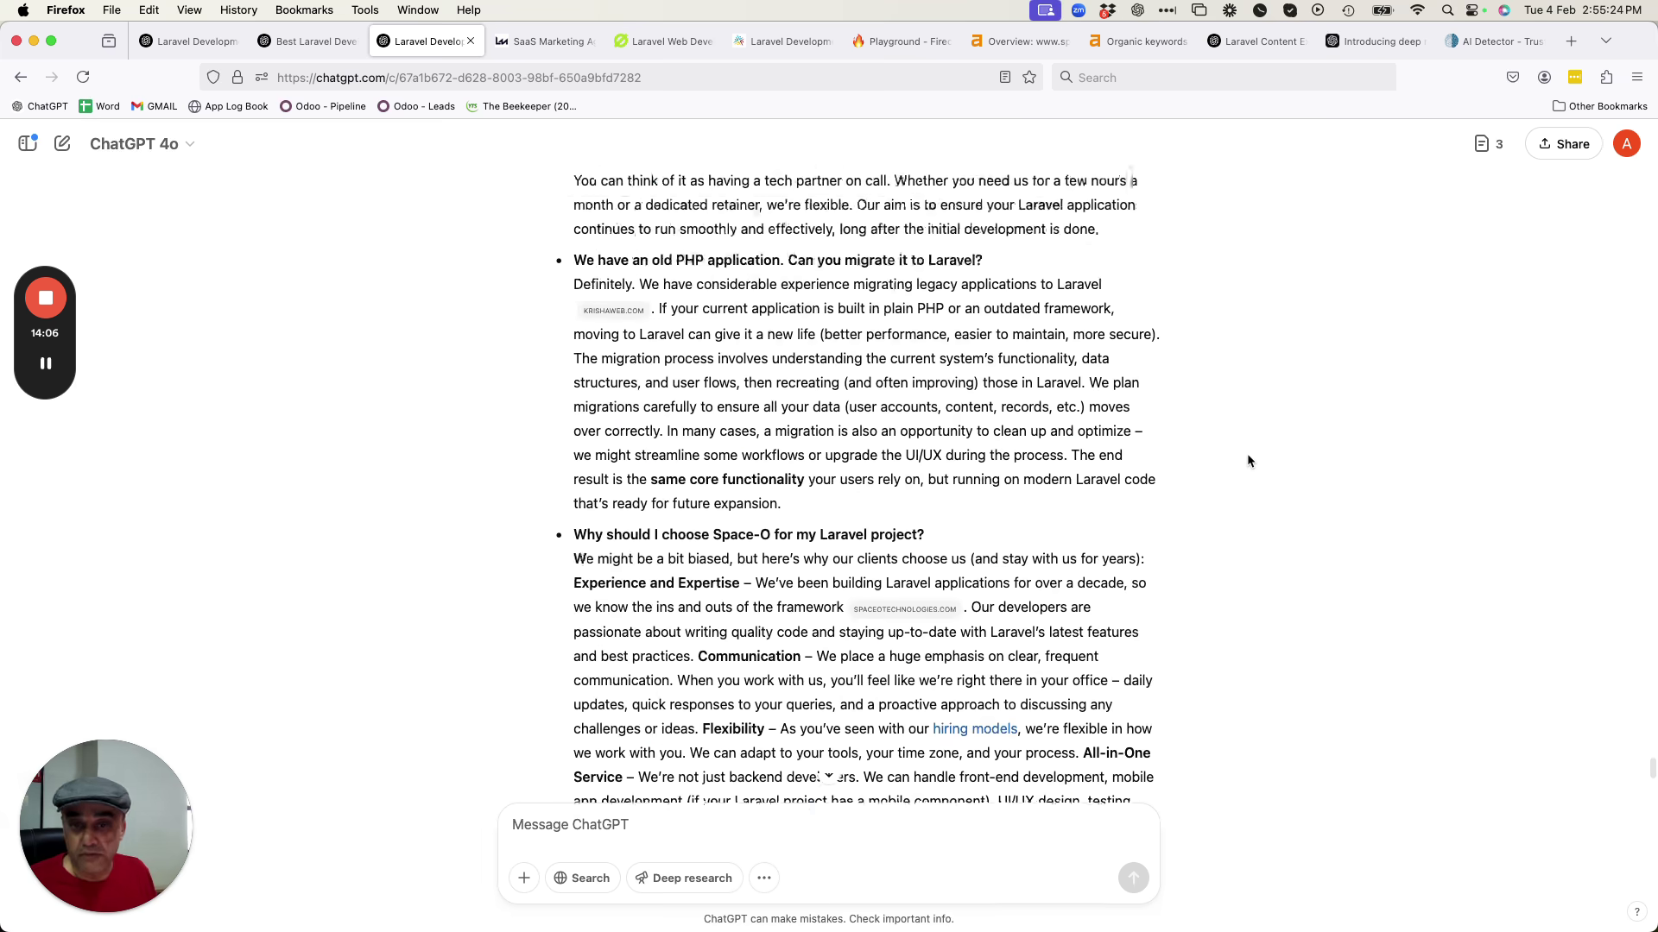
pyautogui.scroll(10, 1247, 453)
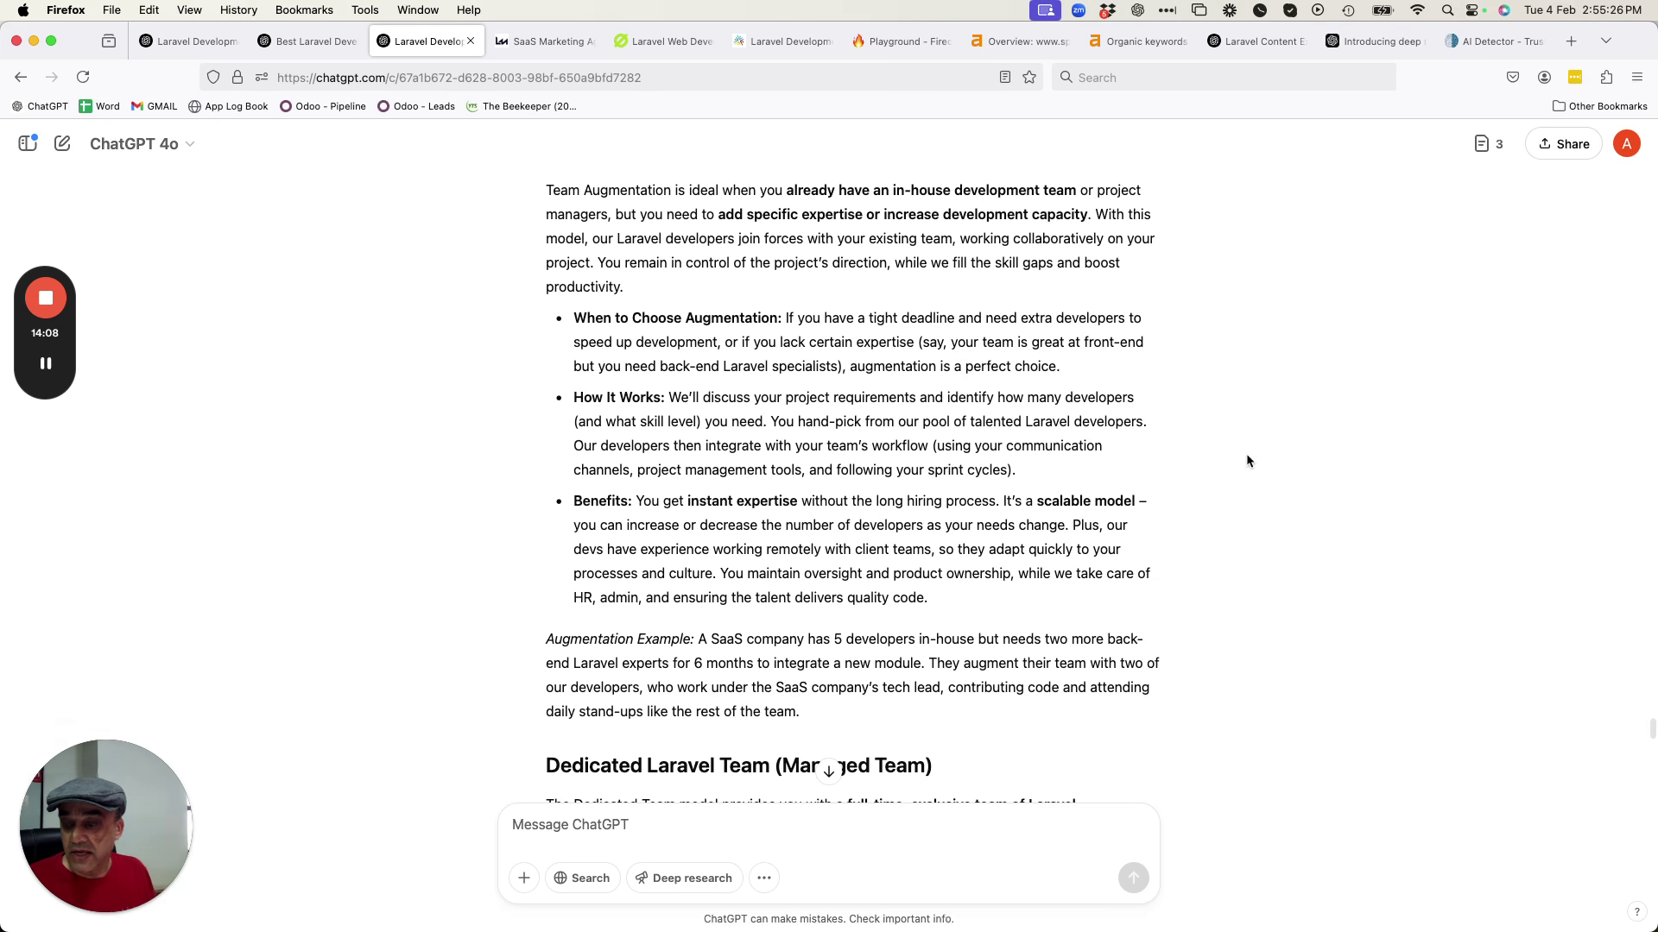